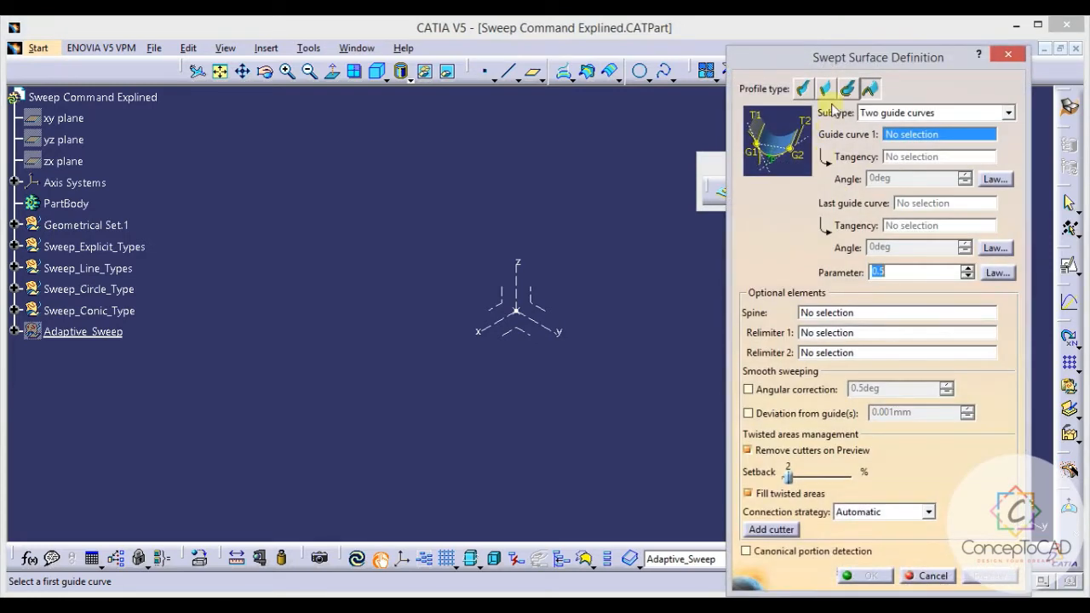
Review the explicit profile's subtypes in the swept surface definition and close it without creating a surface.
left_click_drag(832, 63, 780, 55)
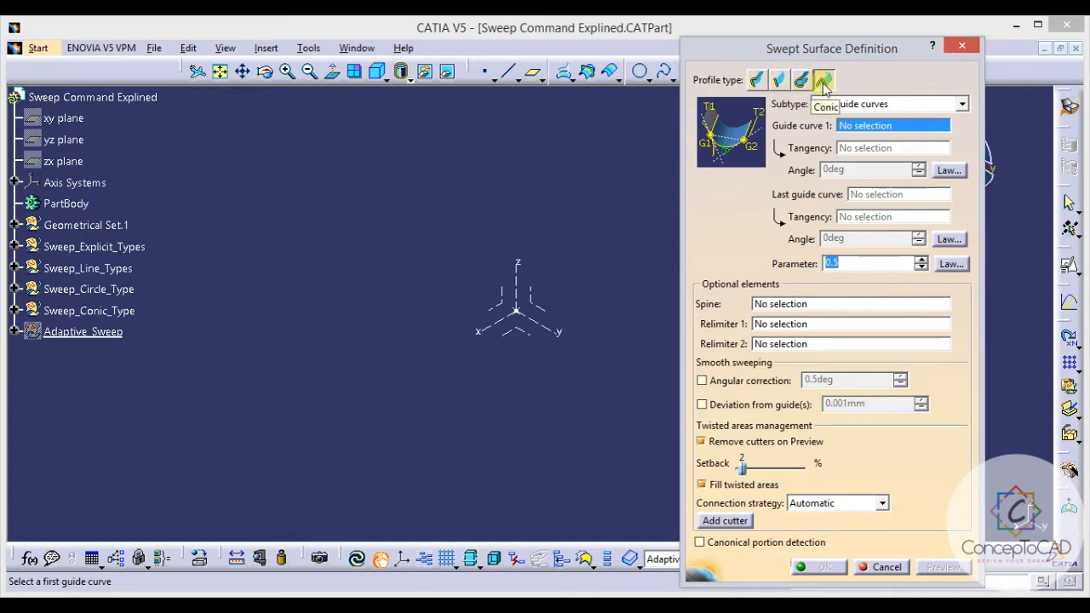
left_click_drag(798, 49, 799, 54)
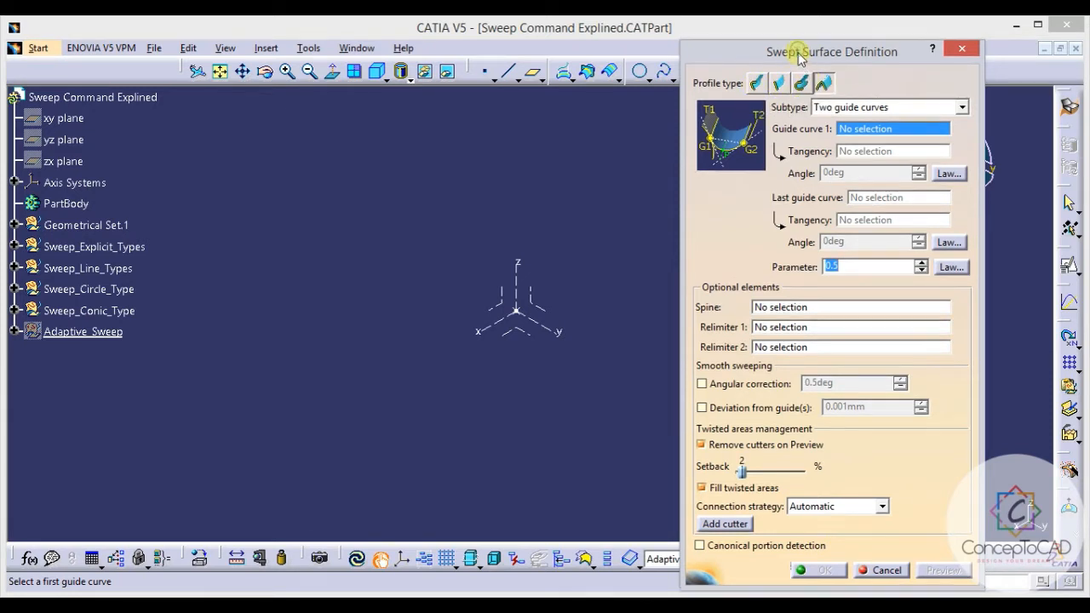
left_click(758, 82)
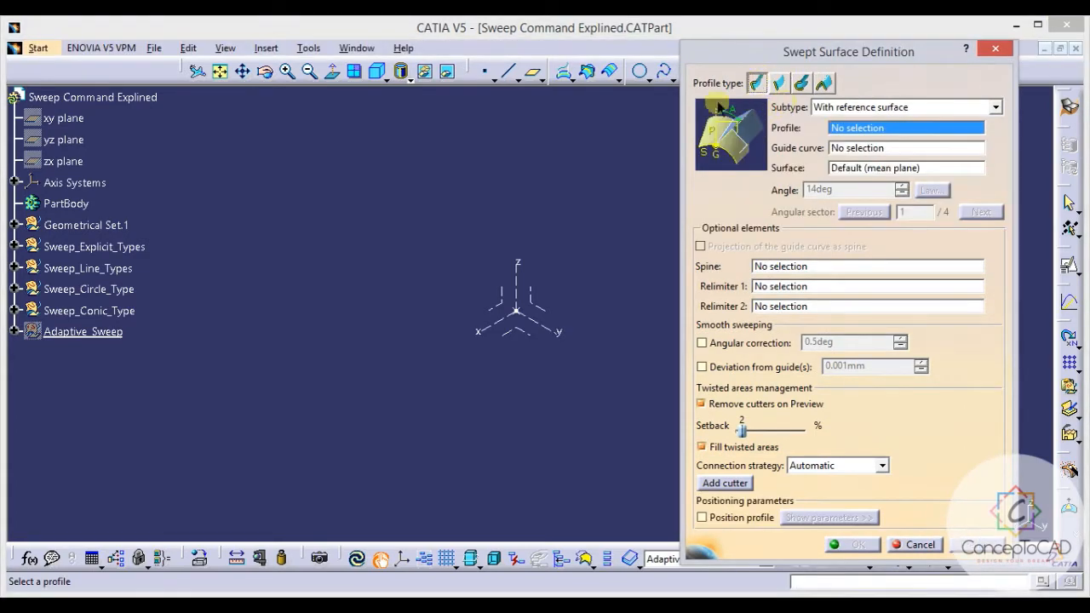
left_click(900, 109)
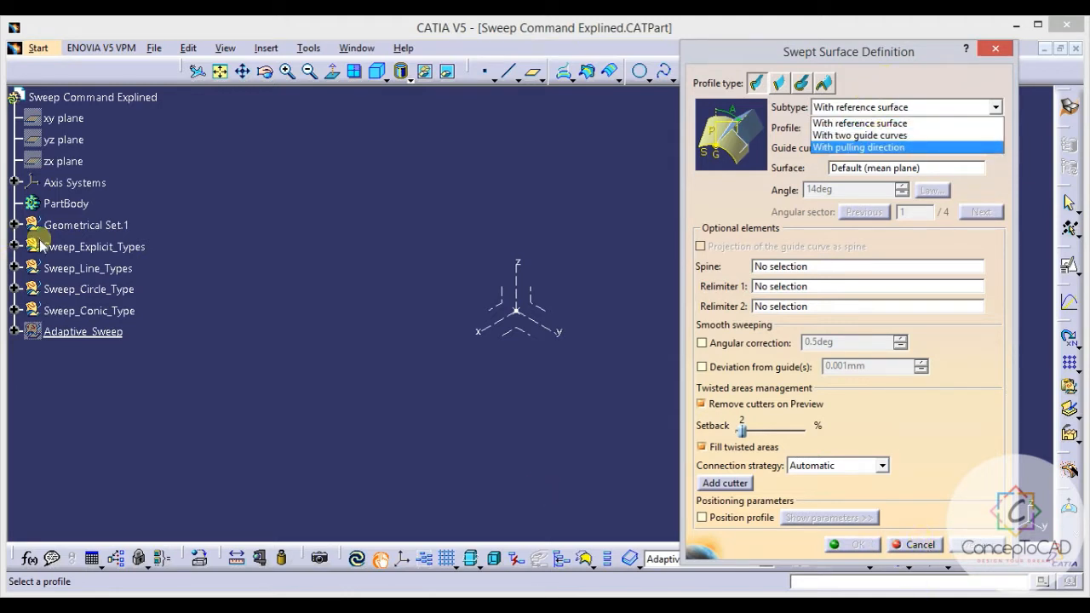
left_click(940, 551)
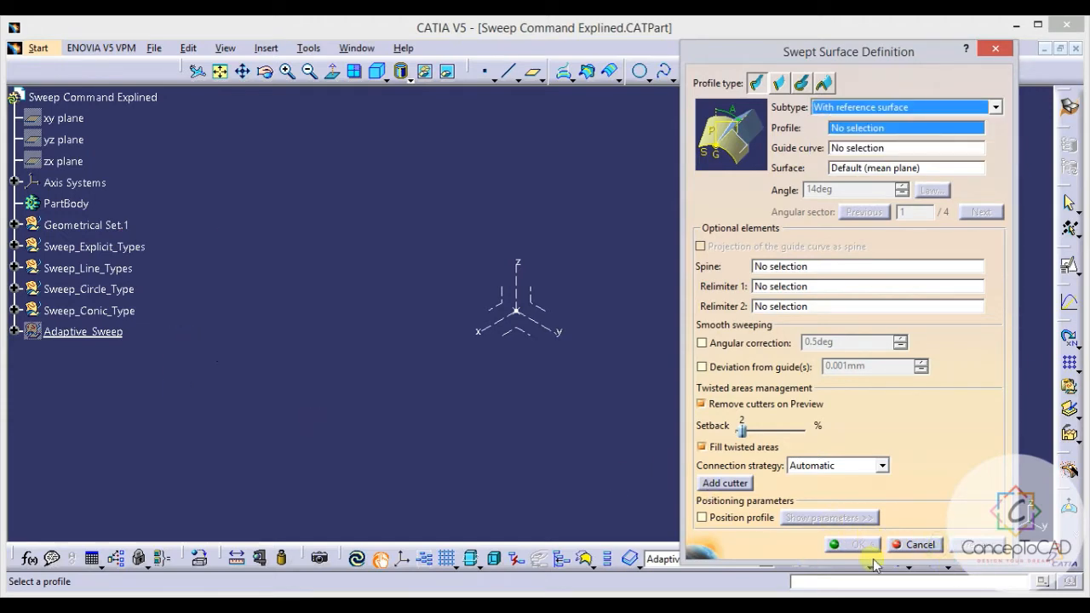
left_click(920, 546)
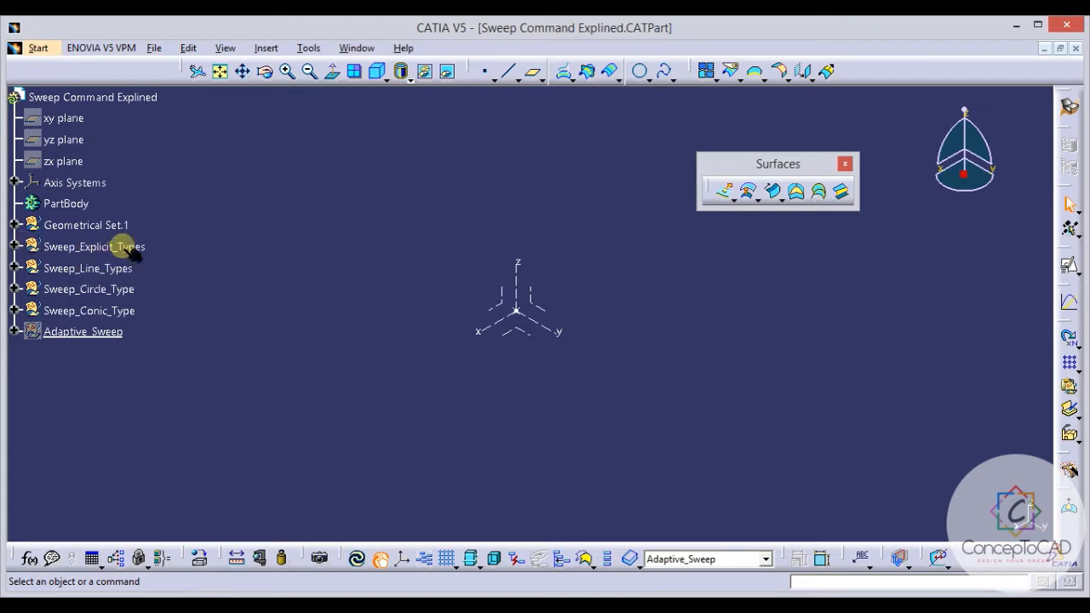
Define the Sweep_With_Reference_S/F & 2 Guide Curves set under Sweep_Explicit_Types as the in-work object.
left_click(16, 246)
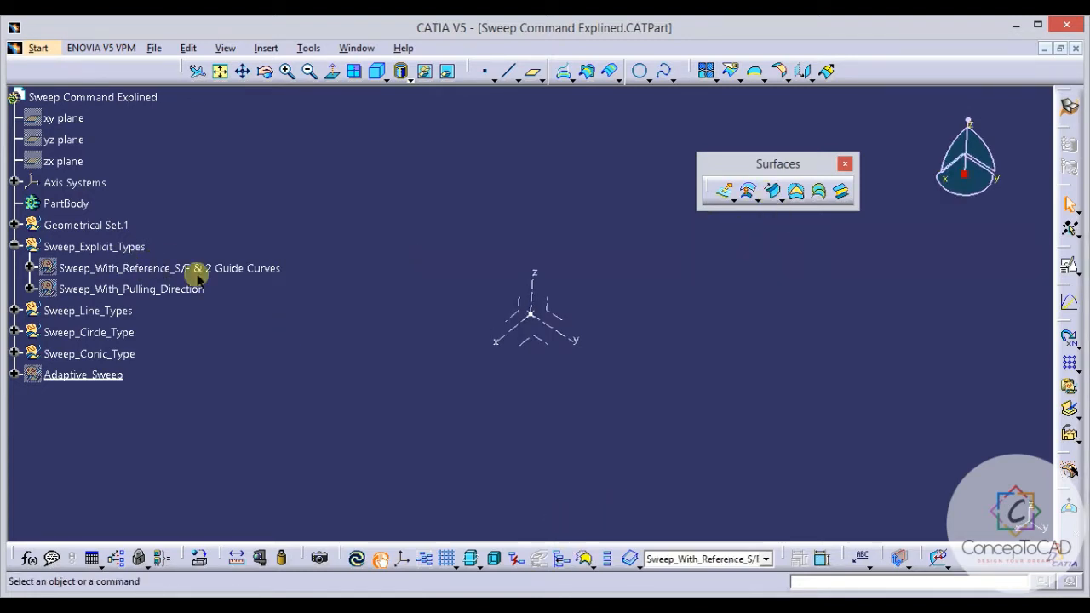
right_click(117, 269)
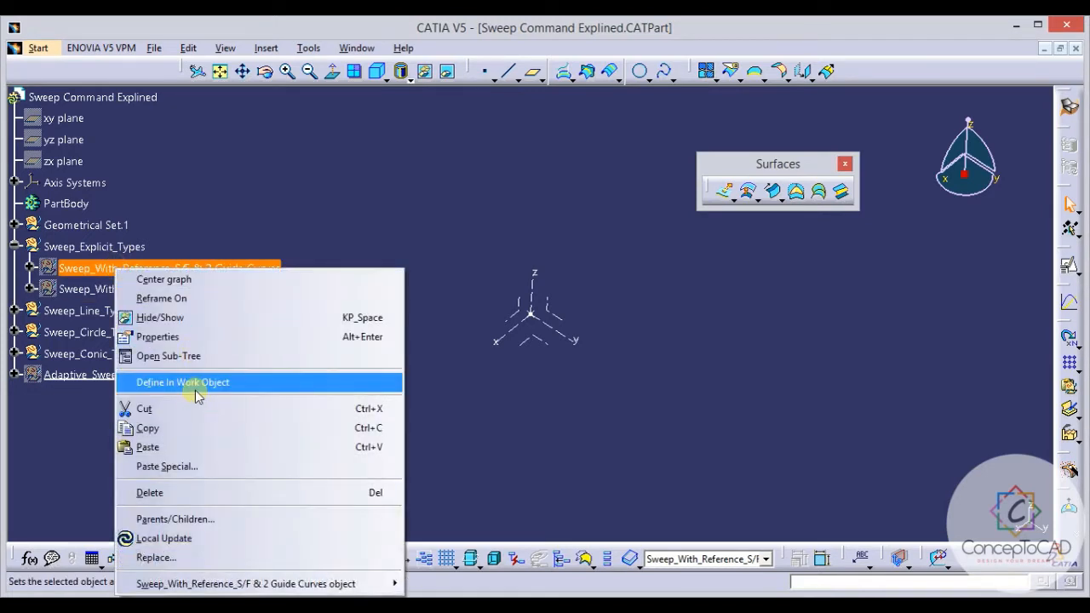
left_click(196, 383)
Start a Sweep with the explicit profile type and the With reference surface subtype.
mouse_move(547, 409)
middle_mouse_down()
mouse_move(521, 339)
mouse_move(533, 383)
mouse_move(494, 339)
middle_mouse_up()
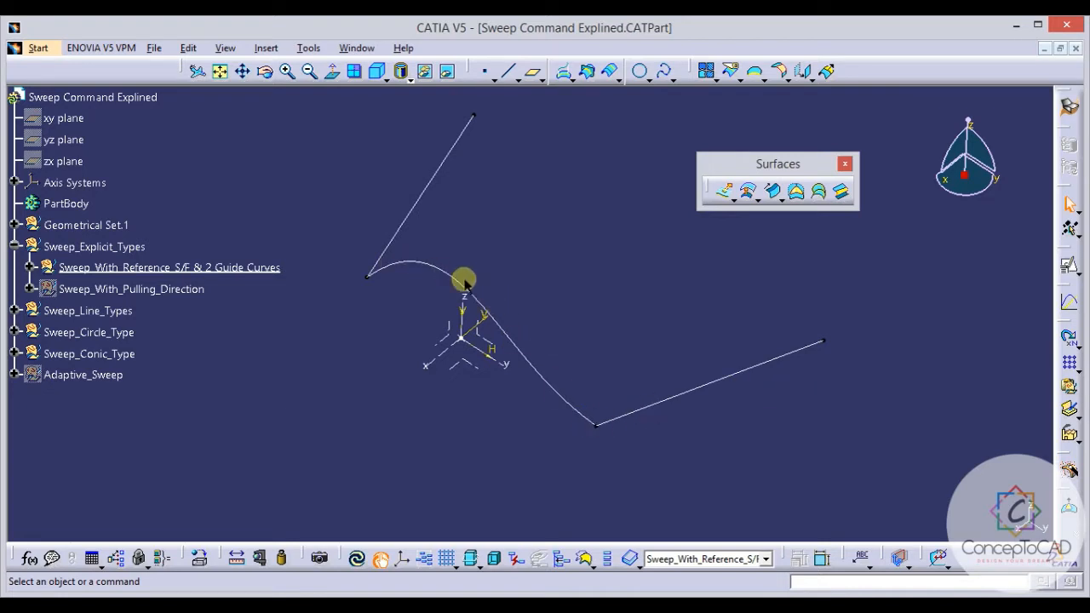
mouse_move(687, 341)
middle_mouse_down()
mouse_move(674, 304)
mouse_move(761, 261)
middle_mouse_up()
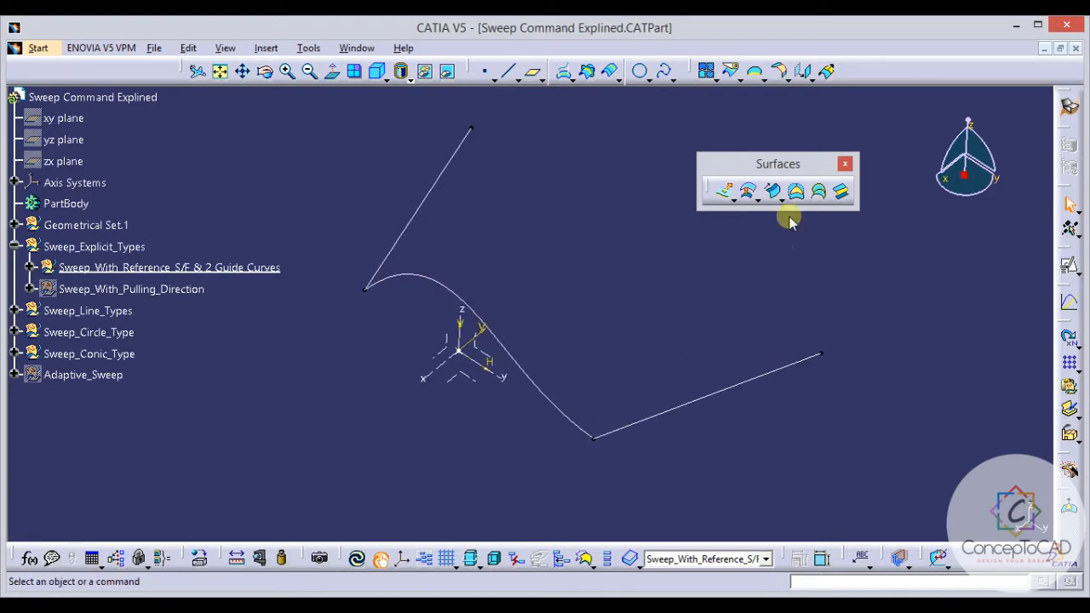
left_click(779, 196)
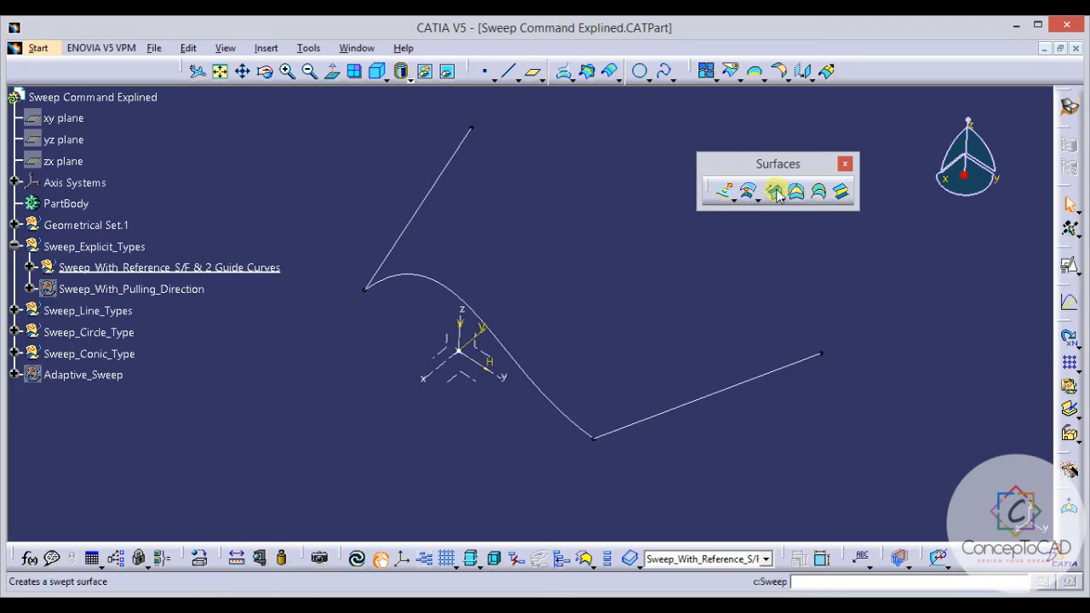
left_click(774, 192)
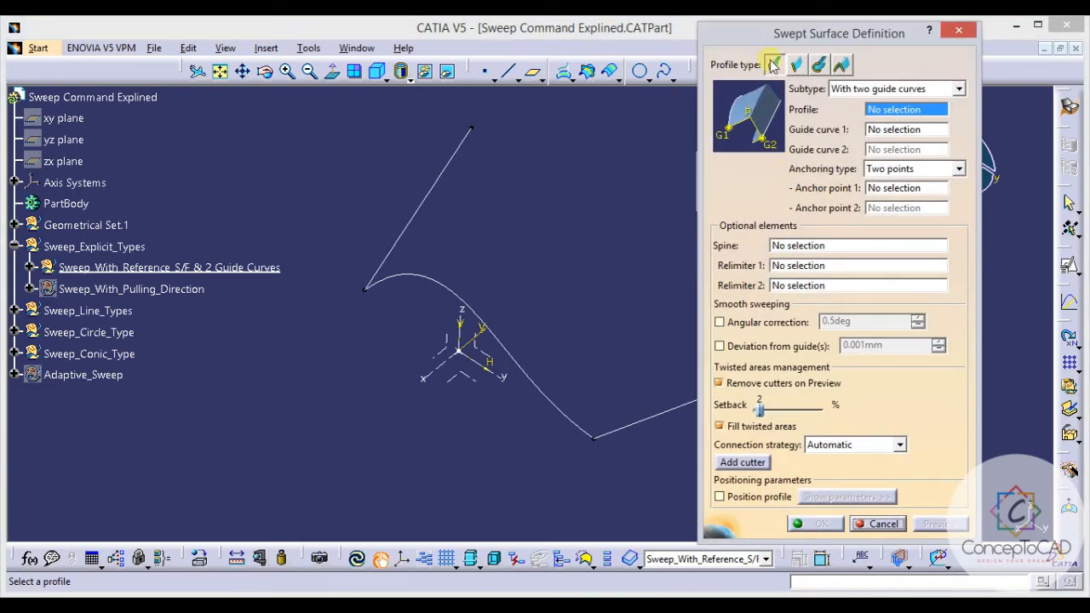
left_click(890, 94)
left_click(882, 100)
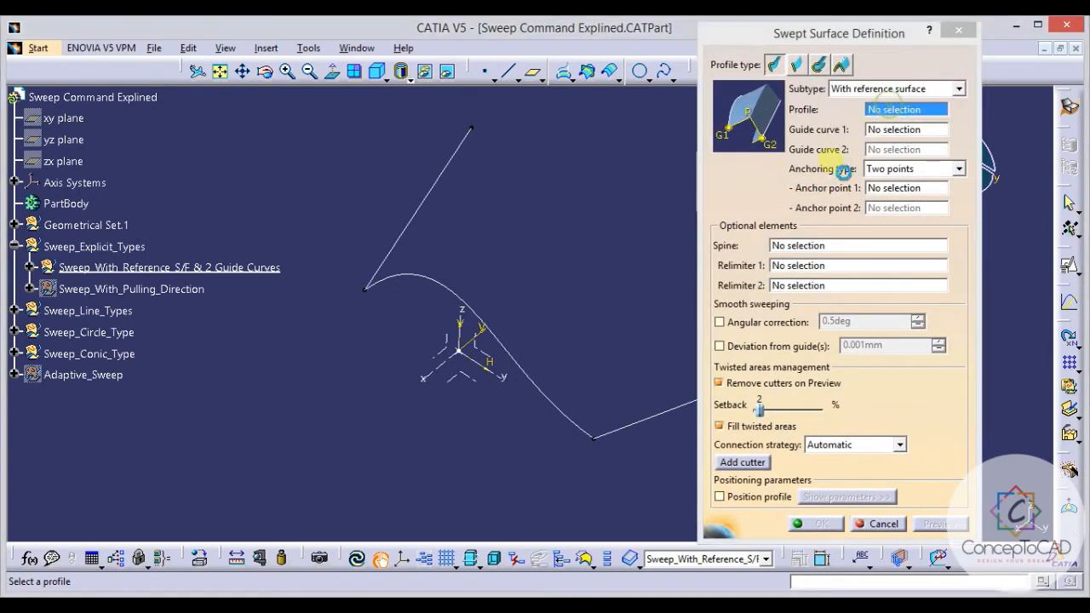
Use the S-shaped curve Sketch.3 as the profile and the straight line Sketch.4 as the guide curve, and preview the sweep.
middle_click_drag(619, 224, 622, 254)
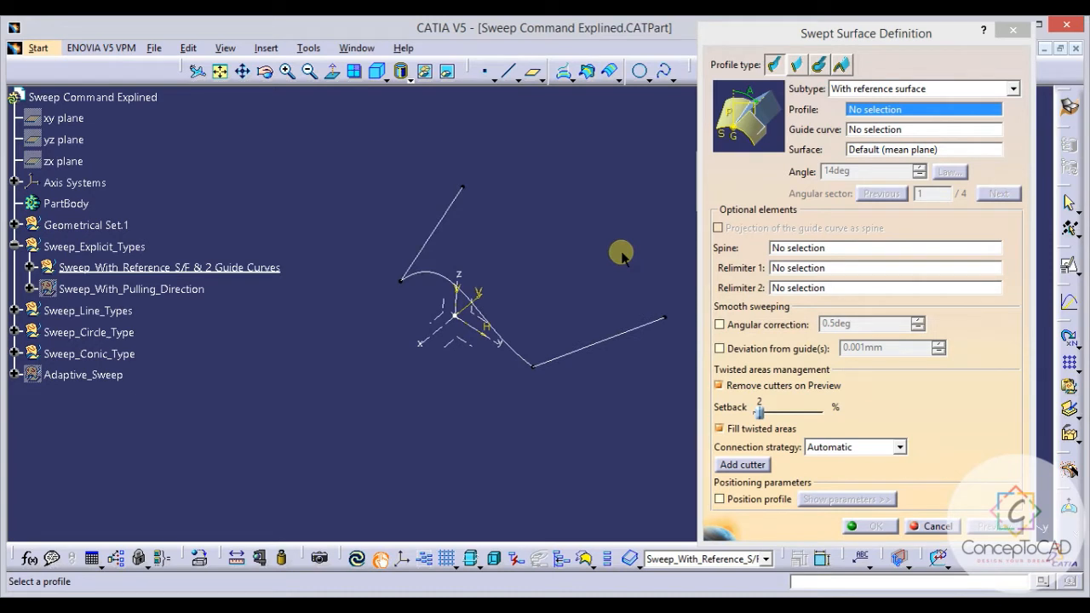
mouse_move(622, 254)
middle_mouse_down()
mouse_move(640, 250)
mouse_move(565, 297)
mouse_move(491, 297)
mouse_move(554, 341)
middle_mouse_up()
left_click(514, 364)
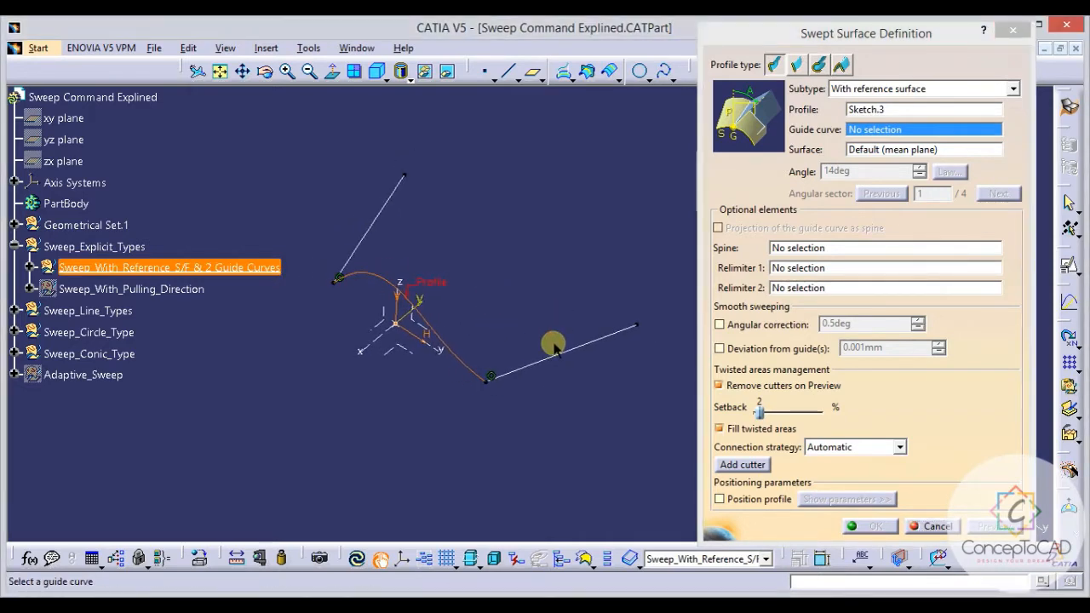
left_click(564, 358)
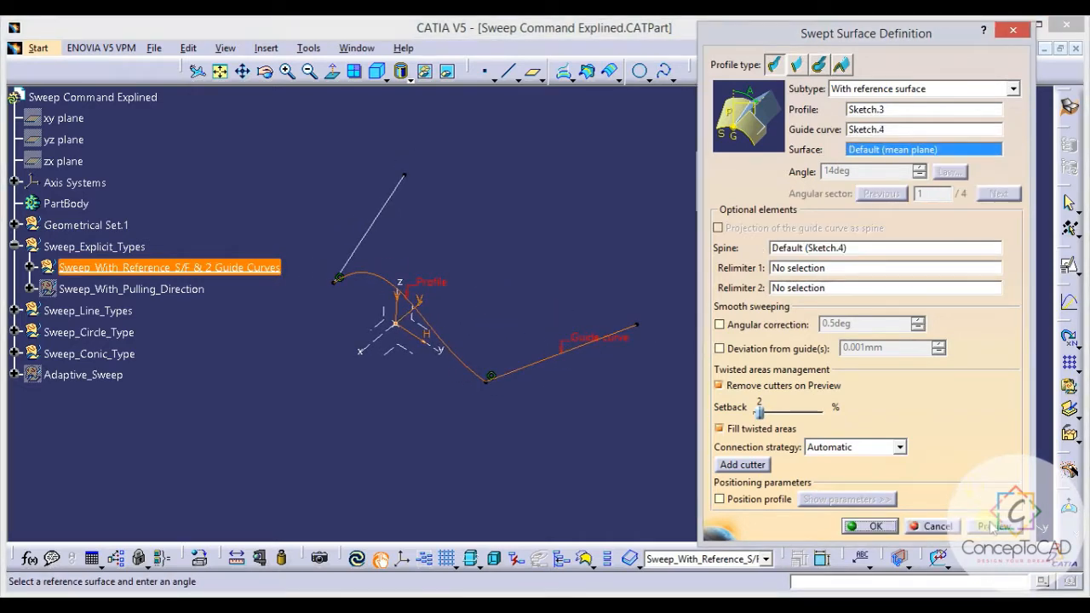
left_click(993, 527)
middle_click_drag(570, 352, 641, 295)
middle_click_drag(429, 318, 468, 338)
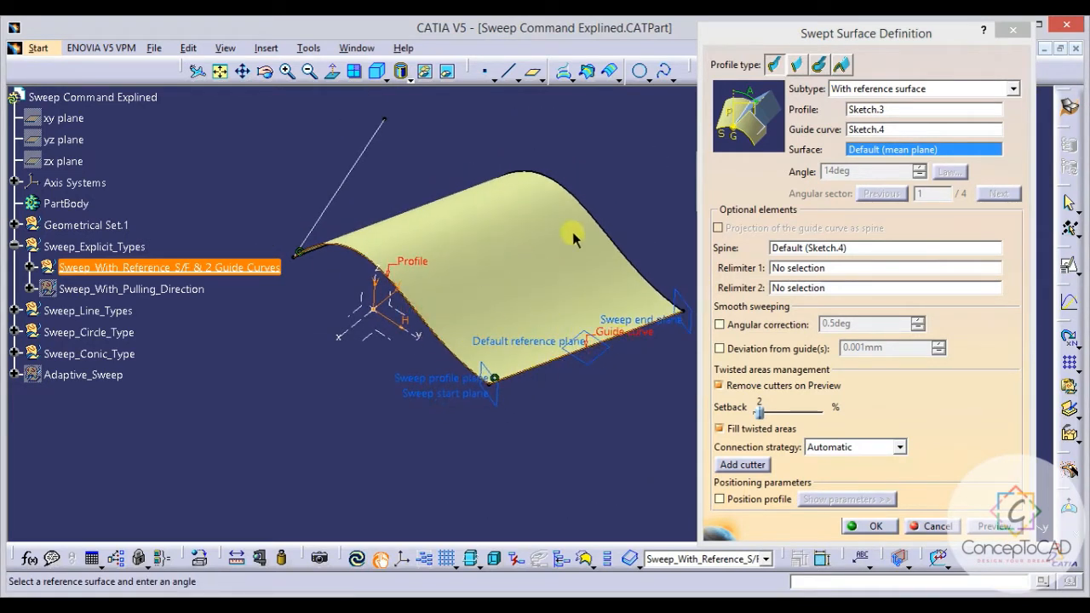
middle_click_drag(560, 238, 549, 262)
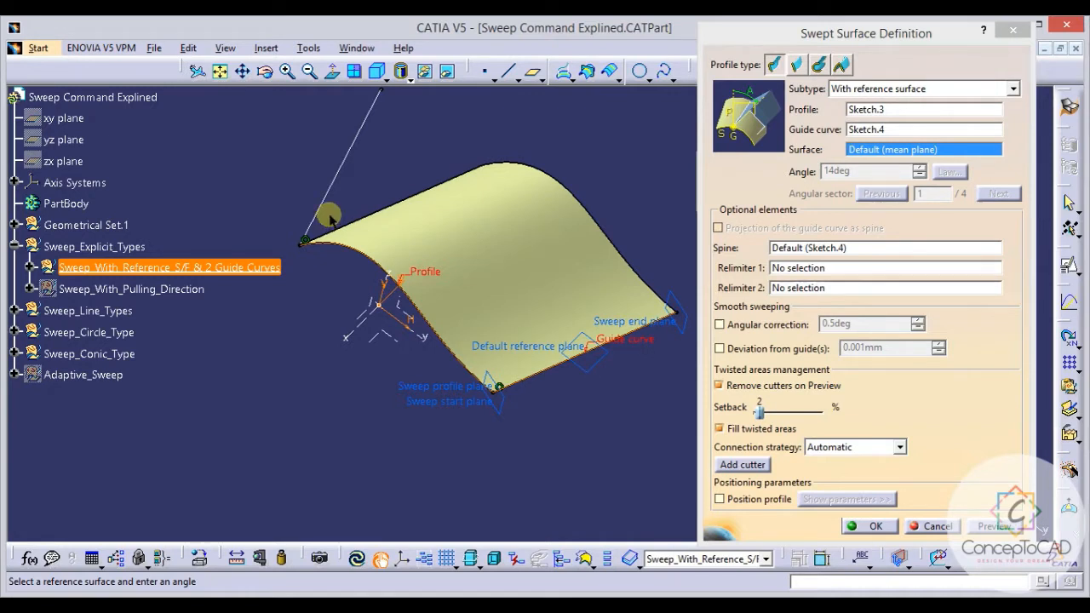
middle_click_drag(356, 223, 524, 349)
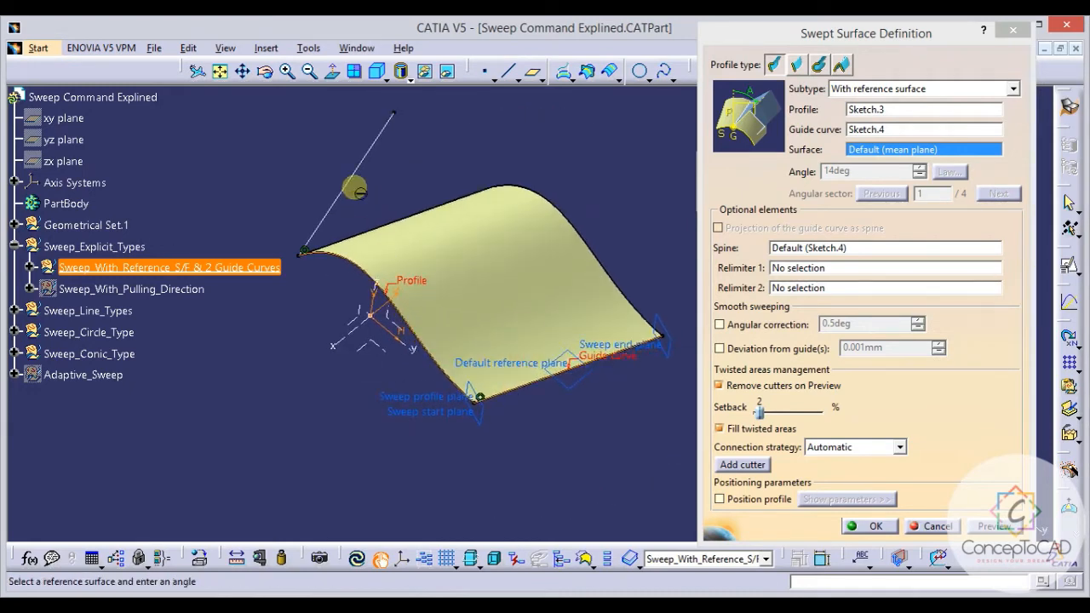
Replace the guide curve with the other straight line, Sketch.5, and preview the sweep.
left_click(870, 130)
left_click(398, 217)
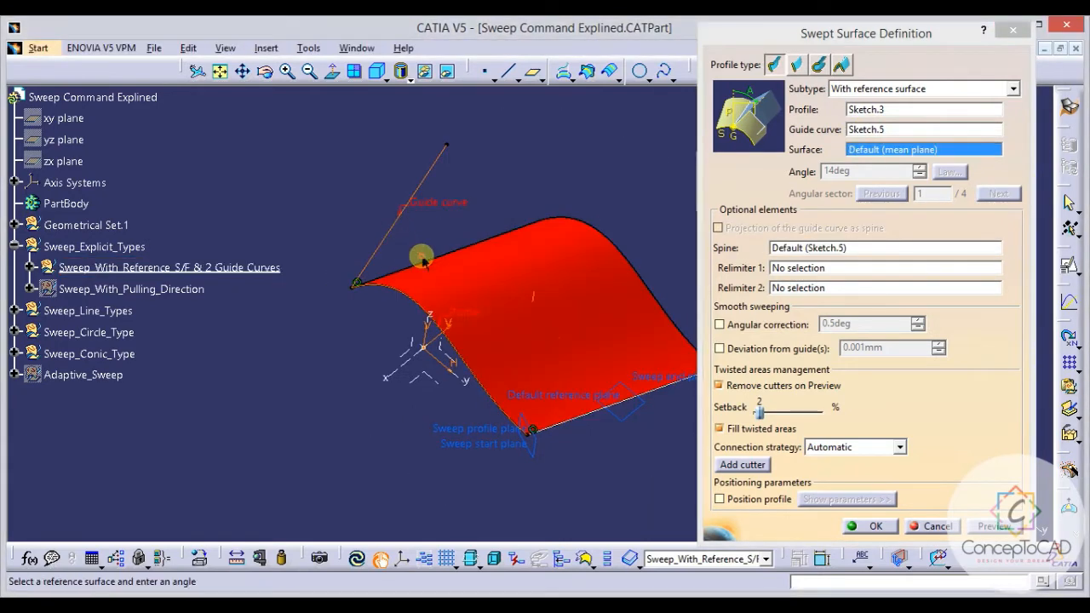
left_click(1013, 529)
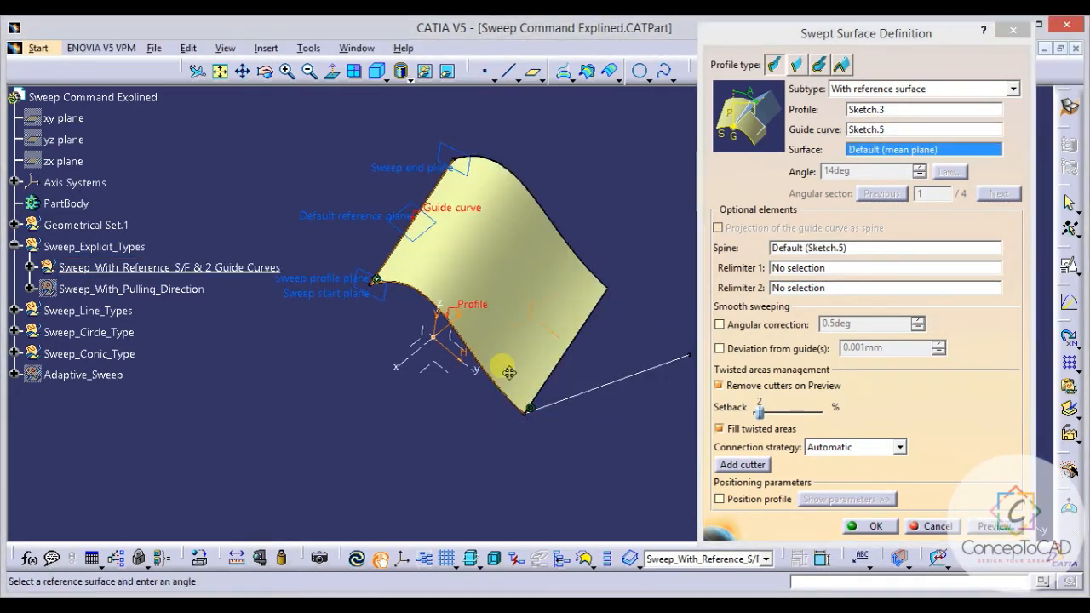
middle_click_drag(509, 372, 508, 347)
middle_click_drag(453, 315, 497, 362)
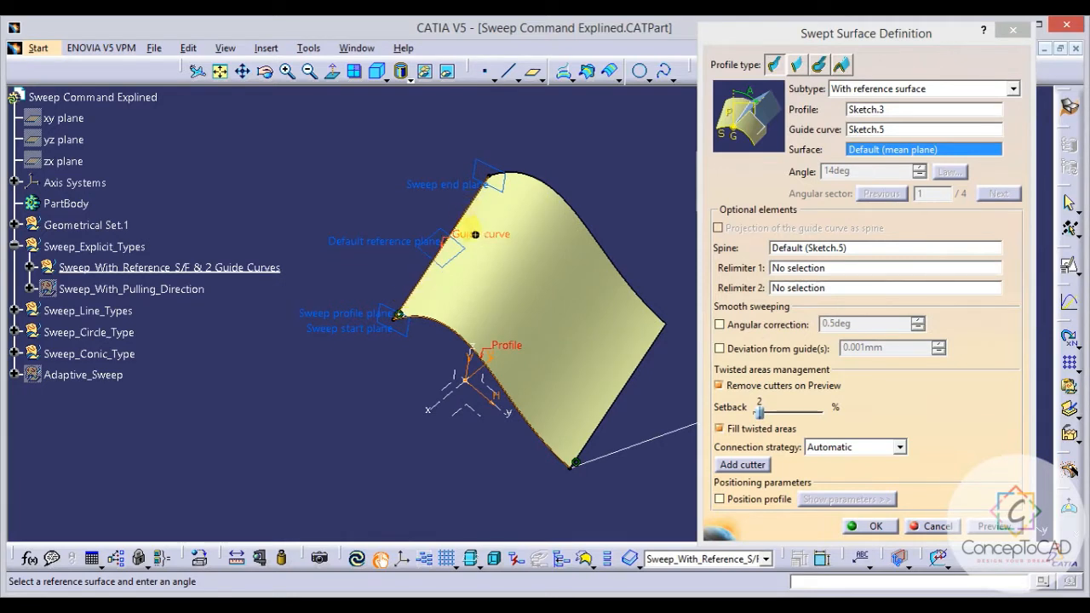
middle_click_drag(477, 239, 503, 266)
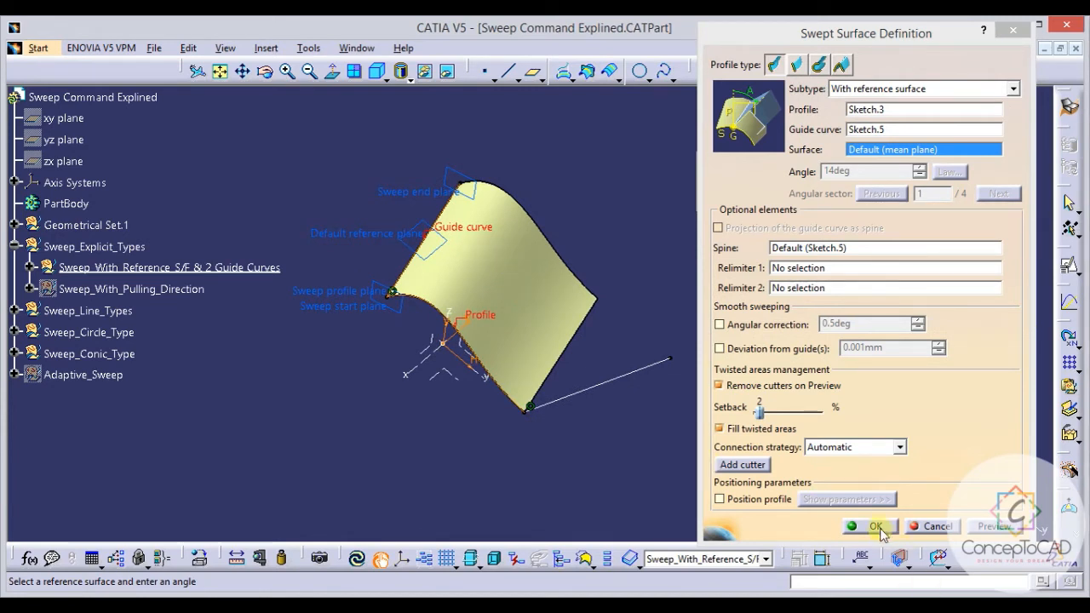
Look over the subtype options, keep With reference surface, and create the swept surface along Sketch.5.
left_click(894, 88)
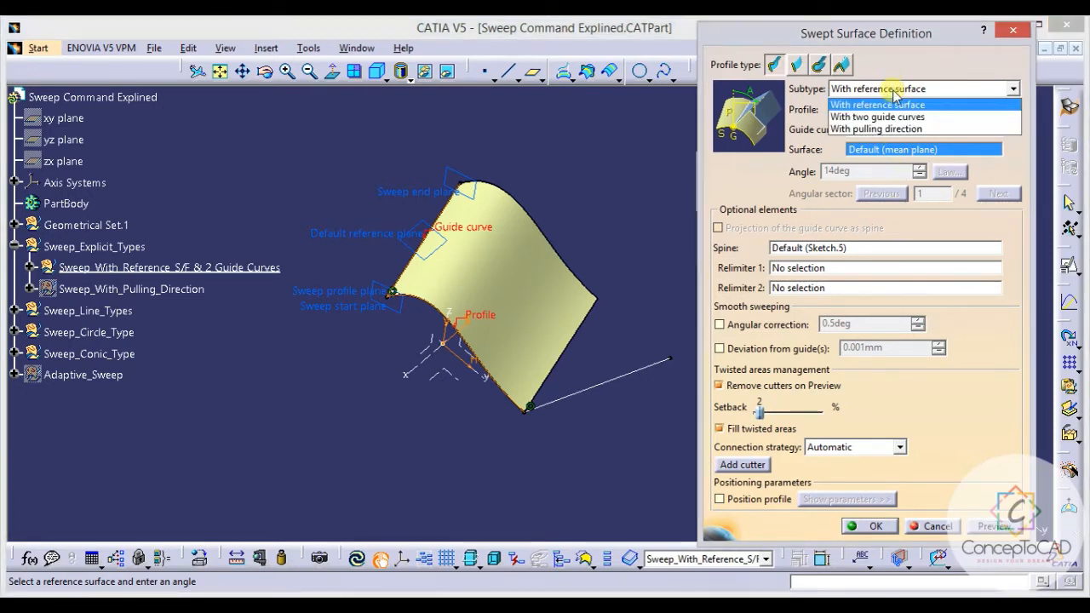
left_click(894, 90)
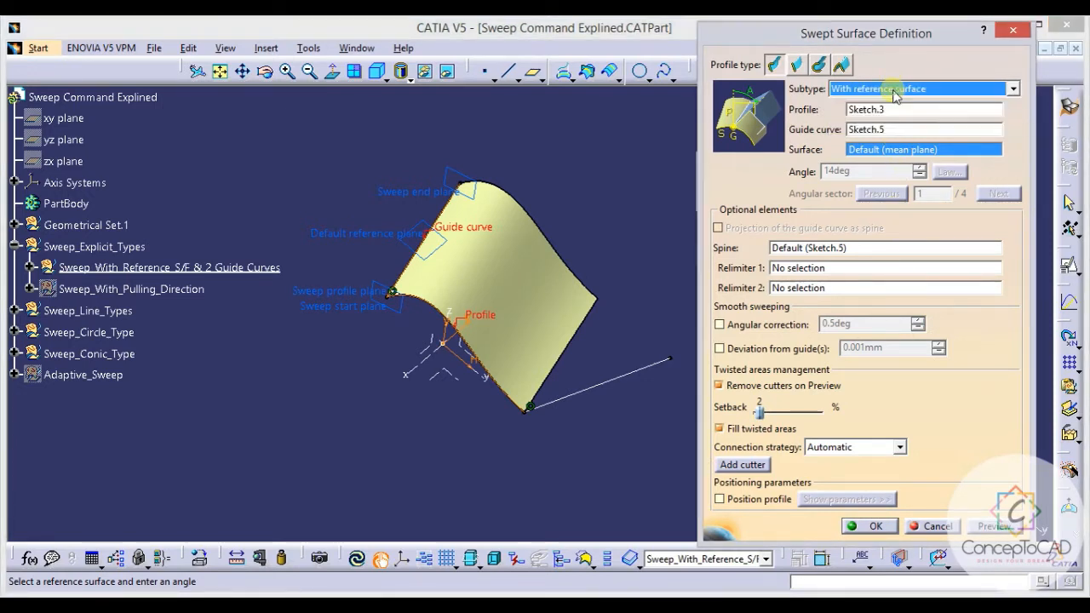
middle_click_drag(540, 243, 540, 201)
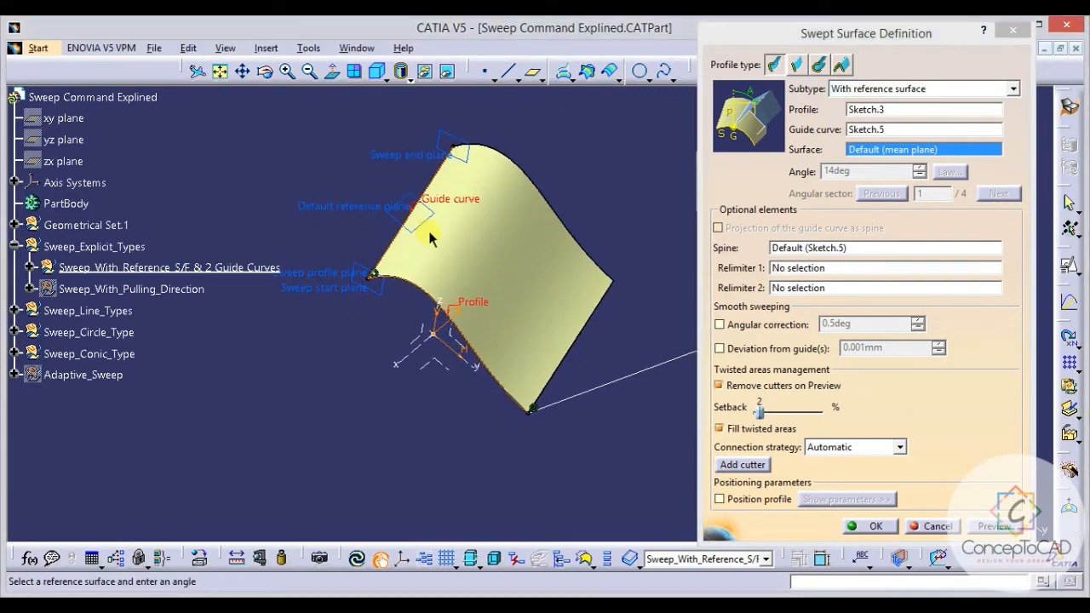
left_click(903, 90)
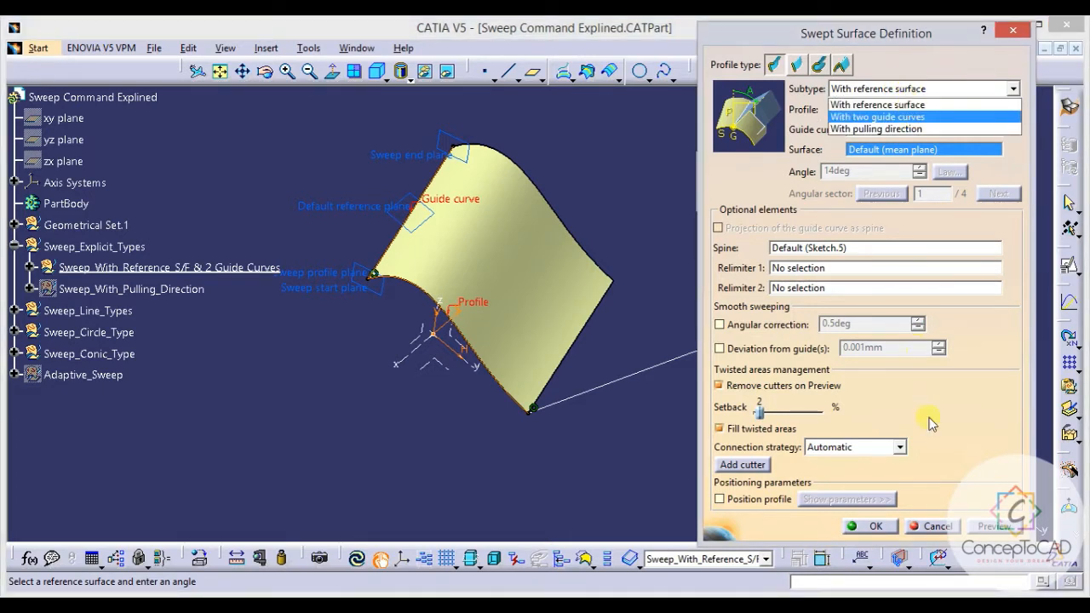
left_click(819, 513)
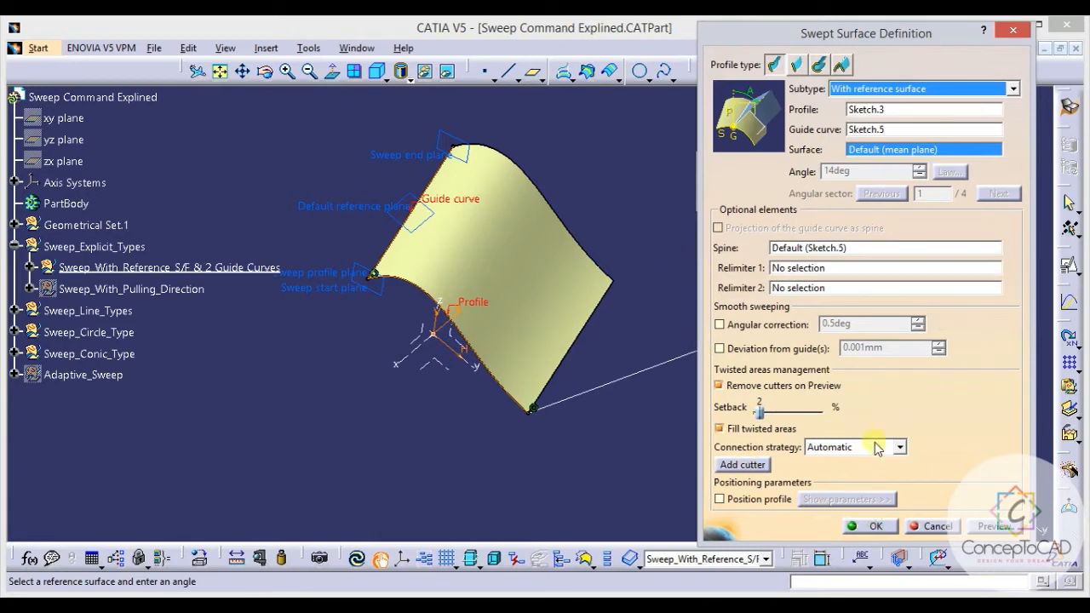
left_click(869, 531)
Delete the swept surface built with the reference surface subtype.
left_click(582, 271)
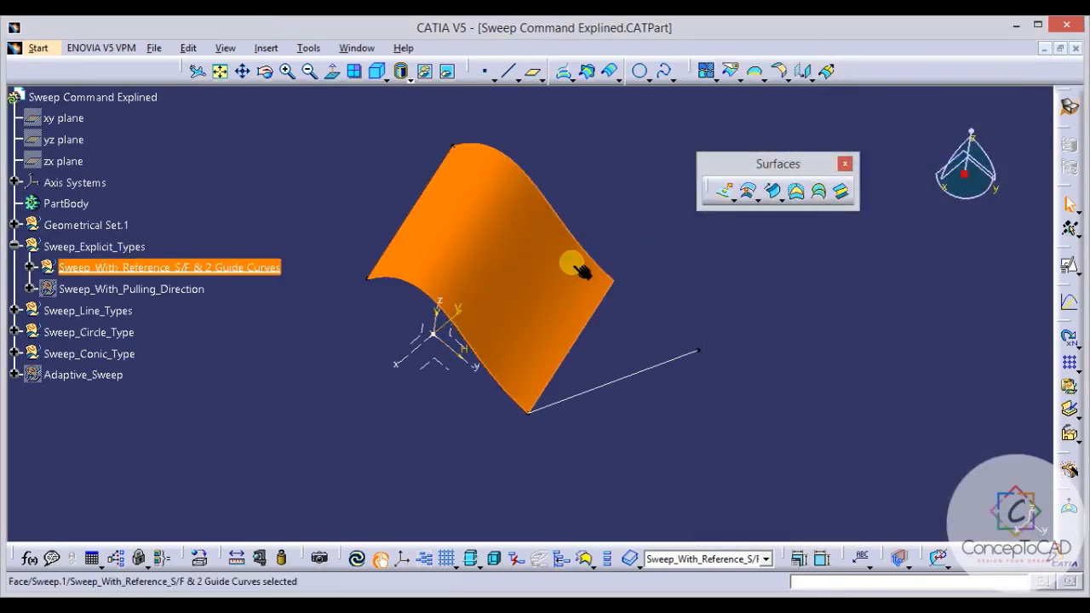
key("Delete")
key("Return")
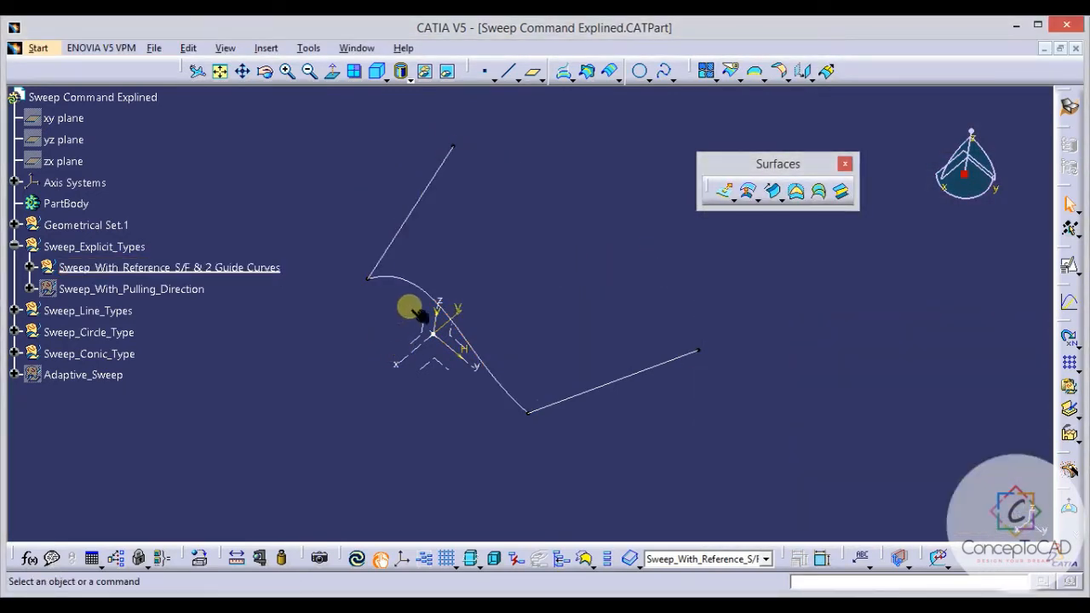
Start a new sweep with the With two guide curves subtype and use the S-shaped curve Sketch.3 as the profile.
left_click(772, 191)
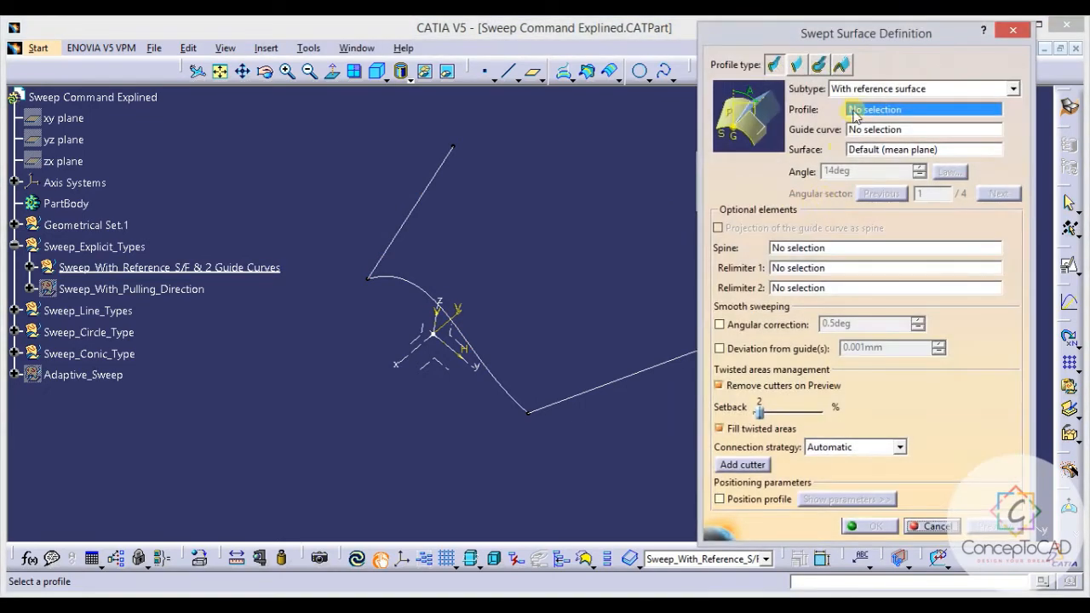
left_click(866, 86)
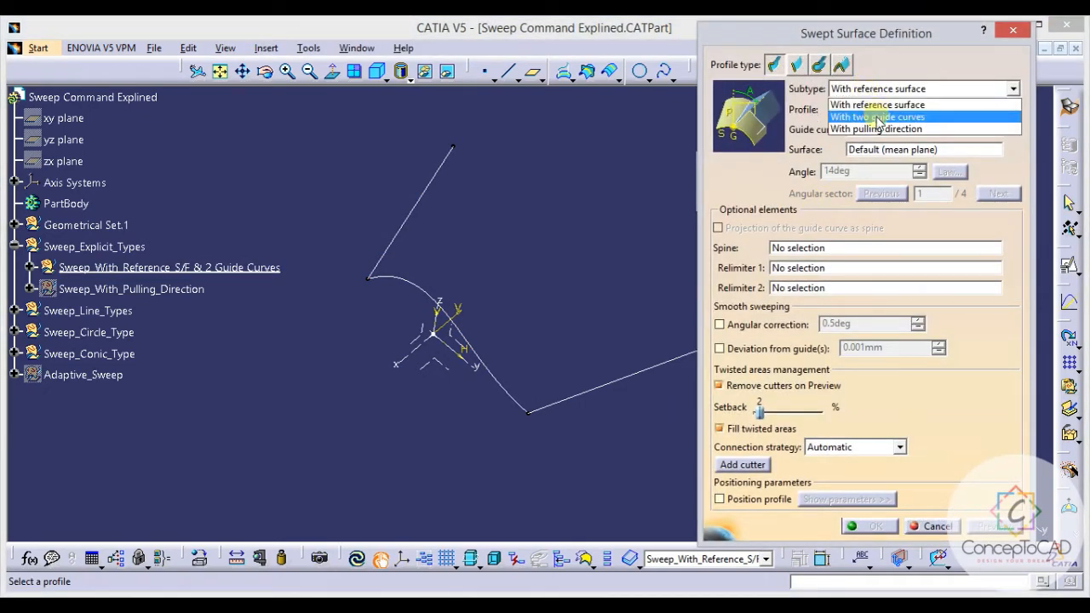
left_click(877, 119)
middle_click_drag(596, 226, 540, 151)
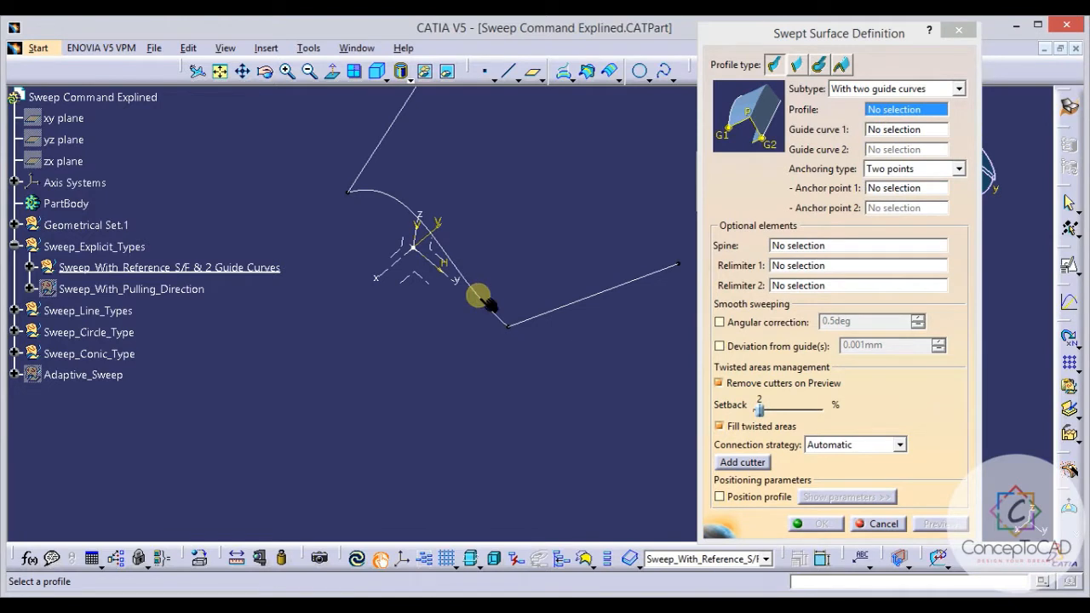
left_click(488, 303)
middle_click_drag(486, 244, 481, 288)
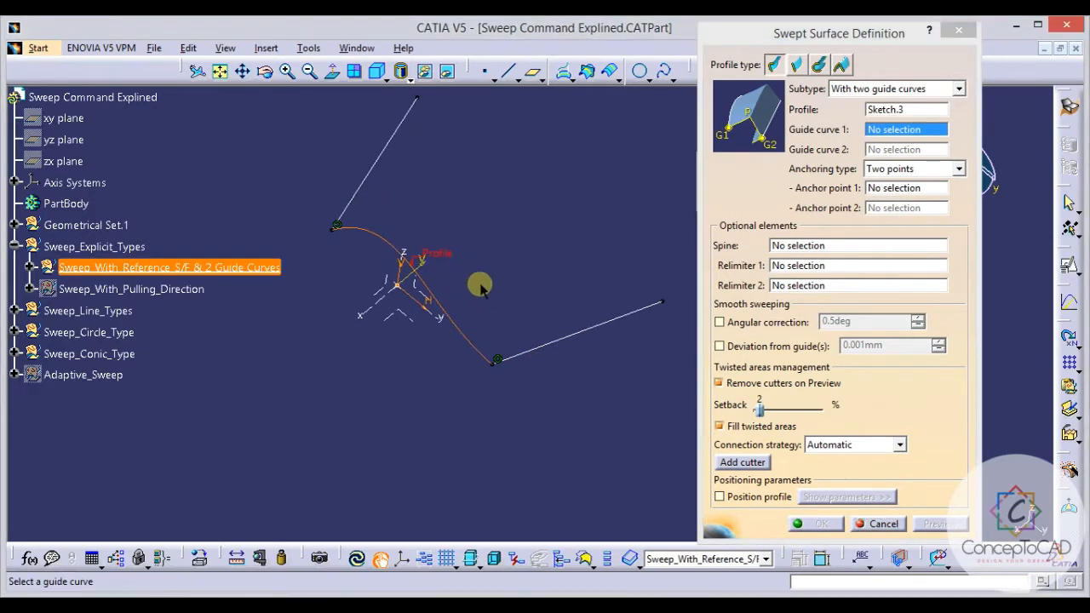
Use the straight lines Sketch.4 and Sketch.5 as guide curves 1 and 2, preview the sweep and create the swept surface.
left_click(570, 344)
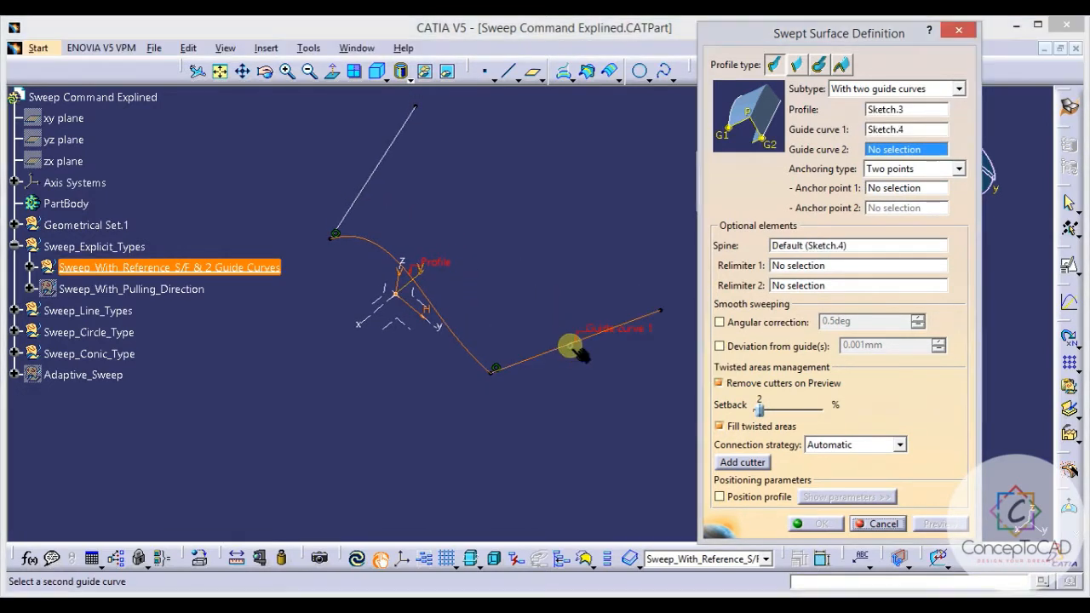
left_click(368, 186)
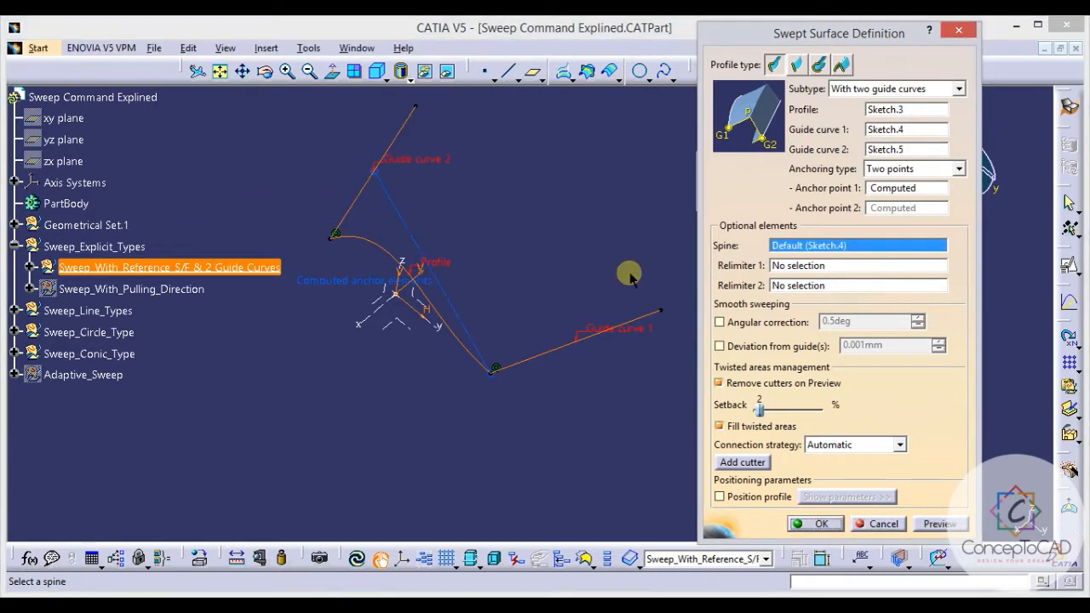
left_click(939, 523)
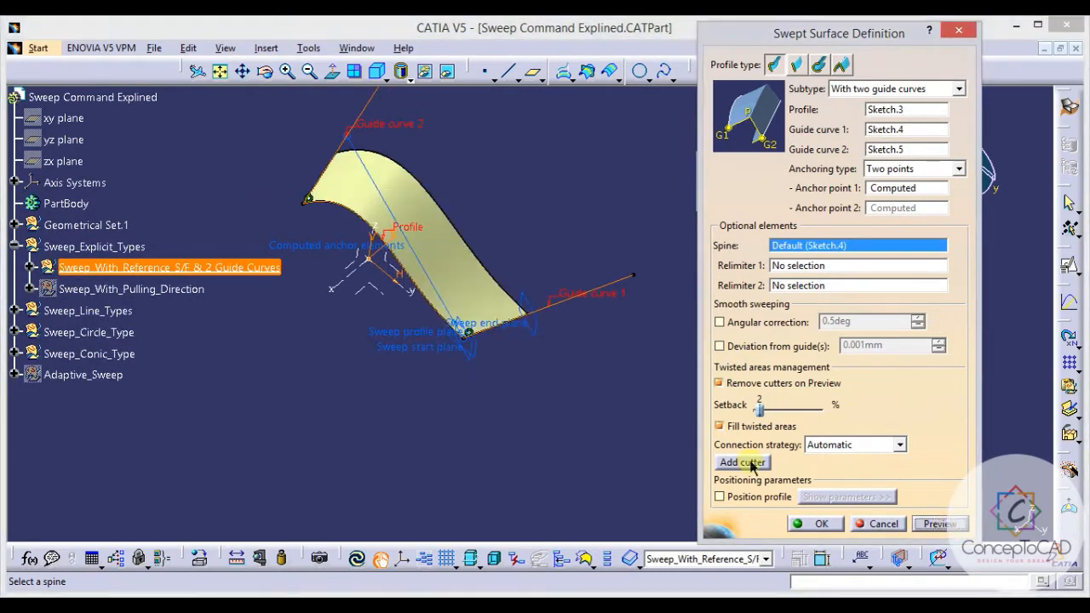
mouse_move(537, 327)
middle_mouse_down()
mouse_move(574, 438)
mouse_move(588, 352)
mouse_move(413, 249)
mouse_move(494, 305)
mouse_move(546, 247)
mouse_move(446, 287)
mouse_move(476, 316)
mouse_move(520, 297)
mouse_move(534, 338)
mouse_move(519, 318)
middle_mouse_up()
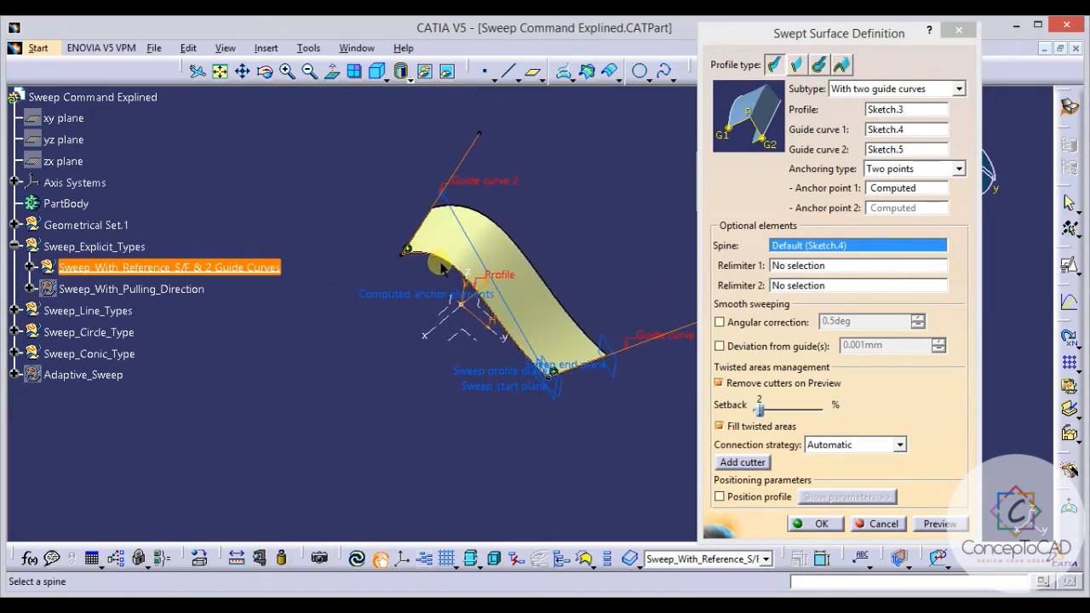
middle_click(472, 245)
scroll(484, 256, "down", 3)
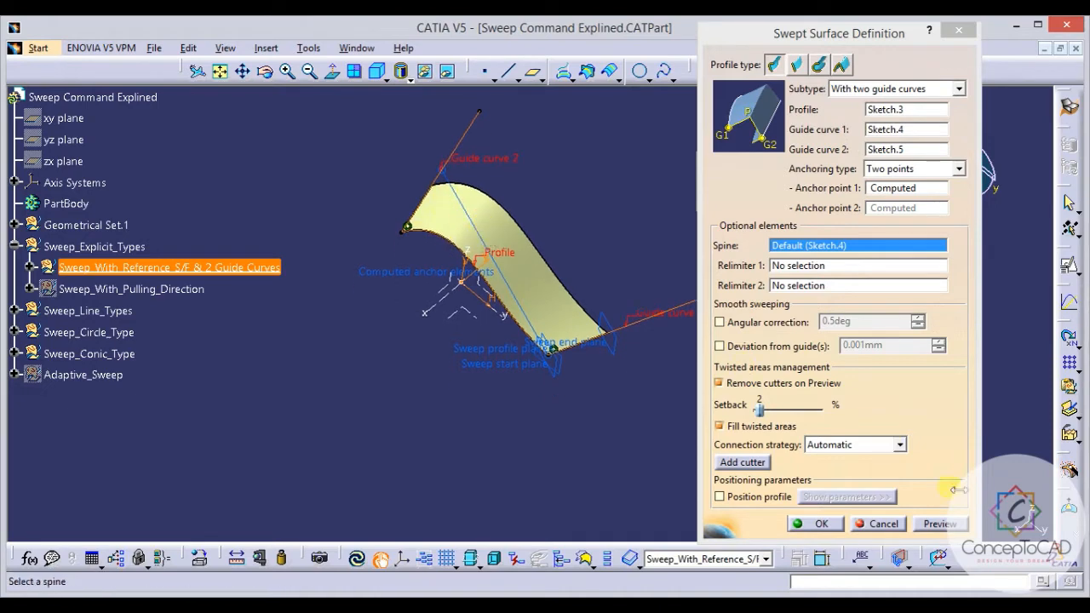
left_click(814, 523)
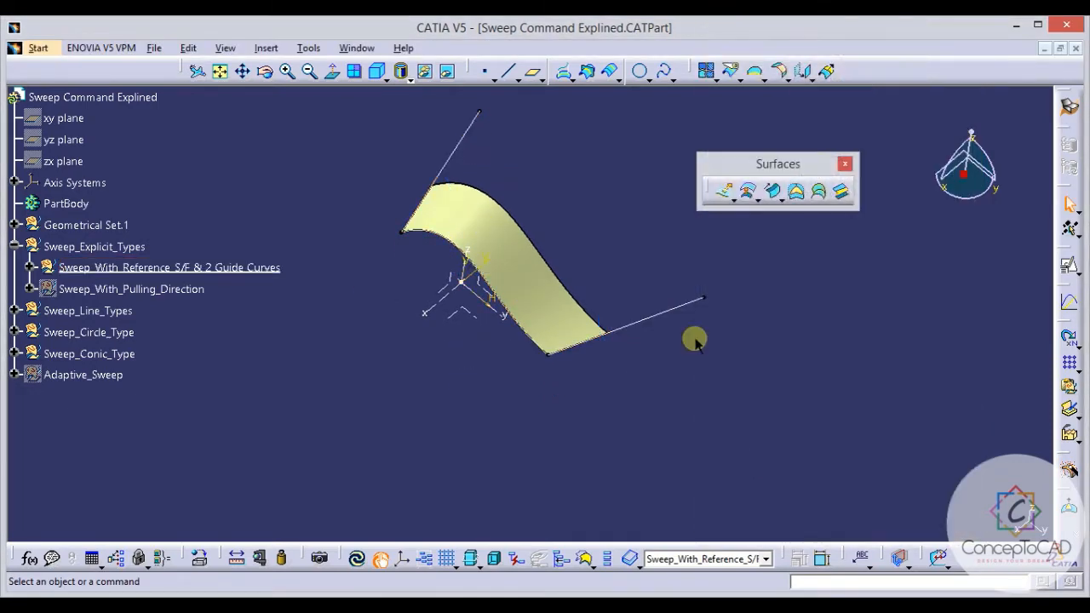
middle_click_drag(602, 316, 598, 290)
left_click(542, 310)
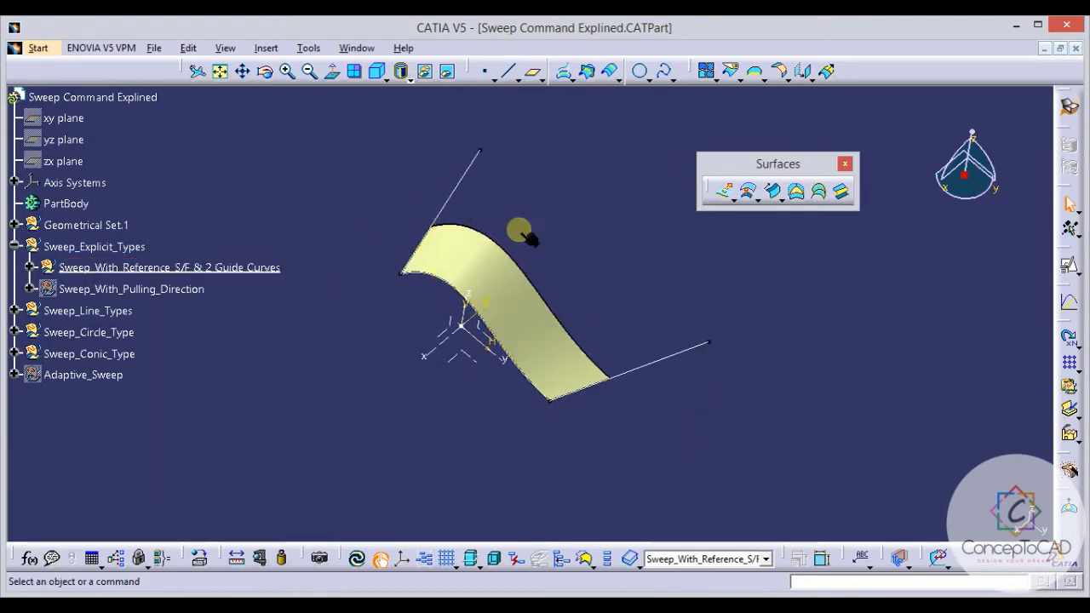
middle_click_drag(558, 226, 566, 284)
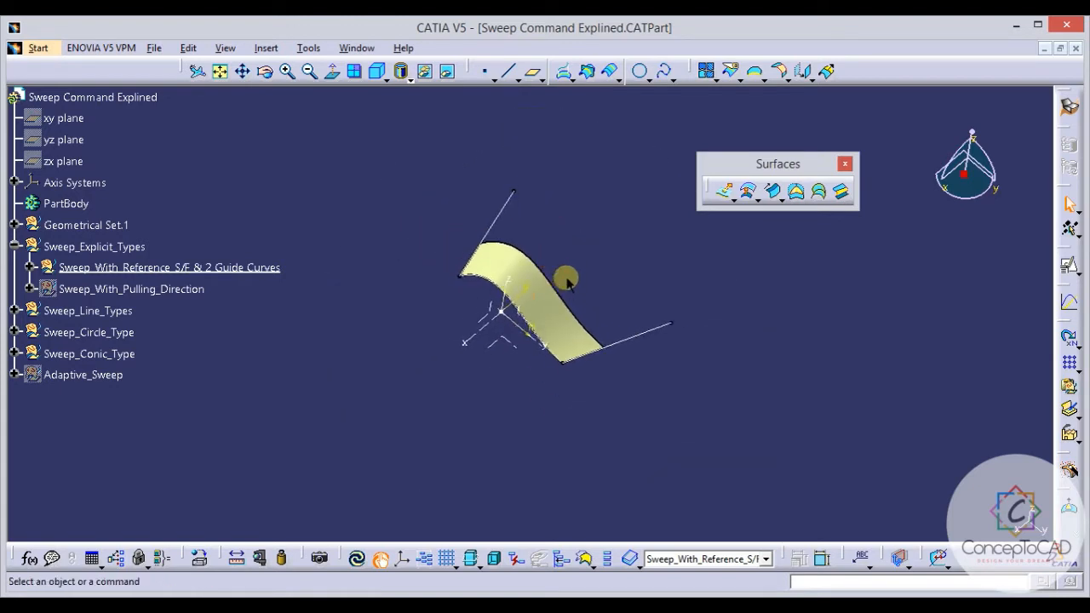
Hide the Sweep_With_Reference_S/F & 2 Guide Curves set and make Sweep_With_Pulling_Direction the in-work object.
left_click(214, 271)
key("space")
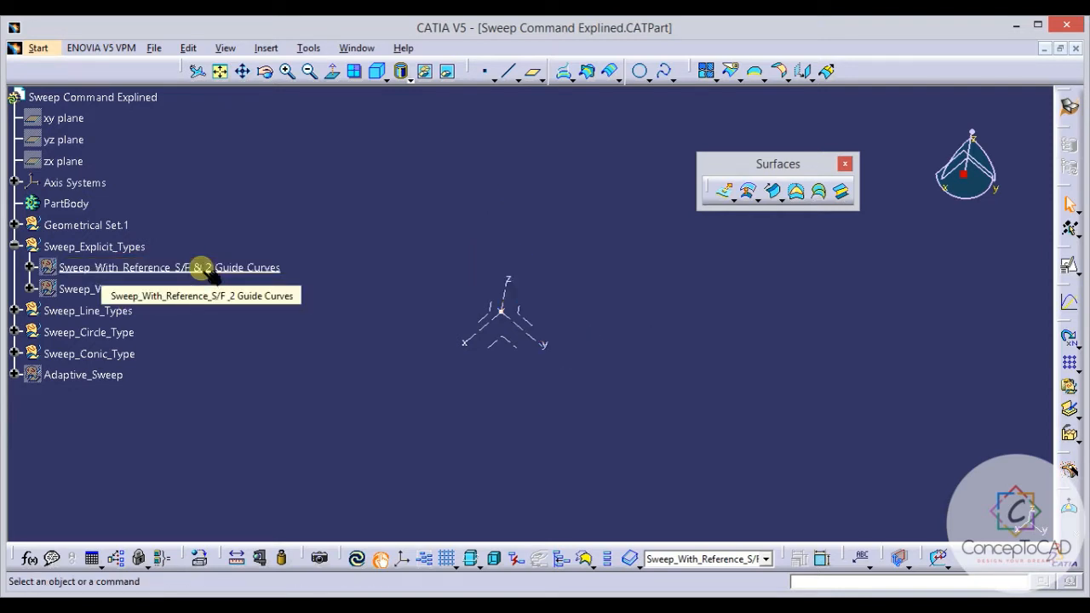
right_click(90, 288)
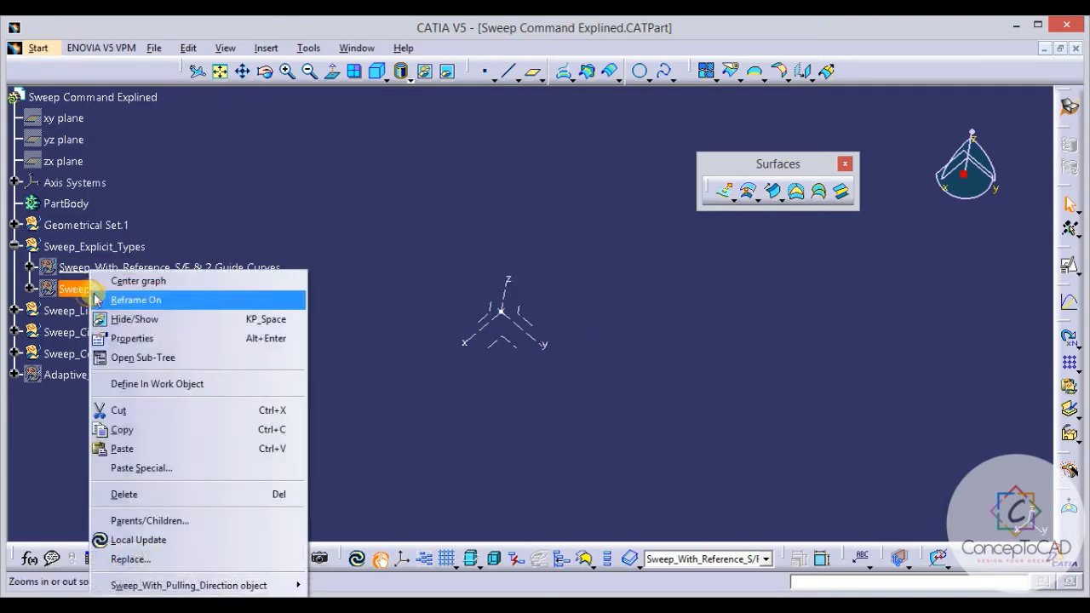
left_click(159, 386)
middle_click_drag(644, 395, 764, 278)
middle_click_drag(640, 275, 693, 262)
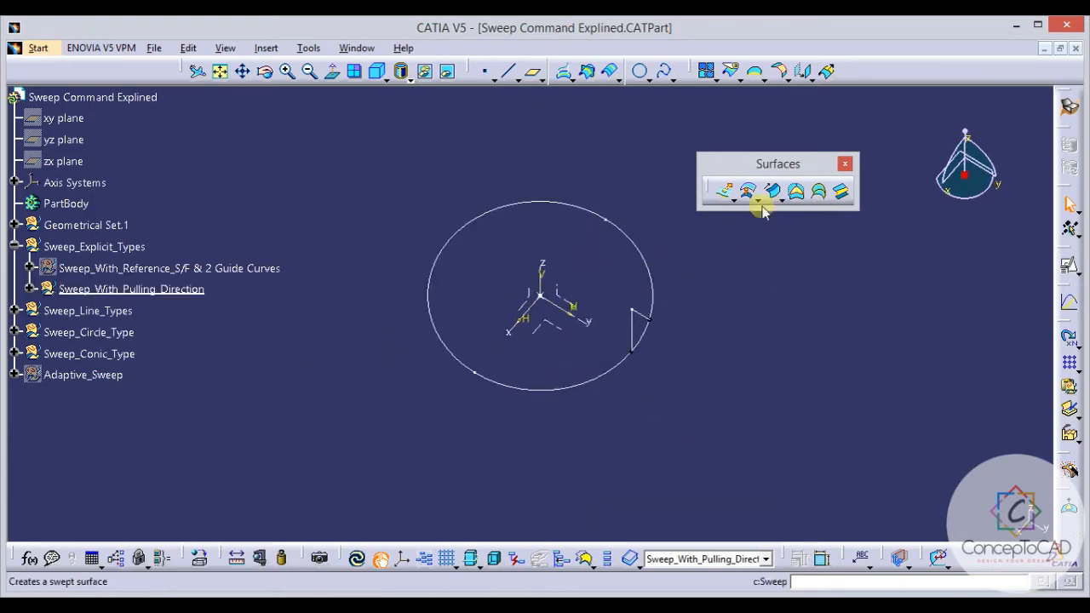
Start a With pulling direction sweep using the small angled Sketch.8 as the profile and the circle Sketch.6 as the guide curve.
left_click(772, 190)
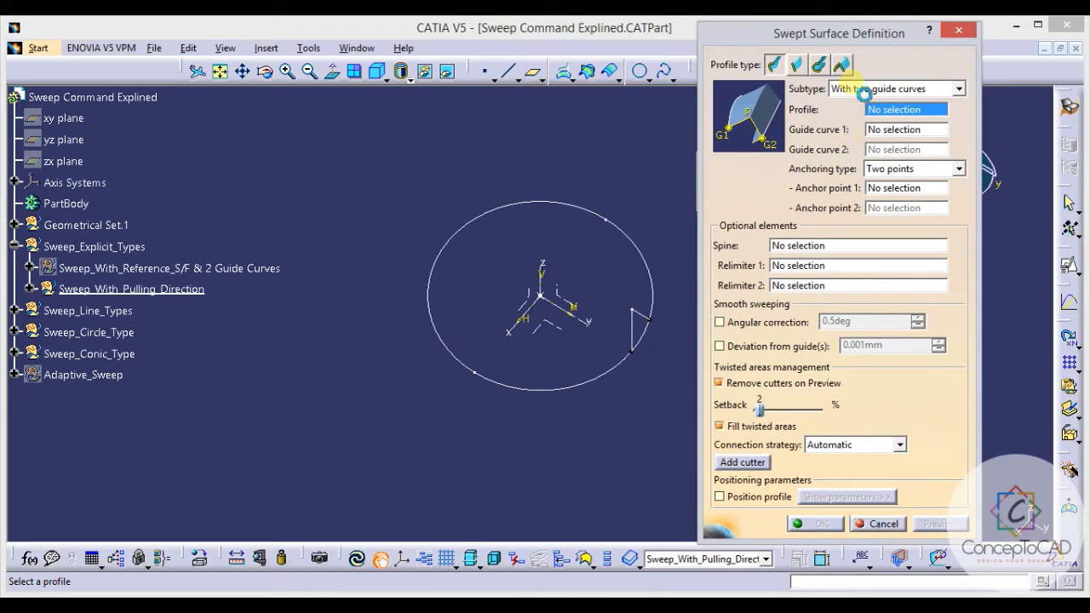
left_click(855, 90)
left_click(872, 129)
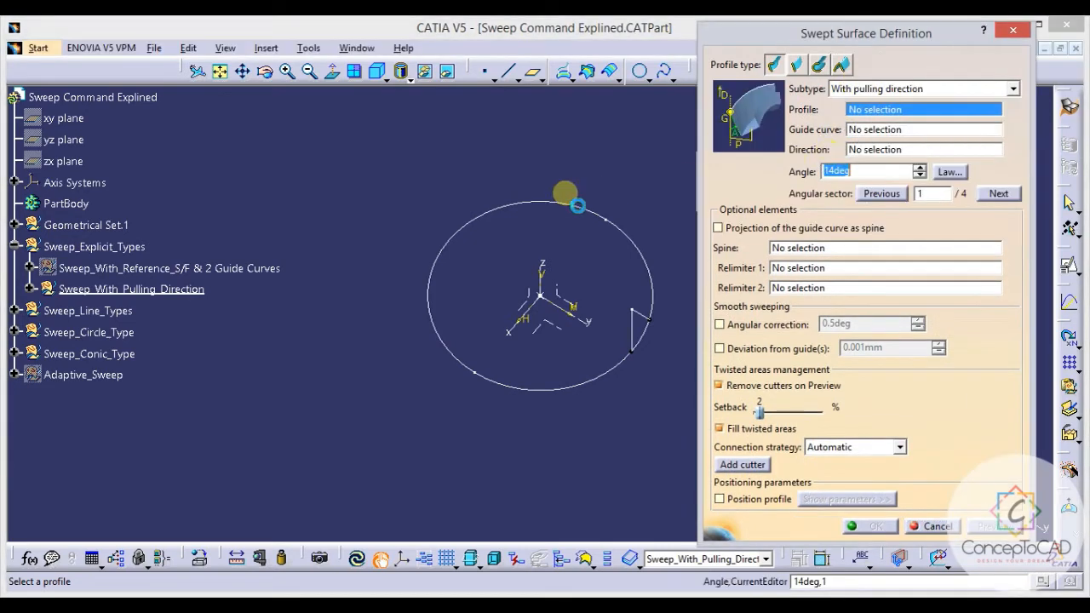
mouse_move(502, 232)
middle_mouse_down()
mouse_move(513, 185)
mouse_move(577, 219)
mouse_move(537, 213)
mouse_move(507, 230)
mouse_move(584, 282)
middle_mouse_up()
left_click(601, 325)
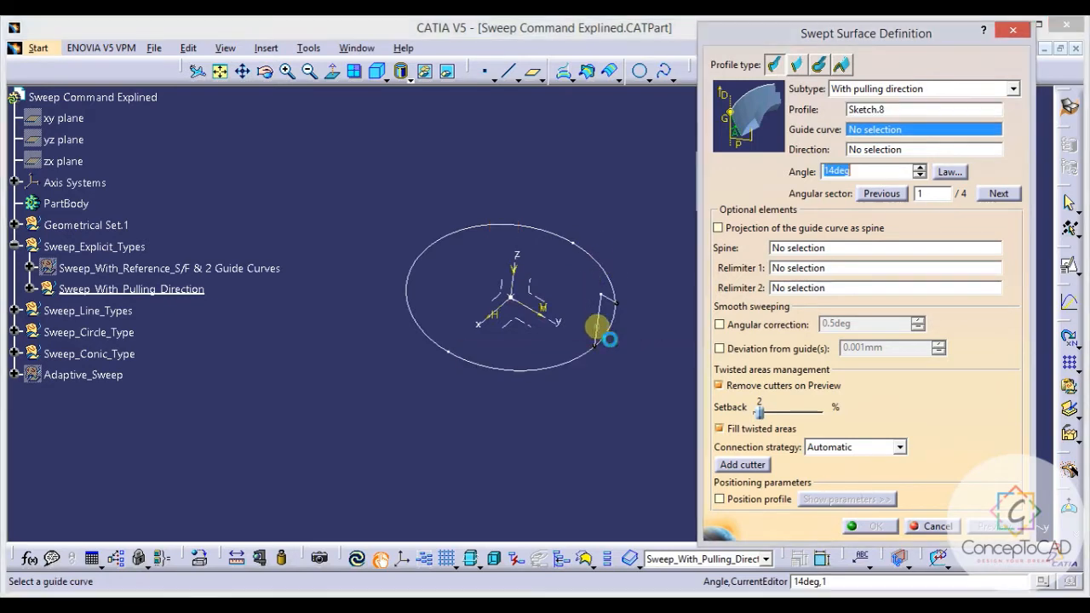
left_click(555, 365)
middle_click_drag(554, 364, 562, 336)
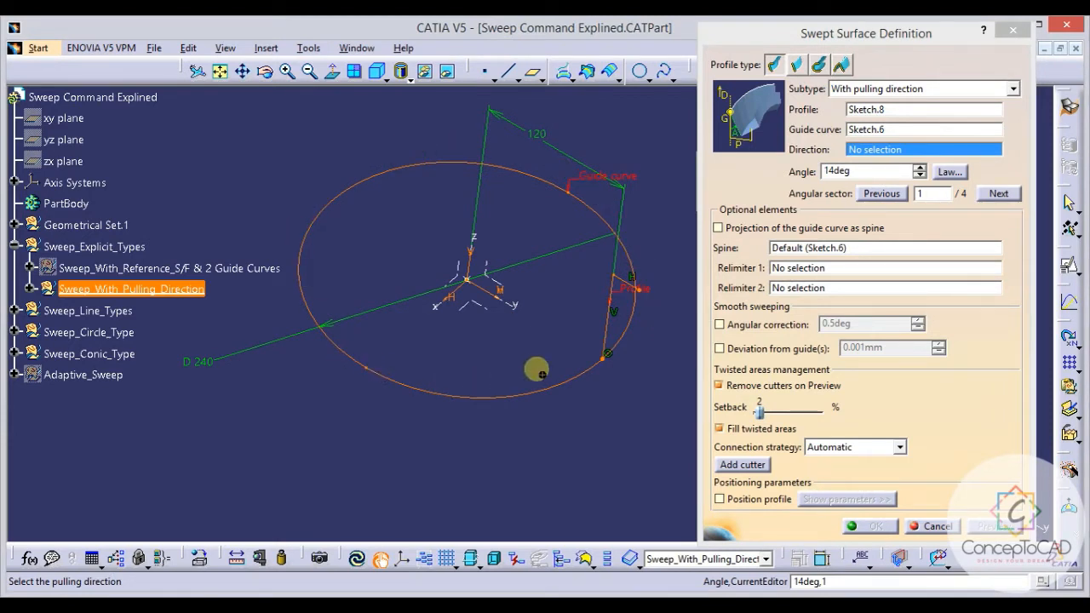
middle_click_drag(536, 370, 545, 340)
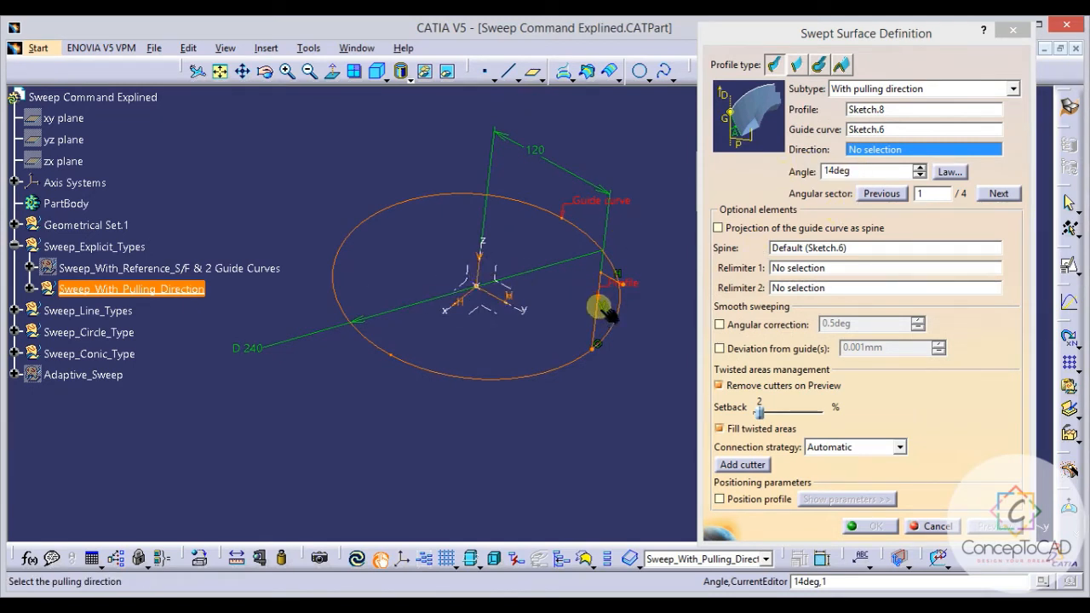
Set the Z axis of Axis System.1 as the pulling direction, keep the 14deg angle, preview and create the swept surface.
left_click(482, 258)
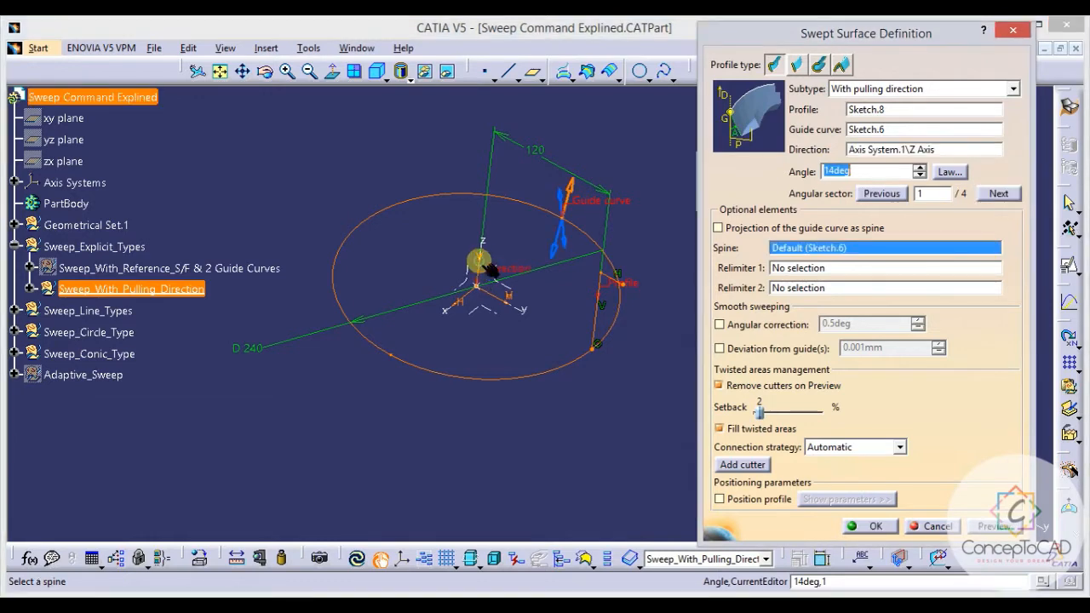
left_click(994, 526)
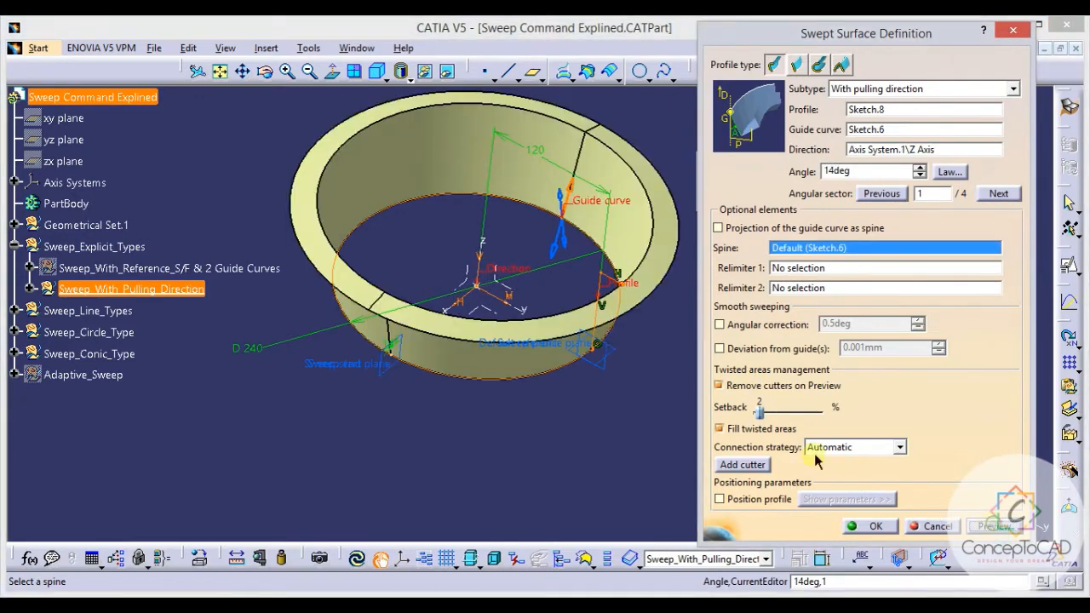
middle_click_drag(607, 354, 528, 340)
left_click_drag(852, 171, 826, 175)
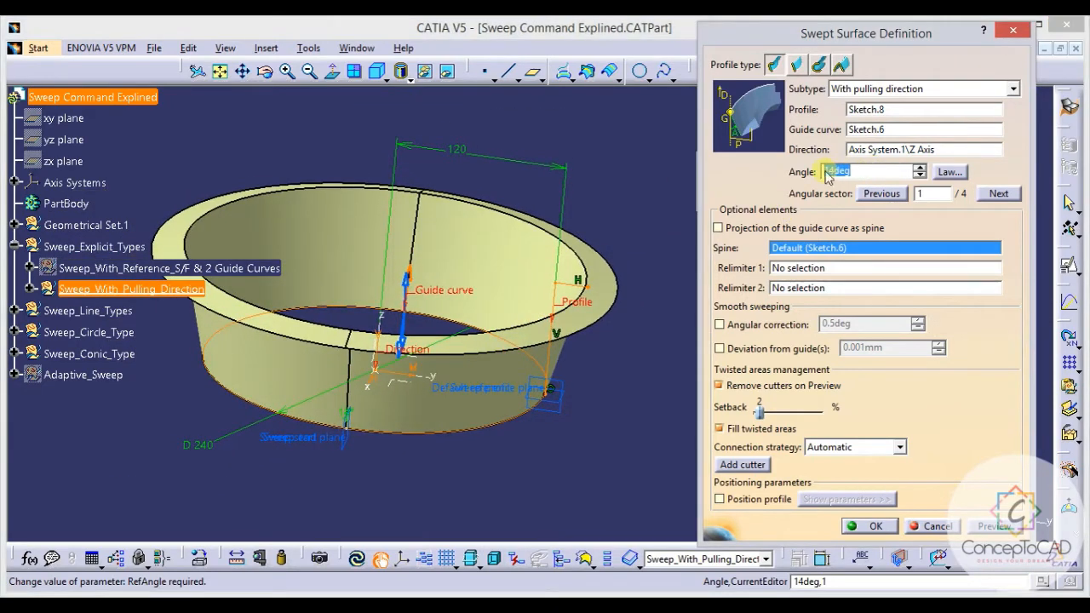
middle_click_drag(607, 205, 545, 339)
middle_click_drag(384, 338, 487, 331)
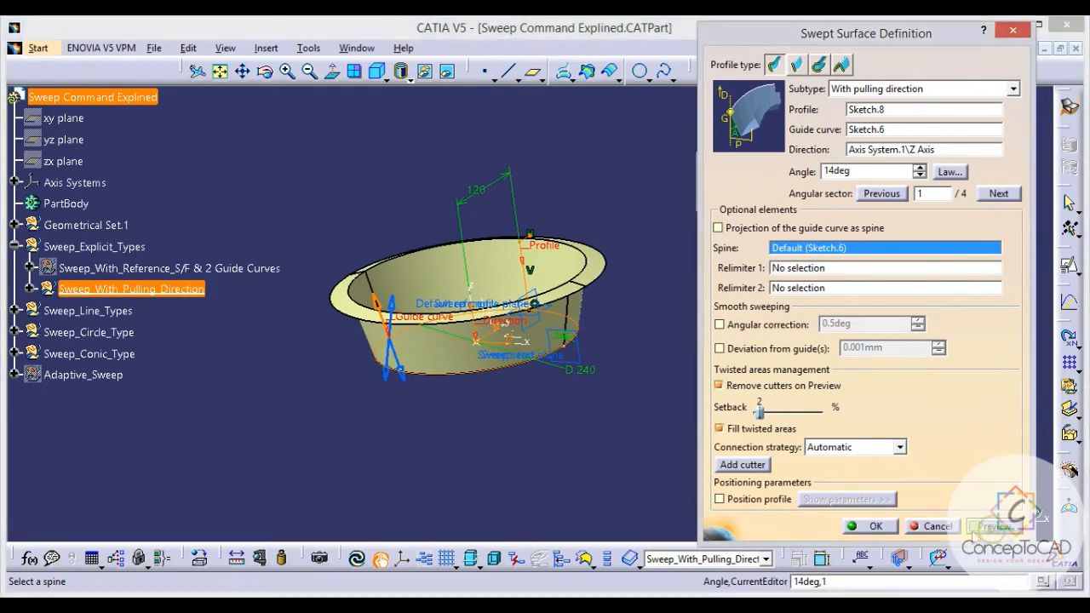
left_click(889, 528)
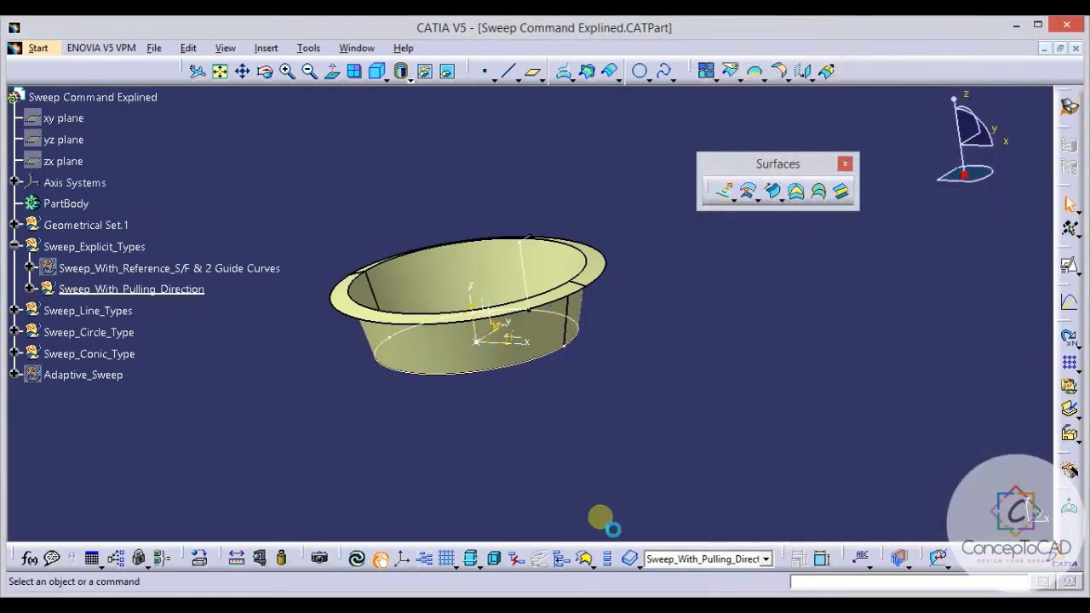
middle_click_drag(601, 519, 569, 349)
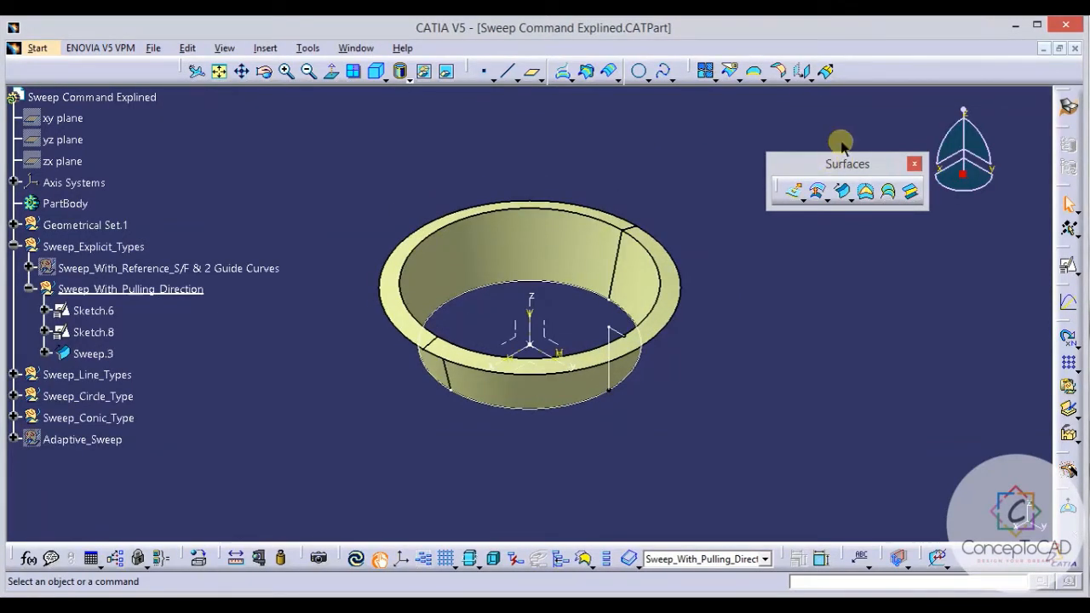
Reopen the pulling-direction sweep for editing, set the yz plane as Relimiter 1 and preview the trimmed surface.
double_click(588, 251)
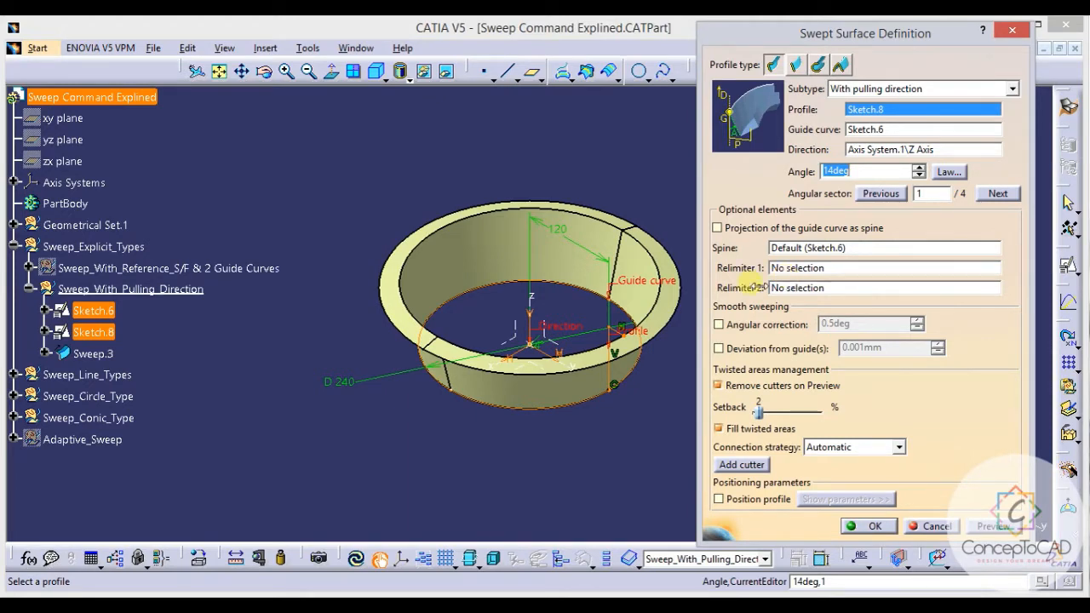
middle_click_drag(562, 305, 561, 245)
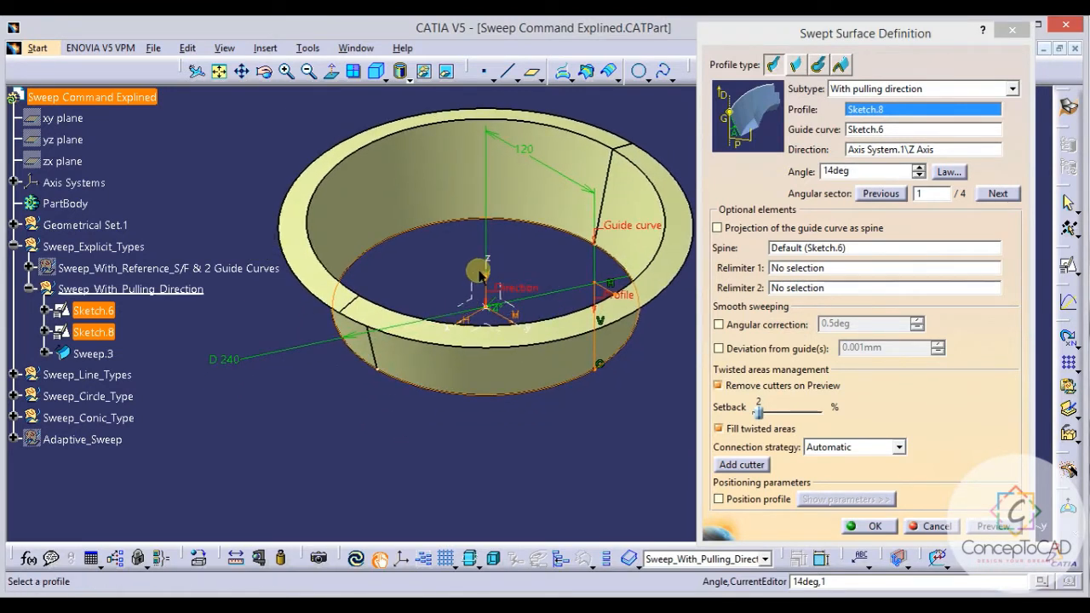
middle_click_drag(478, 275, 511, 295)
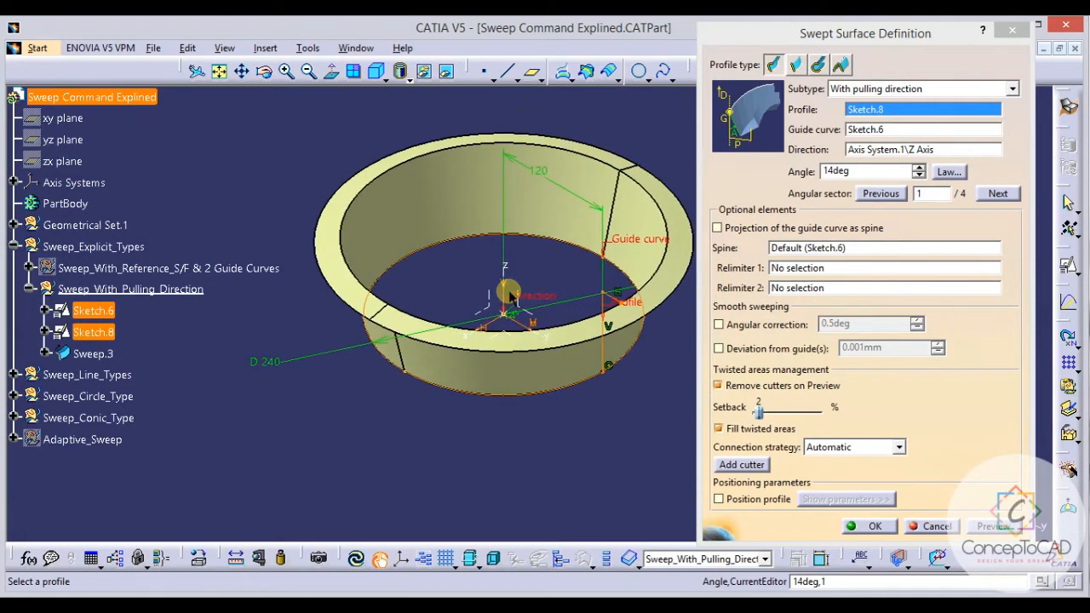
left_click(801, 271)
right_click(813, 273)
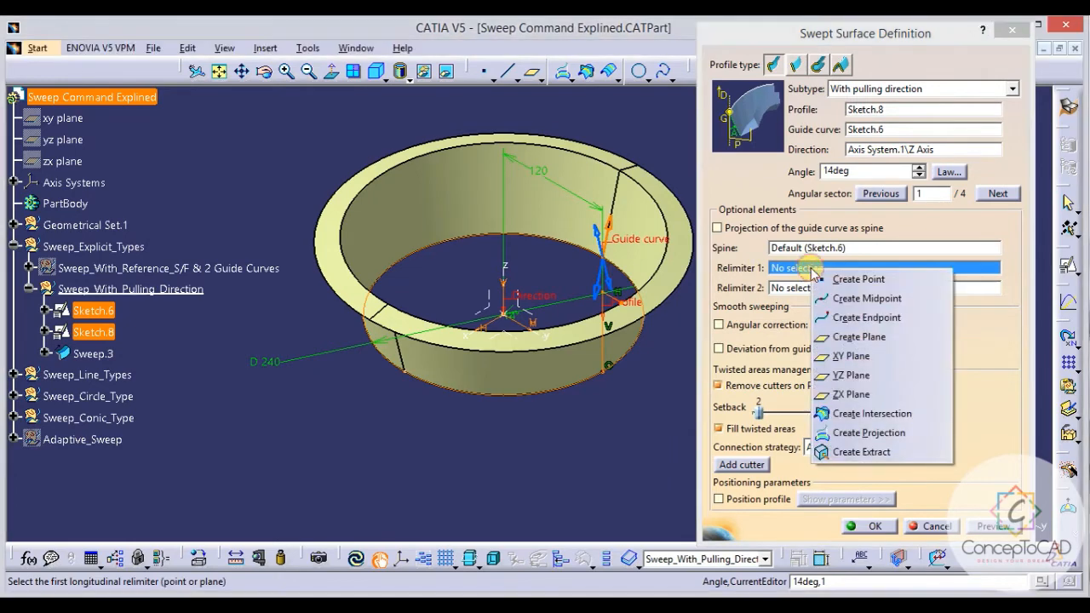
left_click(851, 376)
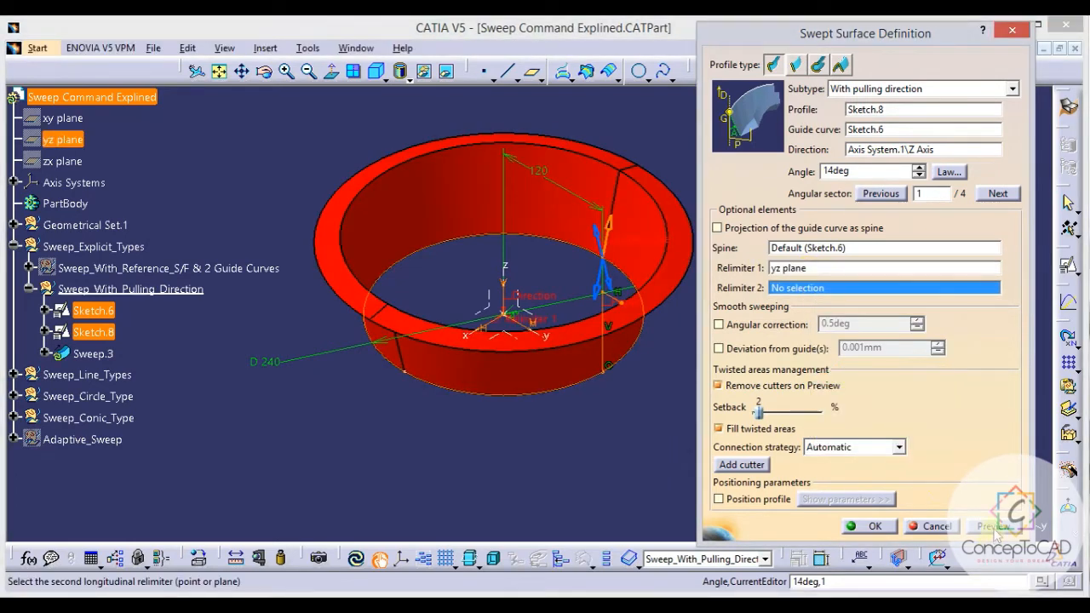
left_click(994, 526)
left_click(994, 517)
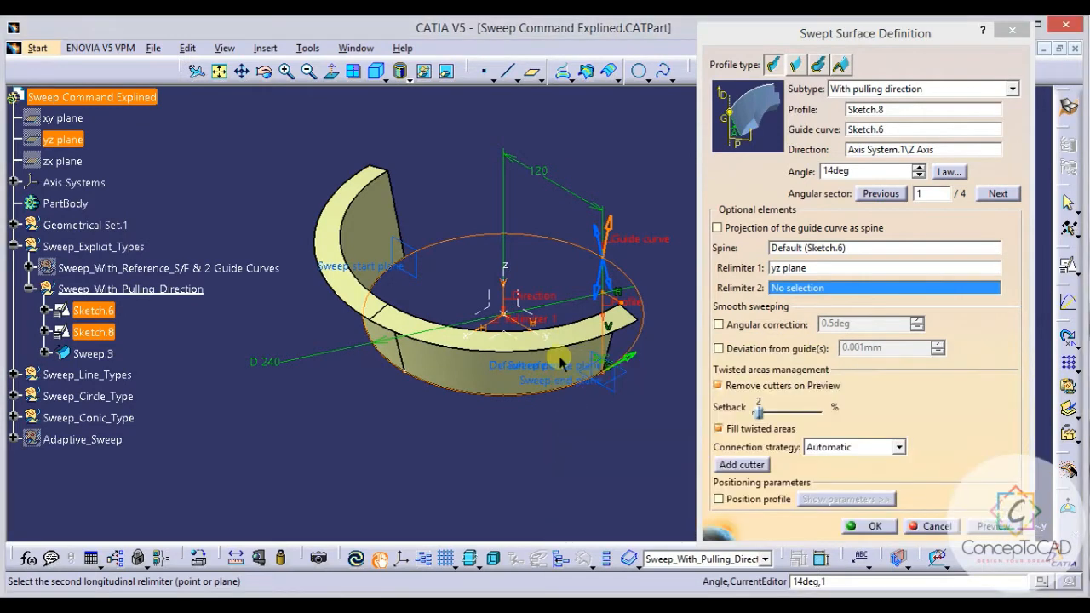
mouse_move(477, 311)
middle_mouse_down()
mouse_move(481, 342)
mouse_move(470, 302)
middle_mouse_up()
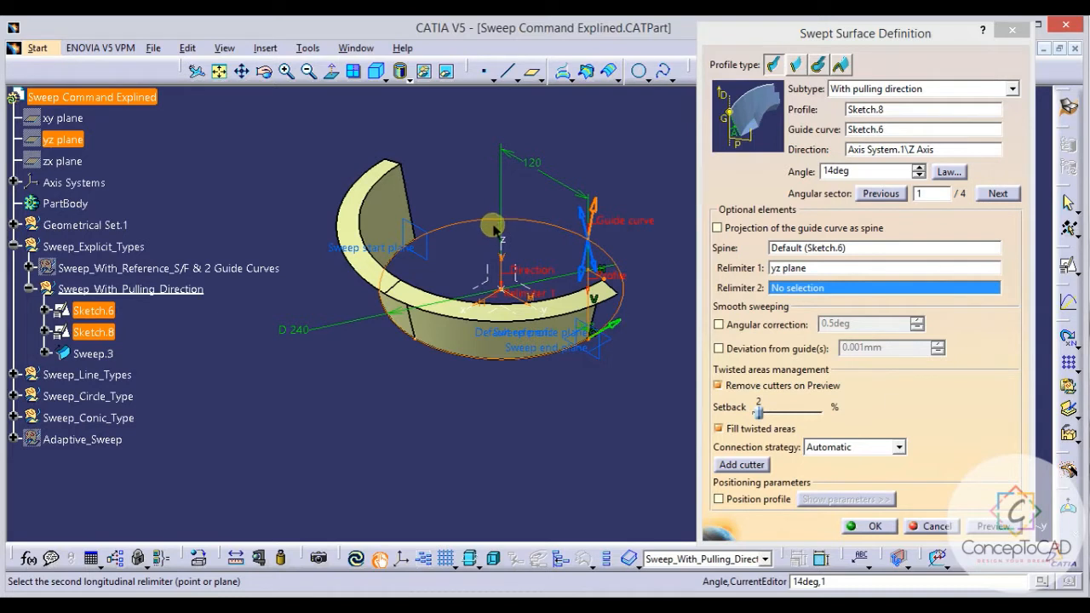
Set the zx plane as Relimiter 2 of the pulling-direction sweep and preview it.
right_click(788, 291)
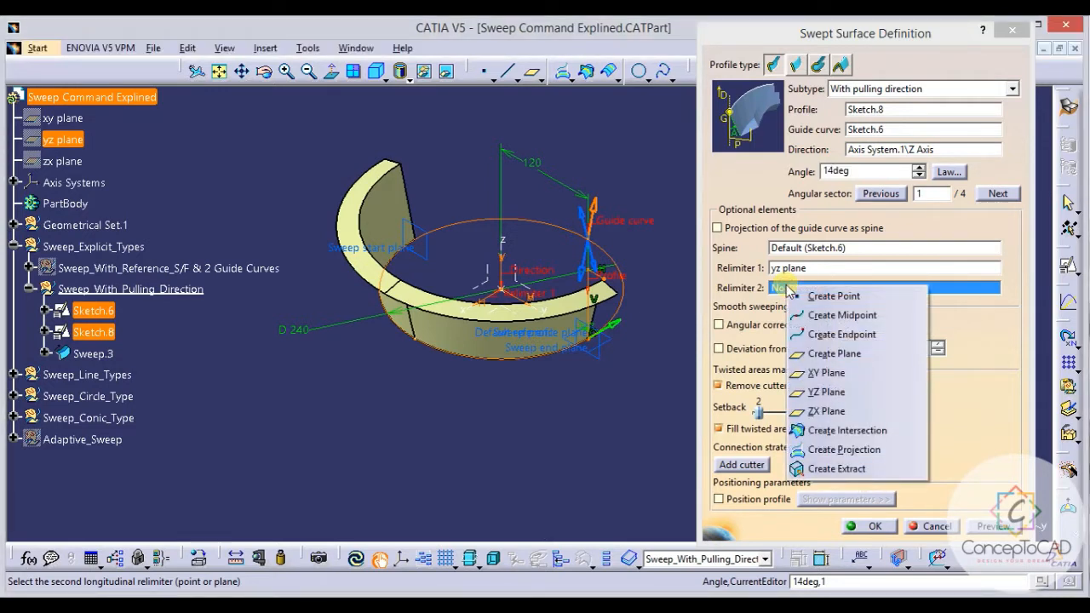
left_click(822, 411)
left_click(994, 526)
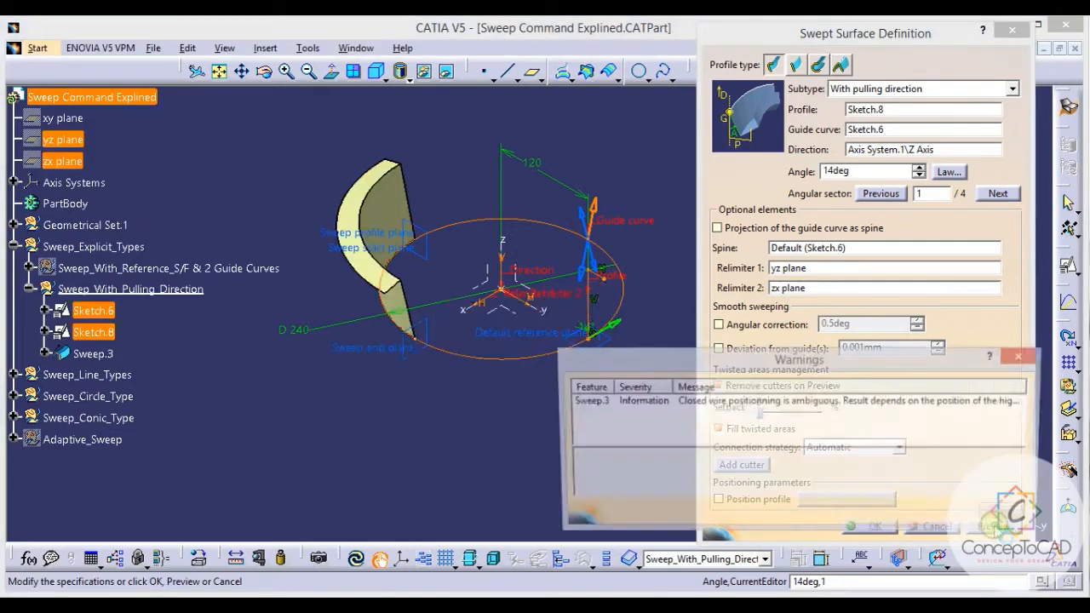
Close the definition of the pulling-direction sweep and collapse the Sweep_Explicit_Types set in the specification tree.
left_click(1007, 527)
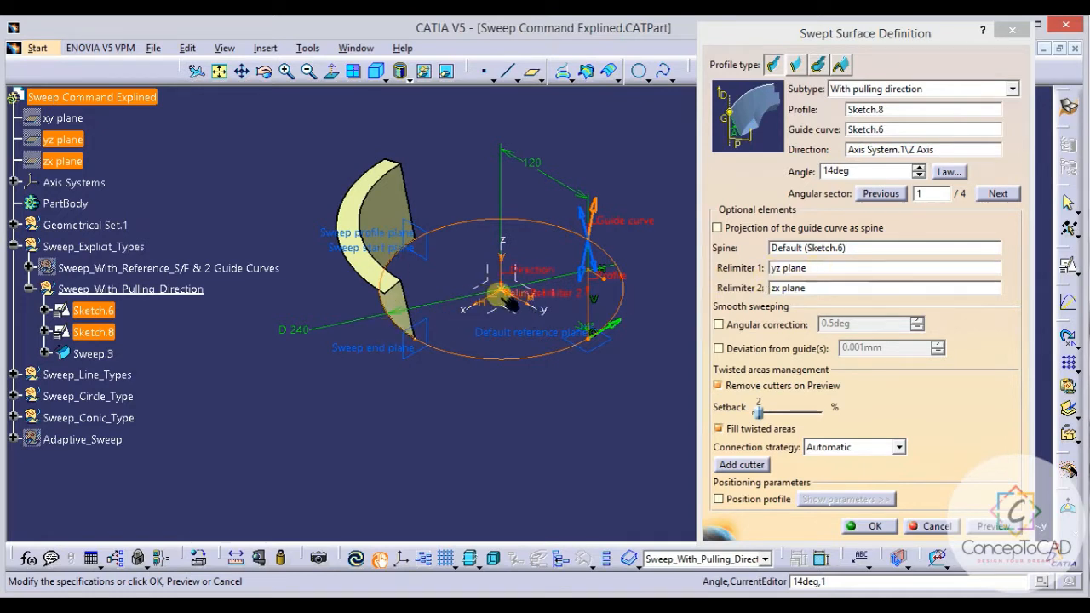
middle_click_drag(550, 322, 521, 314)
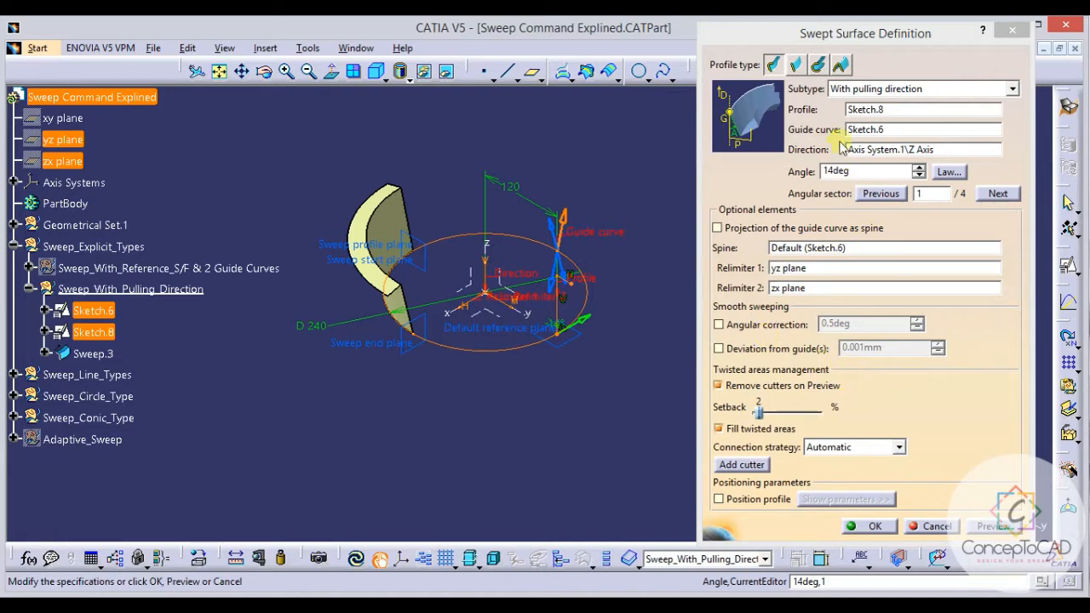
left_click(933, 525)
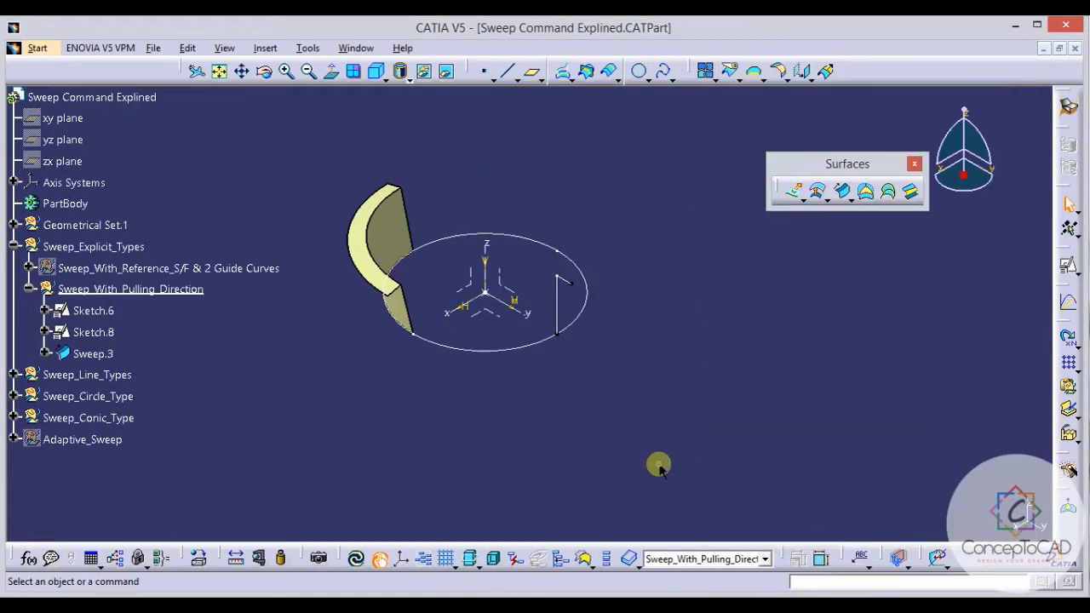
left_click(13, 246)
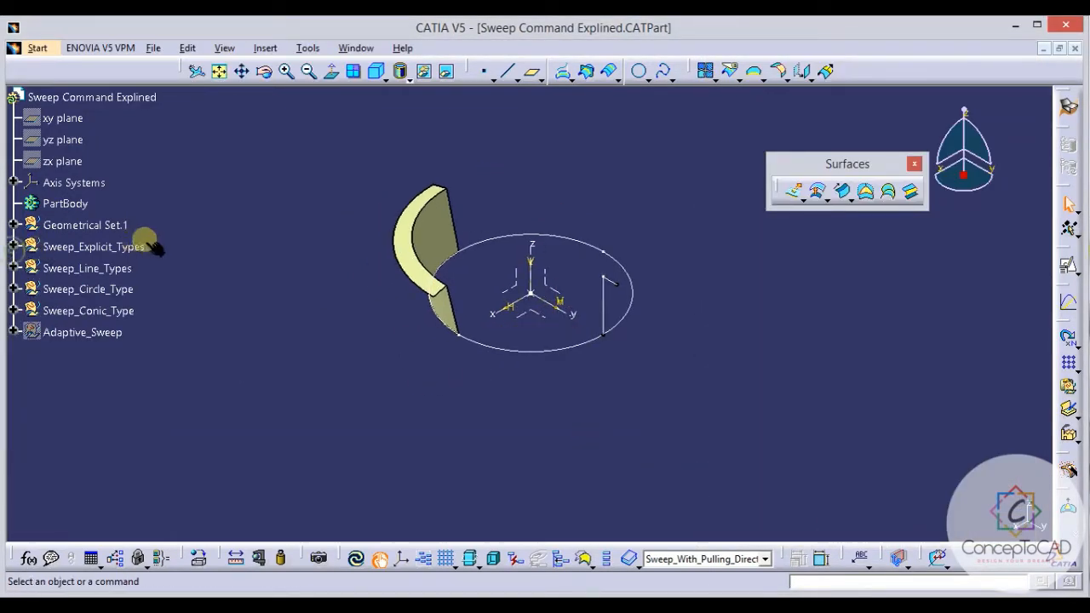
Switch the Sweep command to the Line profile type with the Two limits subtype and leave it without creating a surface.
left_click(842, 192)
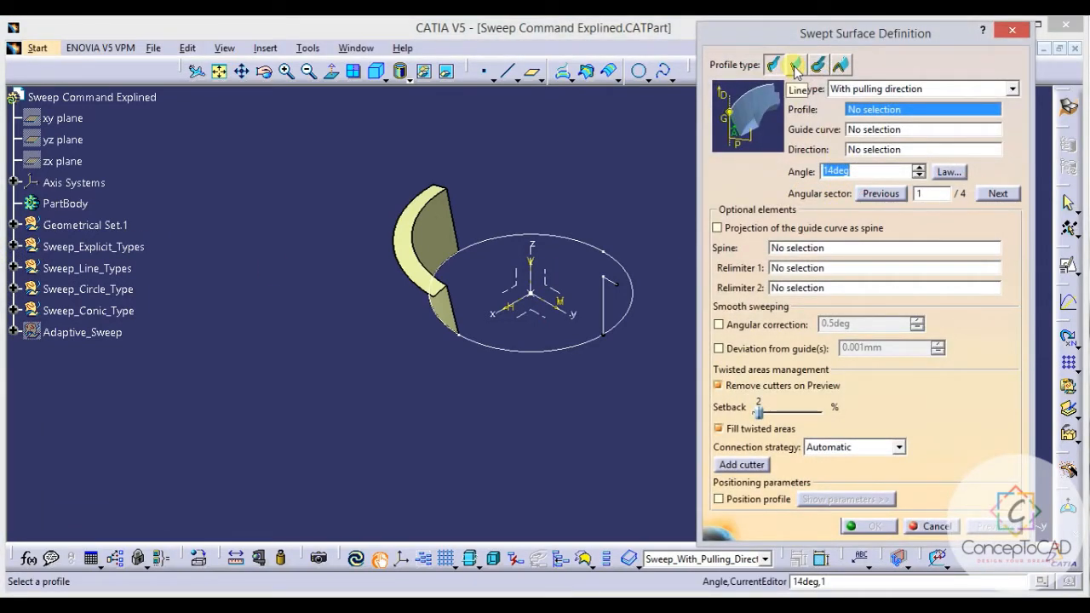
left_click(795, 67)
left_click(870, 88)
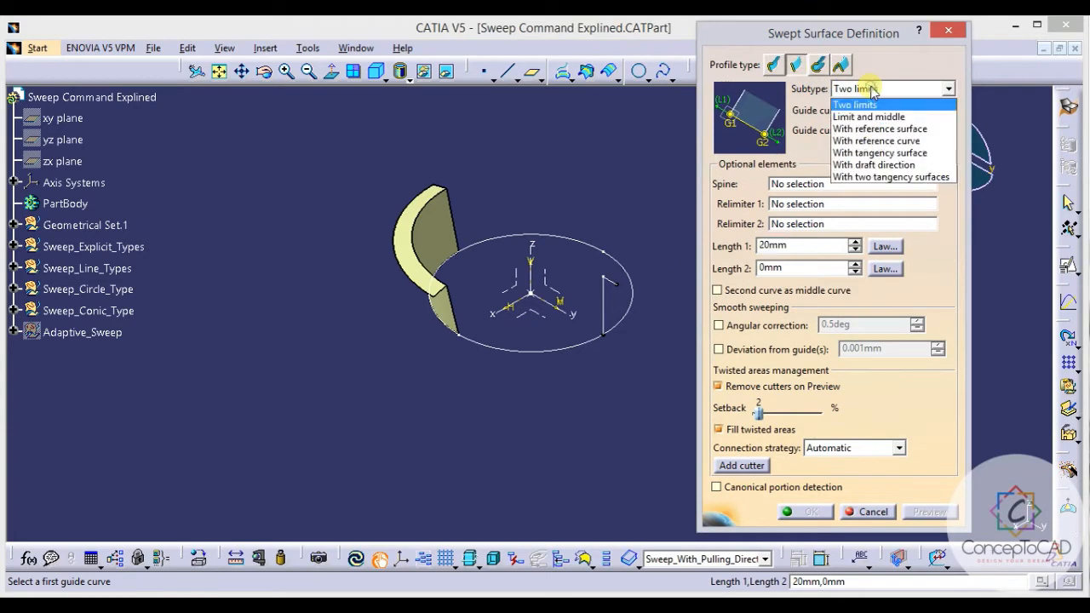
left_click(864, 103)
left_click(854, 511)
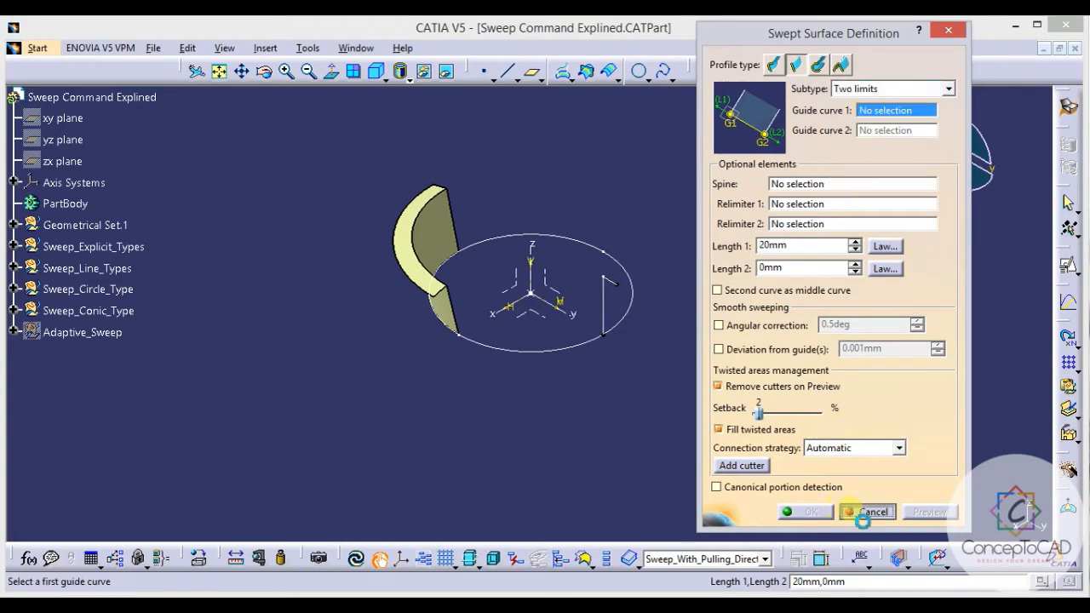
Hide the Sweep_With_Pulling_Direction set and collapse Sweep_Explicit_Types in the specification tree.
left_click(15, 246)
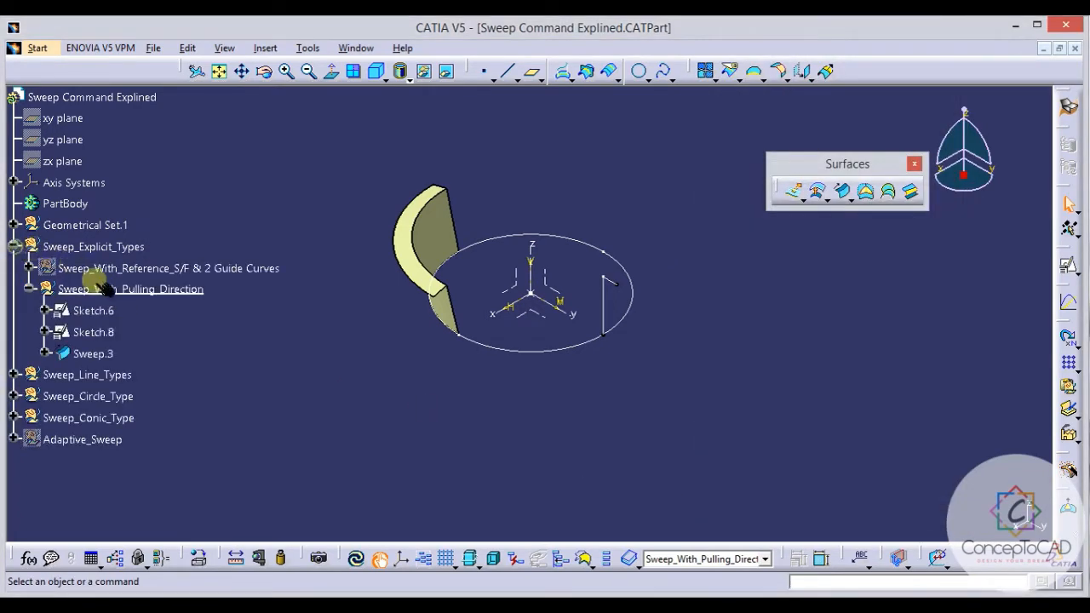
left_click(102, 290)
key("ctrl+h")
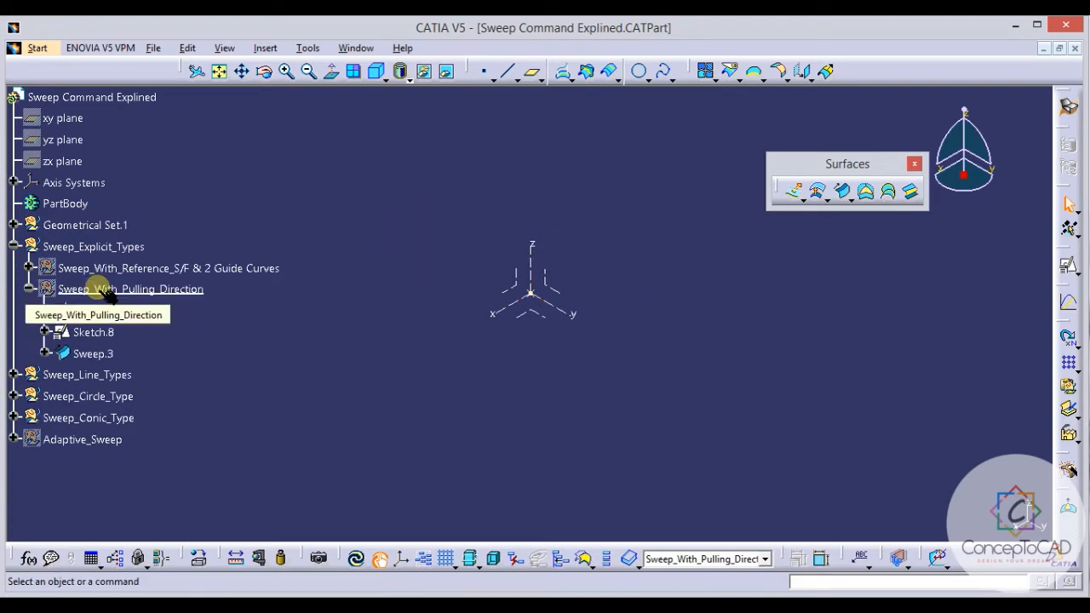
left_click(14, 246)
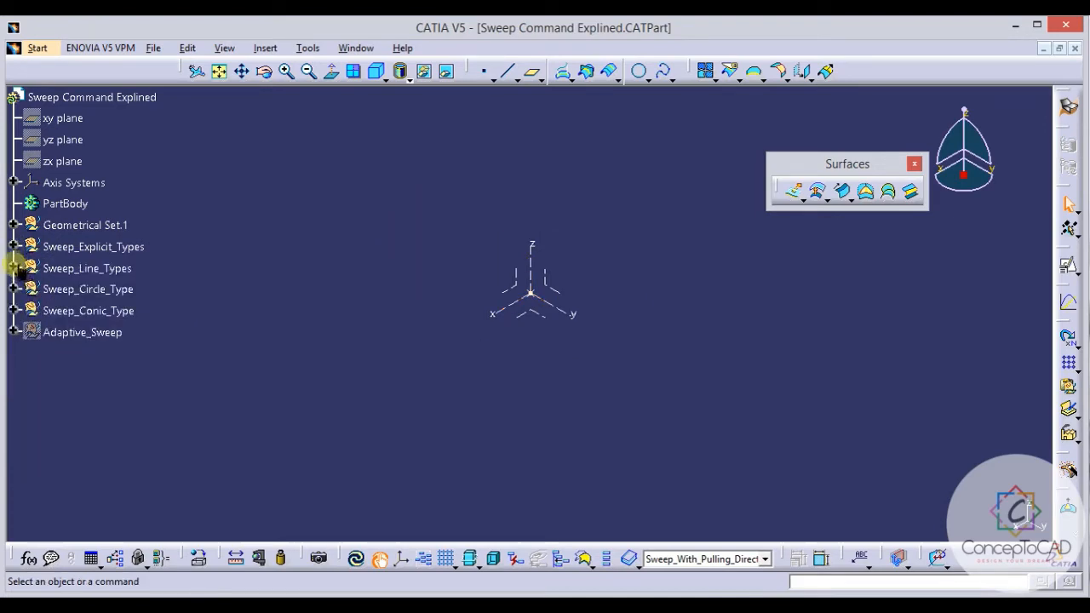
Expand Sweep_Line_Types and make its Sweep_With_Two_Limits set the in-work object.
left_click(15, 267)
right_click(114, 289)
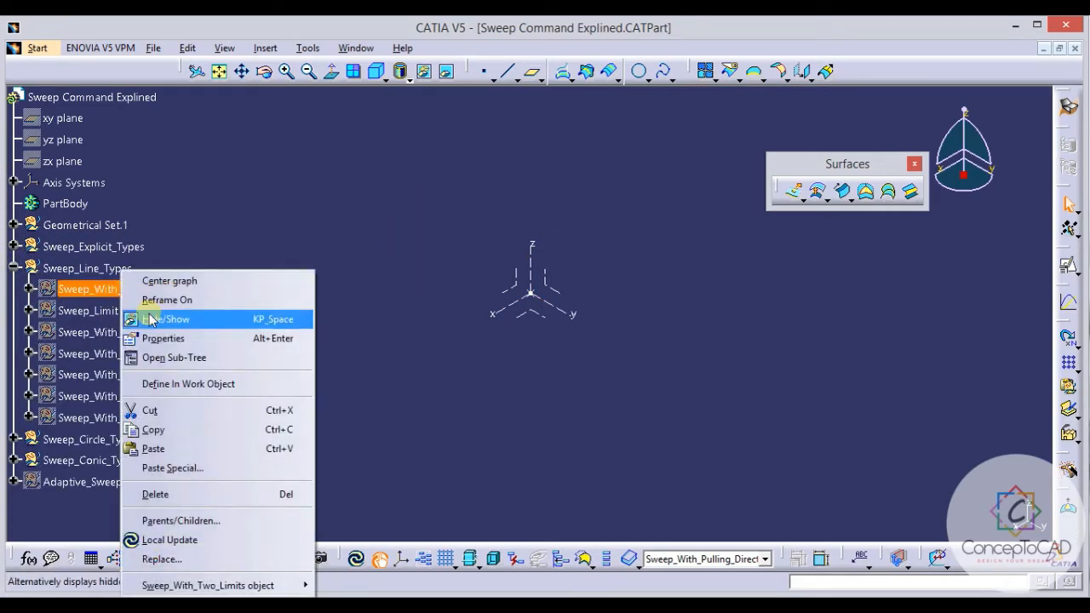
left_click(179, 384)
middle_click_drag(460, 323, 556, 230)
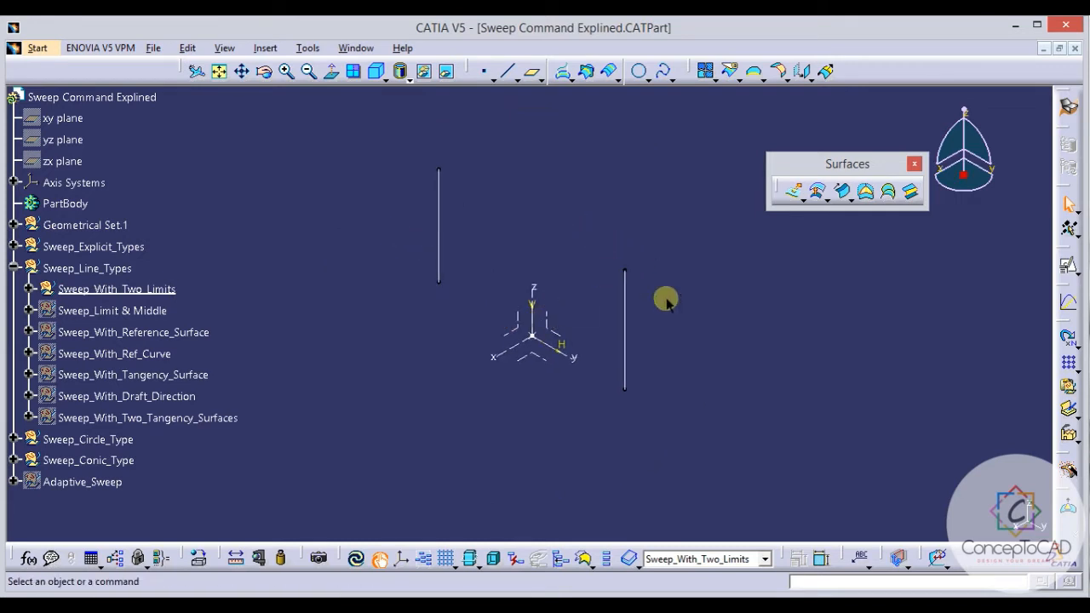
Examine the two parallel vertical lines, Sketch.9 and Sketch.10, prepared for the two-limits sweep.
middle_click_drag(641, 305, 639, 308)
middle_click(597, 311)
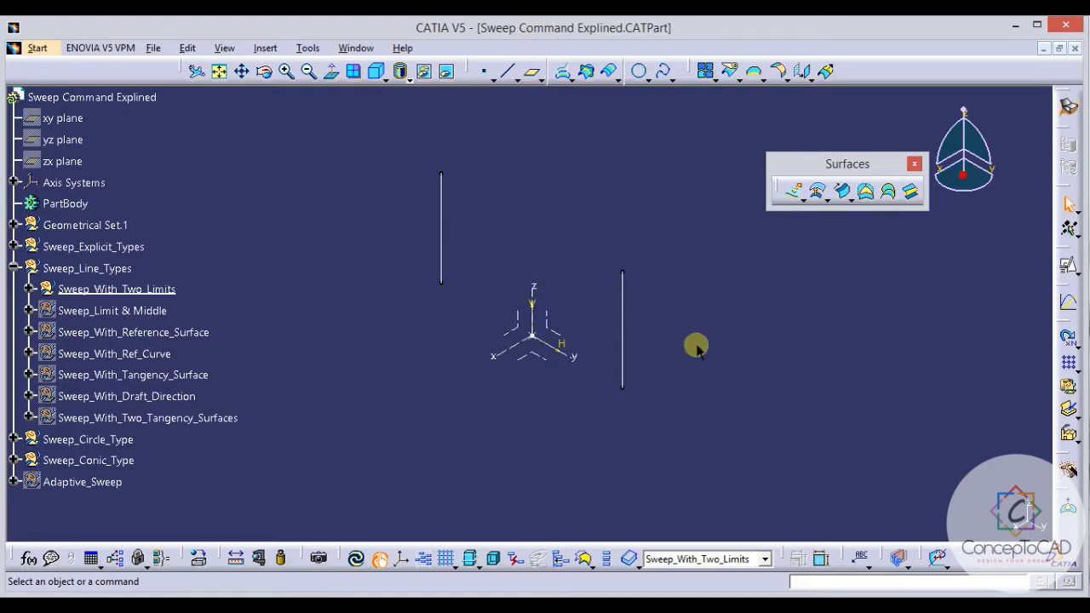
left_click(614, 320)
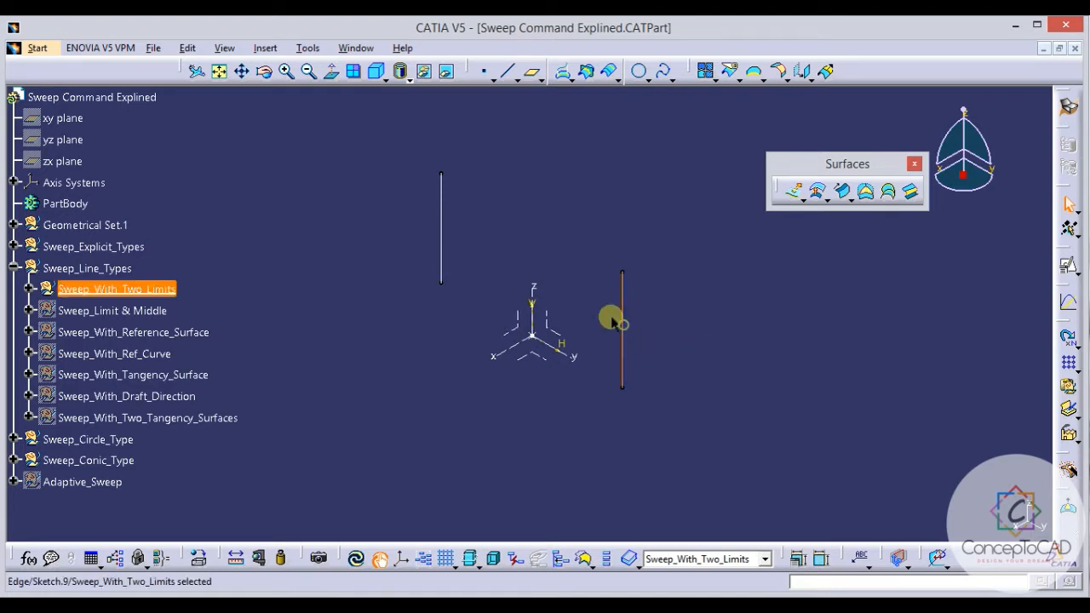
left_click(442, 238)
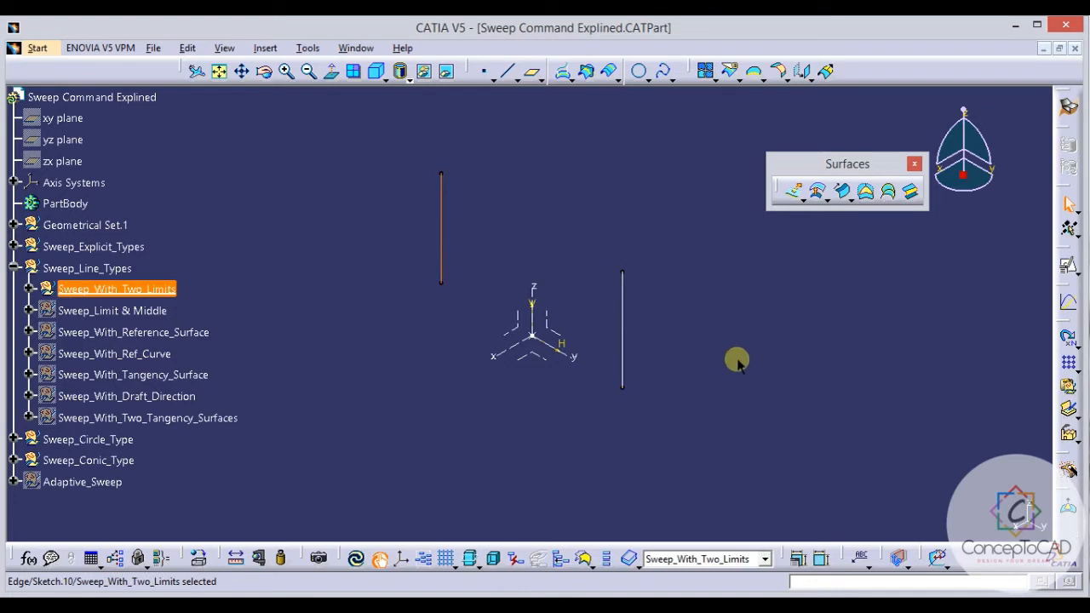
left_click(737, 353)
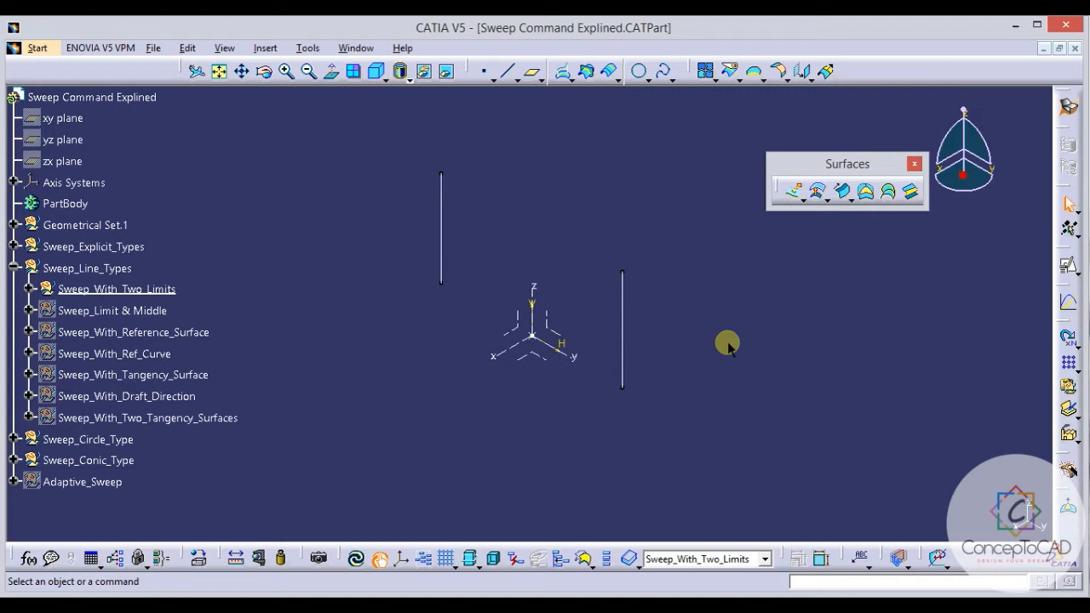
middle_click_drag(673, 343, 686, 369)
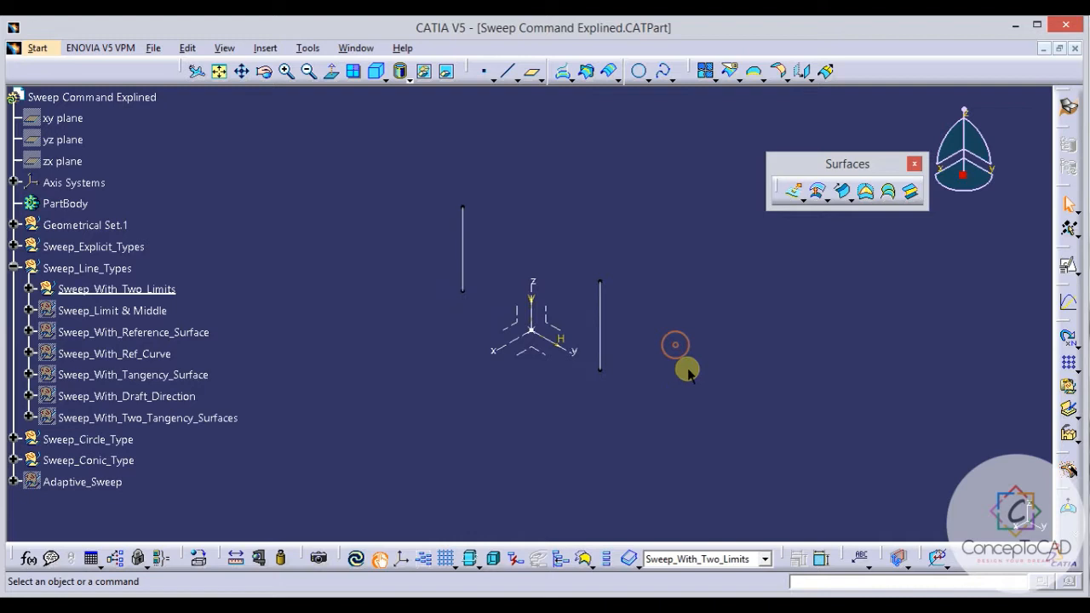
left_click(601, 319)
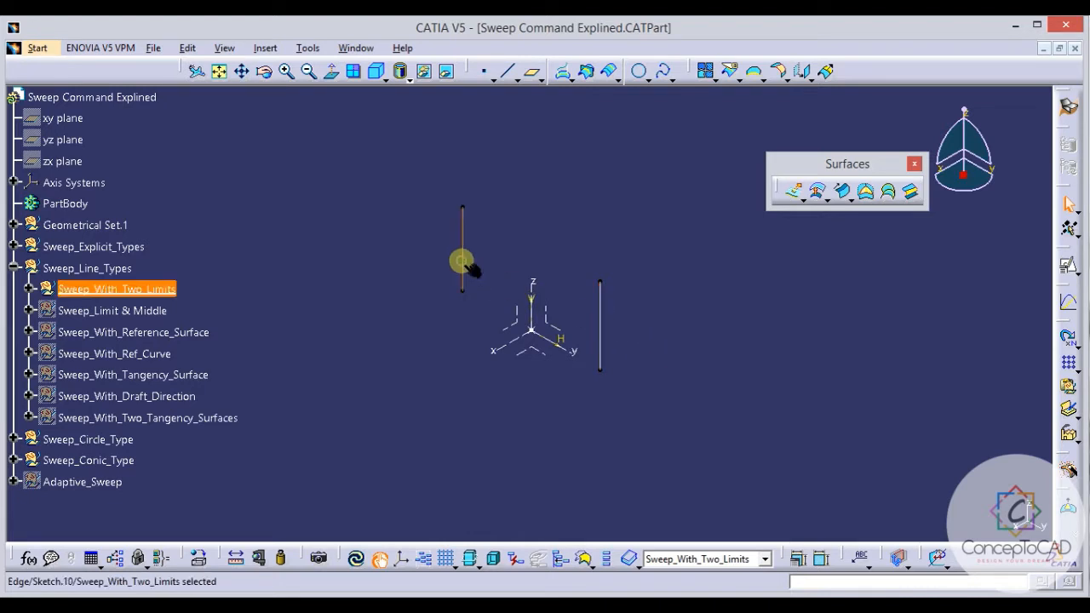
left_click(708, 388)
middle_click_drag(688, 364, 706, 305)
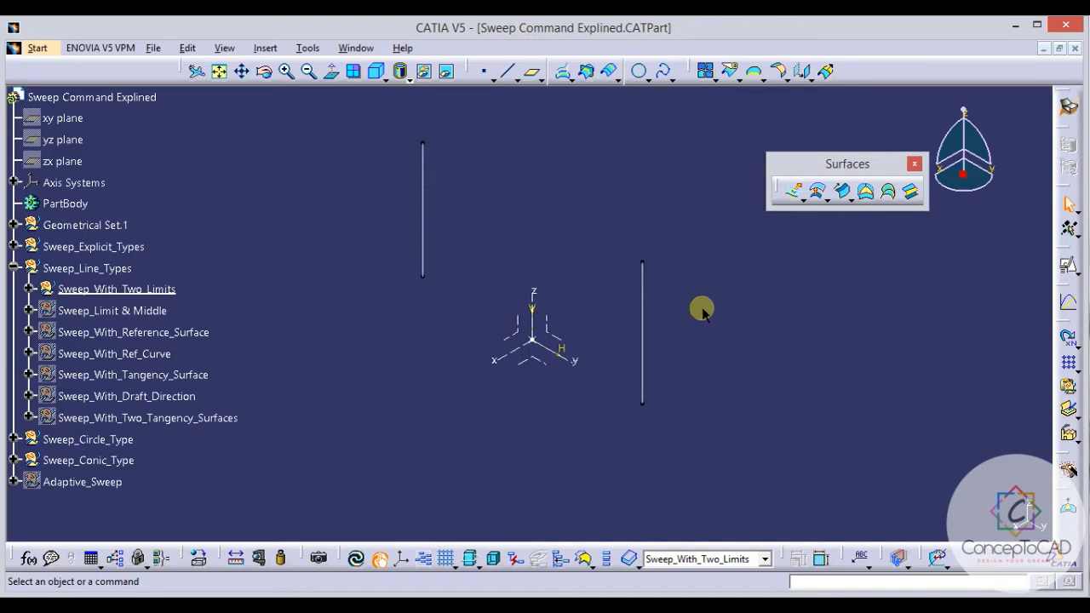
middle_click_drag(700, 311, 704, 354)
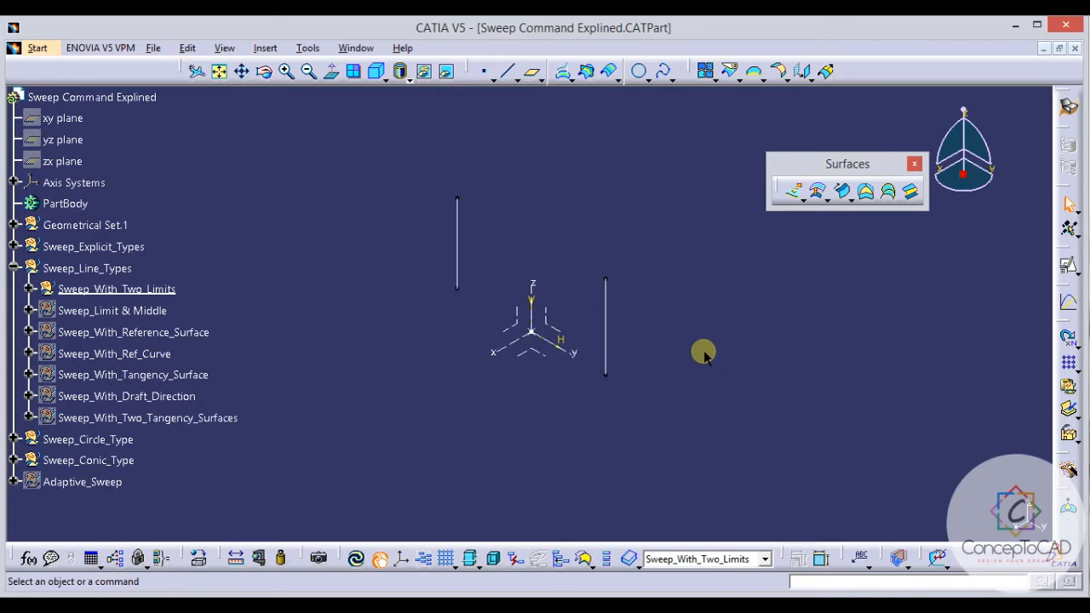
Start a Two limits line sweep with Sketch.10 as Guide curve 1 and Sketch.9 as Guide curve 2, and preview it.
left_click(842, 191)
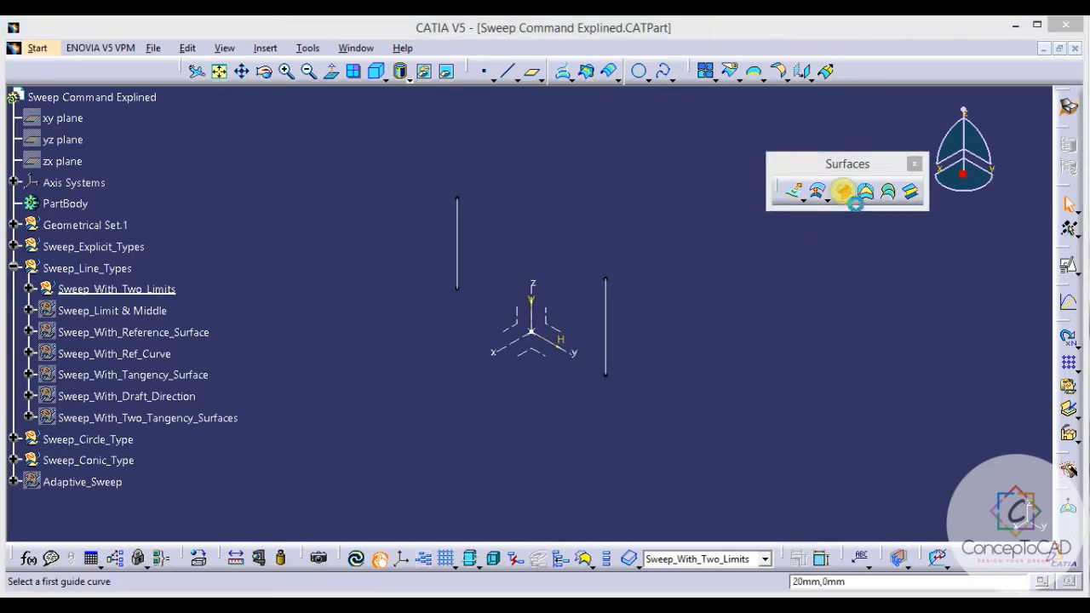
middle_click_drag(584, 256, 565, 236)
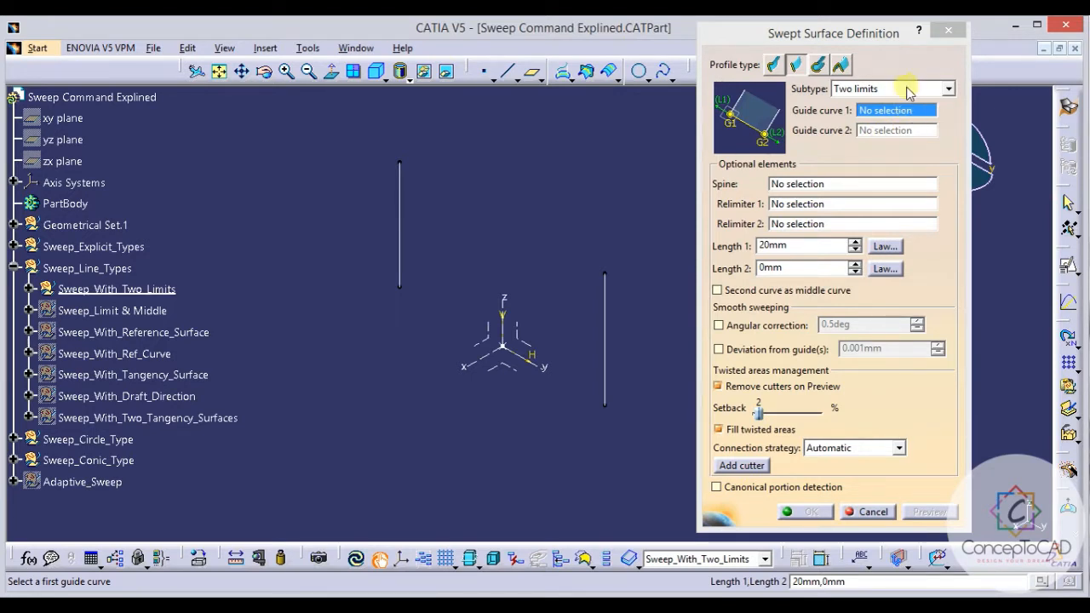
left_click(400, 219)
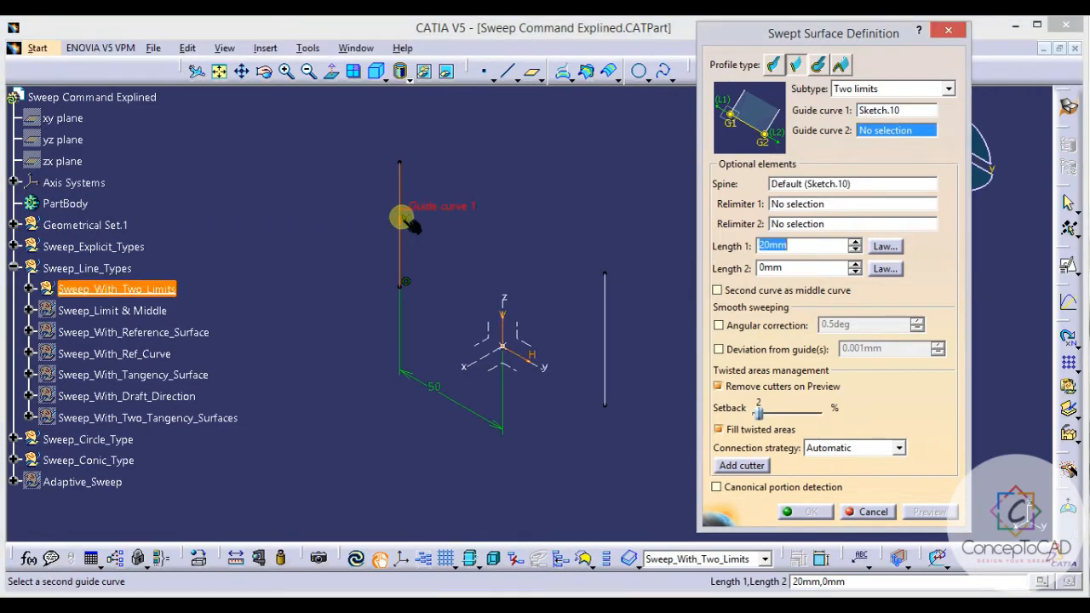
left_click(604, 318)
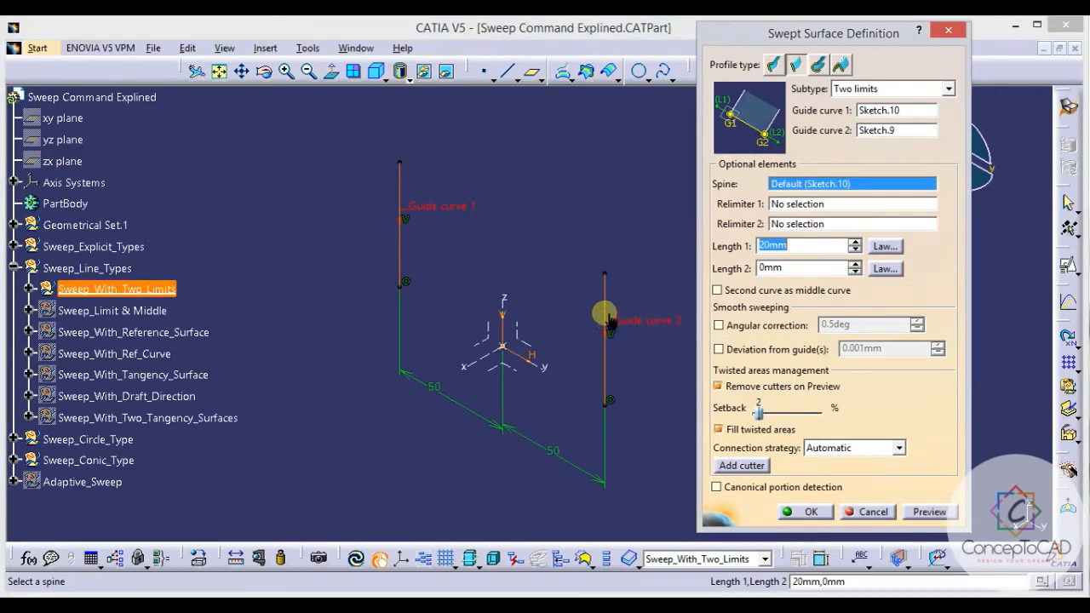
left_click(930, 512)
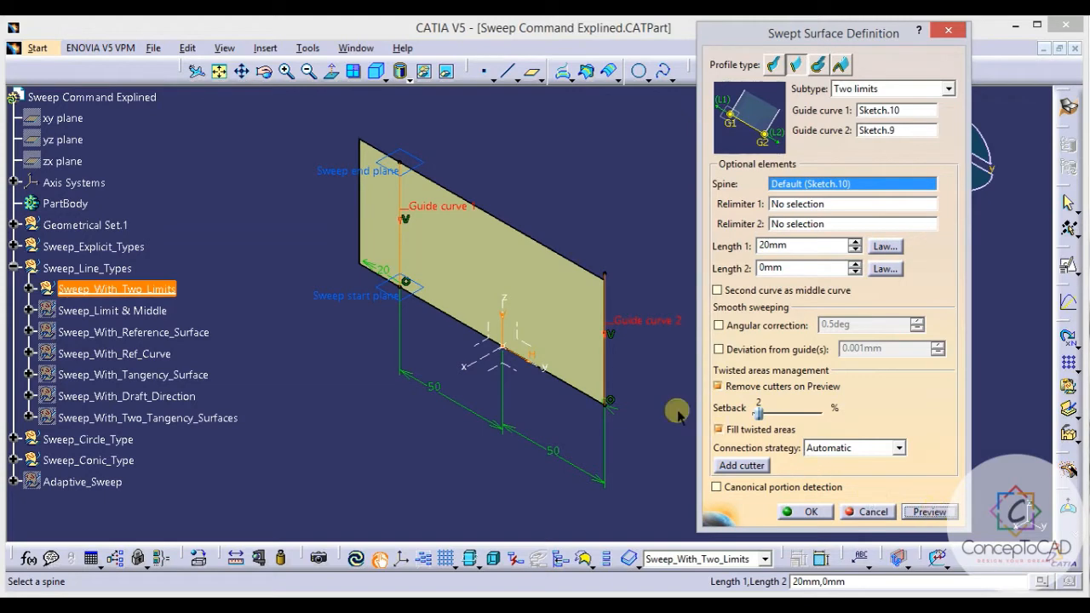
Set both Length 1 and Length 2 of the two-limits sweep to 50 mm and preview the extended surface.
mouse_move(525, 393)
middle_mouse_down()
mouse_move(533, 397)
mouse_move(545, 299)
middle_mouse_up()
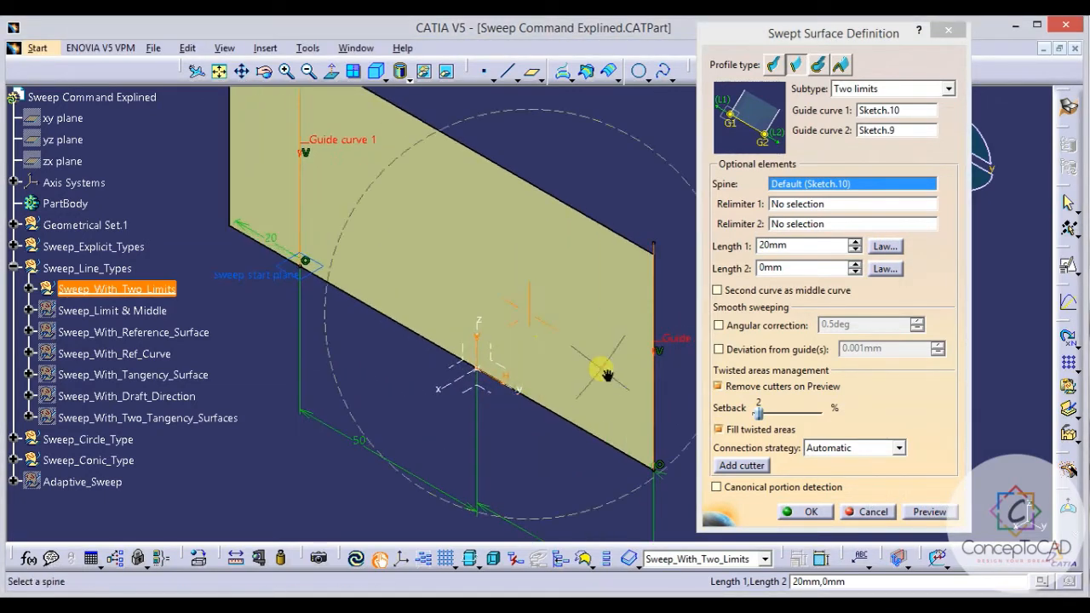
middle_click_drag(605, 372, 596, 426)
middle_click_drag(520, 349, 555, 361)
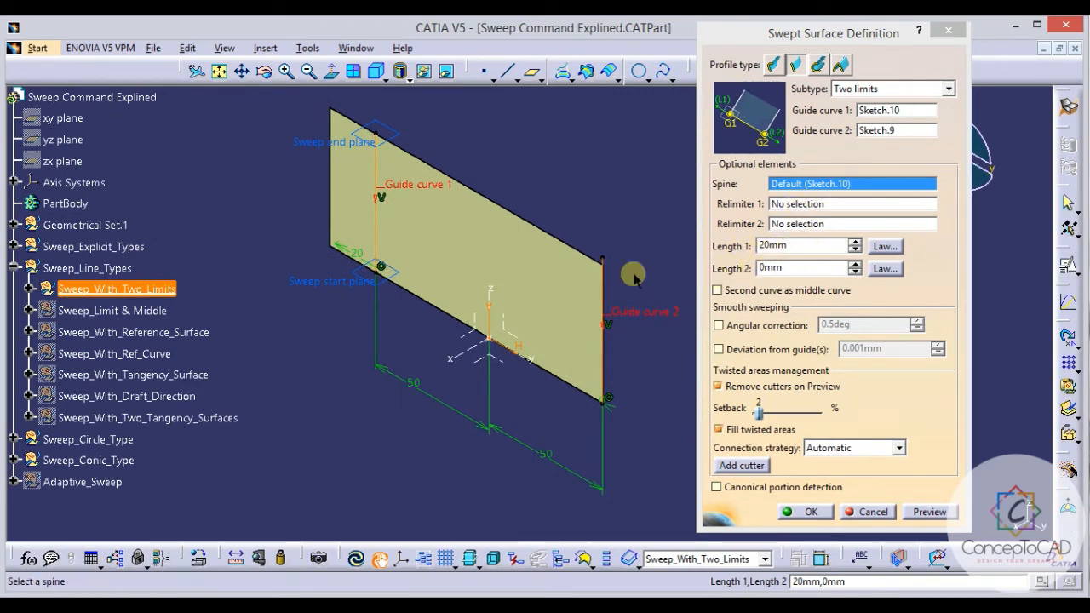
middle_click_drag(577, 277, 534, 204)
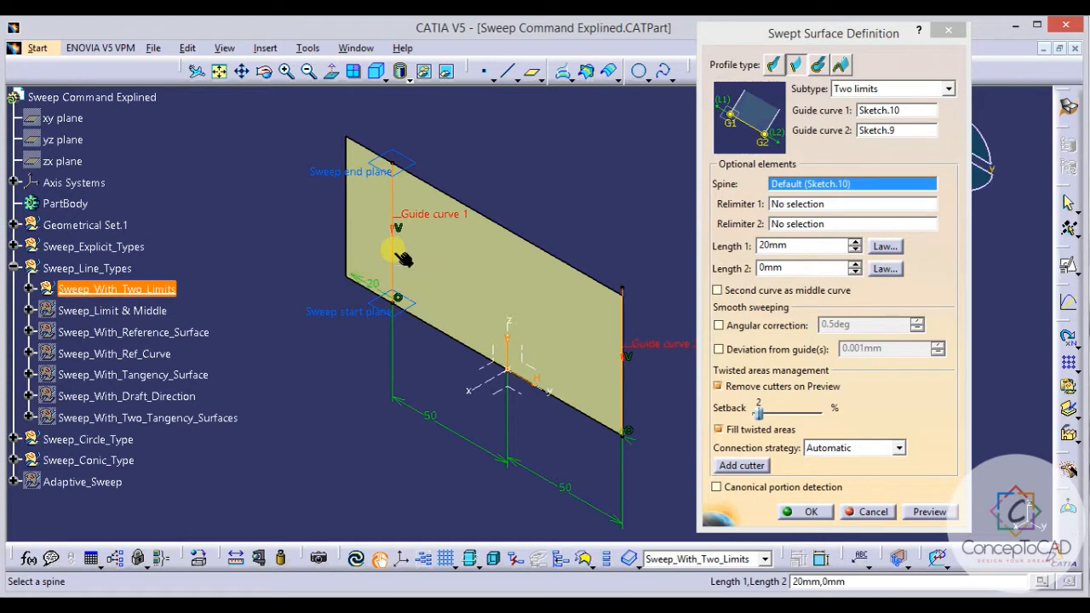
middle_click_drag(506, 297, 516, 273)
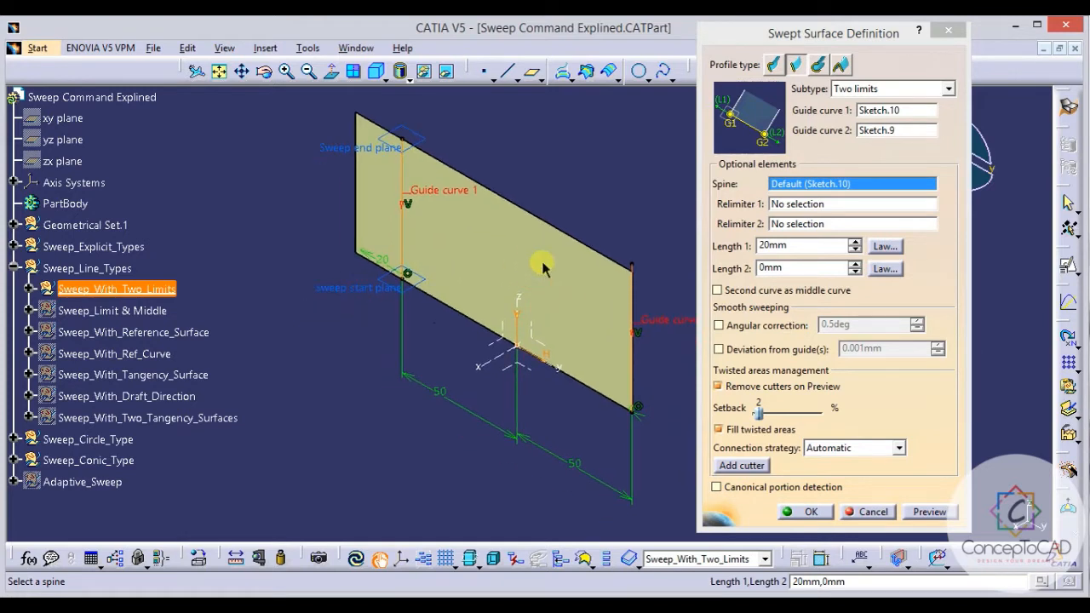
left_click(854, 241)
left_click(854, 241)
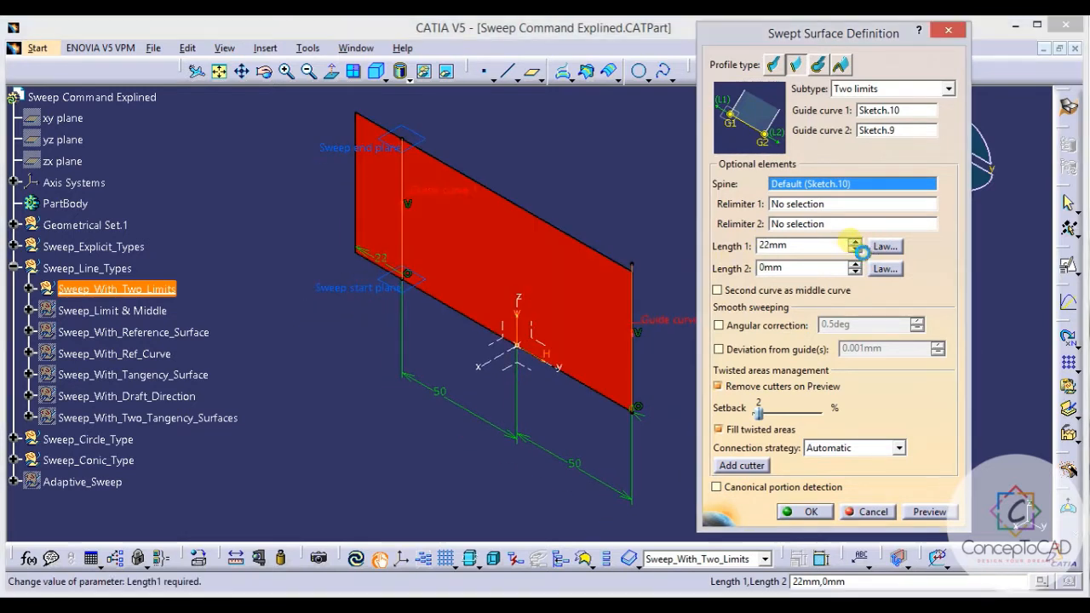
double_click(788, 245)
type("50")
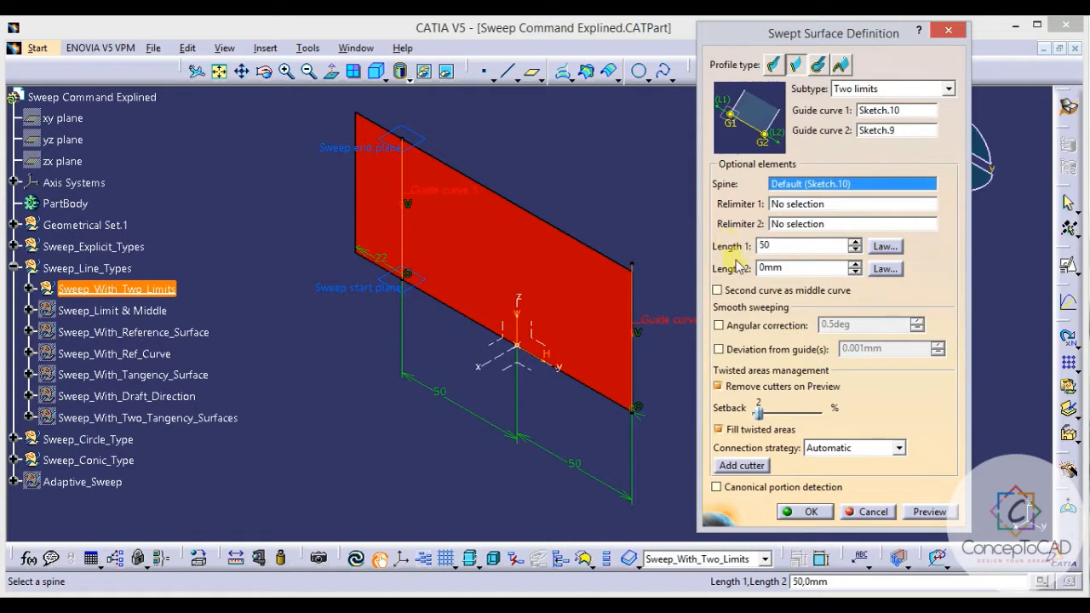
key("Tab")
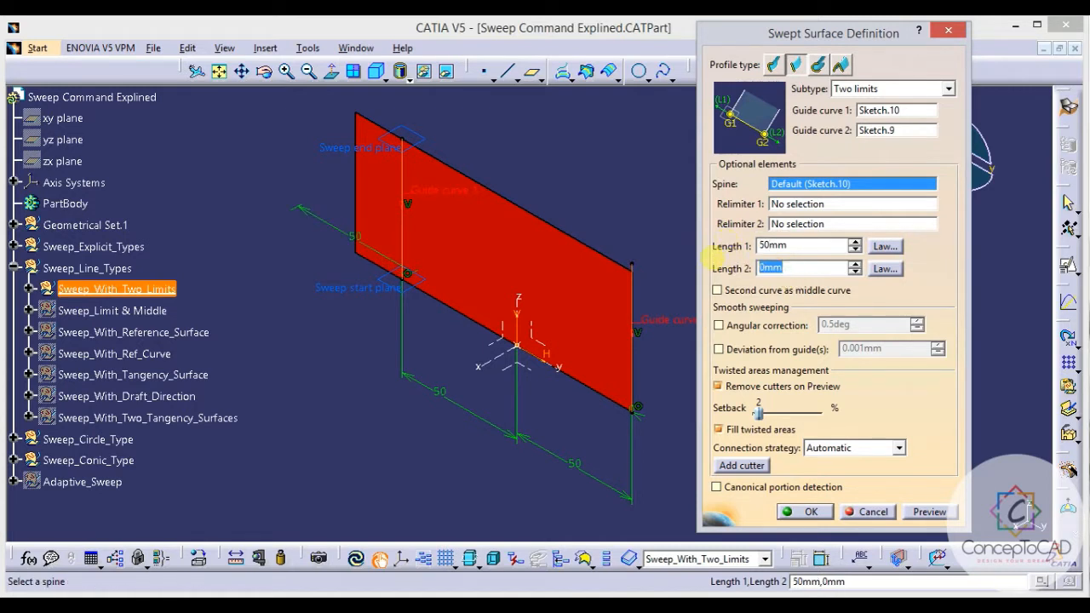
left_click(926, 511)
Inspect the previewed surface beyond both guide curves and create the two-limits swept surface.
middle_click_drag(503, 324, 390, 281)
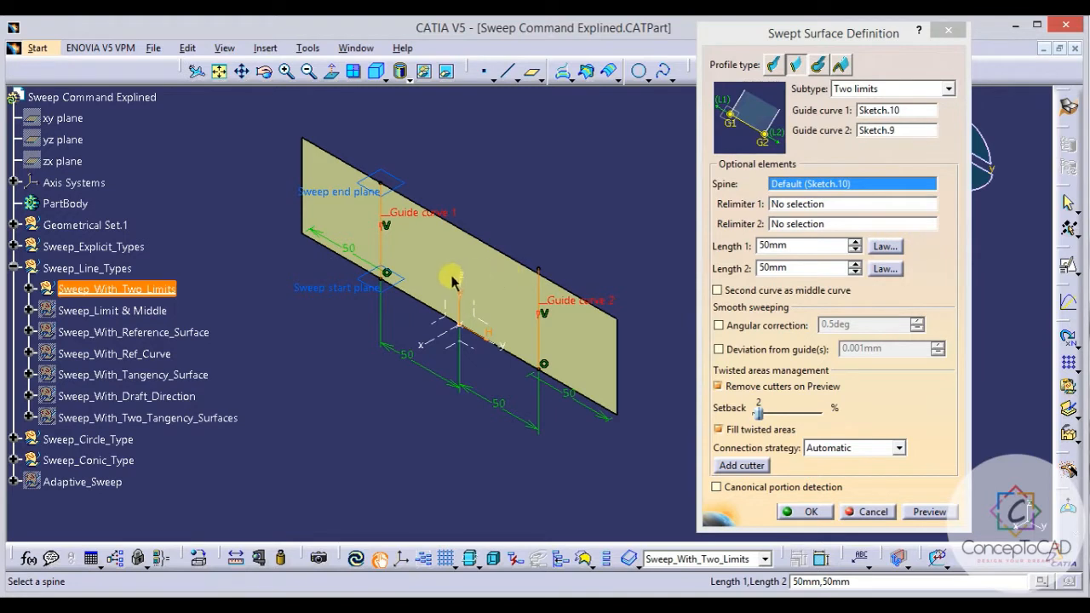
middle_click_drag(470, 285, 518, 248)
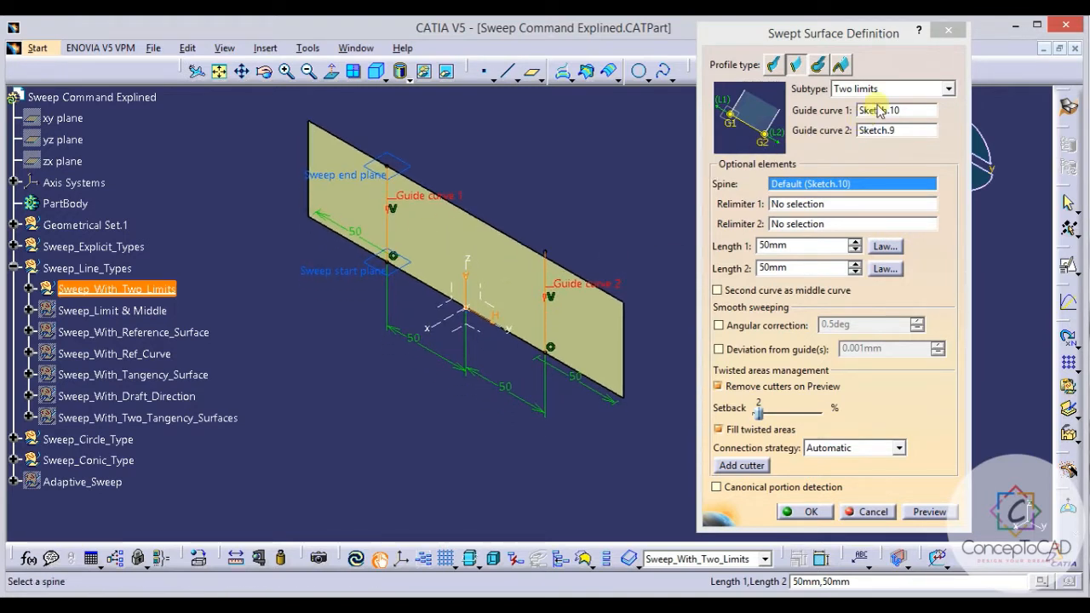
left_click(815, 512)
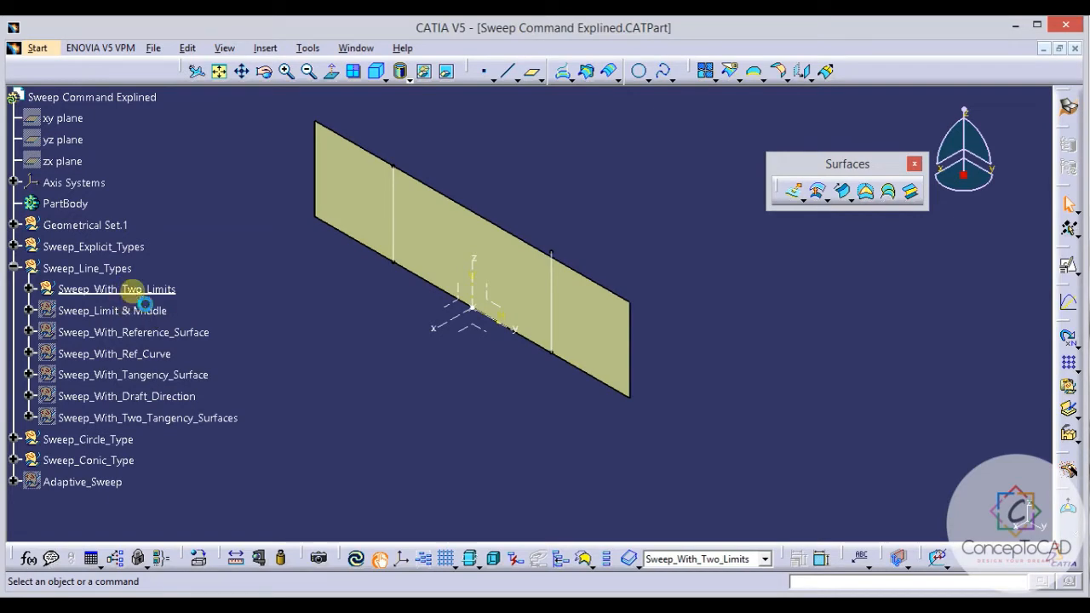
Hide the Sweep_With_Two_Limits set and make Sweep_Limit & Middle the in-work object.
right_click(134, 290)
left_click(179, 319)
right_click(126, 310)
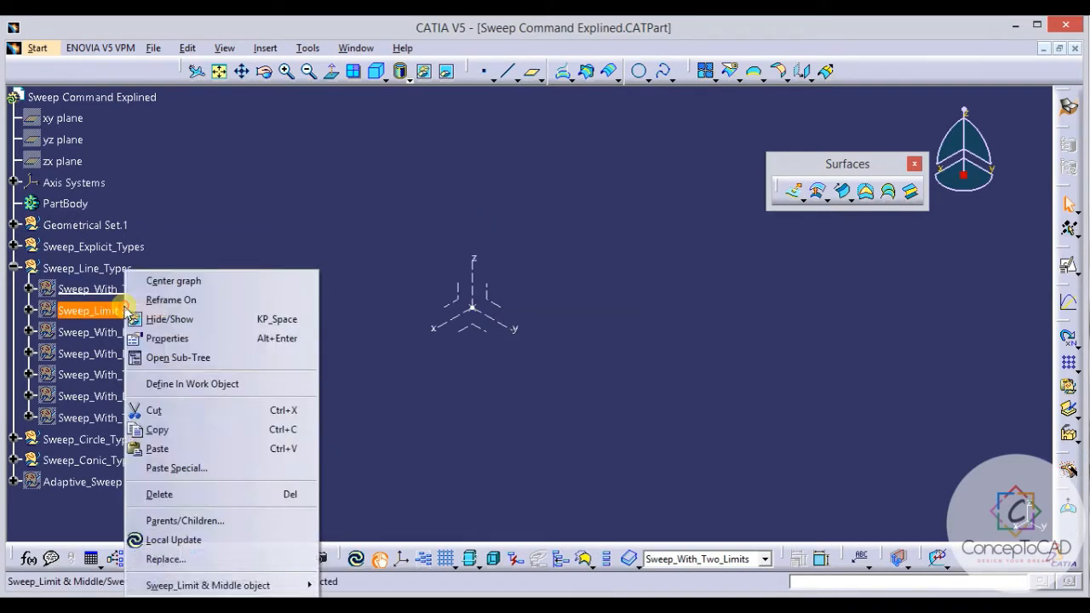
left_click(175, 383)
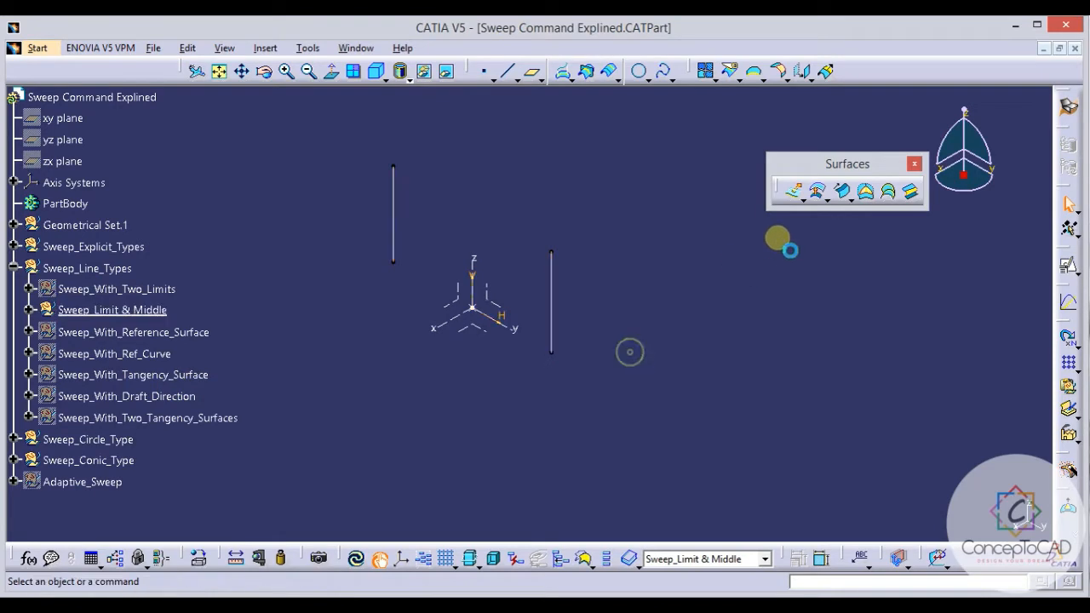
Start a Limit and middle line sweep with Sketch.11 as Guide curve 1 and Sketch.12 as Guide curve 2, and preview it.
left_click(846, 205)
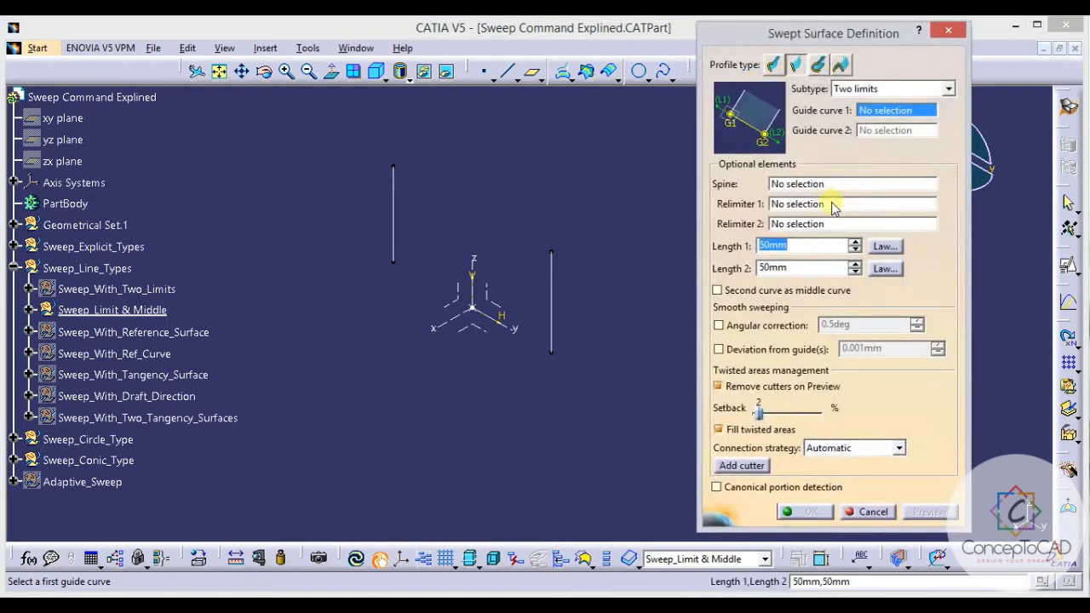
left_click(882, 89)
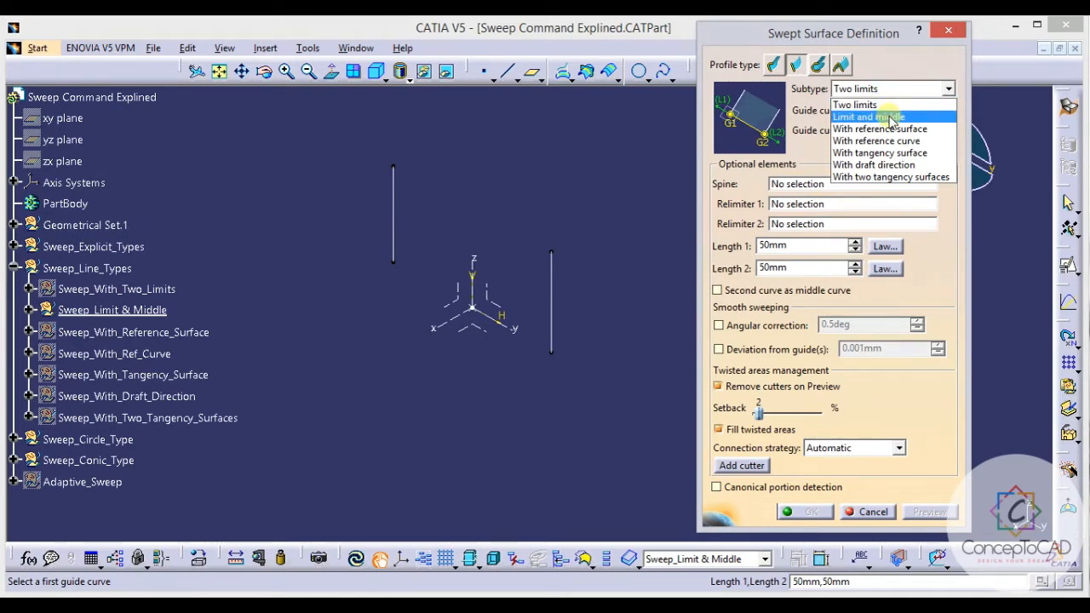
left_click(901, 117)
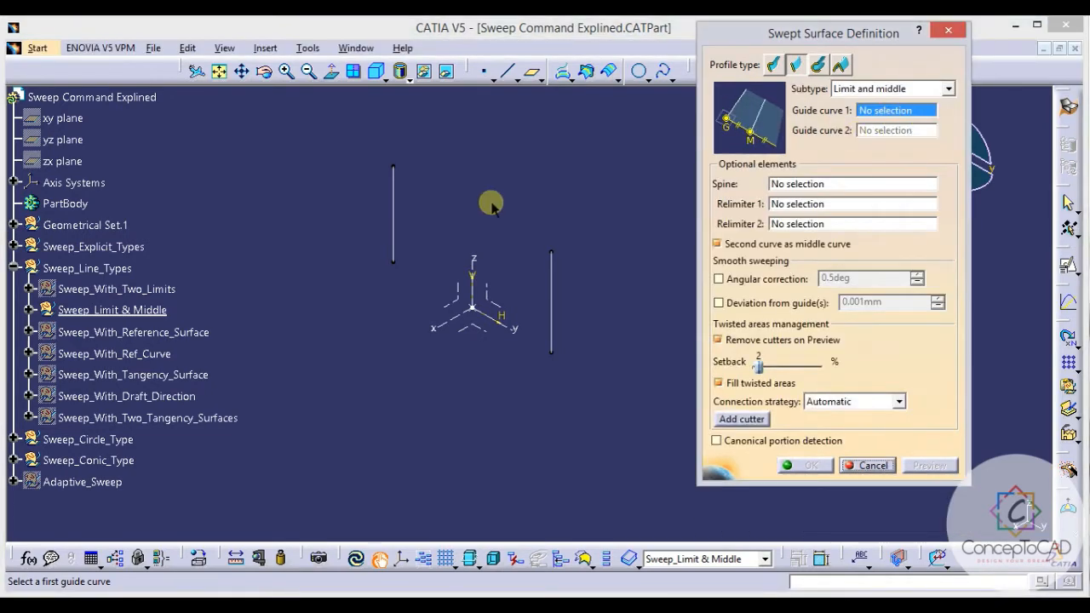
left_click(393, 213)
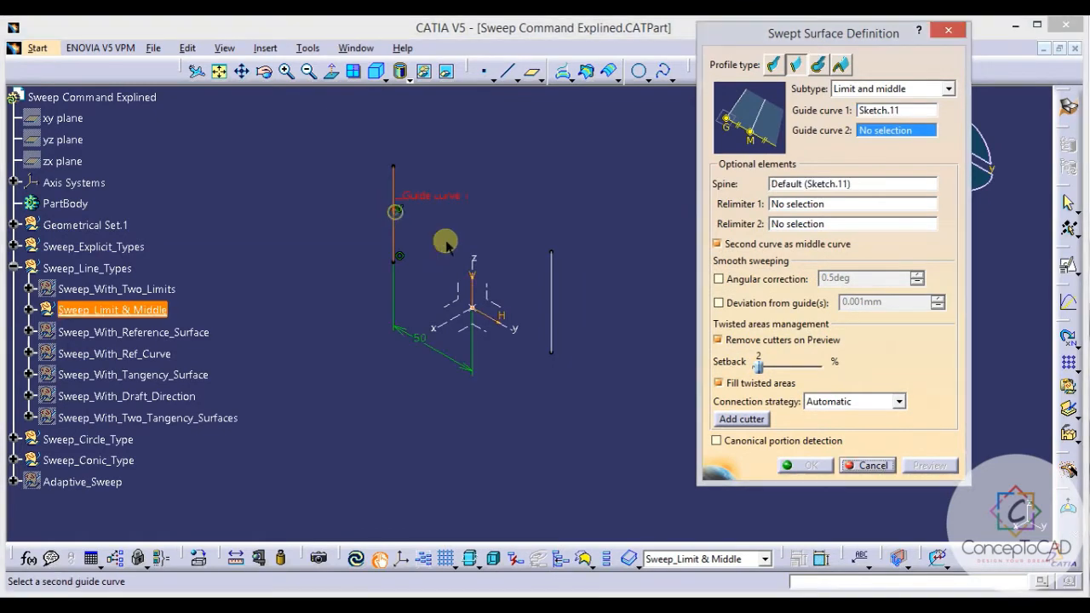
left_click(551, 286)
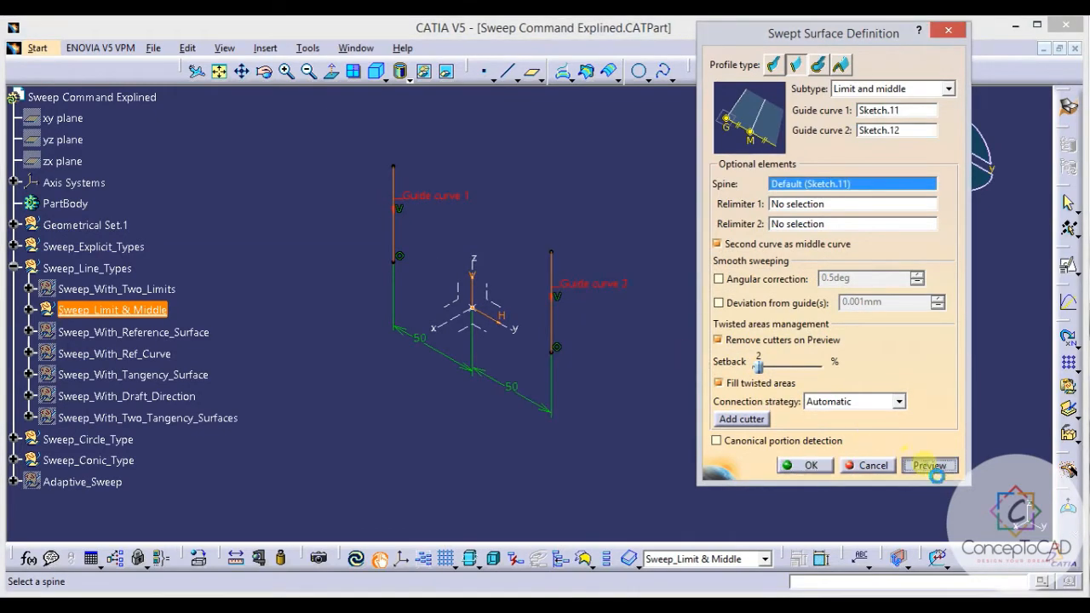
left_click(930, 465)
Inspect the previewed surface around both guide curves and create the limit-and-middle swept surface.
middle_click_drag(532, 343, 521, 319)
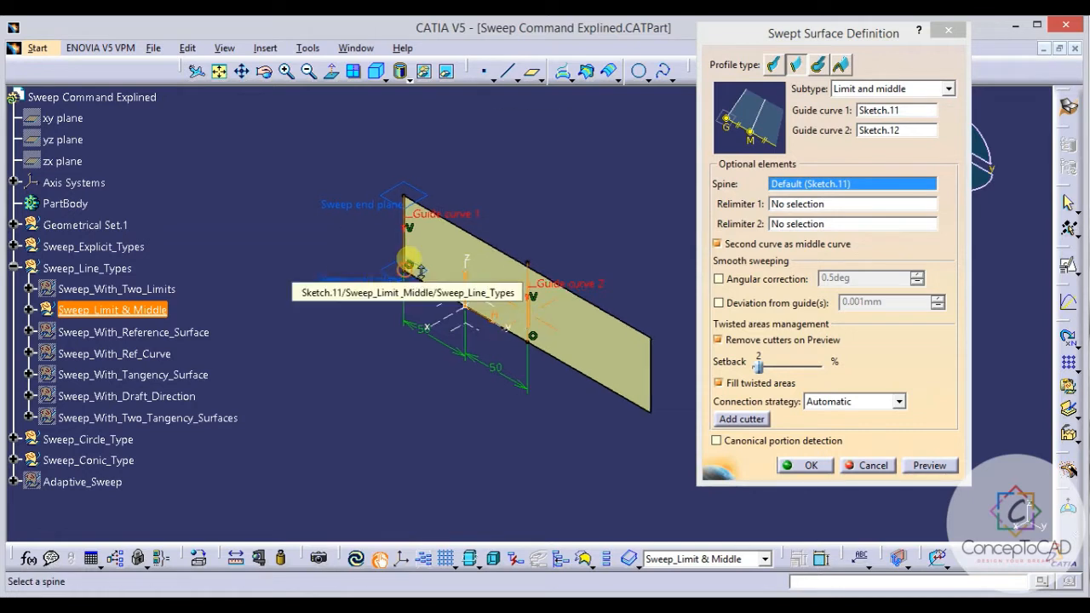
middle_click_drag(404, 270, 438, 300)
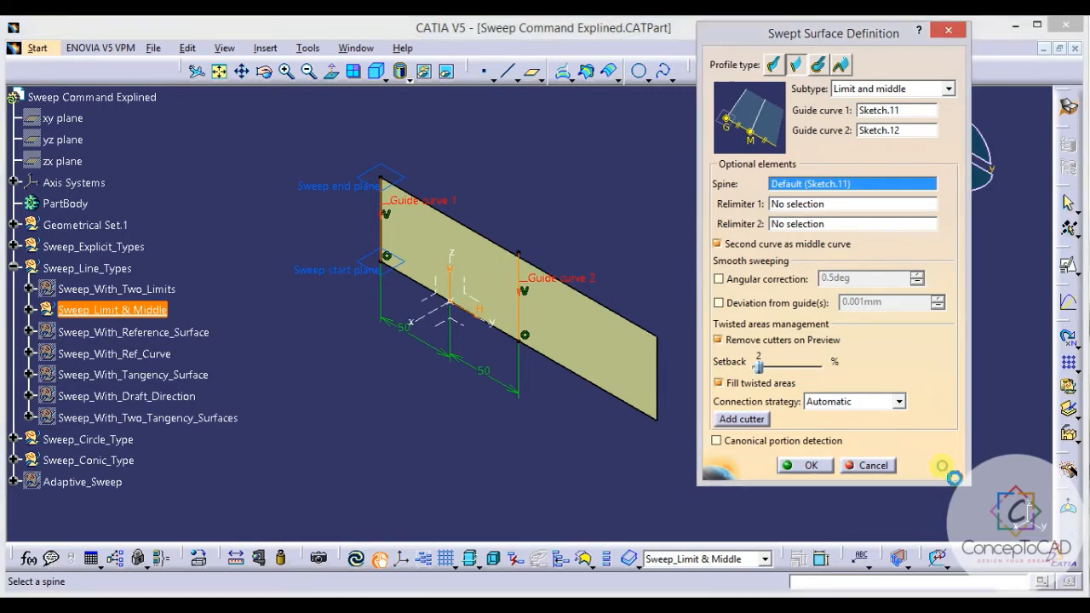
left_click(805, 465)
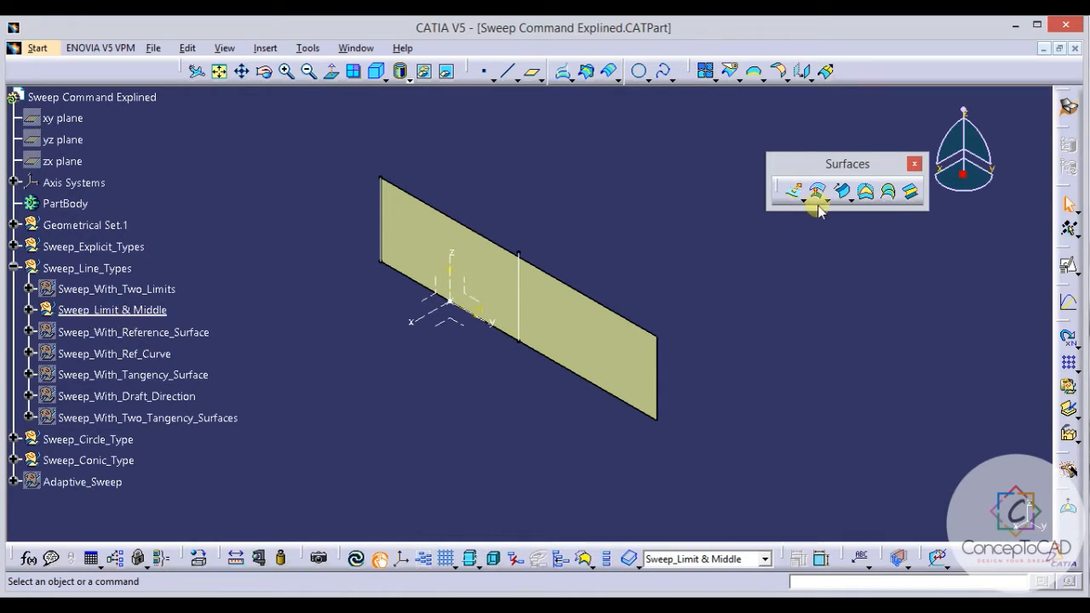
Hide the Sweep_Limit & Middle set and make Sweep_With_Reference_Surface the in-work object.
right_click(108, 309)
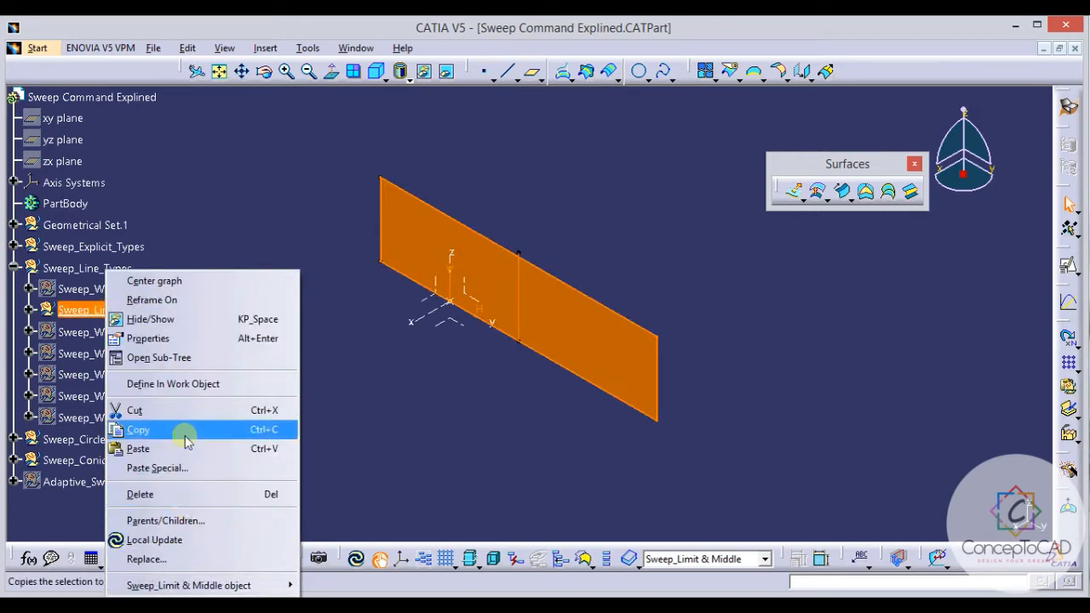
left_click(178, 319)
right_click(136, 333)
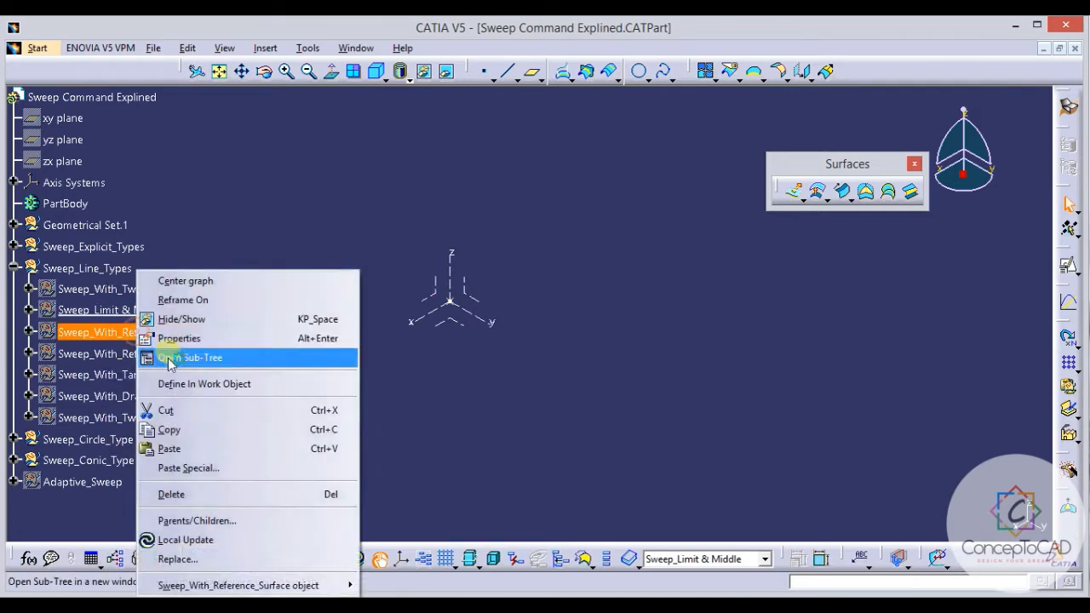
left_click(175, 382)
left_click(734, 368)
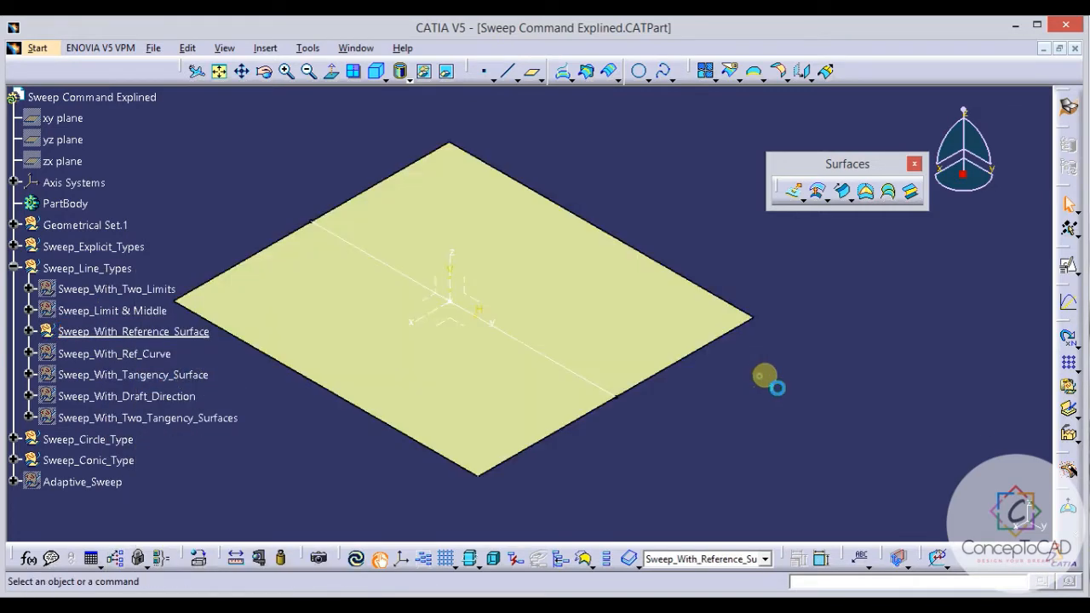
Start a With reference surface line sweep using an end edge of Extrude.2 as Guide curve 1 and Extrude.2 as the reference surface.
left_click(845, 194)
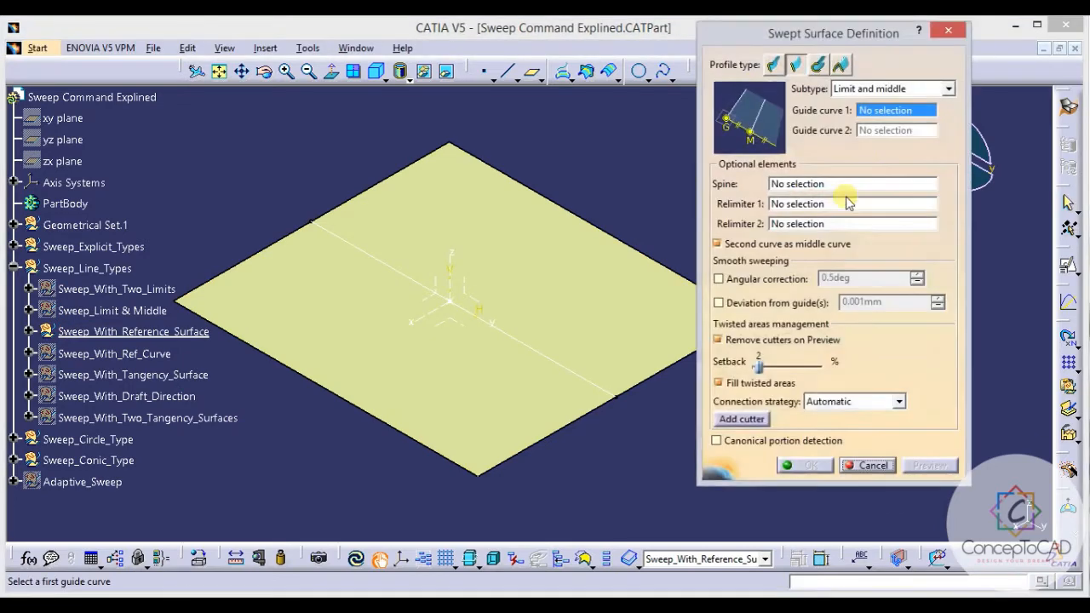
left_click(867, 91)
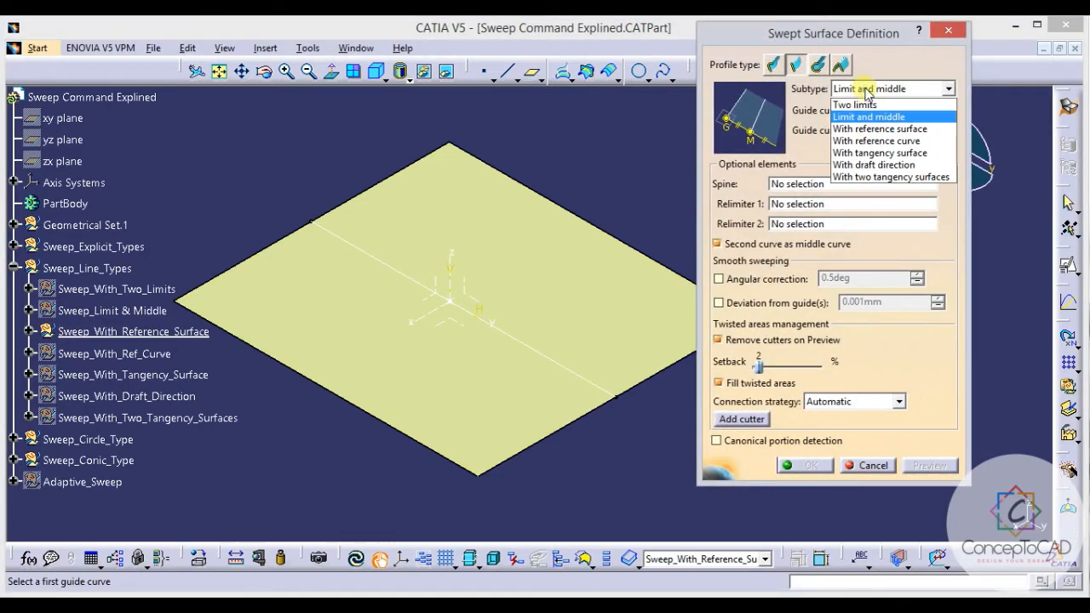
left_click(880, 129)
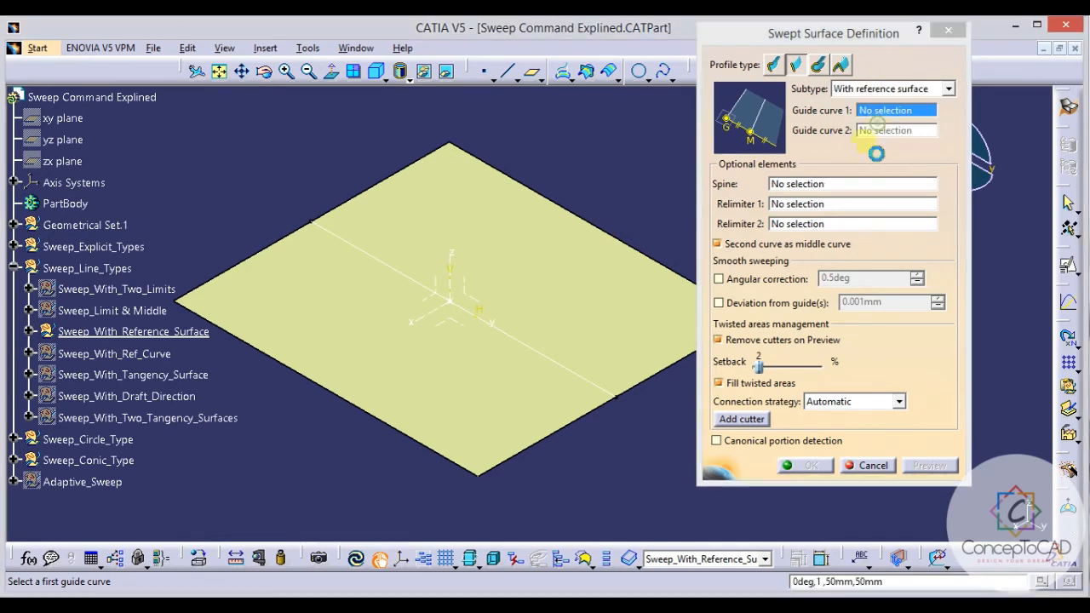
middle_click_drag(577, 243, 545, 292)
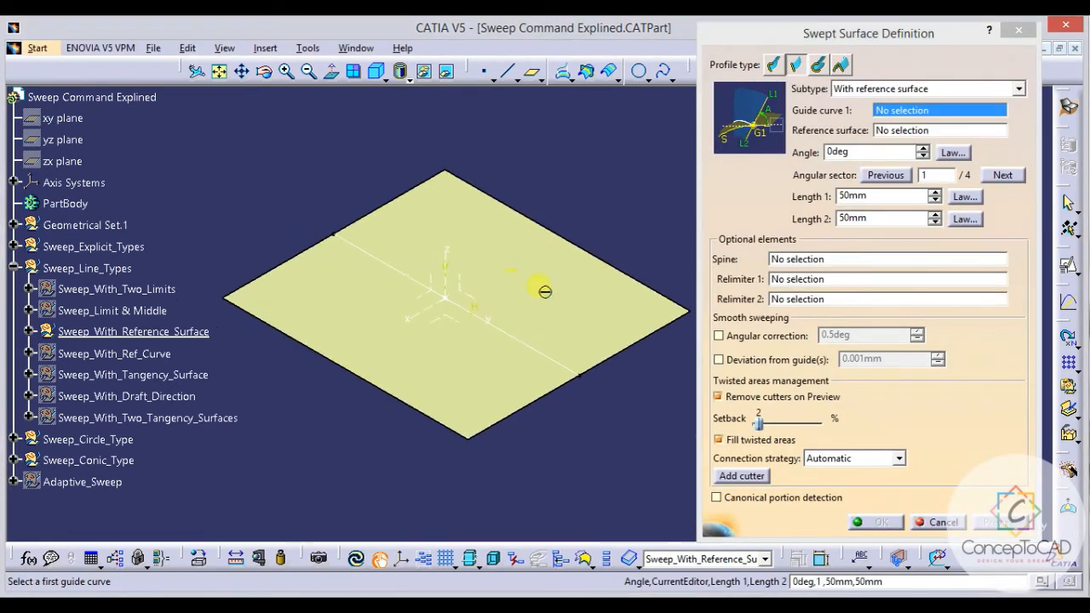
left_click(630, 352)
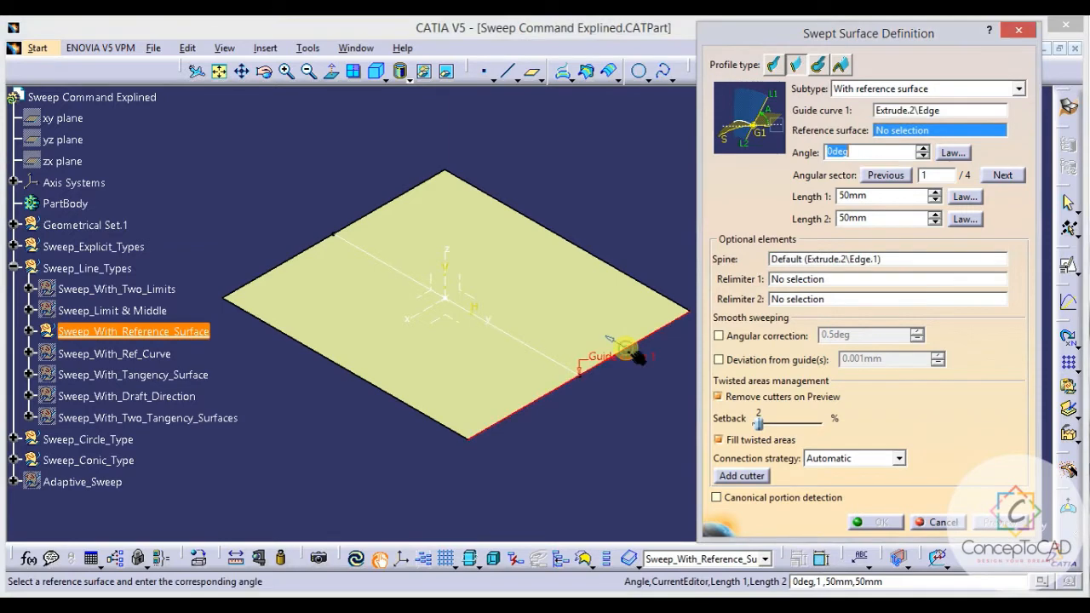
left_click(560, 319)
middle_click_drag(552, 312, 603, 220)
middle_click_drag(508, 310, 503, 333)
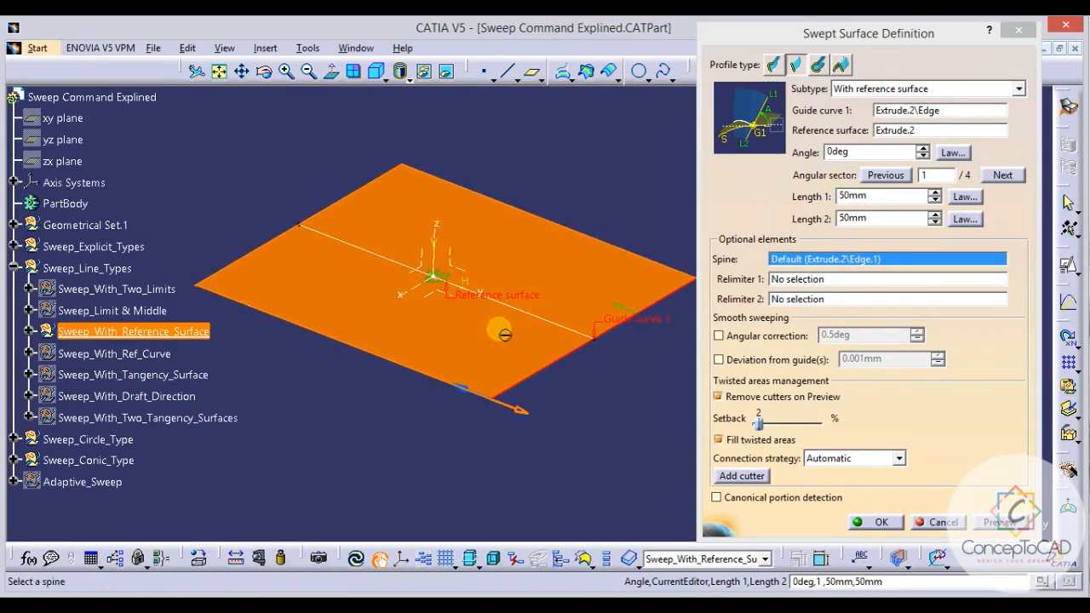
middle_click_drag(602, 343, 597, 339)
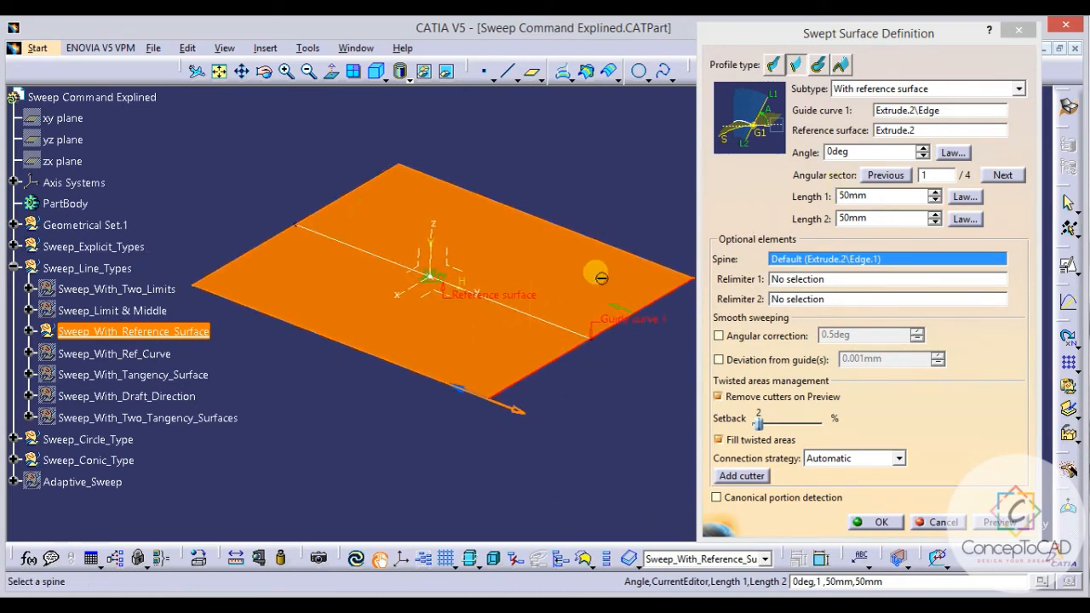
middle_click_drag(601, 278, 521, 345)
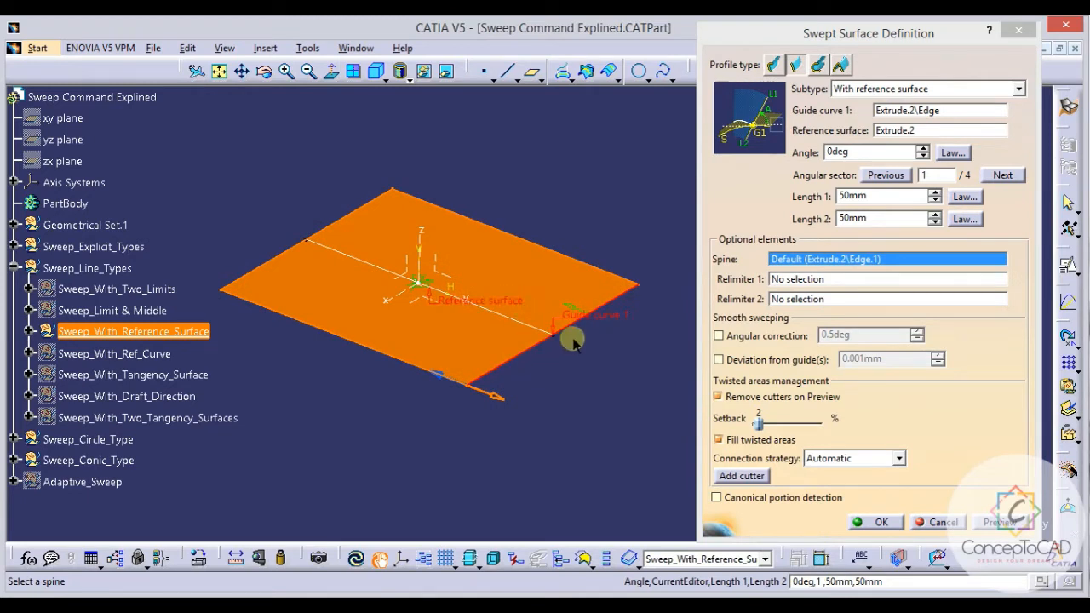
Set the sweep angle to 90 degrees and preview the surface relative to the reference surface.
double_click(860, 152)
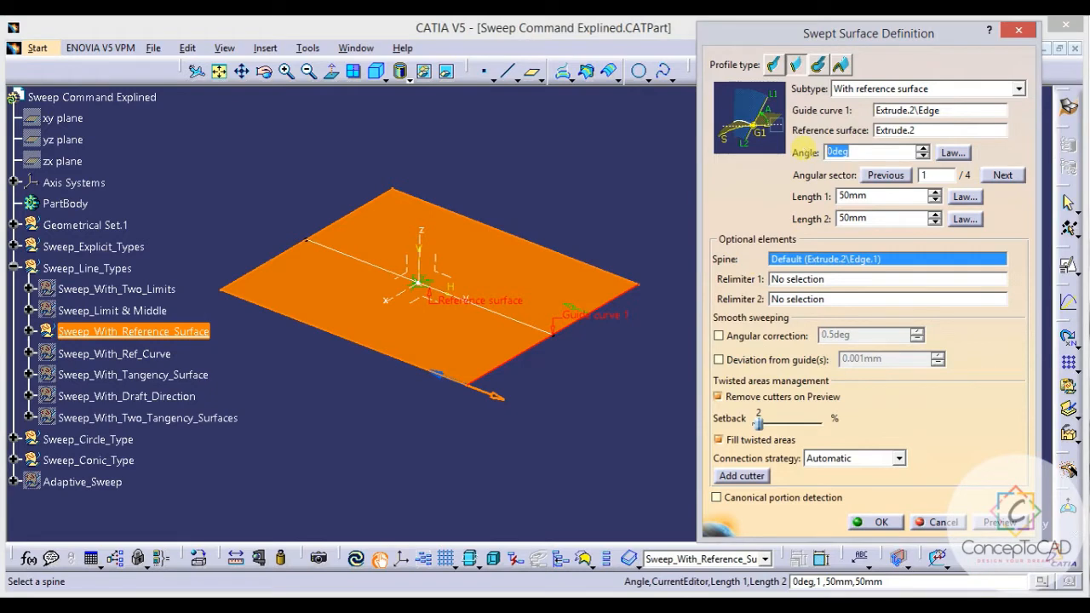
type("90")
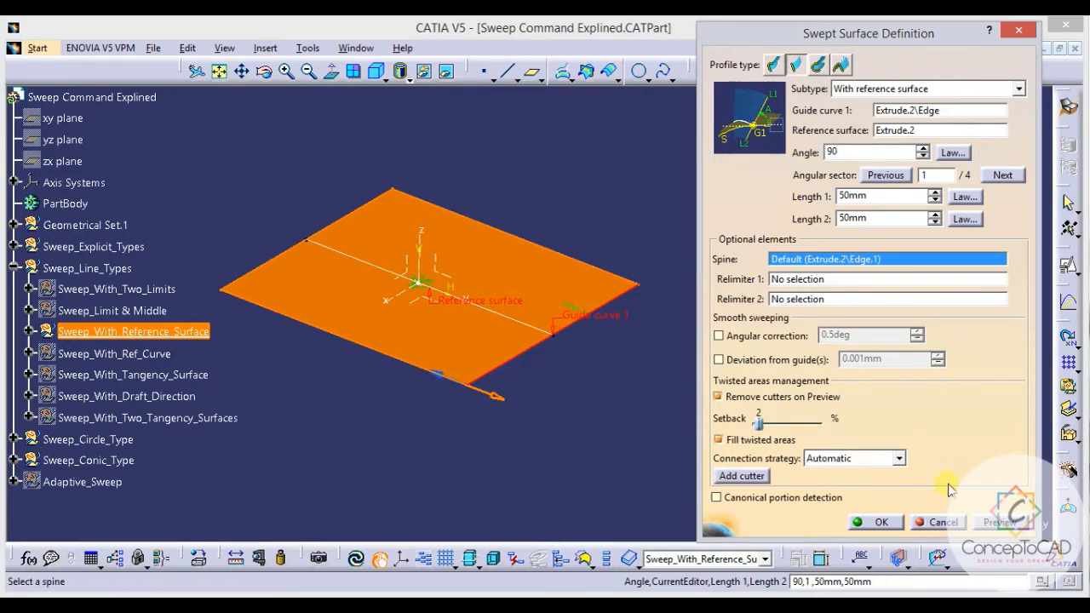
key("Return")
middle_click_drag(608, 307, 613, 121)
mouse_move(545, 296)
middle_mouse_down()
mouse_move(565, 308)
mouse_move(564, 227)
mouse_move(520, 316)
mouse_move(609, 329)
mouse_move(476, 289)
mouse_move(401, 369)
mouse_move(457, 298)
mouse_move(438, 318)
mouse_move(541, 294)
mouse_move(545, 283)
mouse_move(530, 281)
middle_mouse_up()
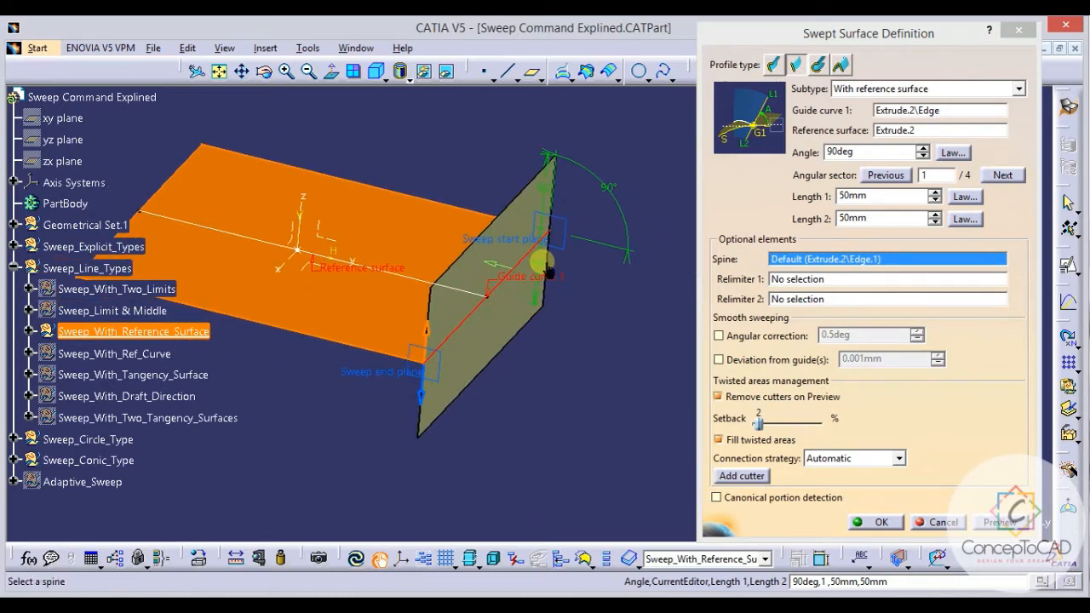
Set Length 2 of the reference-surface sweep to 0 mm, preview it and create the swept surface.
double_click(547, 270)
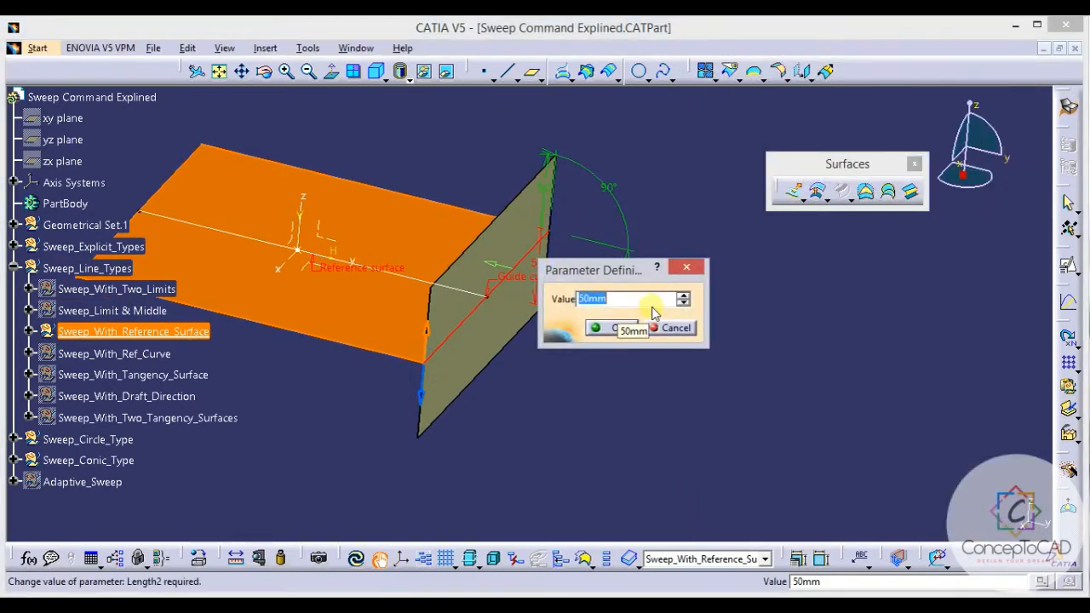
type("0")
key("Return")
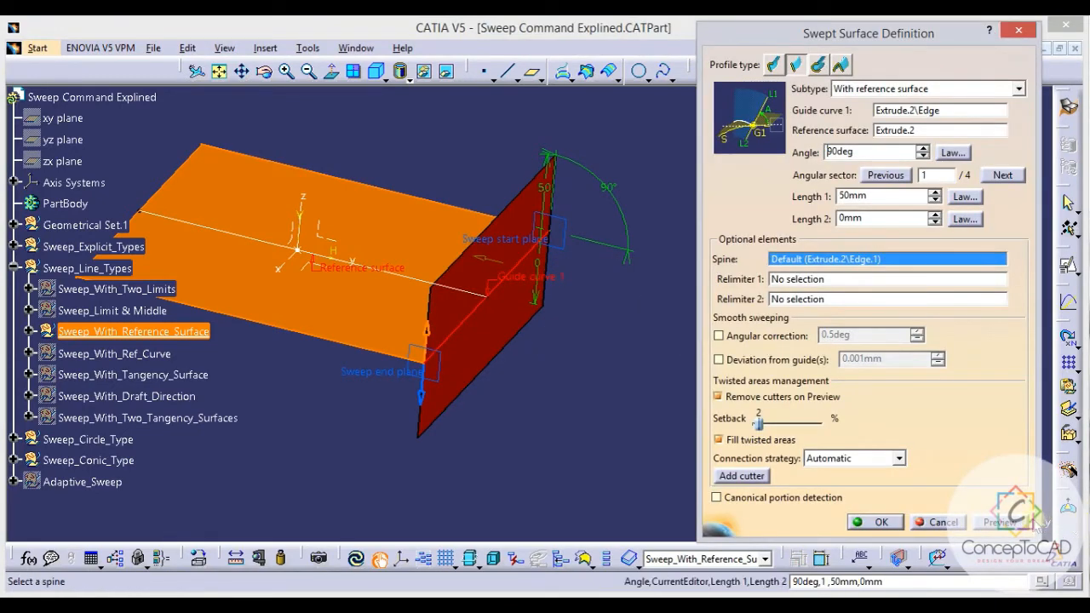
left_click(1001, 522)
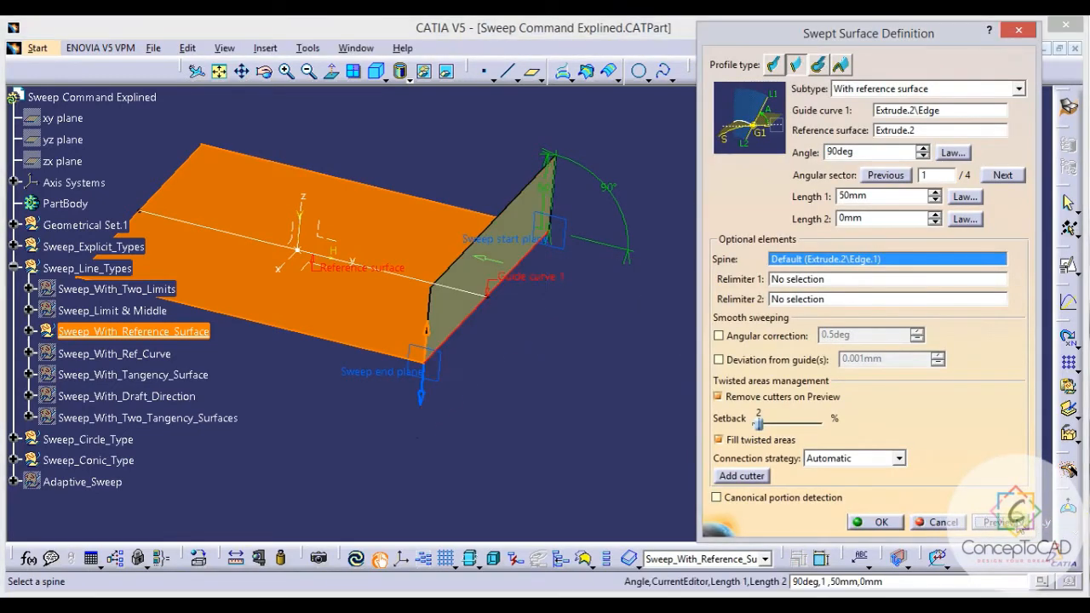
left_click(892, 525)
Reopen the reference-surface sweep, change its angle to 45 degrees and inspect the inclined surface.
middle_click_drag(562, 401, 502, 289)
double_click(691, 273)
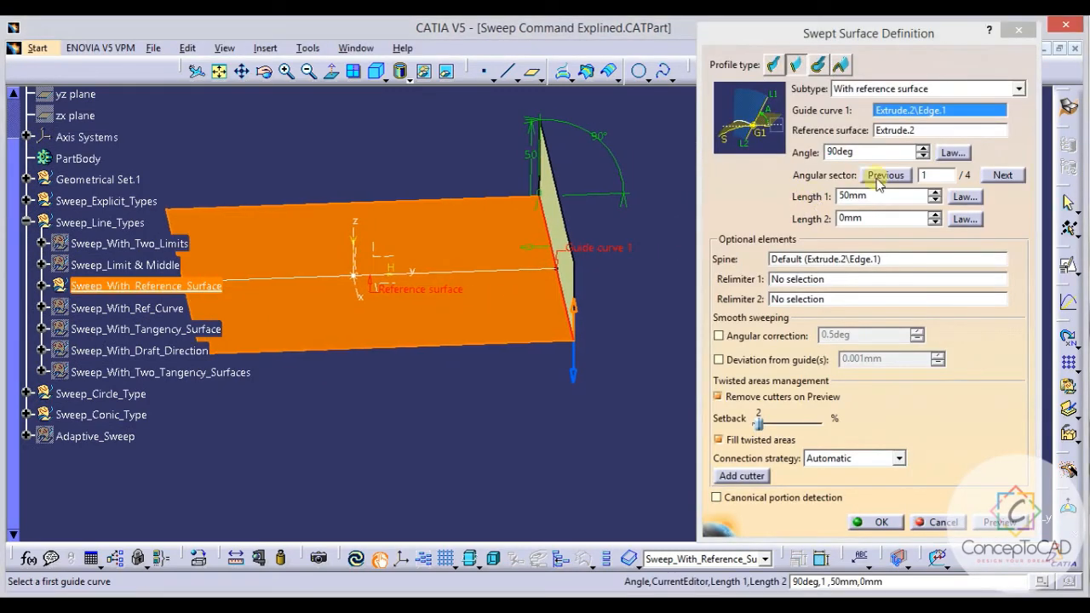
double_click(891, 151)
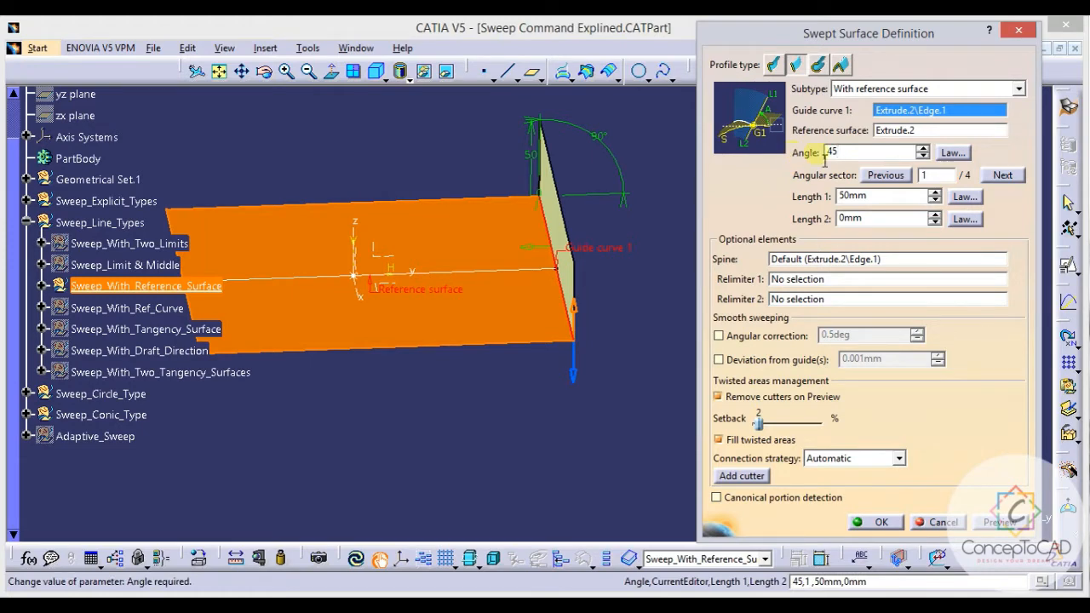
key("Return")
left_click(891, 525)
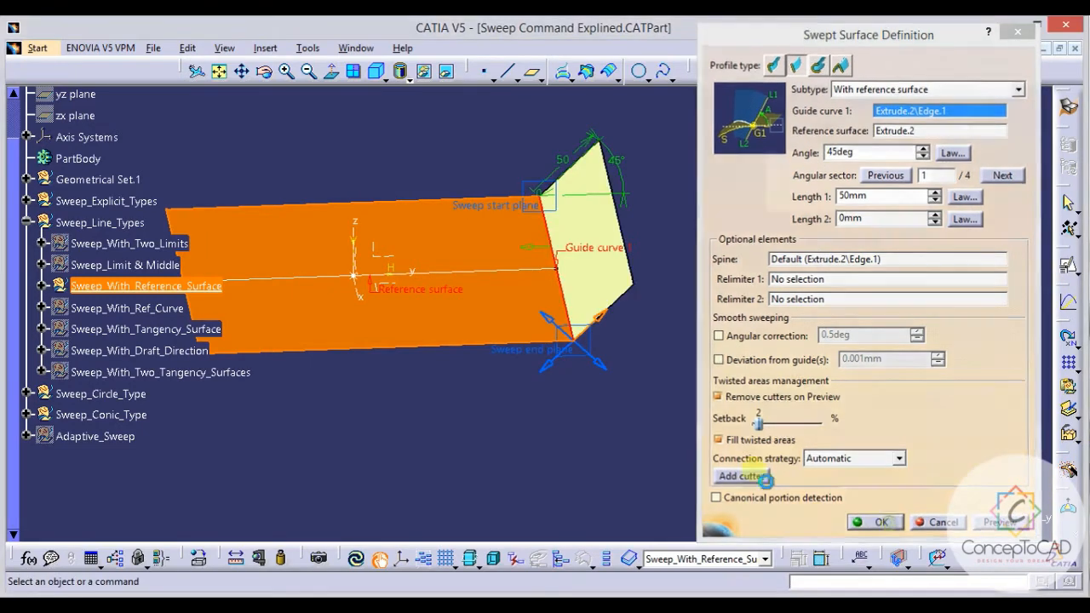
middle_click_drag(809, 460, 638, 377)
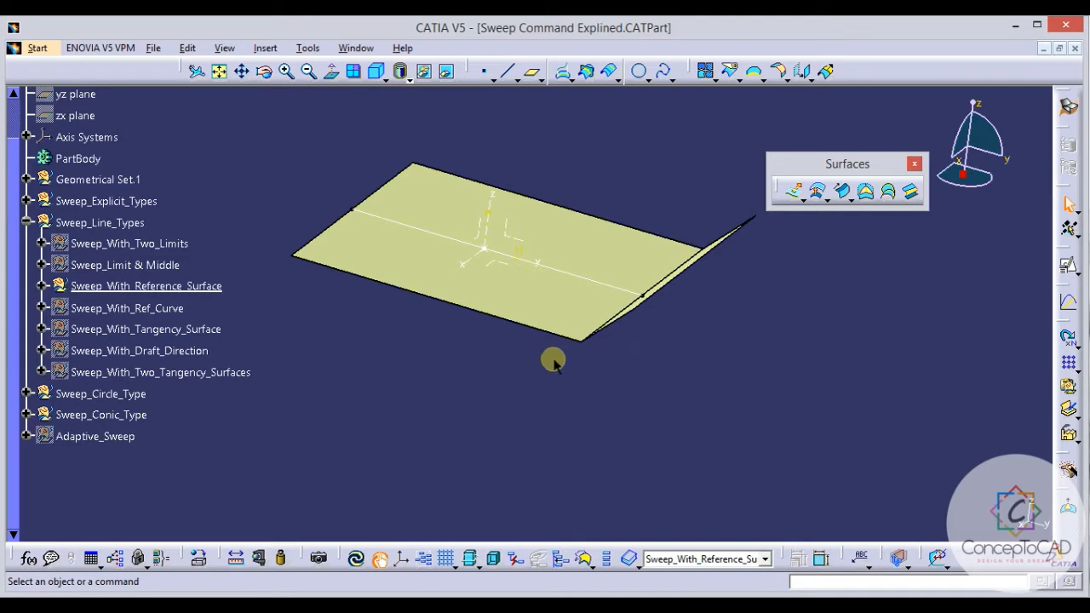
middle_click_drag(263, 369, 302, 353)
middle_click_drag(595, 332, 574, 364)
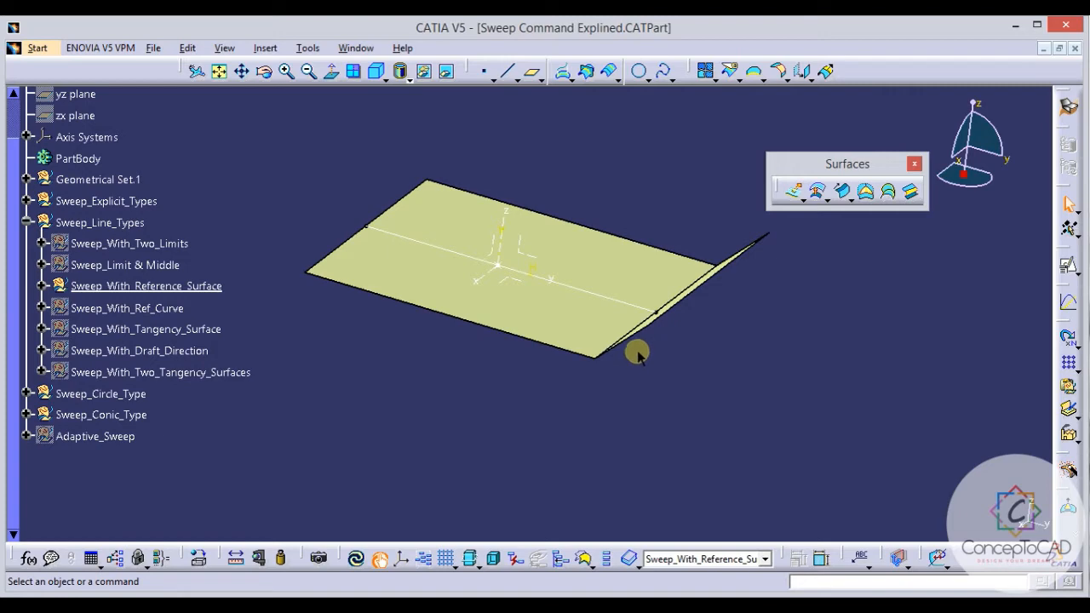
Hide the Sweep_With_Reference_Surface set, make Sweep_With_Ref_Curve the in-work object and view its prepared surface and curve.
right_click(191, 287)
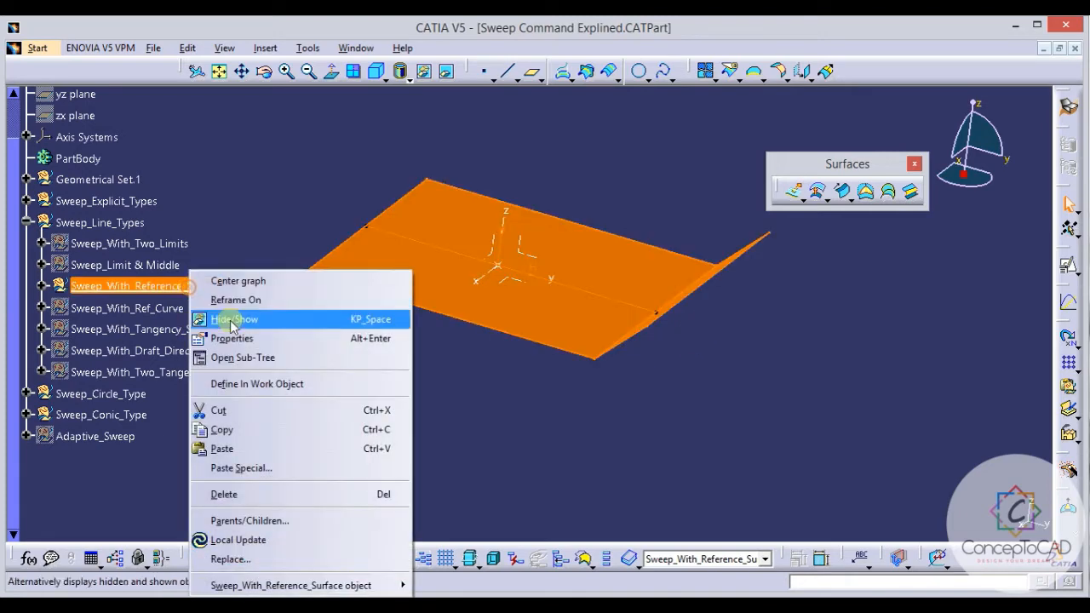
left_click(235, 320)
right_click(166, 309)
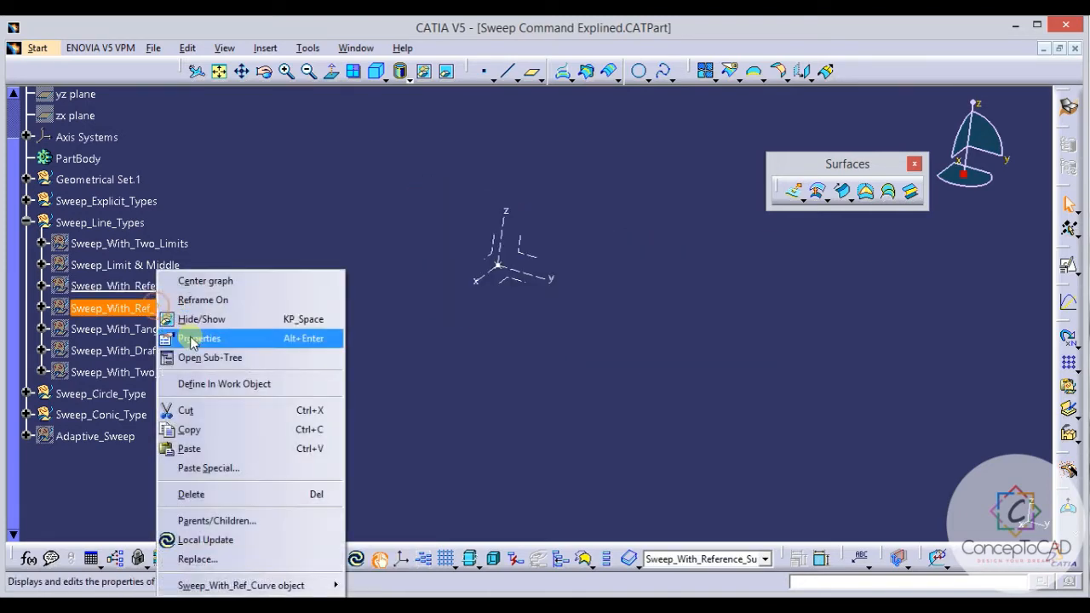
left_click(222, 384)
left_click(522, 421)
middle_click_drag(611, 392, 578, 294)
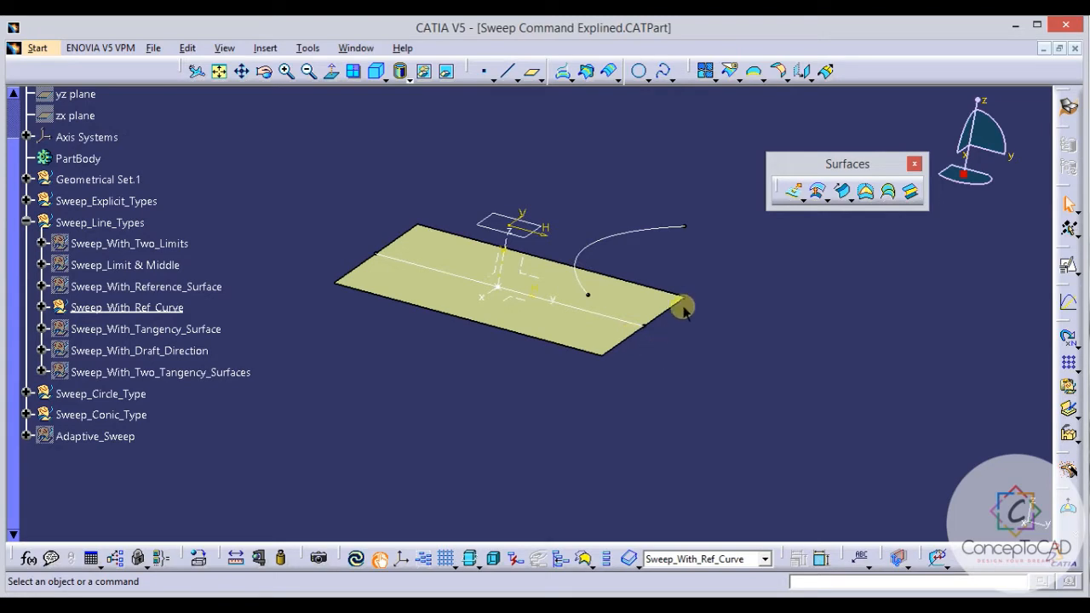
Start a line-profile sweep with reference curve, using the flat surface's short end edge as guide curve and the curved sketch as reference curve.
middle_click_drag(684, 308, 703, 326)
left_click(841, 191)
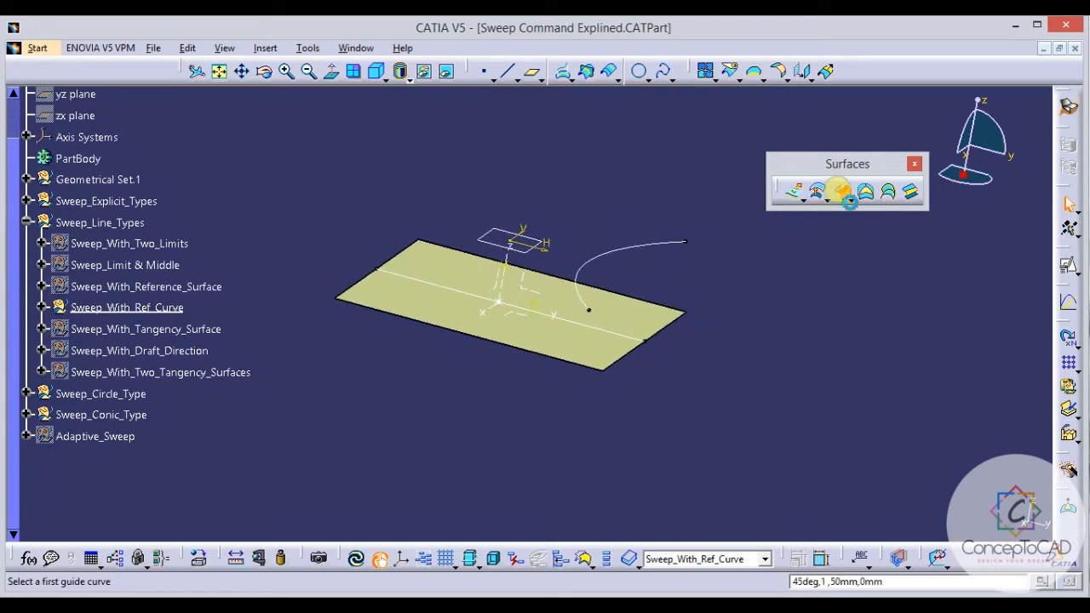
left_click(902, 88)
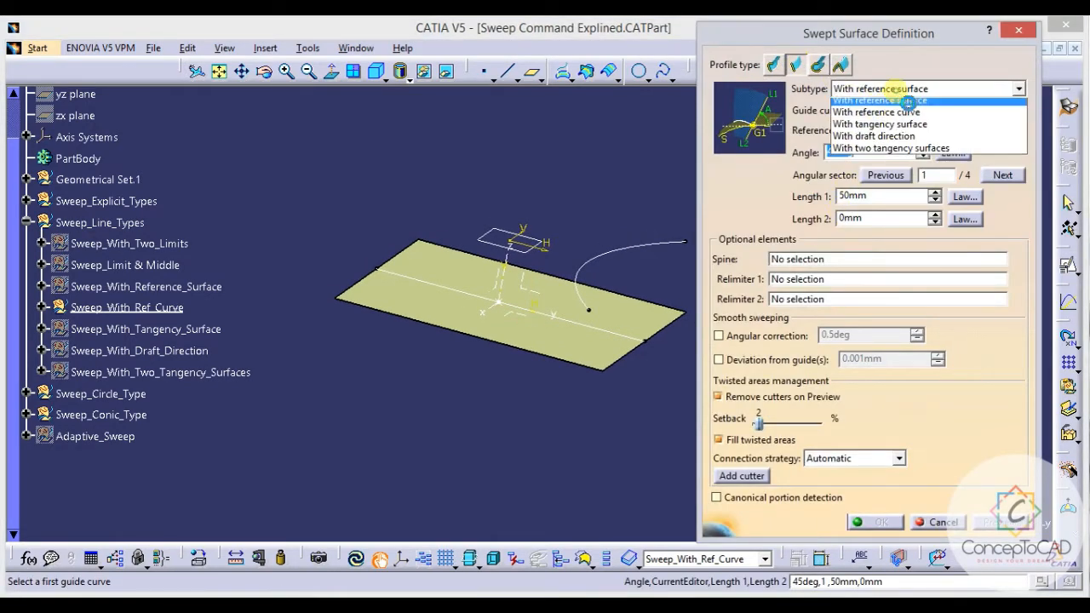
left_click(915, 143)
middle_click_drag(519, 309, 403, 278)
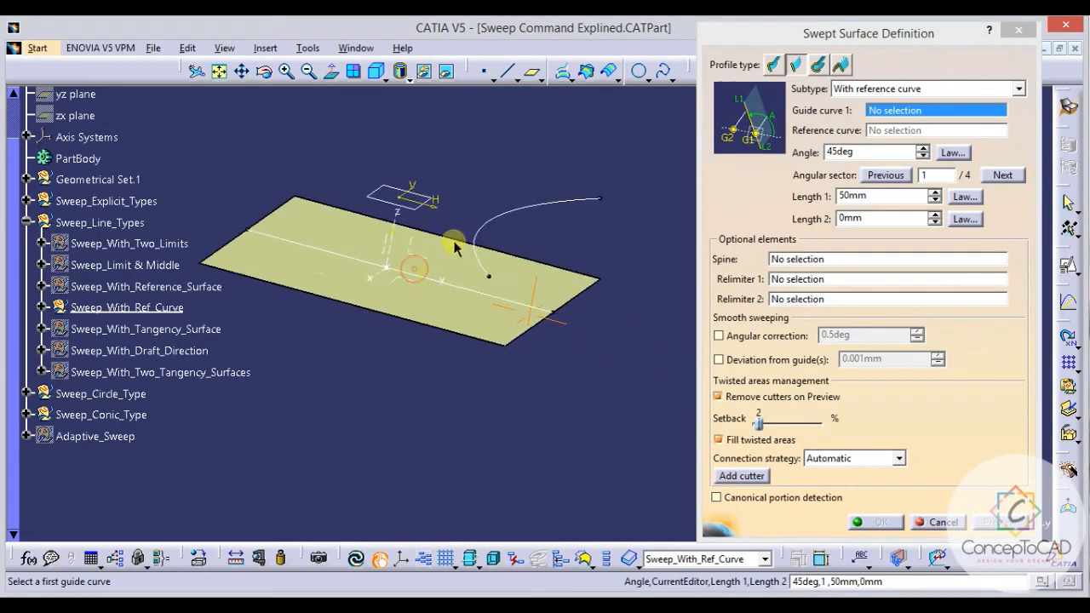
left_click(593, 304)
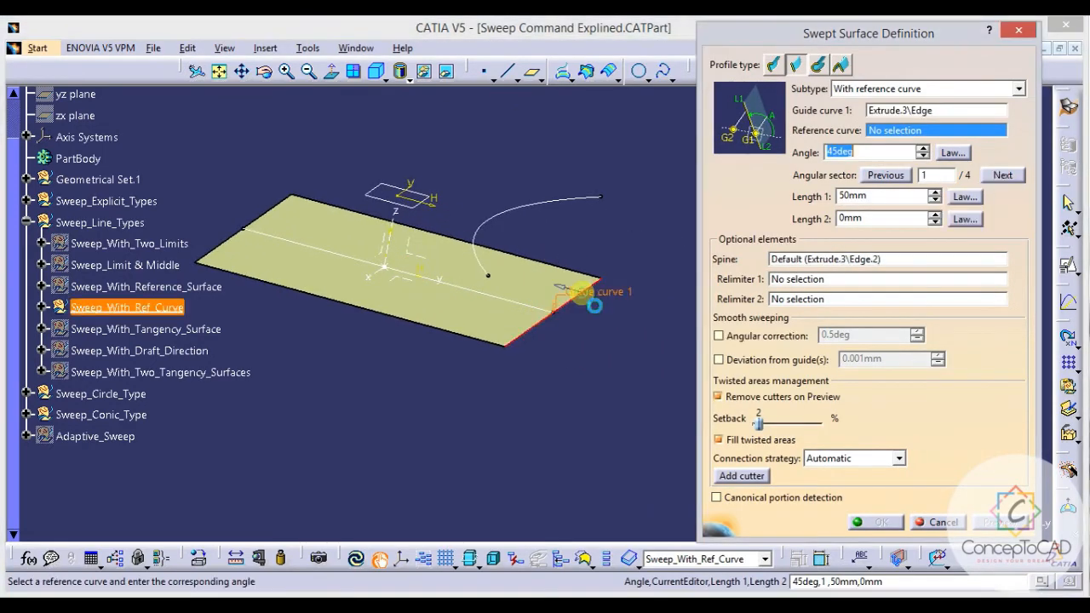
left_click(530, 208)
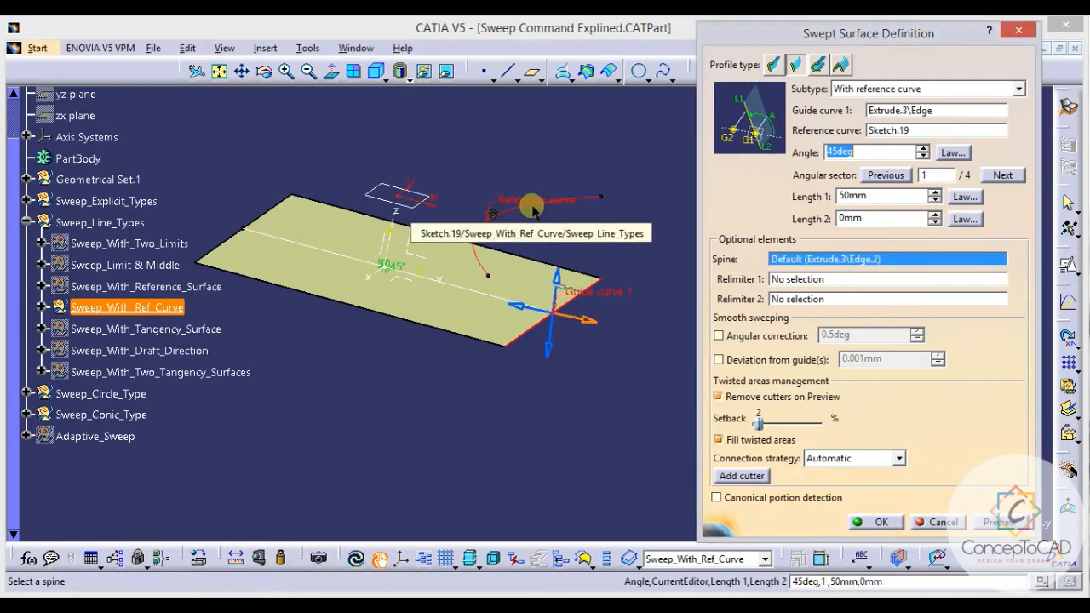
middle_click(625, 267)
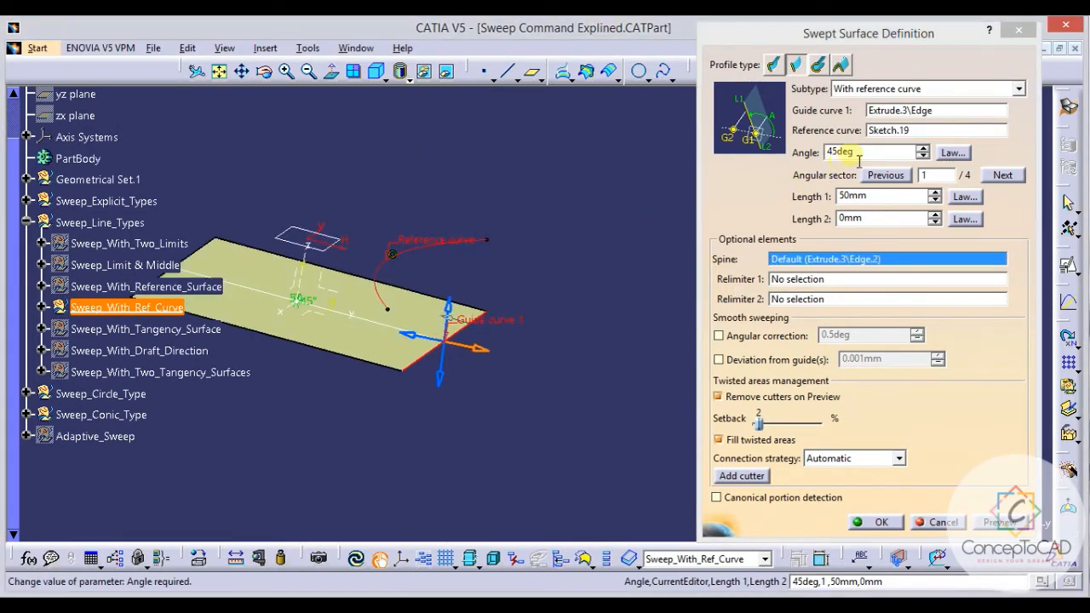
Set the reference-curve sweep's angle to 180 degrees, preview it and inspect the surface against the reference curve.
left_click_drag(856, 153, 759, 159)
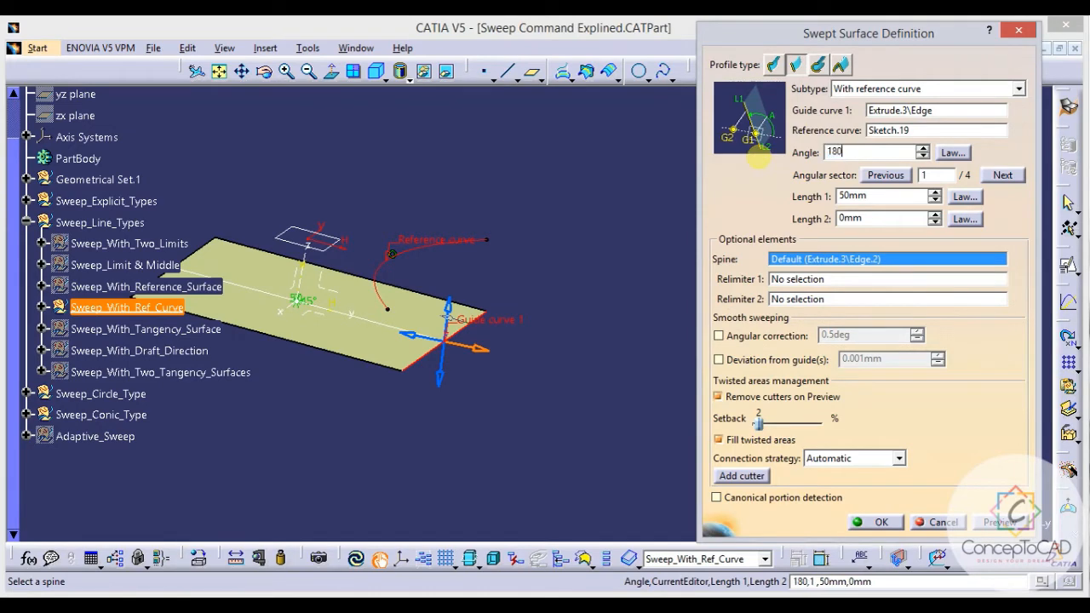
key("Return")
middle_click_drag(396, 235, 478, 208)
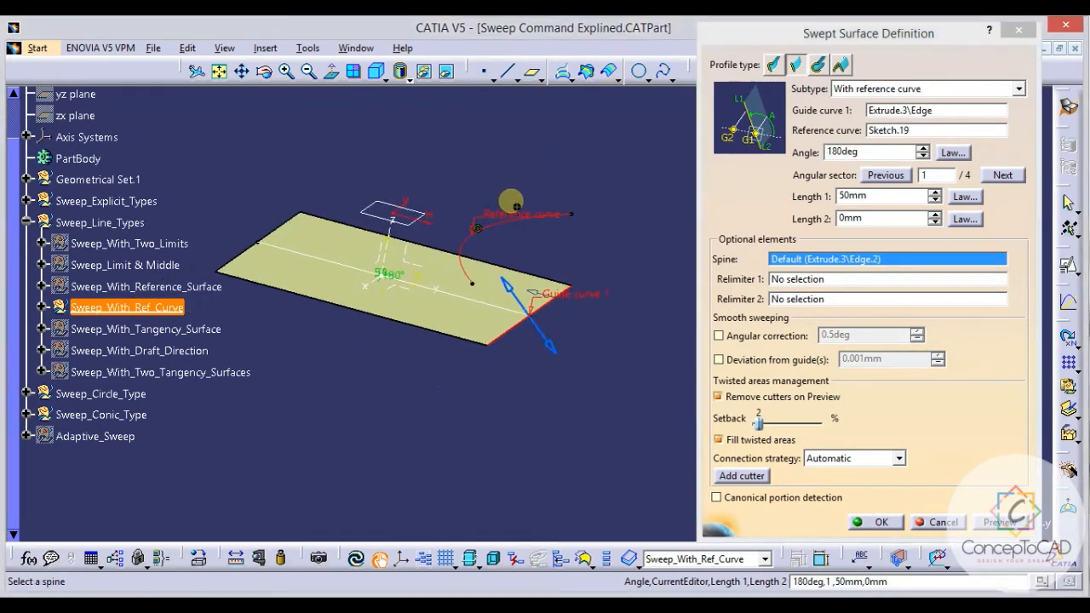
left_click(1005, 525)
middle_click_drag(600, 315, 642, 292)
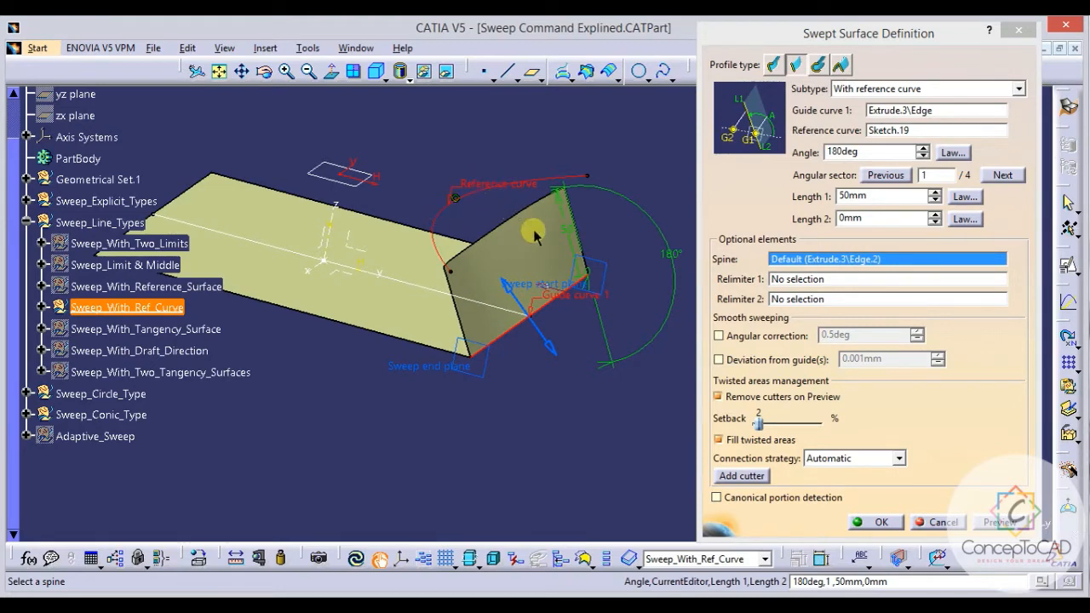
middle_click_drag(528, 241, 594, 317)
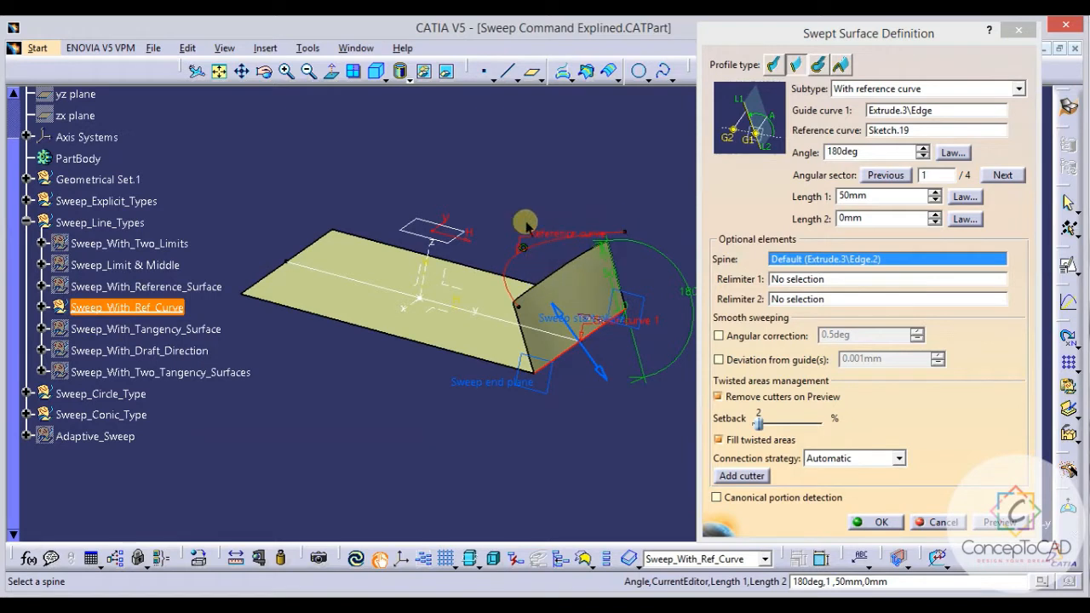
middle_click_drag(558, 259, 536, 252)
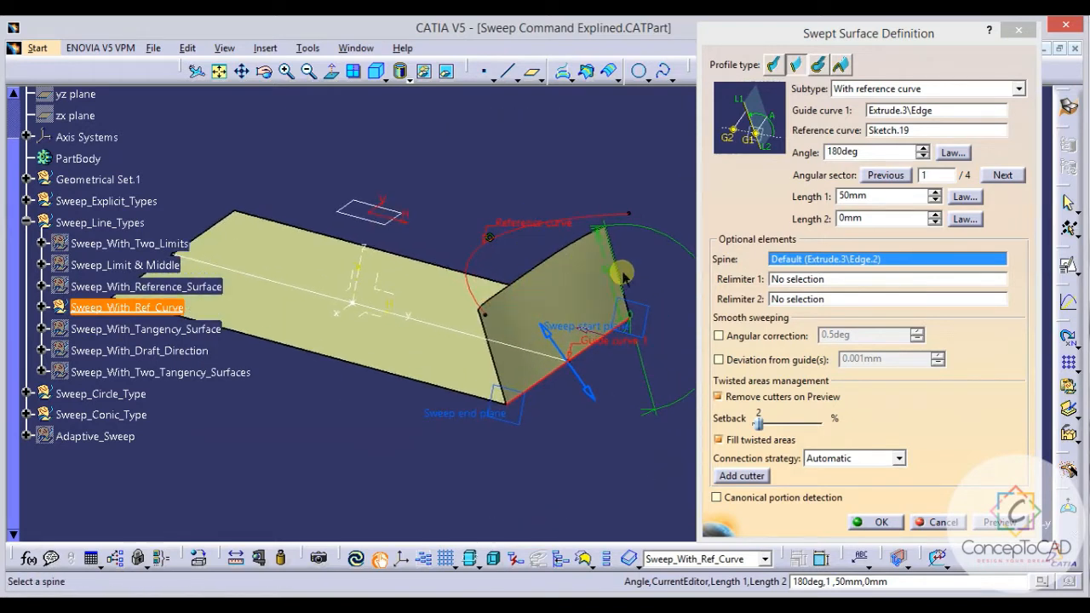
Set Length 1 of the reference-curve sweep to 100 mm and create the swept surface.
double_click(884, 196)
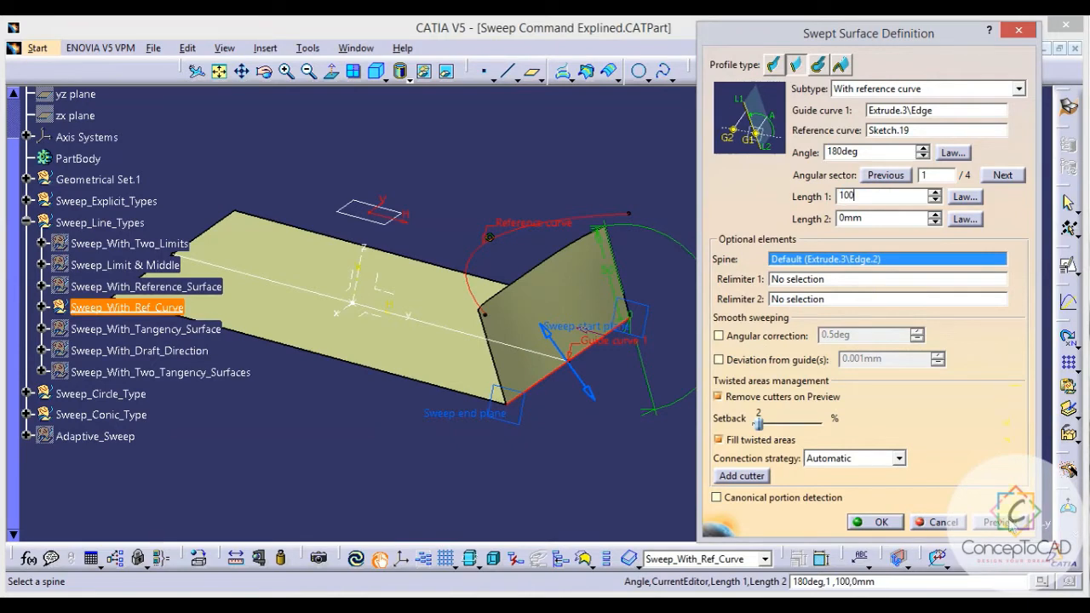
key("Return")
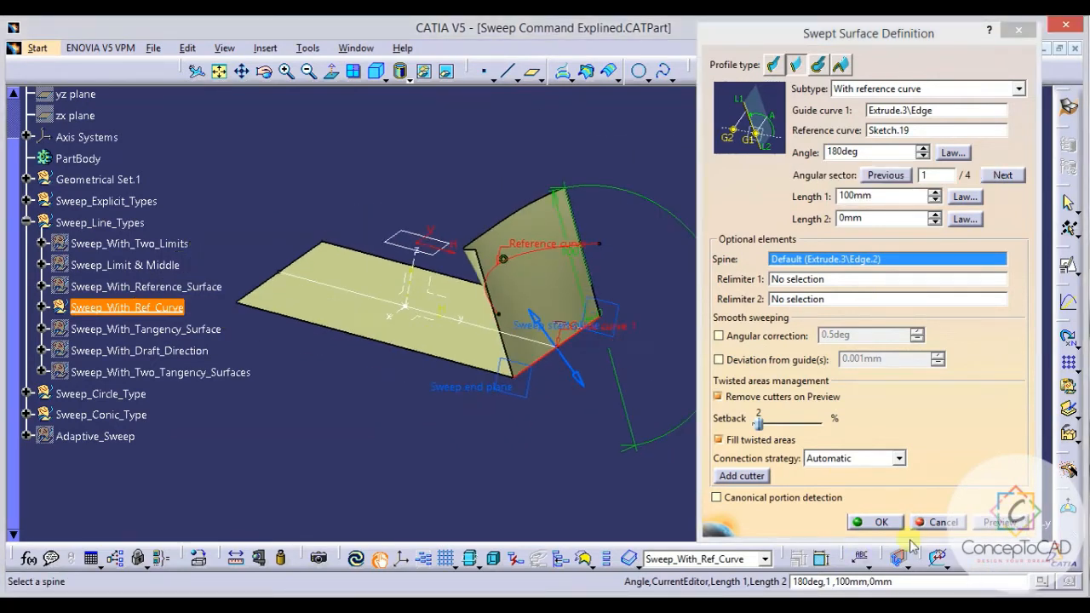
left_click(883, 523)
Examine how the created swept surface follows the reference curve along the guide edge from several viewing angles.
middle_click_drag(524, 336, 613, 374)
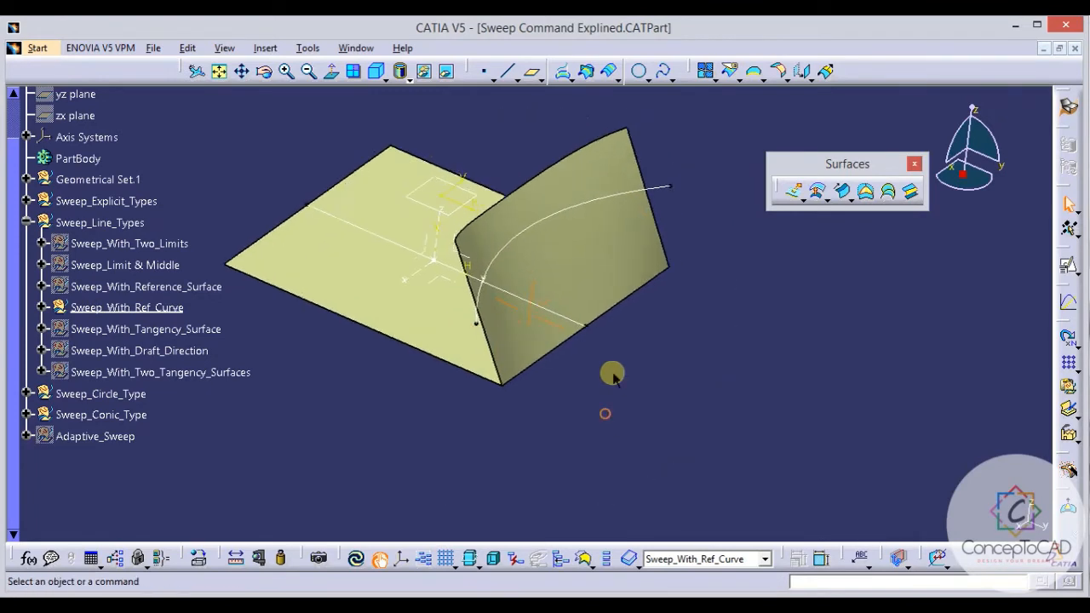
left_click(660, 287)
middle_click_drag(626, 337, 584, 323)
left_click(768, 296)
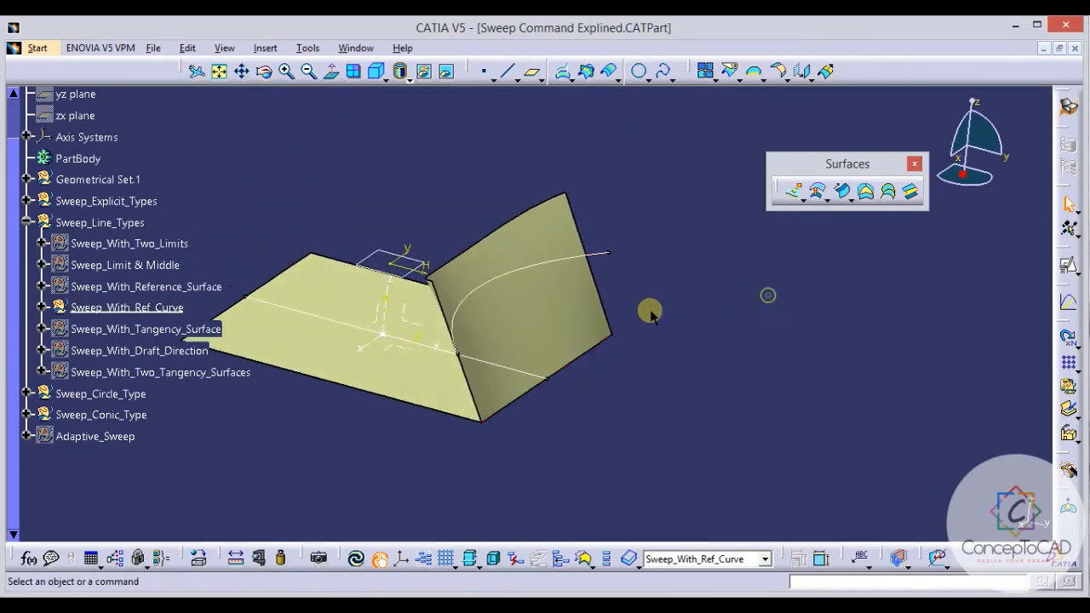
middle_click_drag(650, 313, 655, 373)
left_click(659, 356)
left_click(621, 285)
left_click(644, 362)
middle_click_drag(497, 300, 701, 372)
left_click(545, 273)
left_click(635, 372)
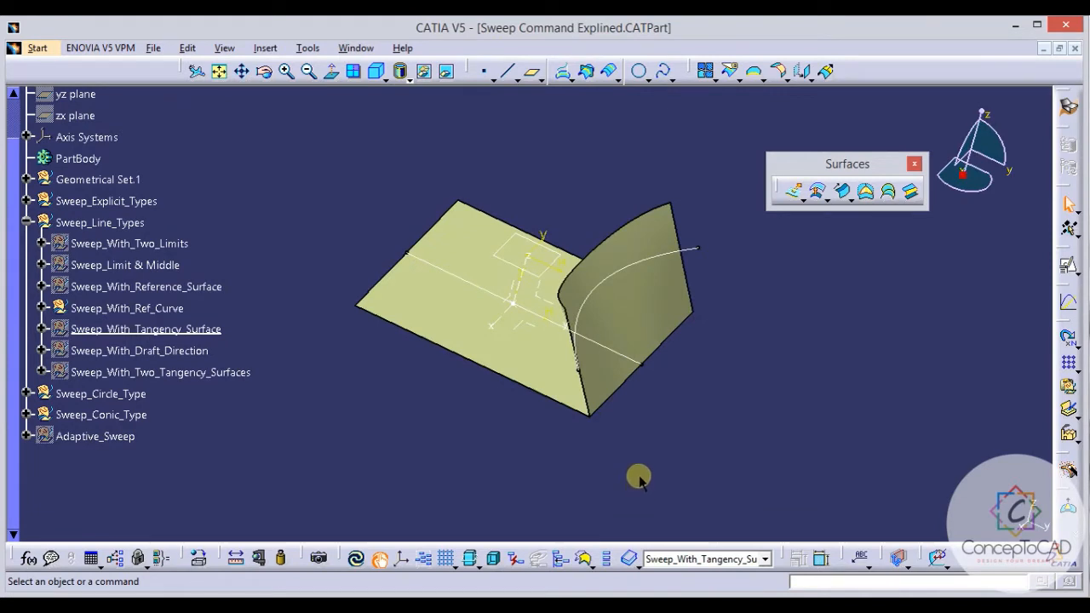
Hide the Sweep_With_Ref_Curve set, make Sweep_With_Tangency_Surface the in-work object and view its half-cylinder surface and line.
right_click(162, 308)
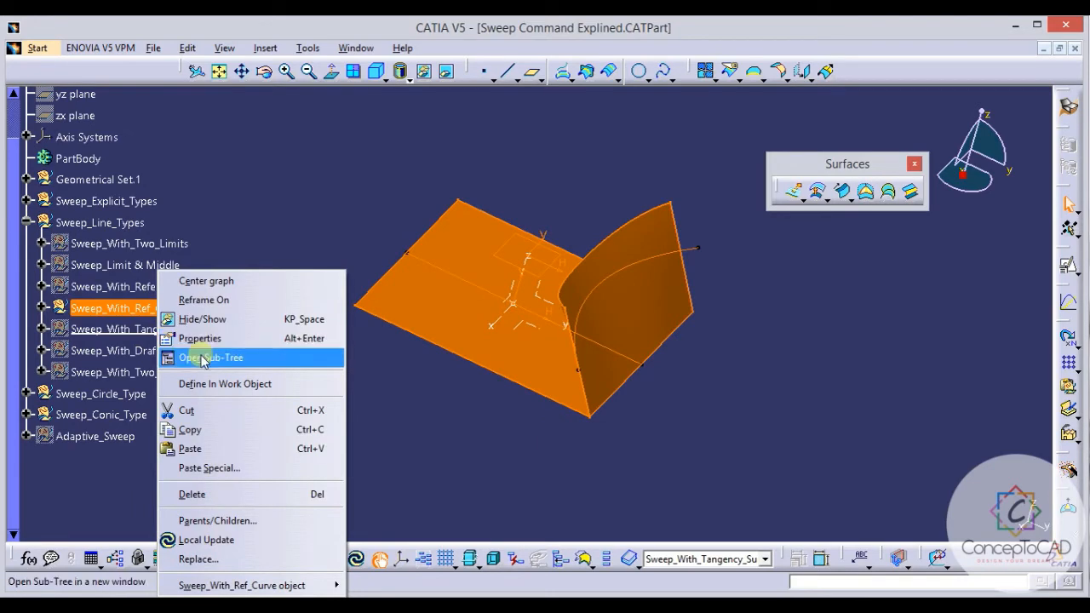
left_click(201, 319)
right_click(147, 329)
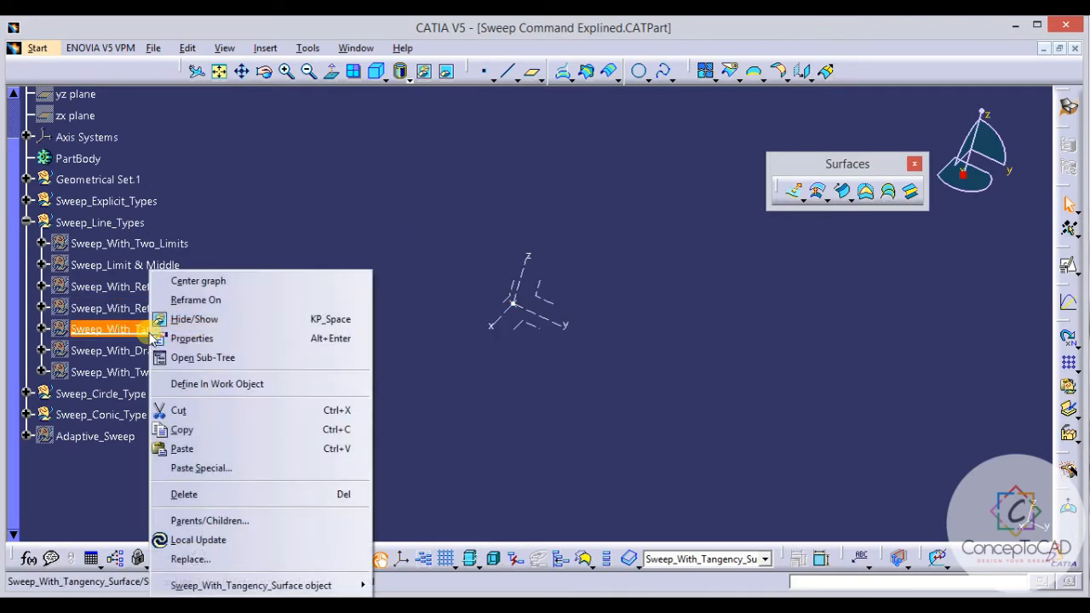
left_click(196, 385)
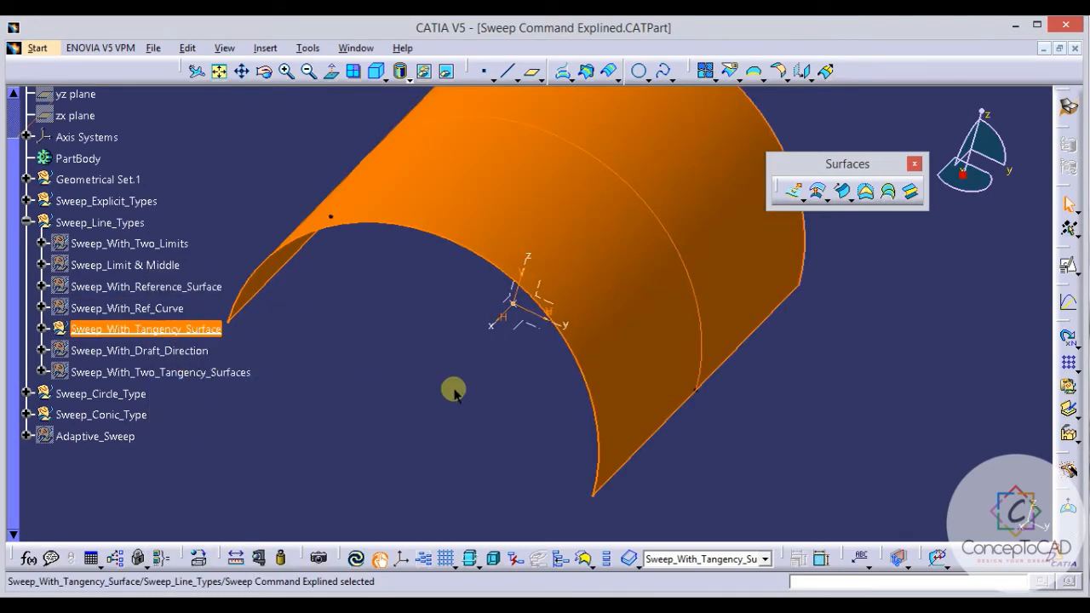
left_click(455, 389)
middle_click_drag(488, 372, 664, 346)
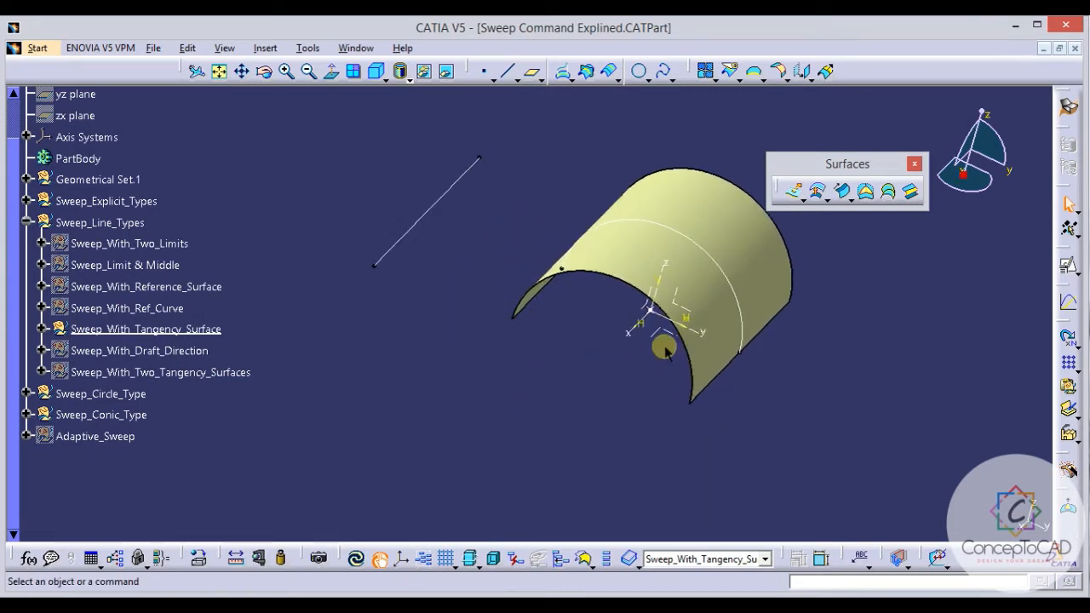
middle_click_drag(641, 358, 770, 313)
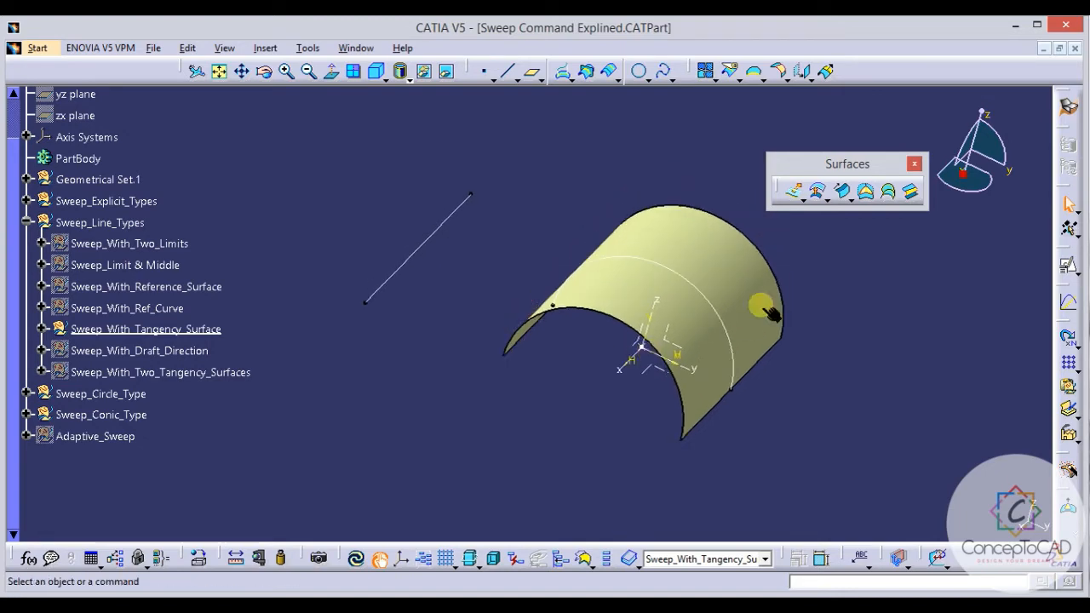
Start a line-profile sweep with tangency surface, using the straight line as guide curve and the half-cylinder as tangency surface.
left_click(841, 190)
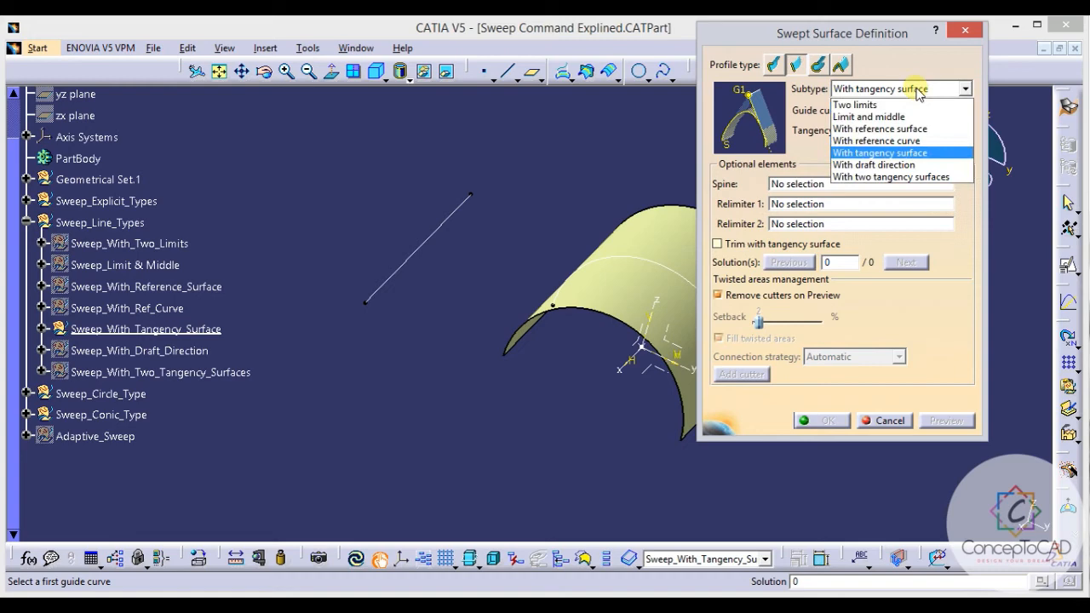
left_click(902, 153)
left_click_drag(896, 38, 929, 64)
middle_click_drag(616, 241, 580, 279)
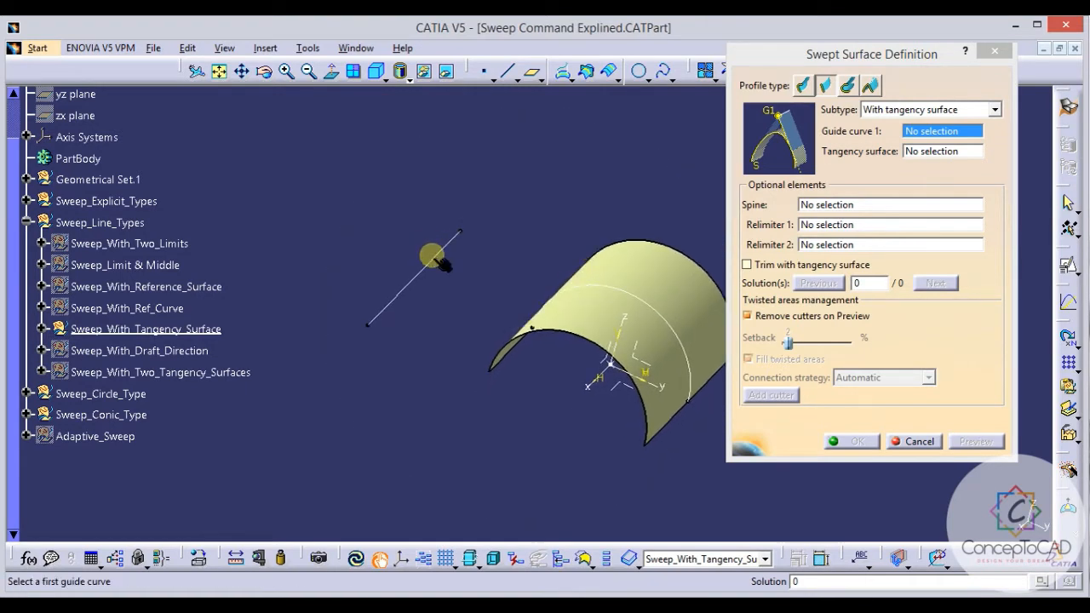
left_click(435, 258)
middle_click_drag(576, 327, 503, 305)
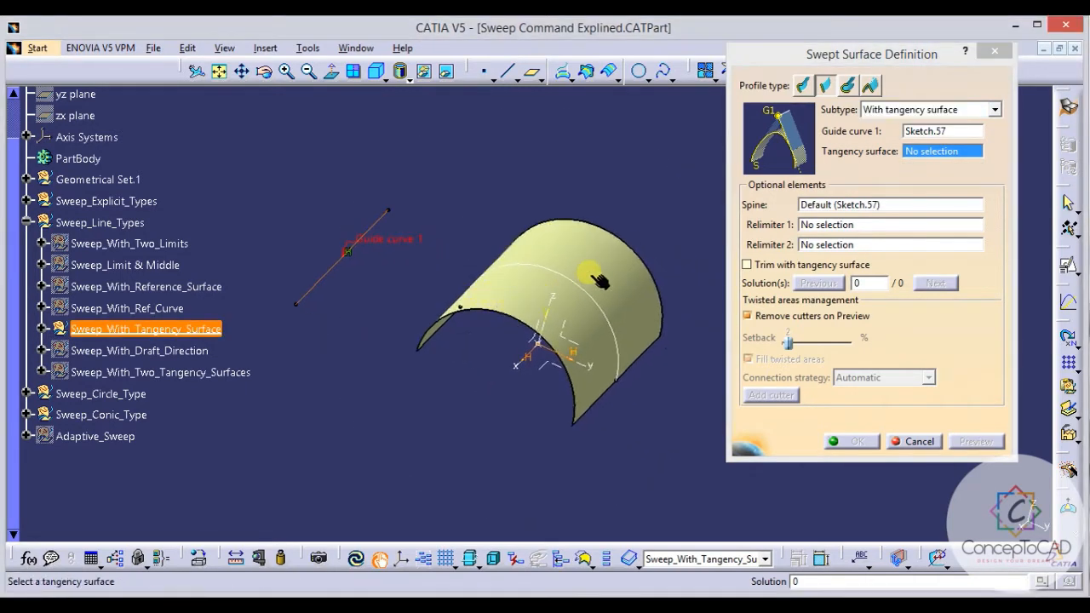
left_click(600, 278)
middle_click_drag(572, 178, 601, 256)
middle_click_drag(589, 218, 574, 183)
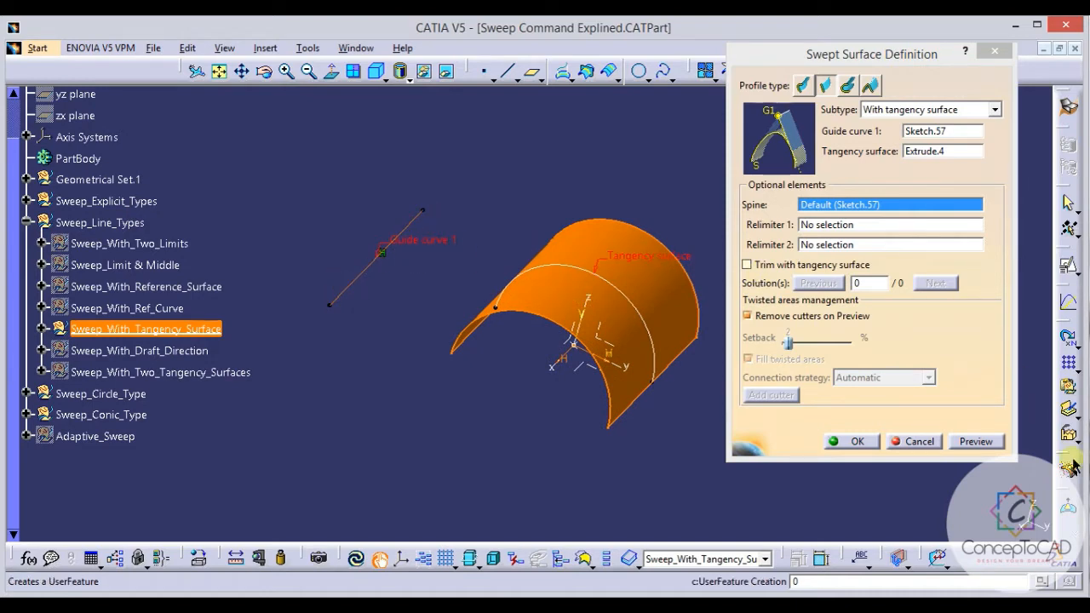
Preview and create the tangency-surface sweep, then inspect where it meets the half-cylinder.
left_click(981, 446)
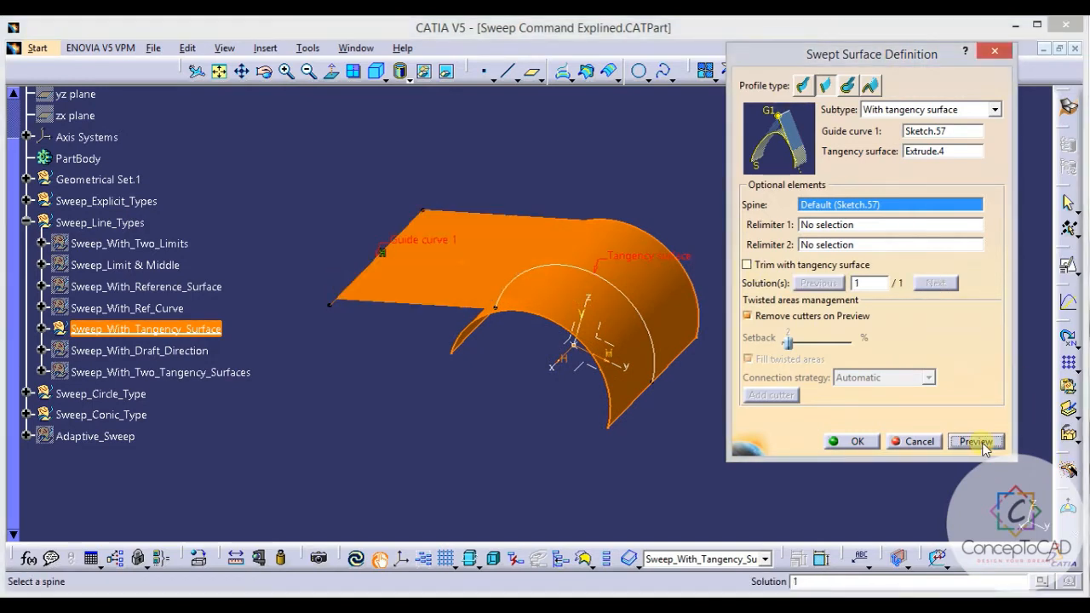
left_click(847, 442)
middle_click_drag(741, 397, 696, 344)
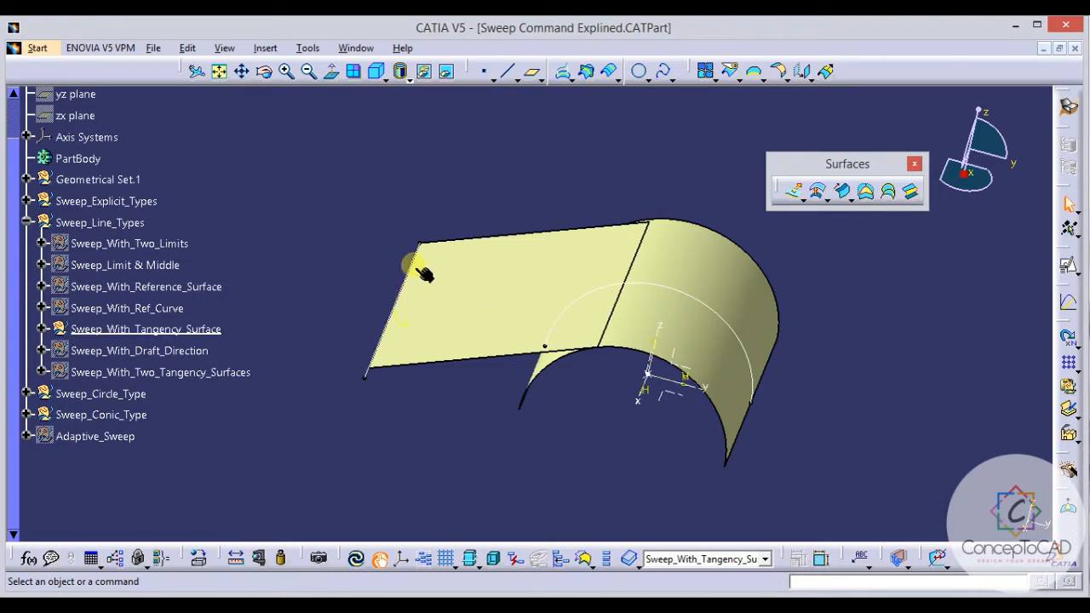
middle_click_drag(601, 334, 528, 327)
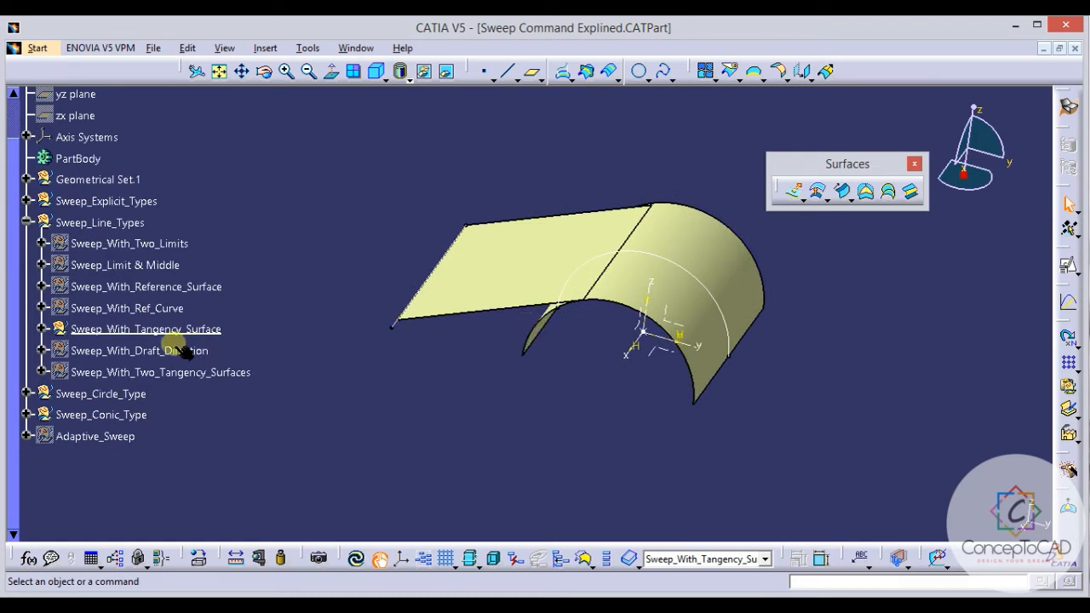
middle_click_drag(668, 328, 495, 385)
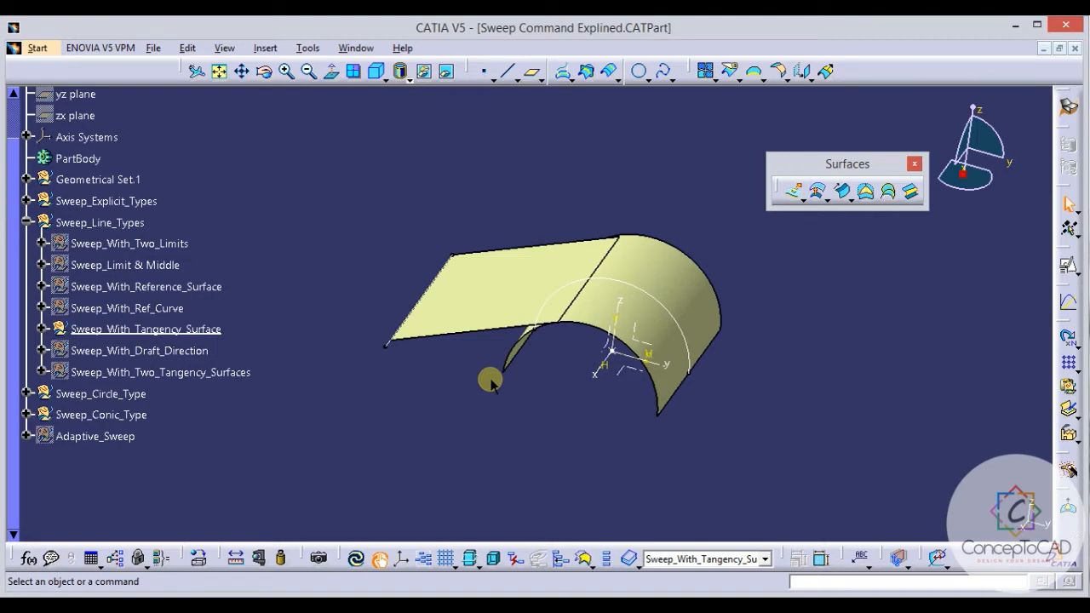
middle_click_drag(550, 327, 519, 335)
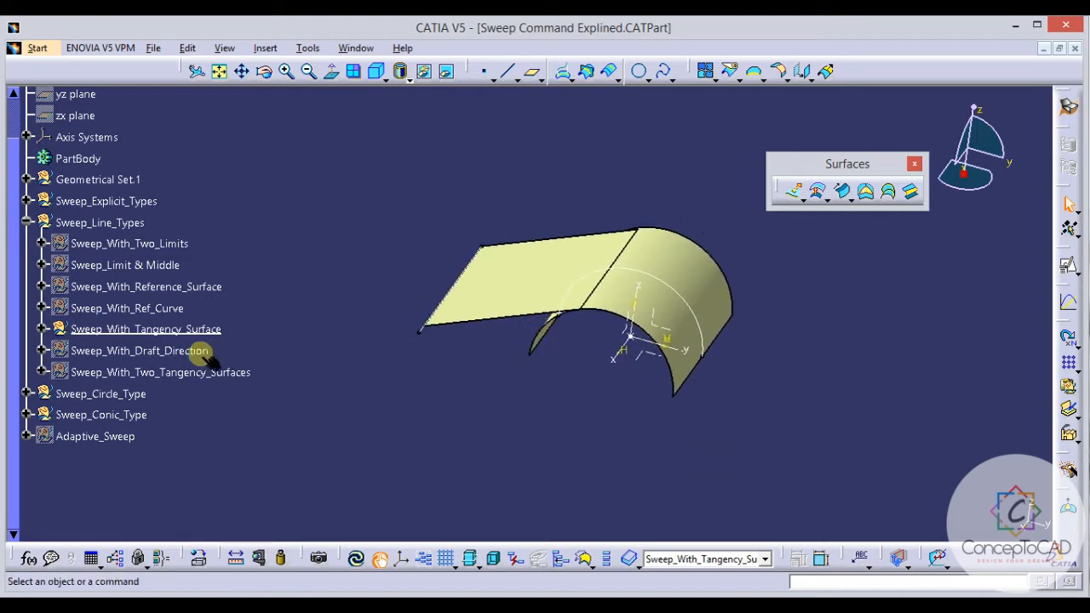
Hide the Sweep_With_Tangency_Surface set, make Sweep_With_Draft_Direction the in-work object and view its prepared curve and direction line.
right_click(183, 328)
left_click(236, 319)
right_click(183, 350)
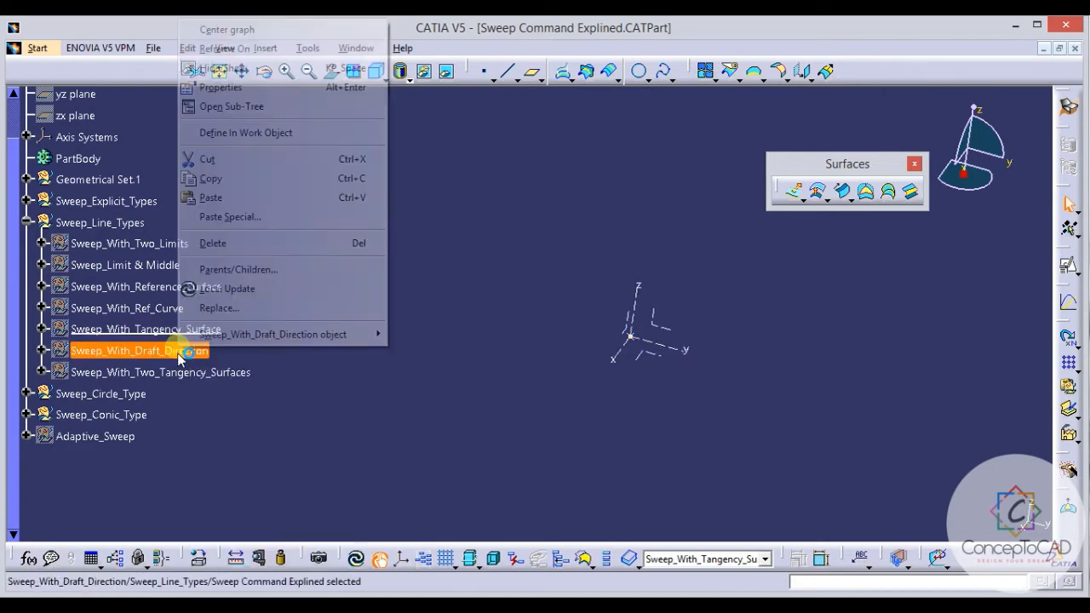
left_click(279, 136)
middle_click_drag(596, 329, 587, 295)
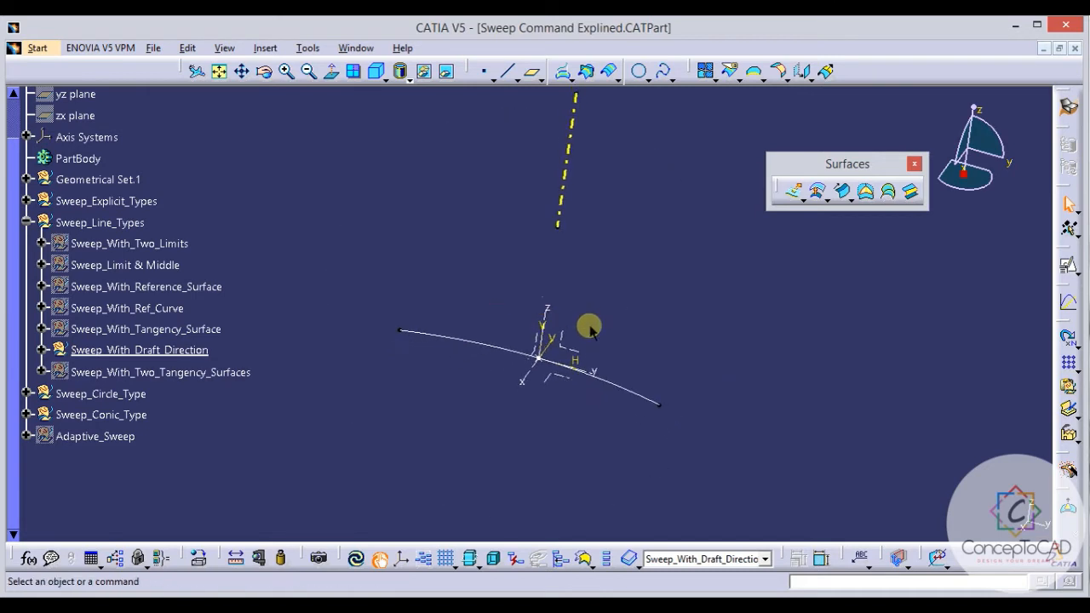
left_click(630, 385)
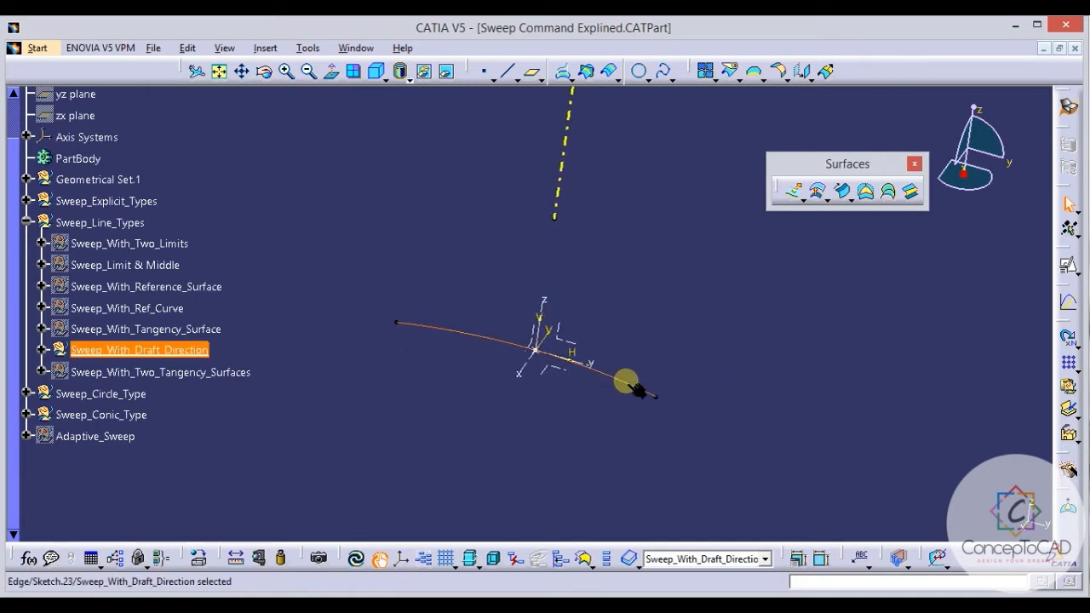
left_click(628, 297)
middle_click_drag(628, 298, 617, 374)
mouse_move(549, 258)
middle_mouse_down()
mouse_move(547, 217)
mouse_move(560, 242)
mouse_move(578, 244)
middle_mouse_up()
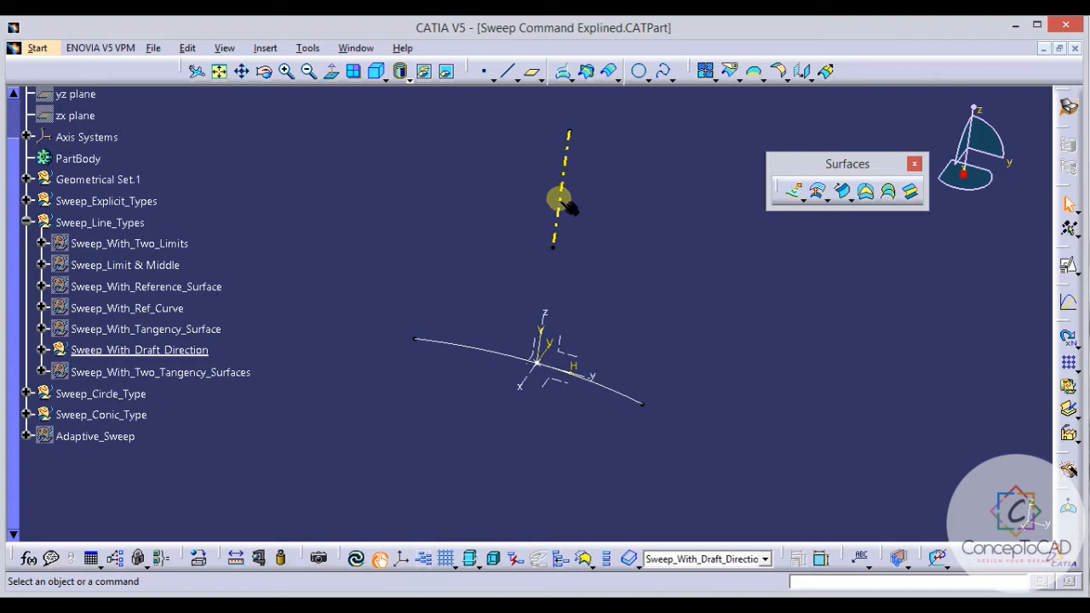
middle_click_drag(557, 245, 596, 219)
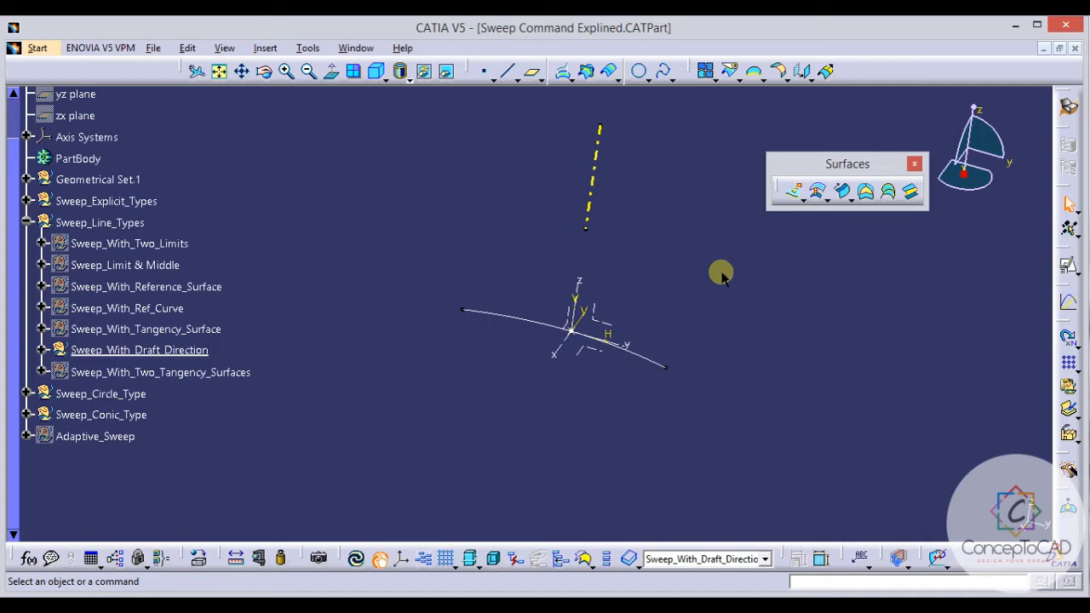
Start a line-profile sweep with draft direction, using the curve as guide curve and the separate straight line as draft direction.
left_click(841, 190)
left_click(898, 109)
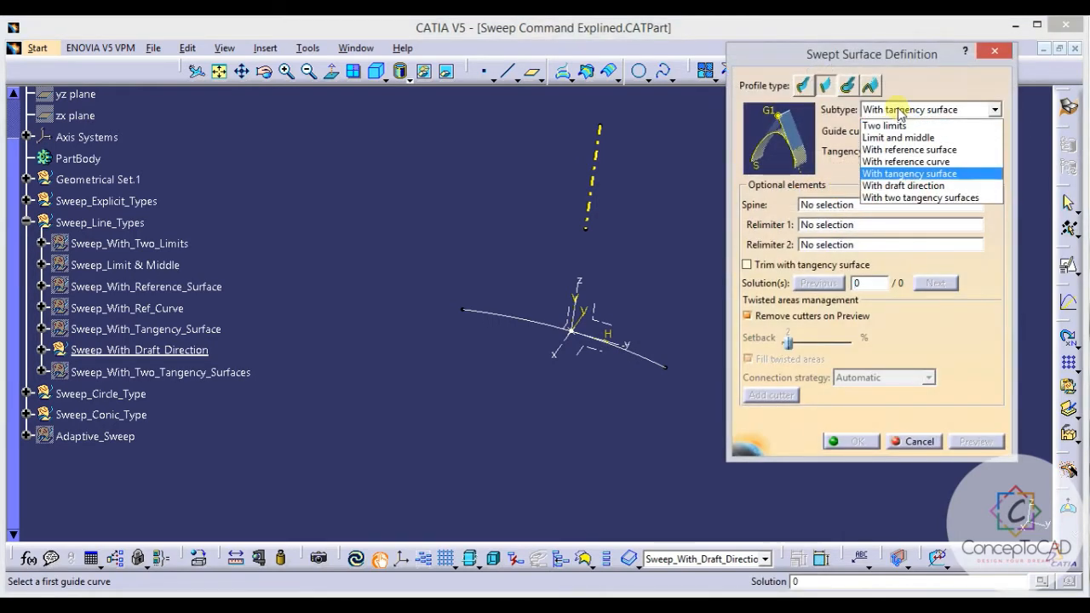
left_click(905, 190)
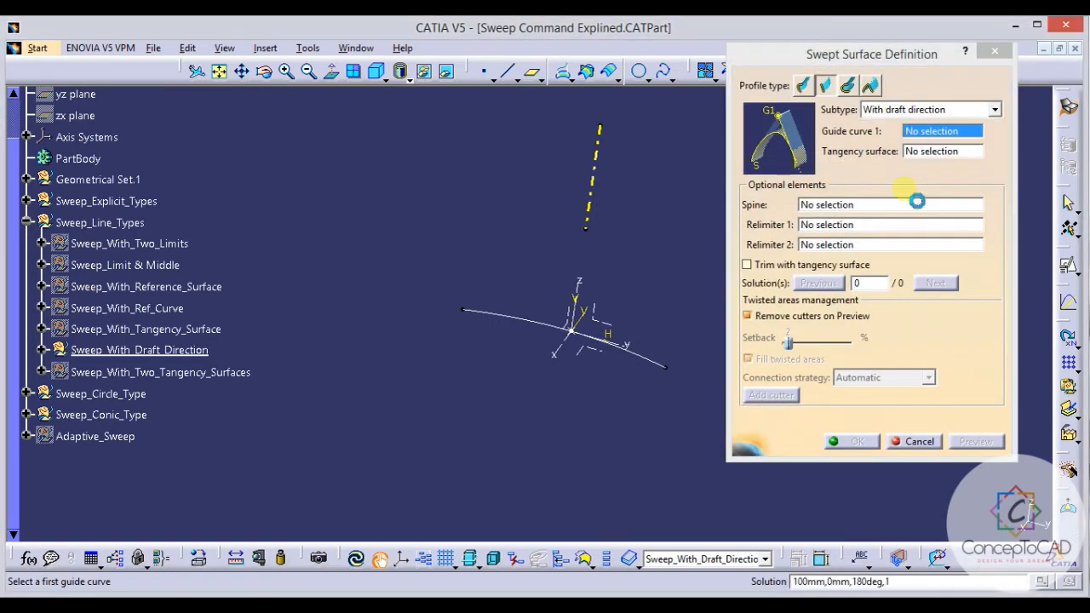
middle_click_drag(602, 265, 589, 231)
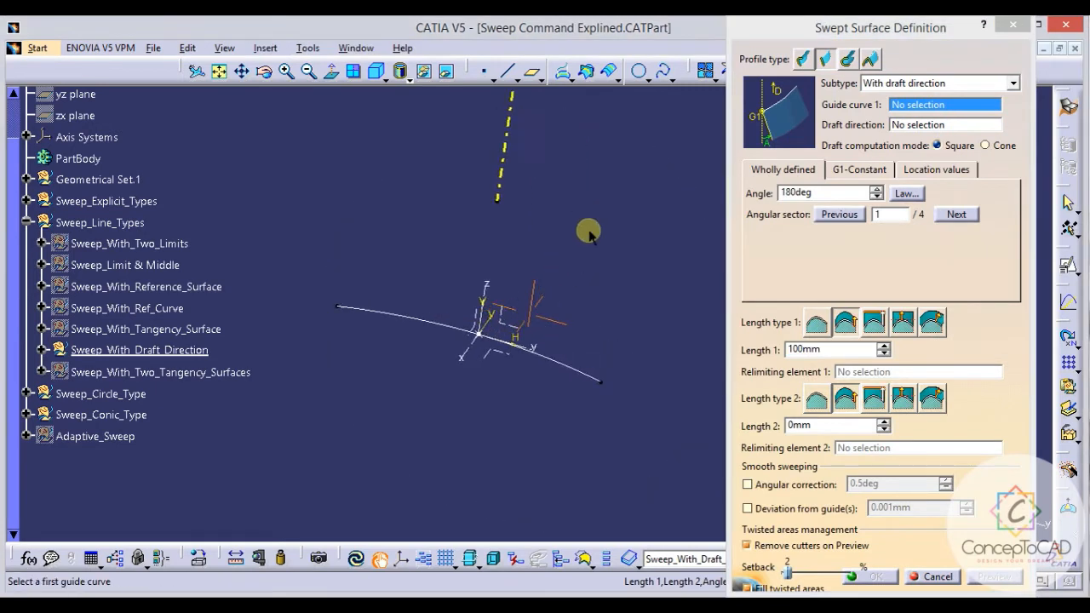
left_click(574, 371)
mouse_move(574, 371)
middle_mouse_down()
mouse_move(584, 267)
mouse_move(644, 310)
middle_mouse_up()
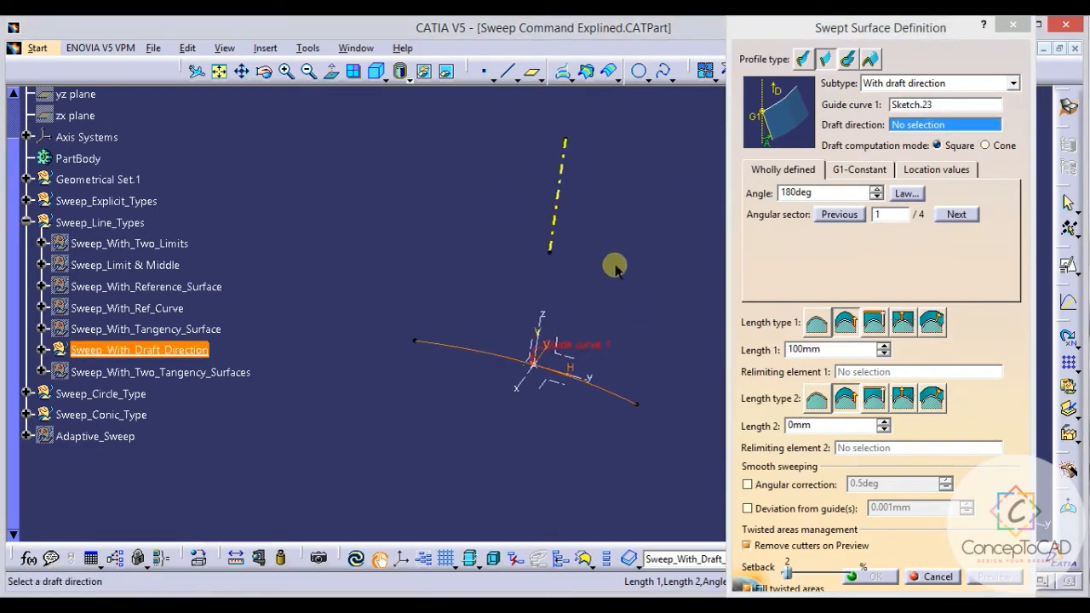
middle_click_drag(594, 249, 586, 234)
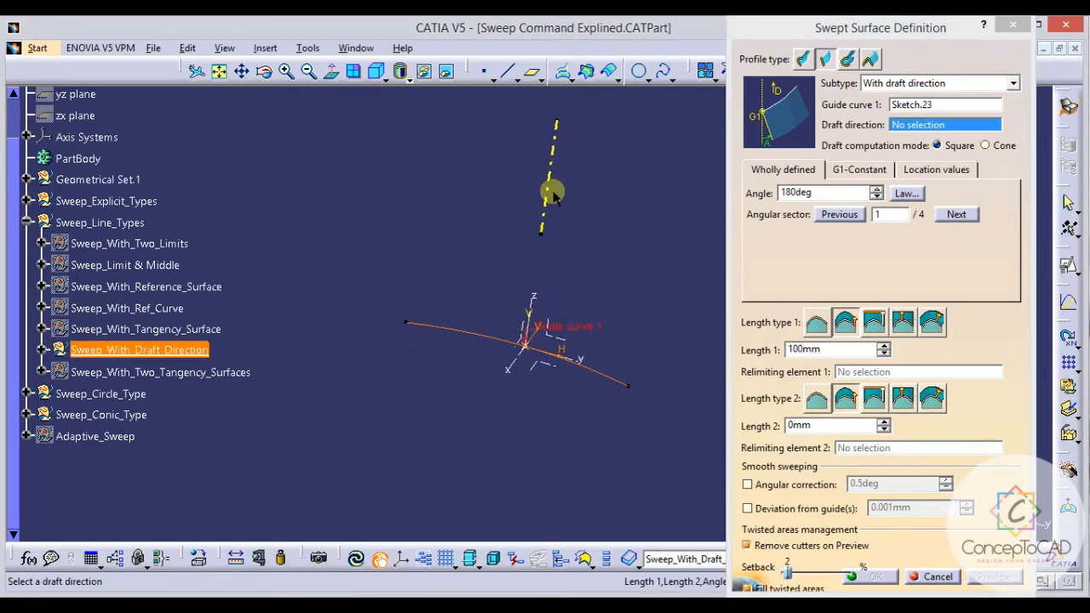
mouse_move(534, 261)
middle_mouse_down()
mouse_move(497, 309)
mouse_move(555, 220)
mouse_move(525, 284)
mouse_move(537, 345)
mouse_move(542, 260)
middle_mouse_up()
left_click(511, 245)
Set the draft angle to 15 deg in the wholly defined mode and preview the sweep.
left_click(779, 193)
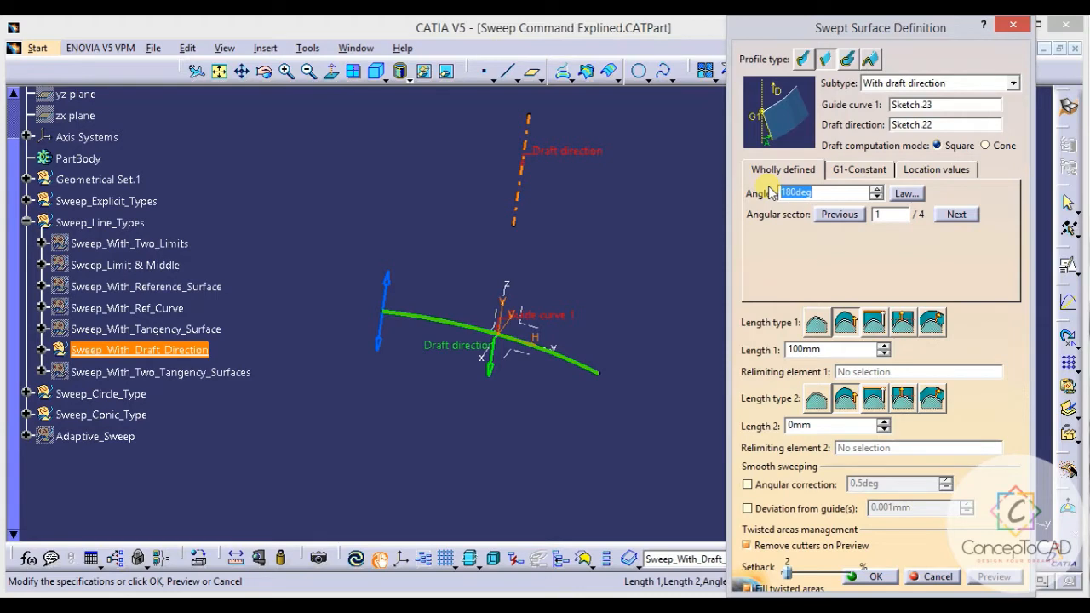
type("15")
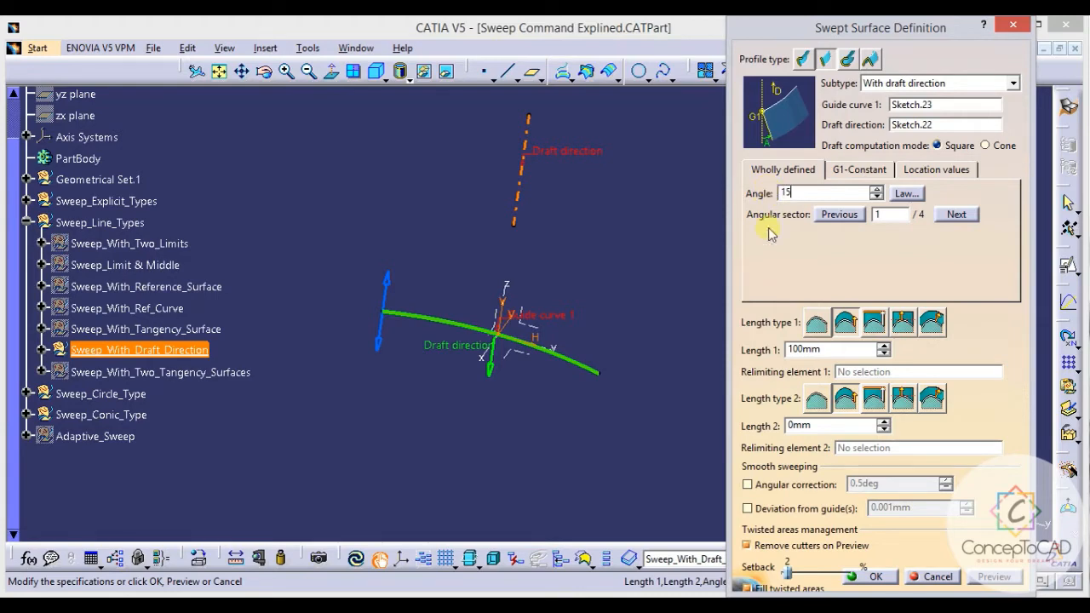
left_click(1007, 579)
Examine the previewed surface against the draft direction line and the angular sector arrows at the guide curve's end.
mouse_move(452, 400)
middle_mouse_down()
mouse_move(443, 374)
mouse_move(477, 309)
middle_mouse_up()
middle_click_drag(497, 375, 517, 311)
mouse_move(465, 348)
middle_mouse_down()
mouse_move(480, 382)
mouse_move(457, 344)
middle_mouse_up()
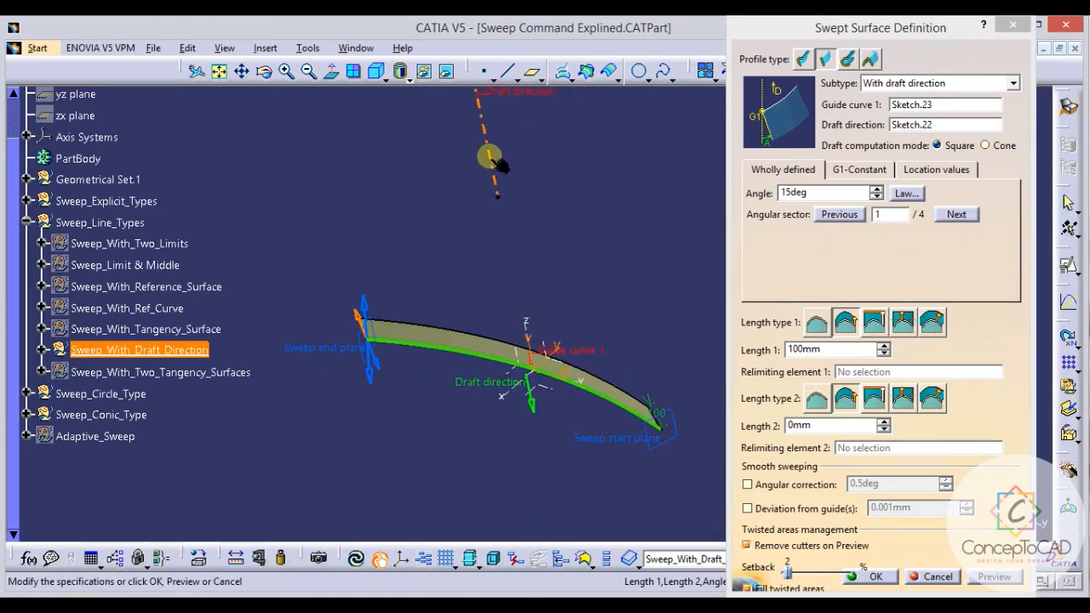
middle_click_drag(487, 163, 525, 253)
middle_click_drag(516, 196, 520, 267)
middle_click_drag(521, 267, 516, 188)
middle_click_drag(445, 311, 536, 243)
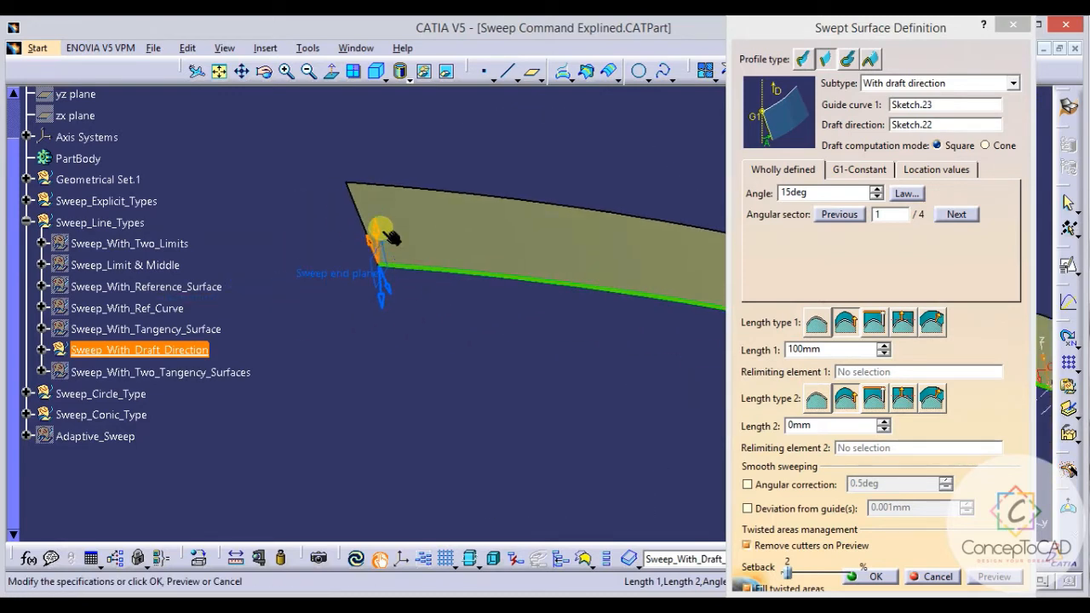
middle_click_drag(392, 237, 326, 287)
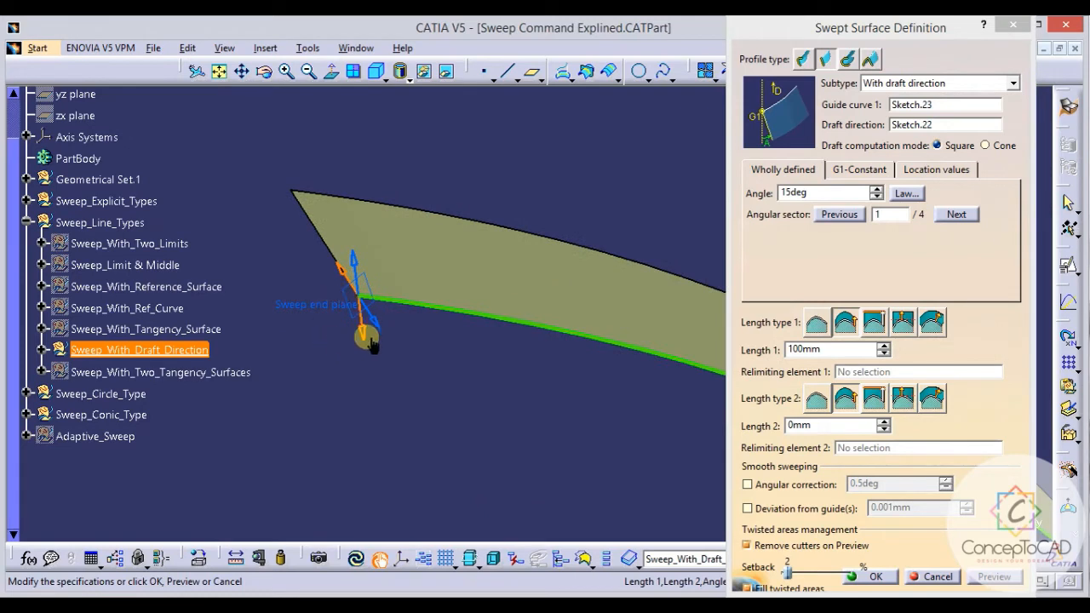
middle_click_drag(593, 312, 573, 307)
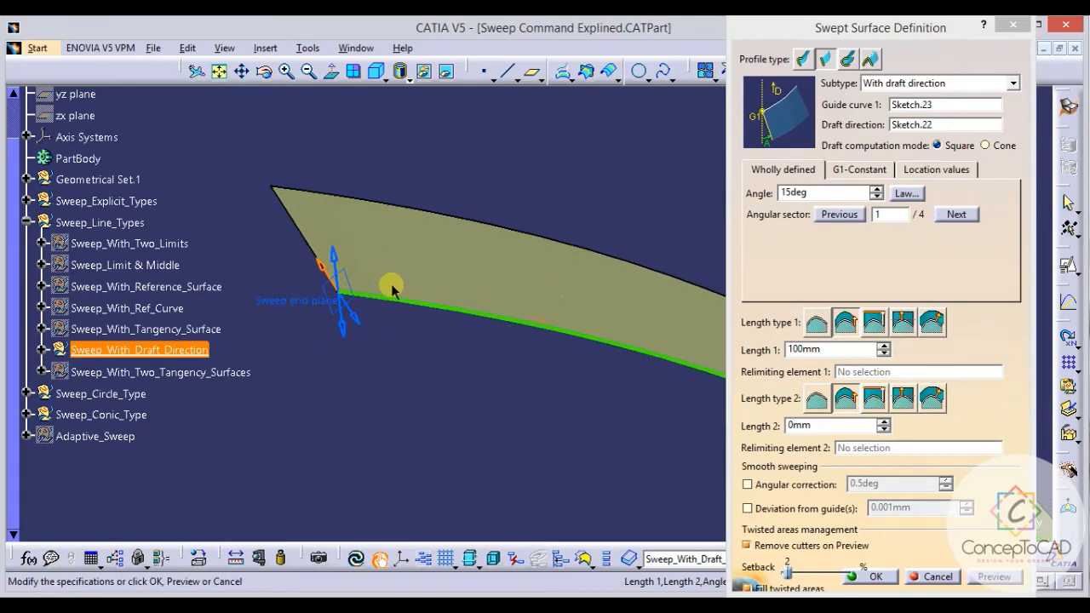
middle_click_drag(378, 275, 401, 267)
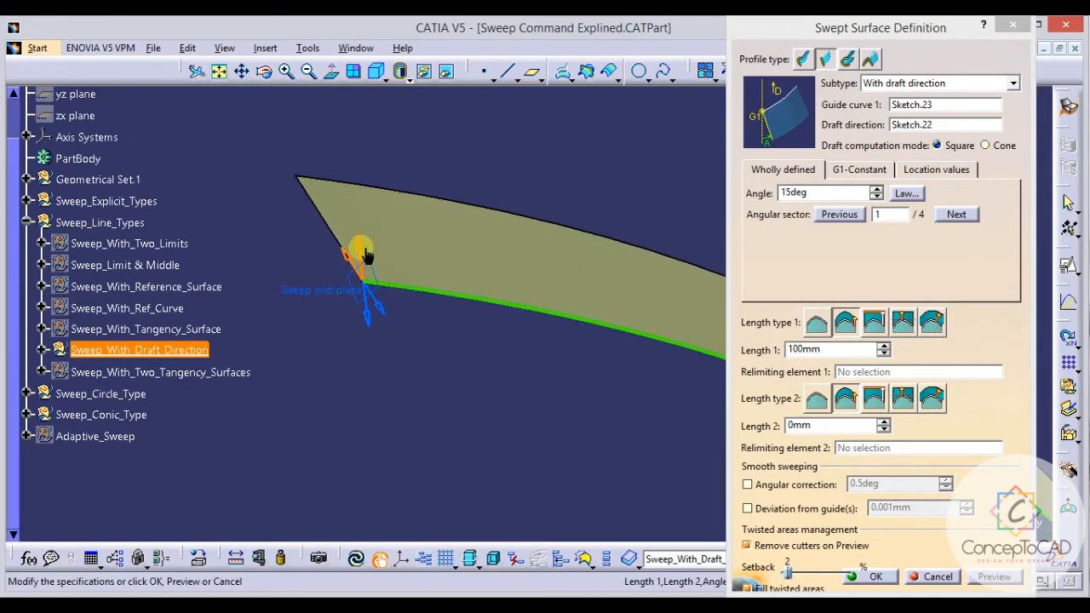
Choose angular sector 2 from the arrows on the guide curve, update the preview, and cycle through the other sectors back to 2.
left_click(364, 255)
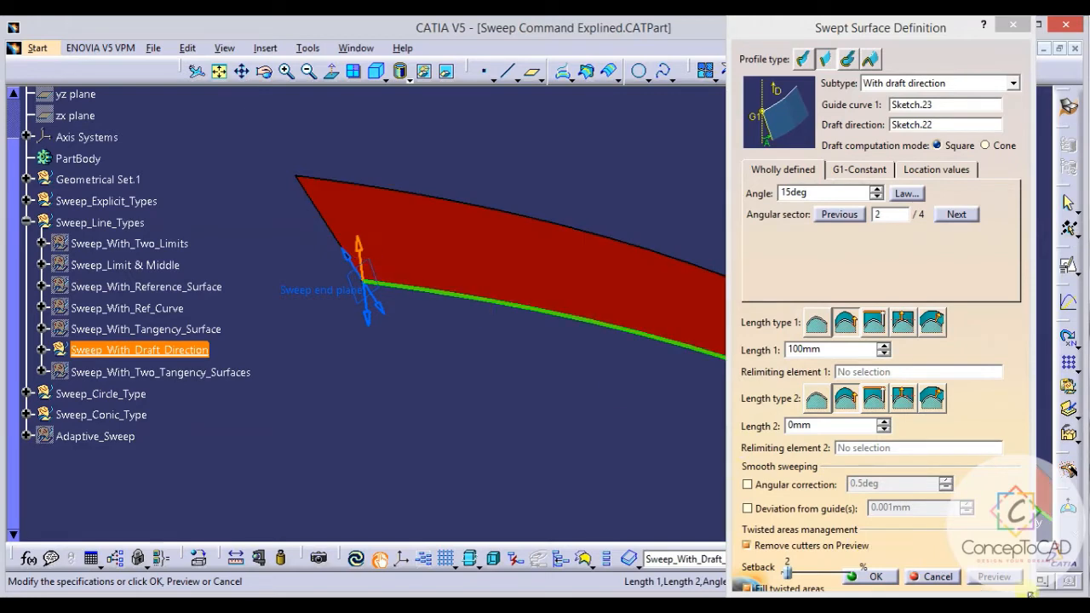
mouse_move(587, 391)
middle_mouse_down()
mouse_move(555, 385)
mouse_move(582, 380)
middle_mouse_up()
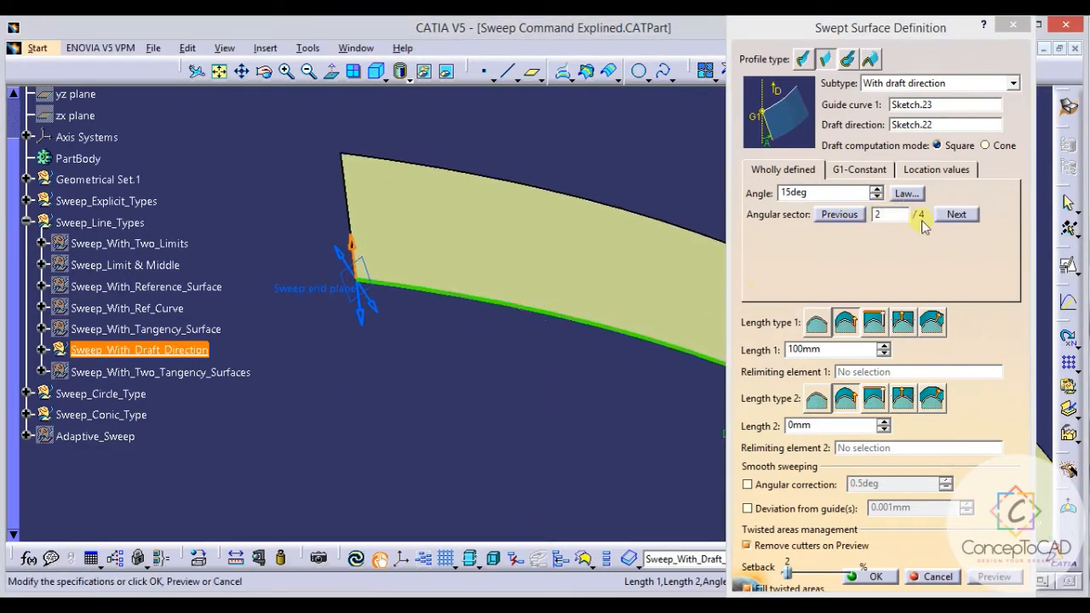
left_click(960, 217)
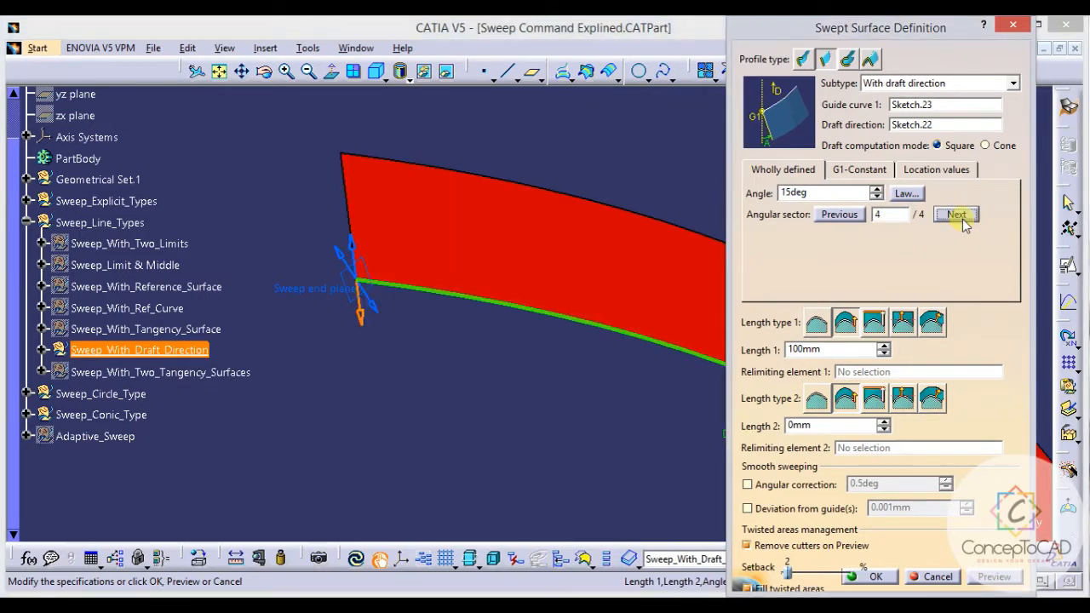
left_click(958, 215)
left_click(957, 215)
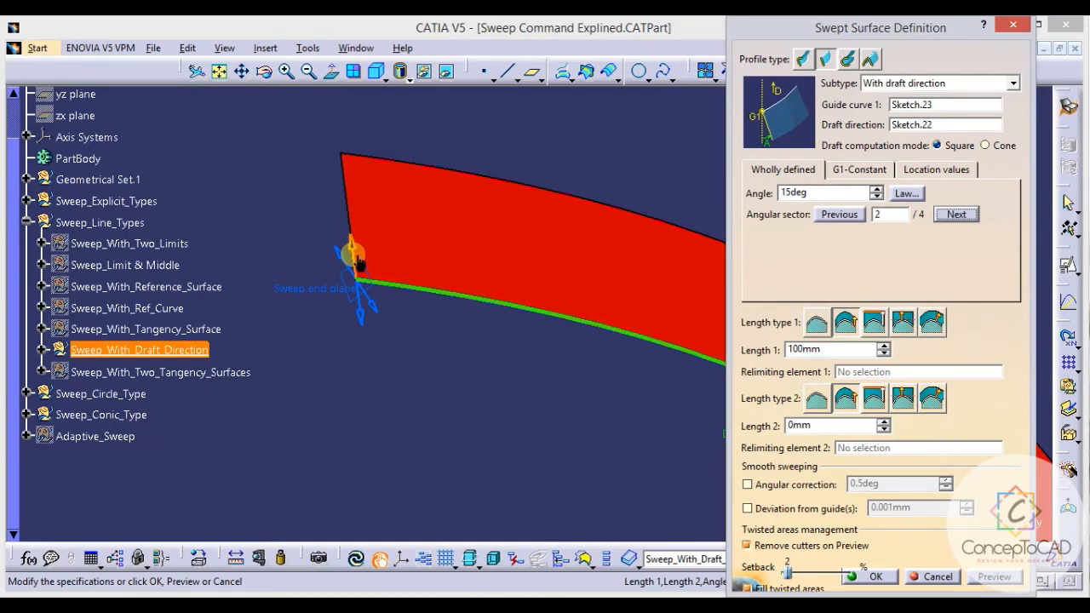
Preview and create the draft-direction sweep with sector 2, then inspect it together with the direction line.
left_click(993, 579)
left_click(870, 578)
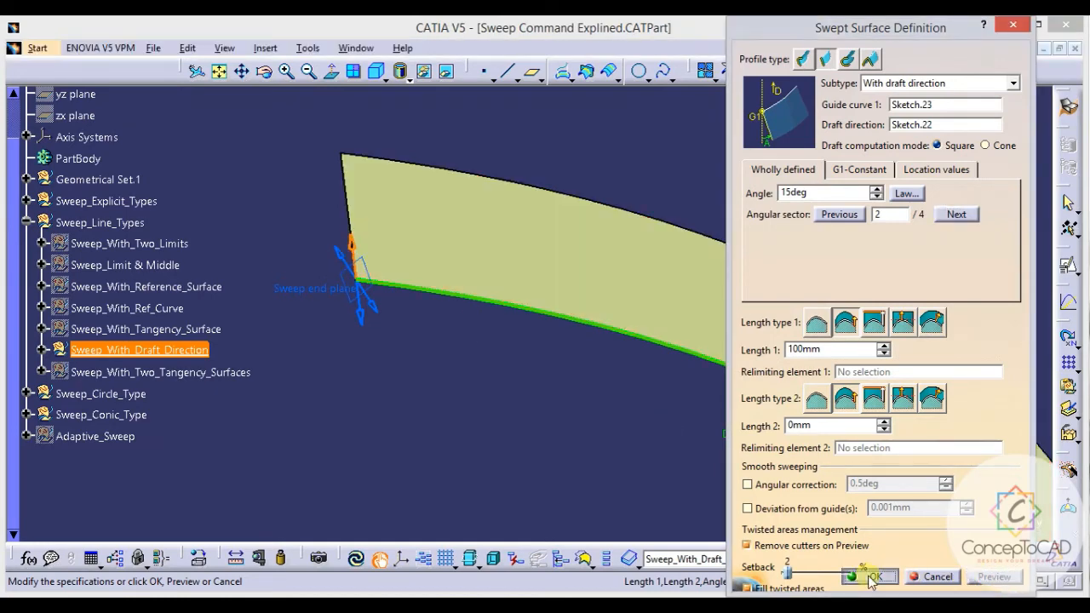
middle_click_drag(572, 364, 486, 339)
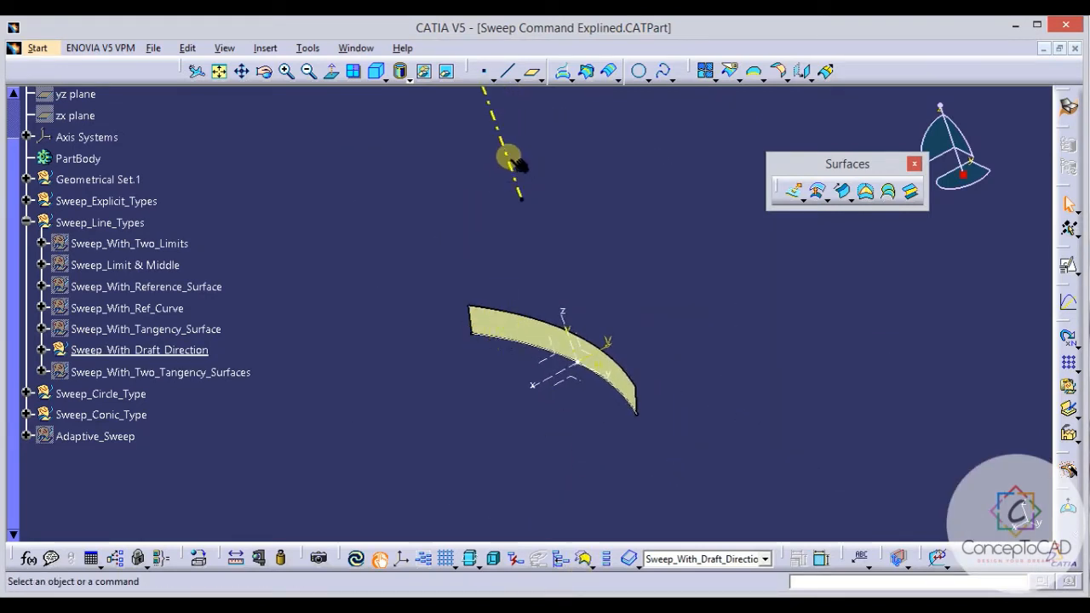
middle_click_drag(551, 250, 560, 302)
middle_click_drag(475, 280, 631, 515)
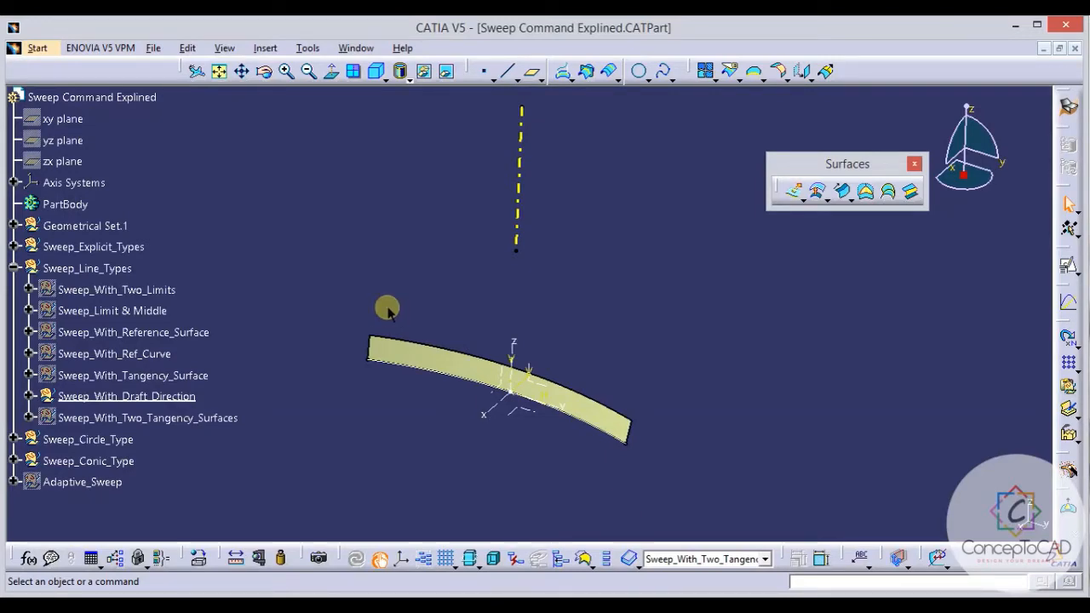
Make Sweep_With_Two_Tangency_Surfaces the in-work object, hide the Sweep_With_Draft_Direction set and view the two half-cylinder surfaces.
scroll(385, 309, "down", 1)
right_click(173, 377)
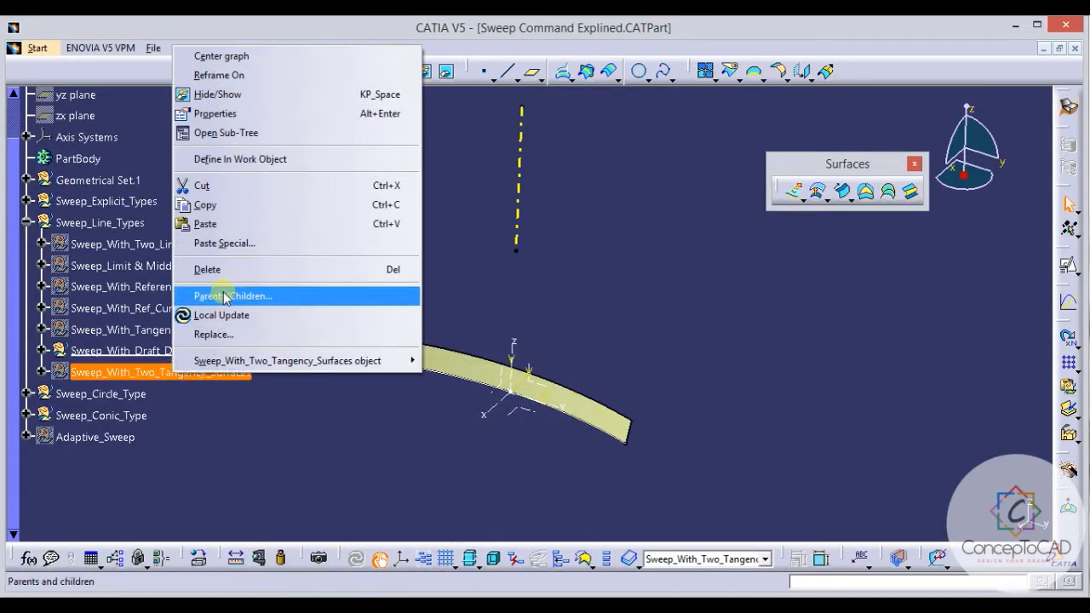
left_click(242, 158)
right_click(209, 350)
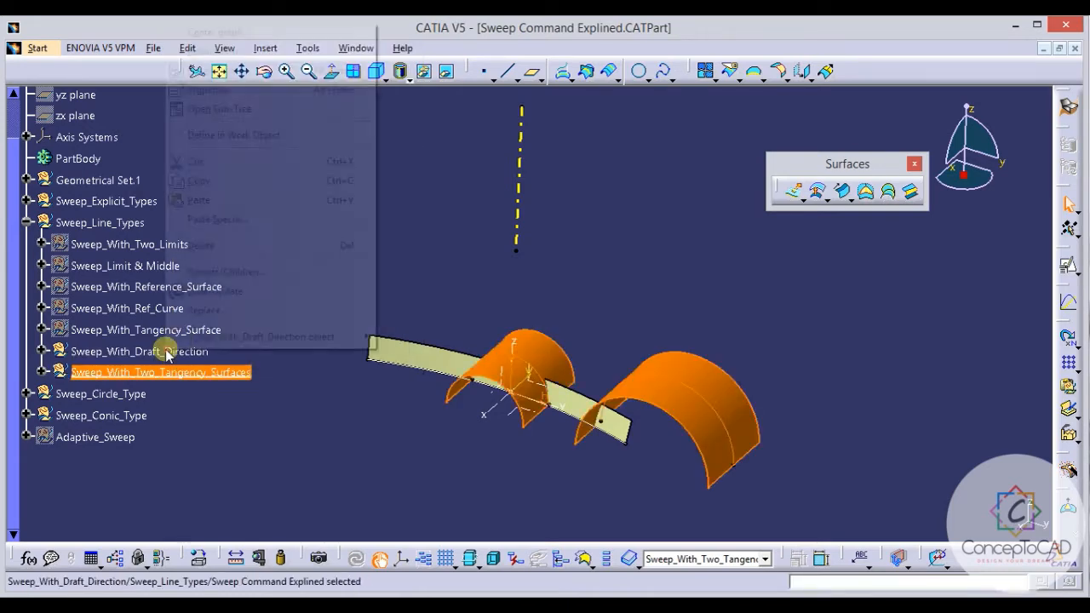
left_click(218, 69)
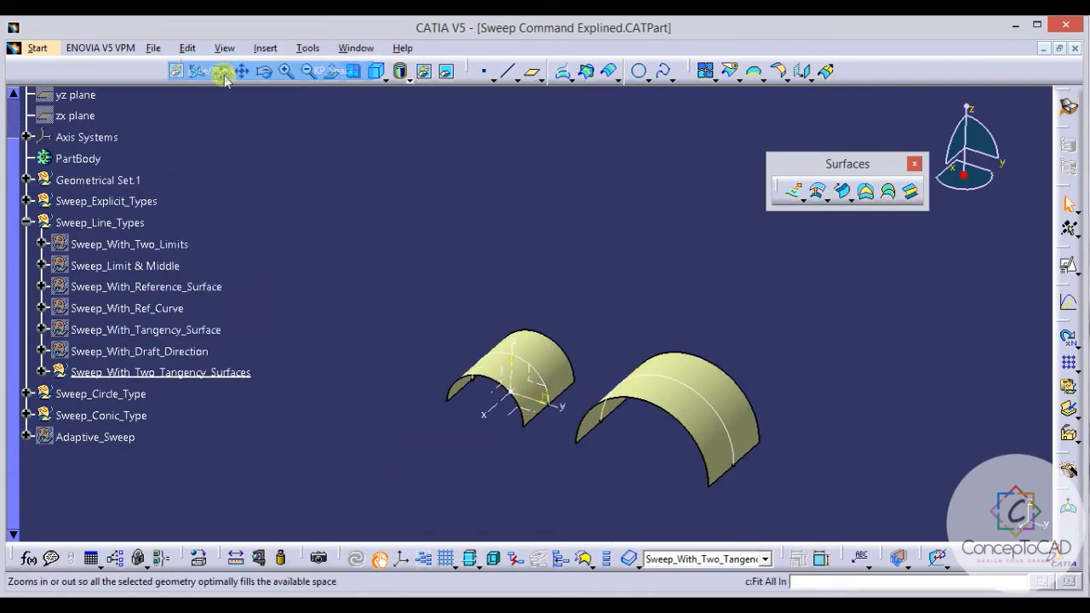
left_click(578, 295)
middle_click_drag(579, 296, 586, 236)
middle_click_drag(587, 294, 557, 219)
middle_click_drag(610, 244, 577, 255)
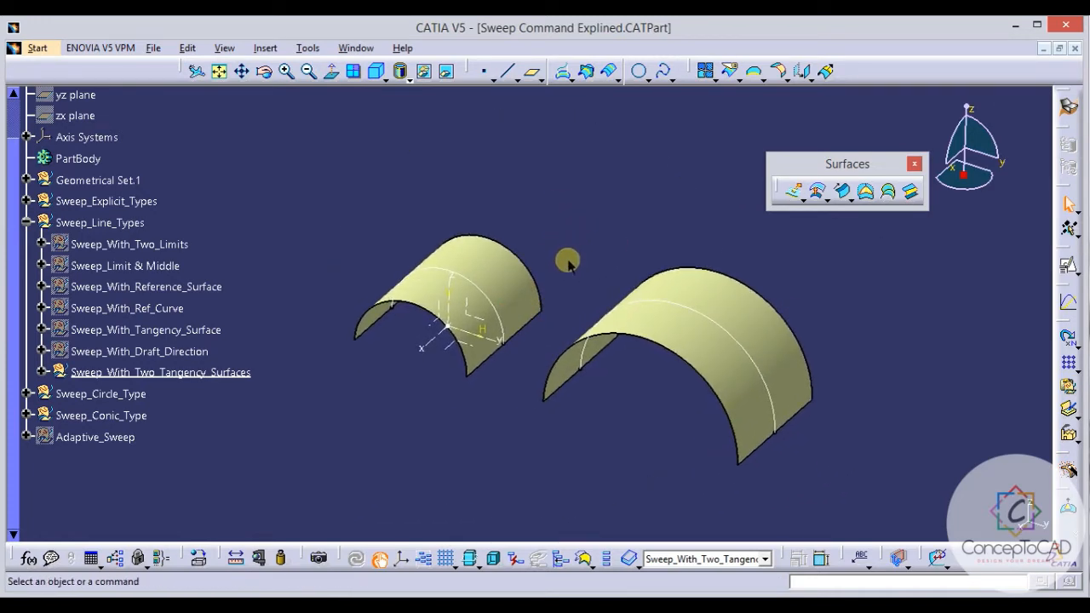
Start a line-profile sweep with two tangency surfaces and set the X axis as its spine.
left_click(843, 192)
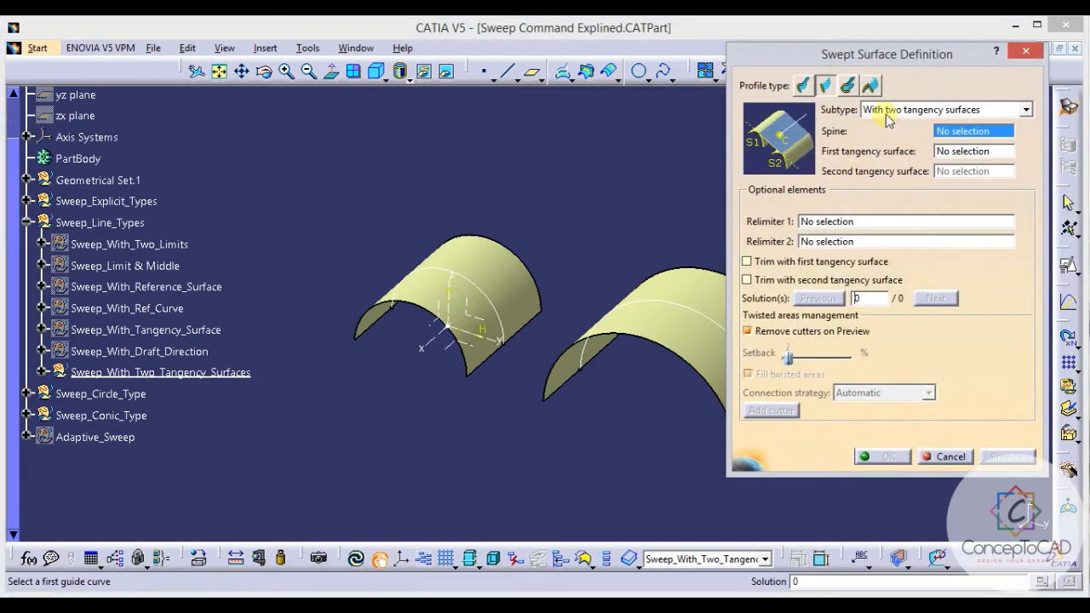
left_click(894, 111)
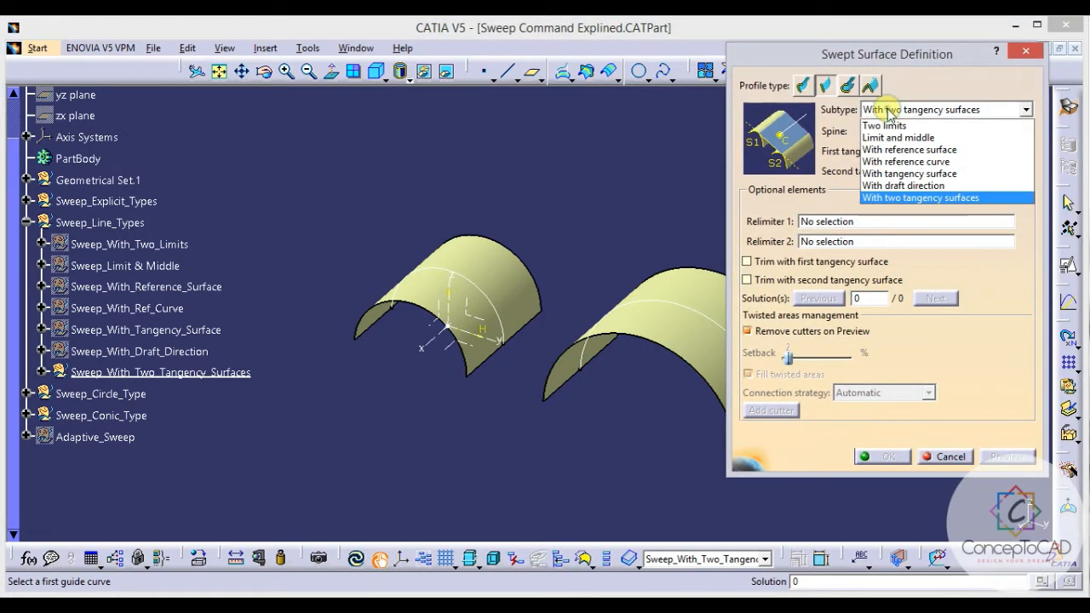
left_click(912, 198)
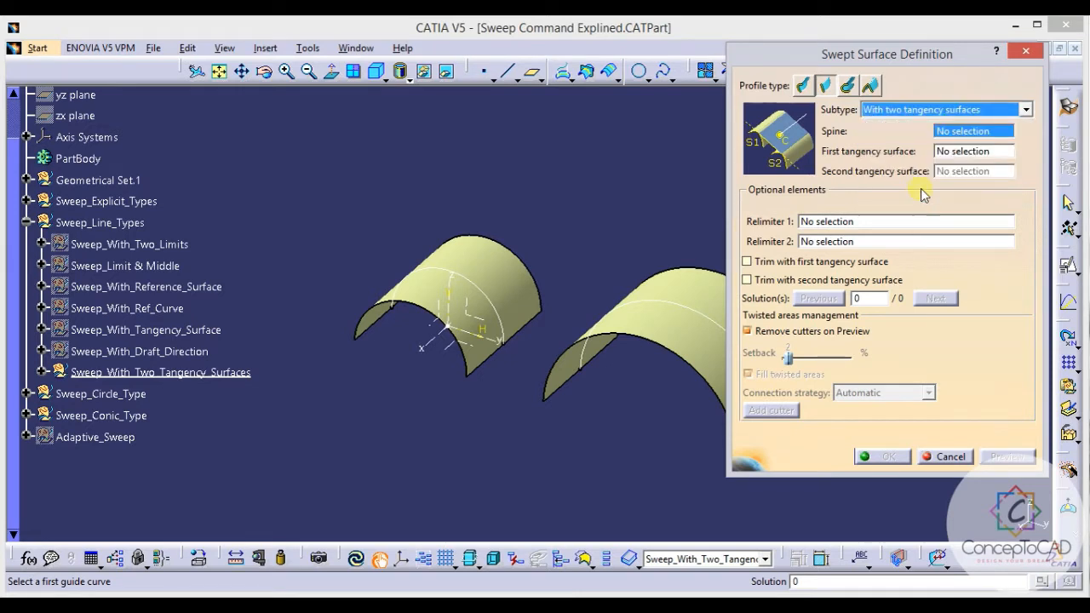
right_click(962, 133)
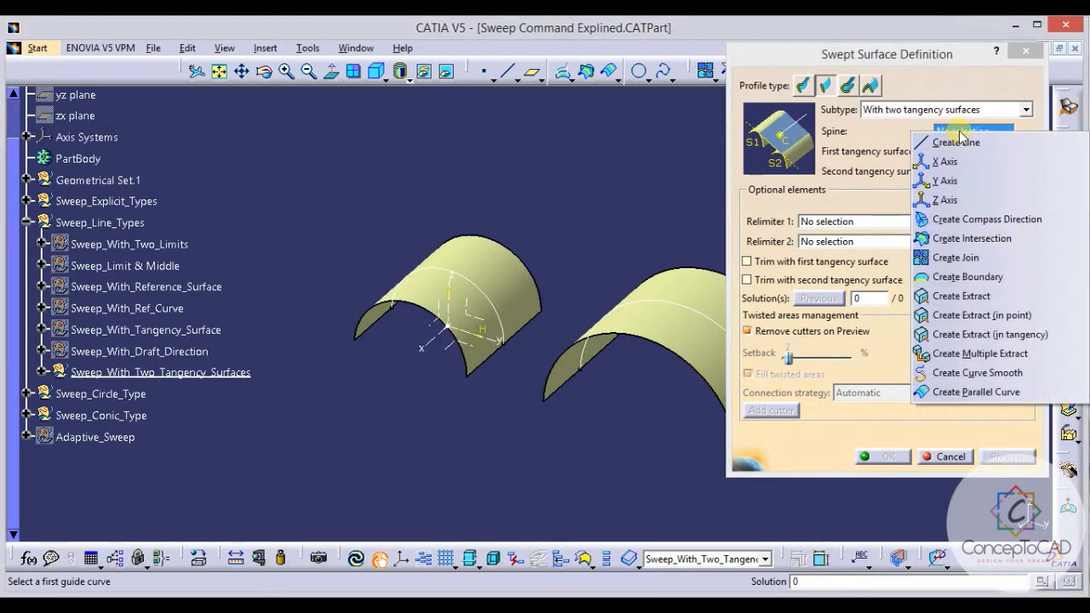
left_click(966, 161)
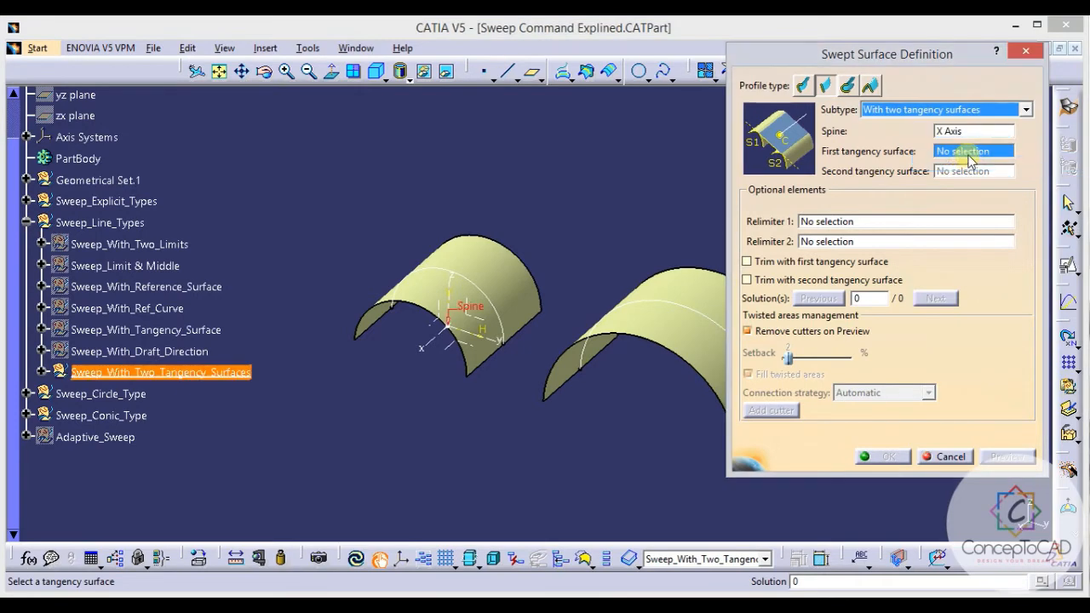
Assign the larger half-cylinder as first tangency surface and the smaller half-cylinder as second tangency surface.
middle_click_drag(588, 243, 548, 187)
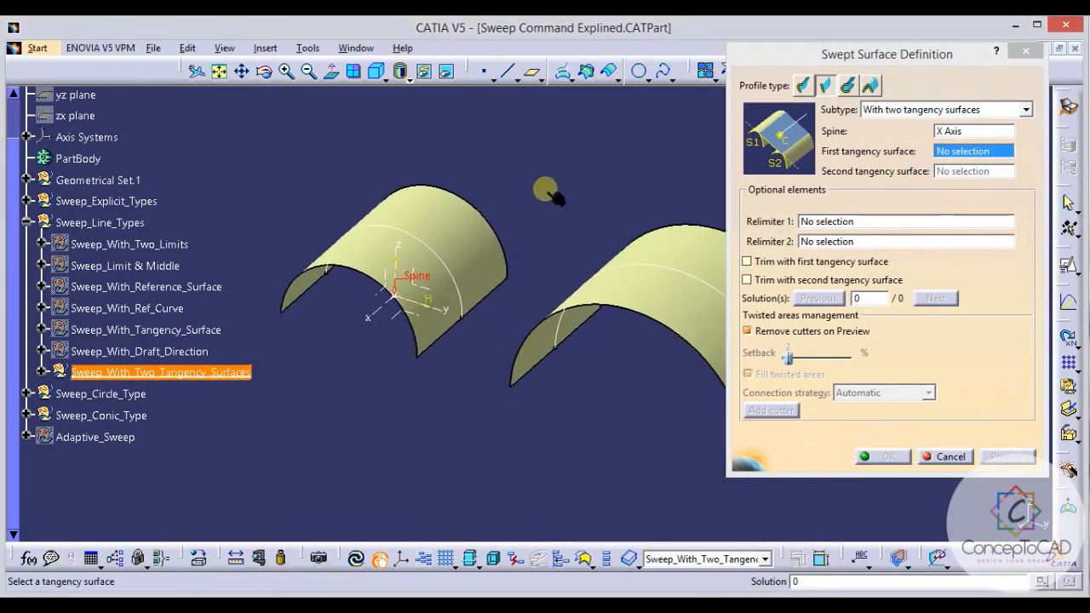
left_click(669, 305)
middle_click_drag(571, 255, 565, 277)
left_click(418, 261)
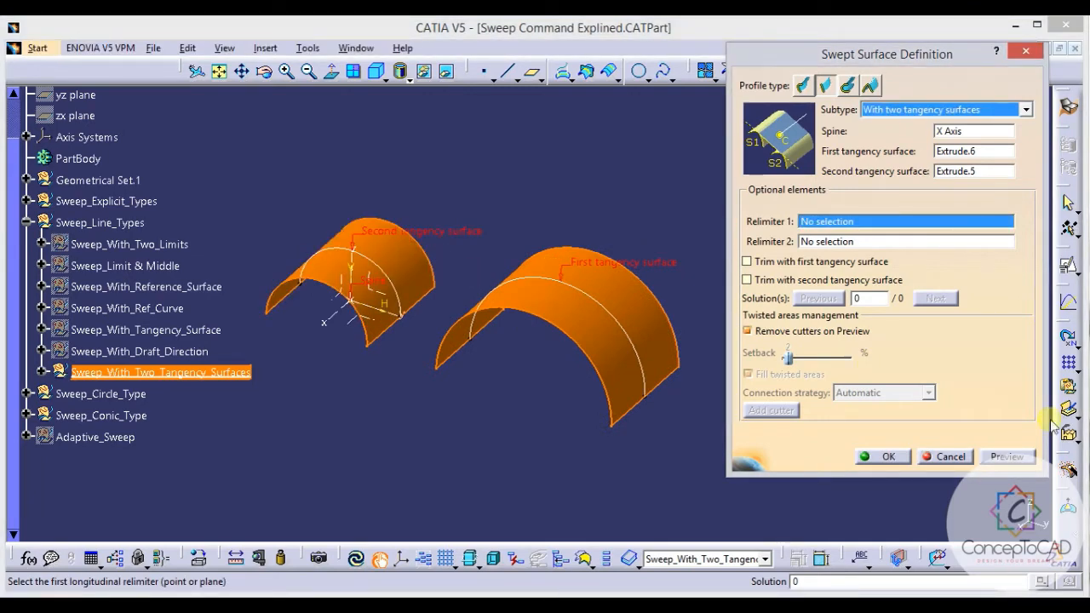
Preview and create the sweep between the two half-cylinders, then inspect its tangent transitions from several angles.
left_click(1009, 457)
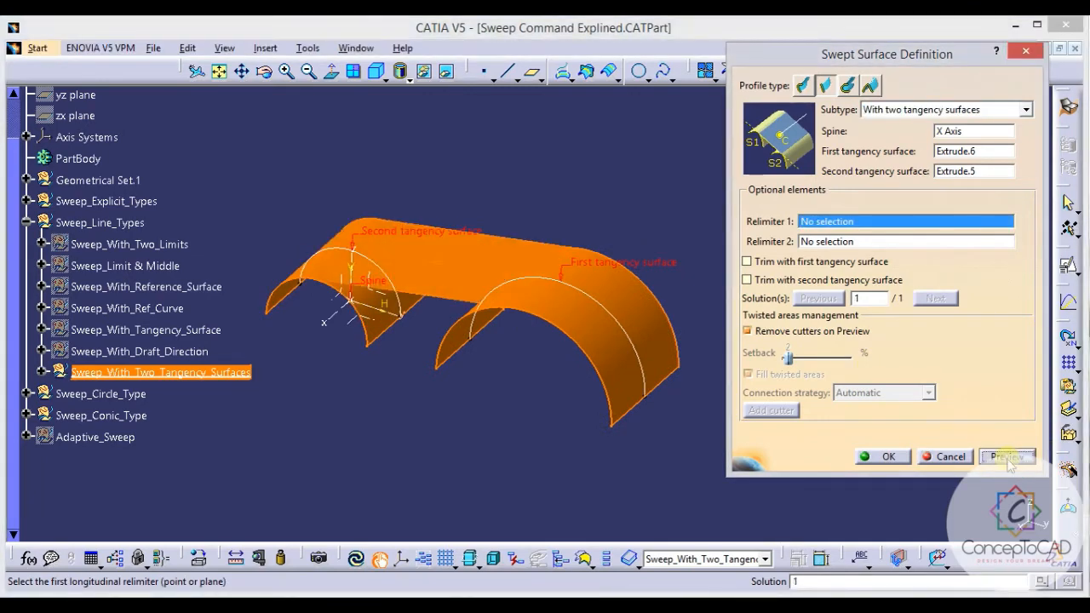
middle_click_drag(445, 333, 463, 320)
left_click(885, 457)
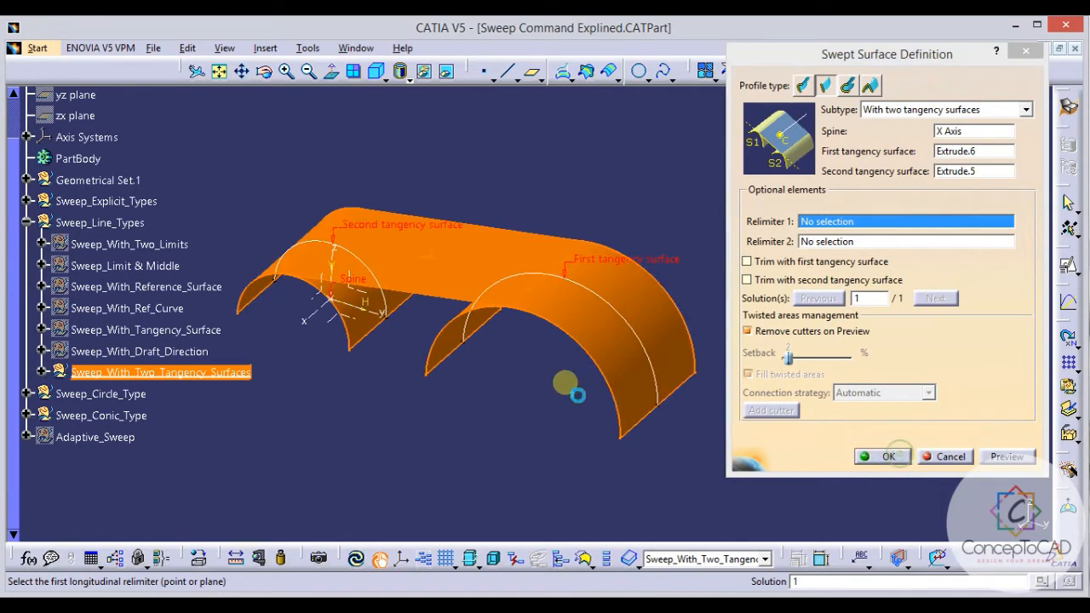
middle_click_drag(596, 341, 625, 346)
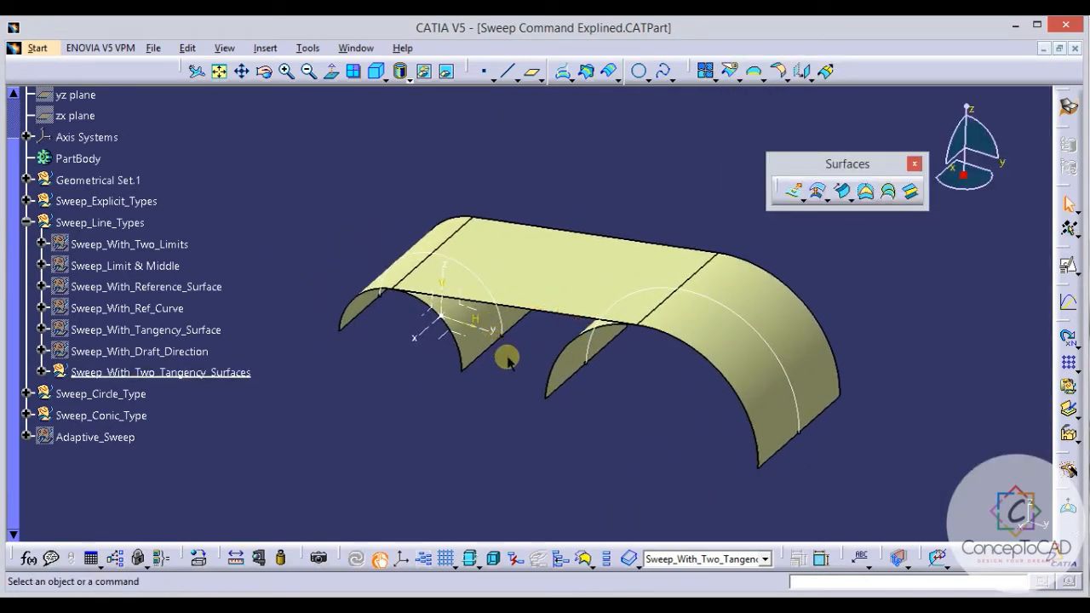
middle_click_drag(508, 358, 542, 333)
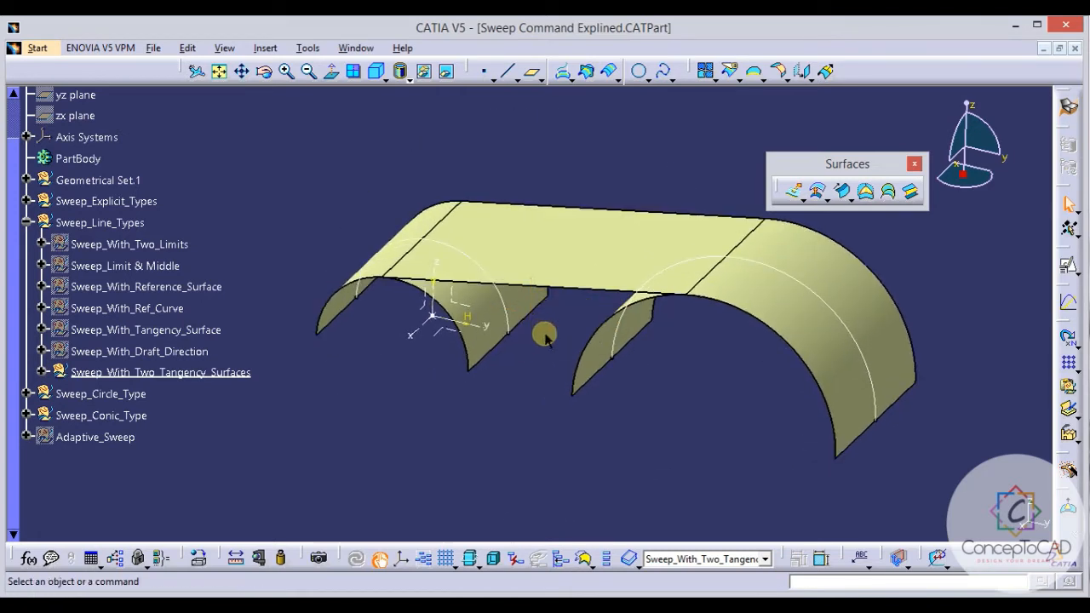
middle_click_drag(609, 339, 483, 407)
middle_click_drag(484, 368, 484, 342)
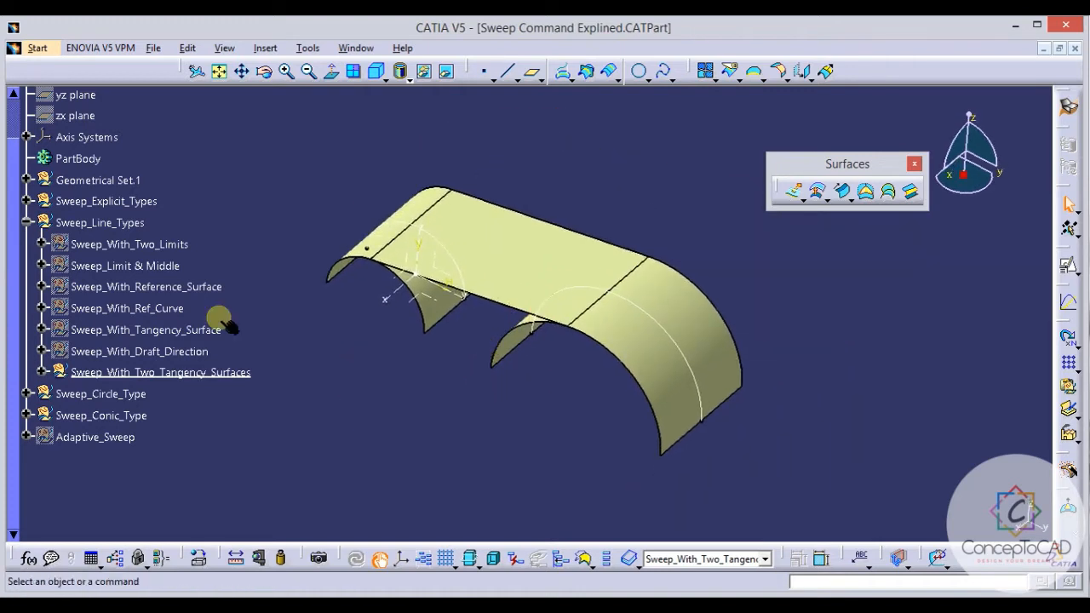
Collapse the Sweep_Line_Types set and make Sweep_Circle_Type the in-work object.
left_click(27, 223)
left_click(101, 222)
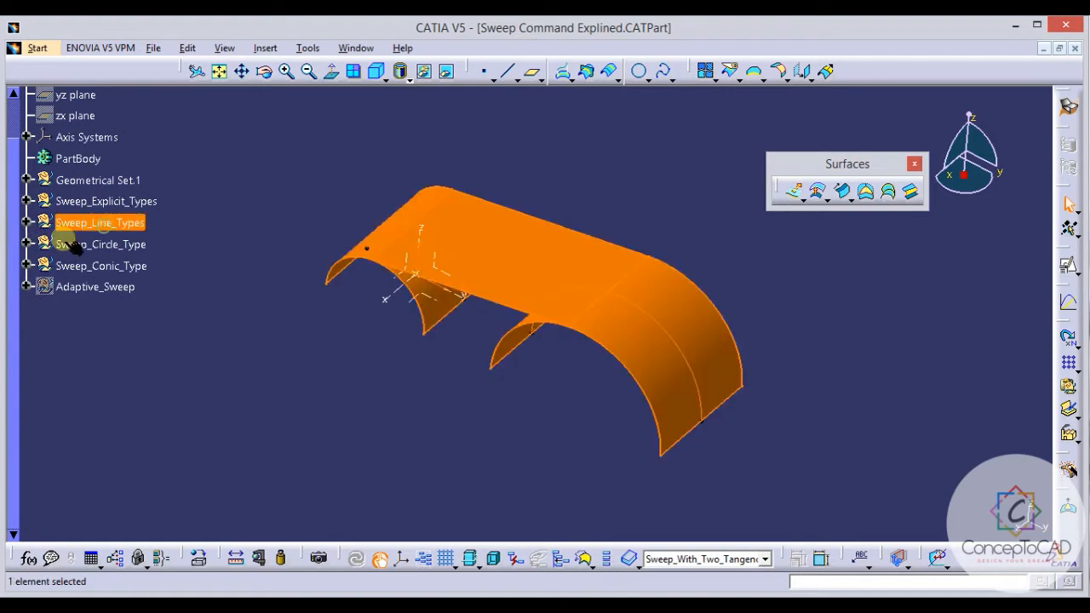
left_click(71, 244)
right_click(71, 247)
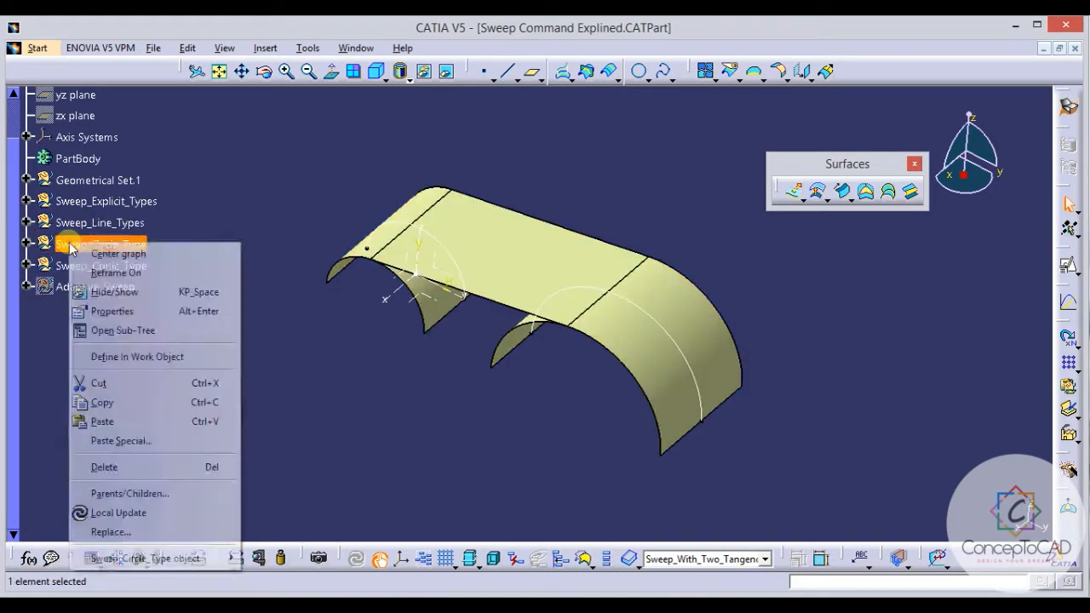
left_click(141, 359)
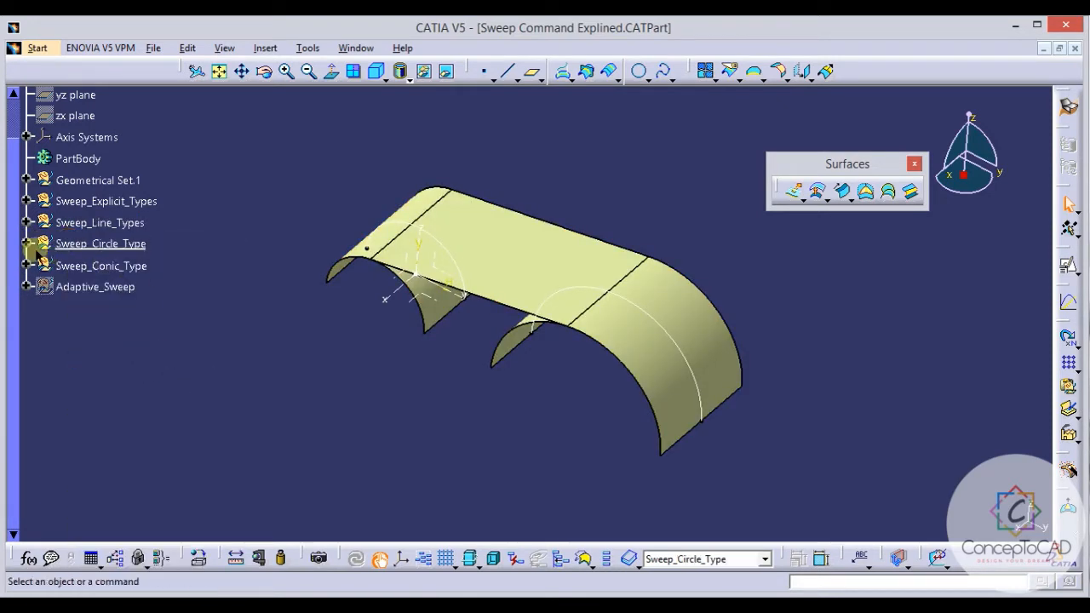
Hide the Sweep_With_Two_Tangency_Surfaces set inside Sweep_Line_Types and collapse the line types again.
right_click(78, 227)
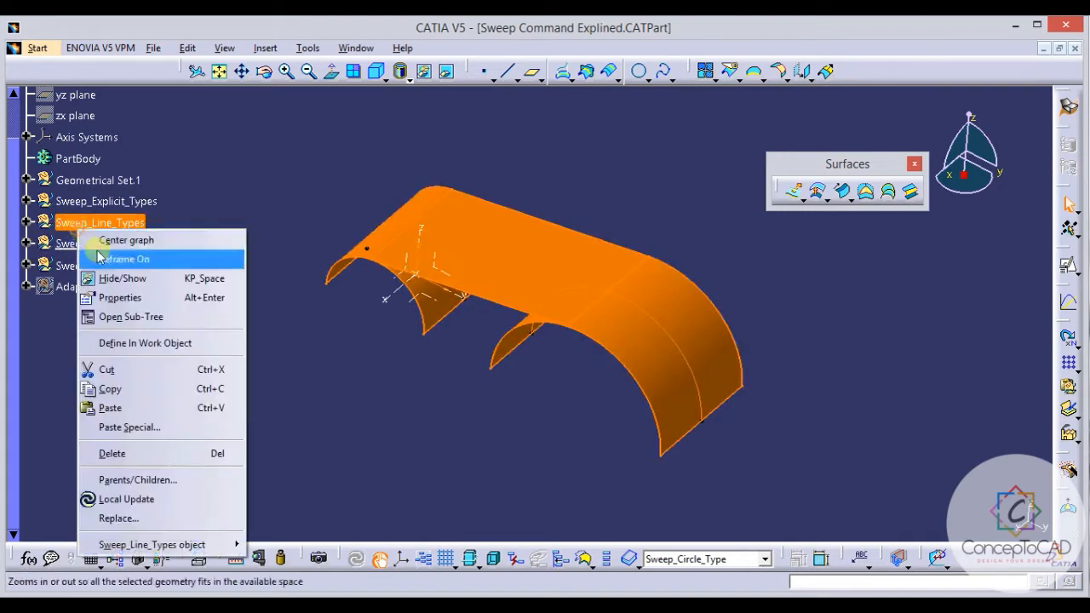
left_click(23, 223)
left_click(26, 223)
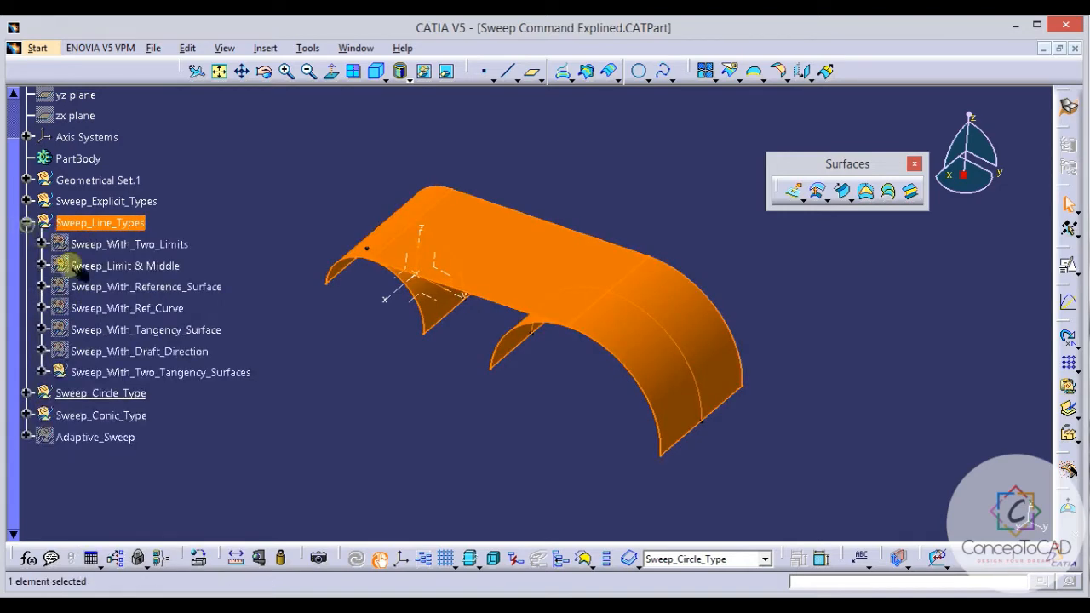
right_click(106, 372)
left_click(162, 94)
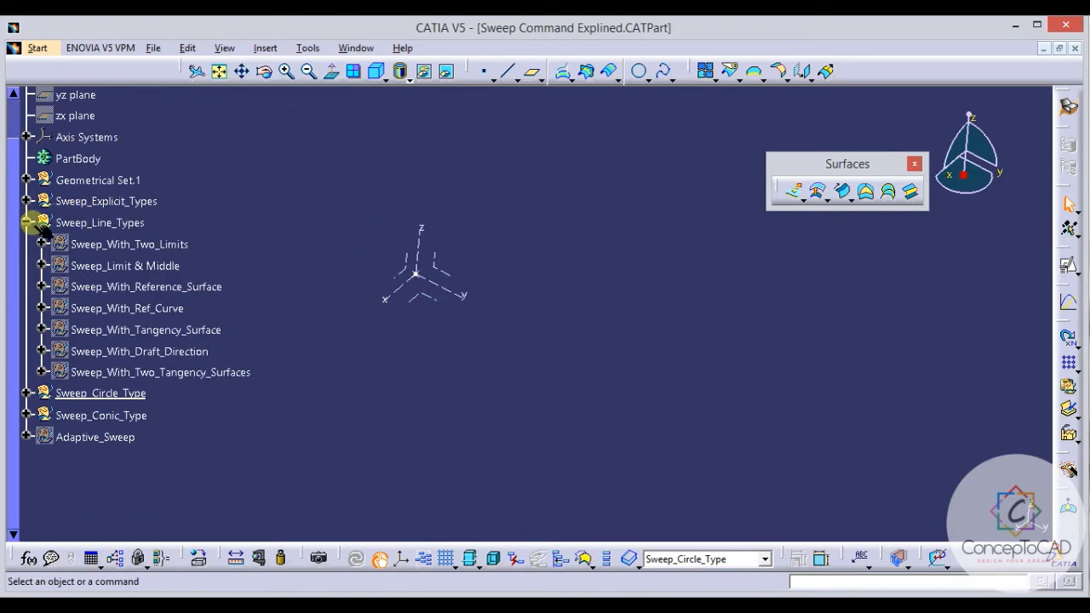
left_click(26, 223)
Expand Sweep_Circle_Type and make its Sweep_With_Three_Guides set the in-work object.
left_click(27, 244)
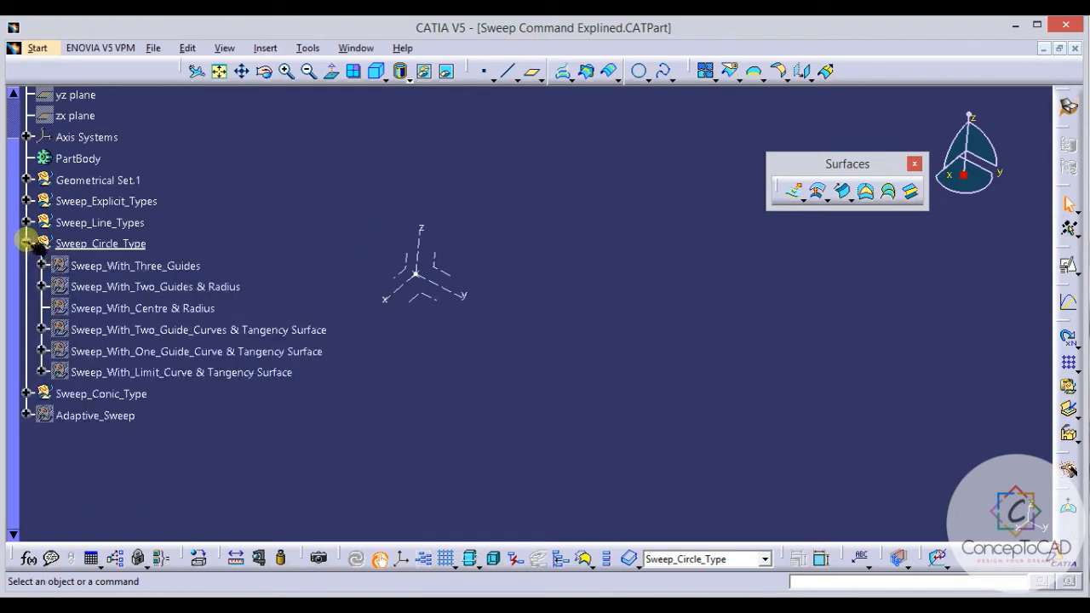
right_click(89, 266)
left_click(141, 381)
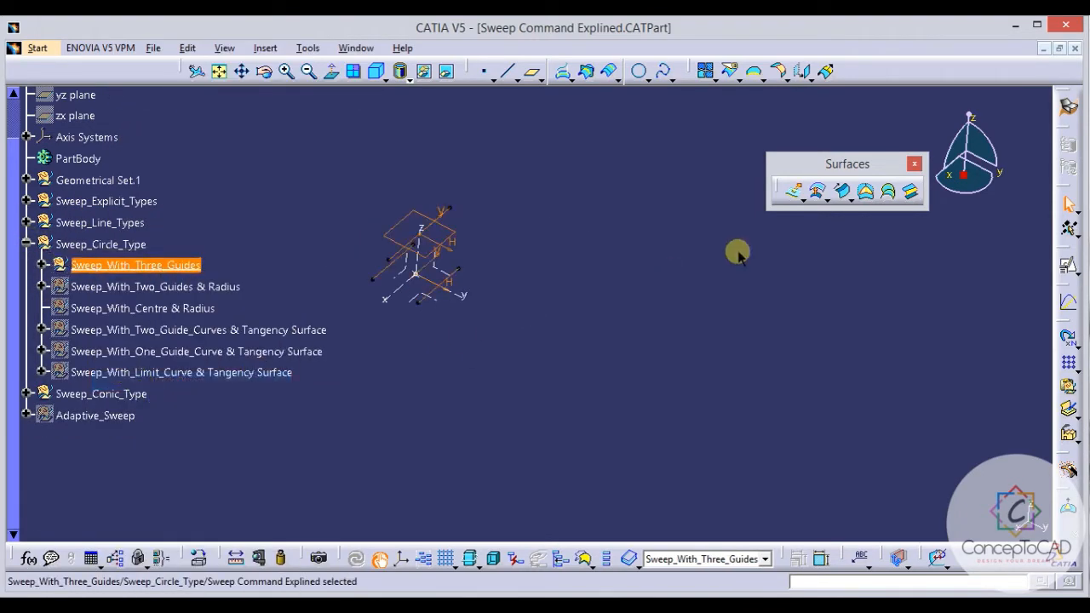
Start a circle-profile sweep with the Three guides subtype.
left_click(842, 194)
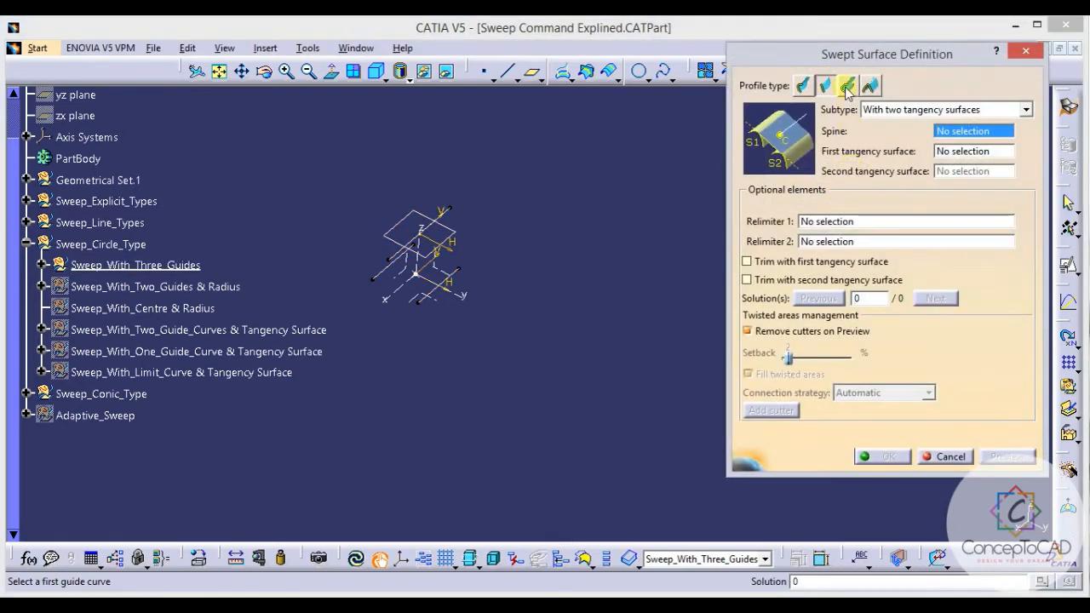
left_click(847, 87)
left_click(885, 110)
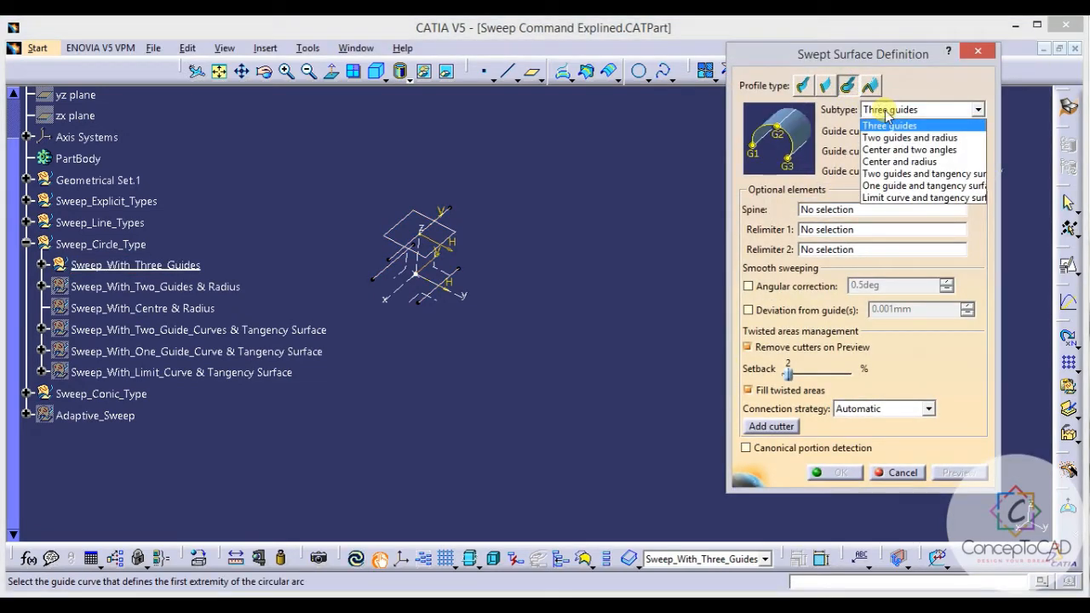
left_click(886, 125)
Assign one lower line as guide curve 1, the raised middle line as guide curve 2 and the other lower line as guide curve 3.
middle_click_drag(565, 280, 469, 247)
left_click(461, 247)
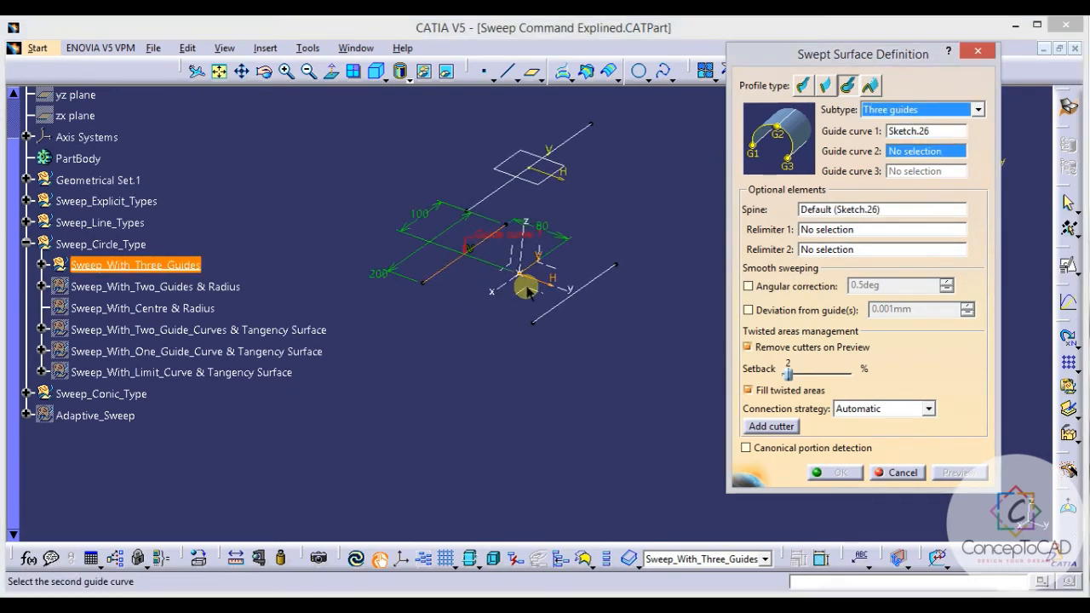
middle_click_drag(592, 286, 571, 310)
left_click(492, 209)
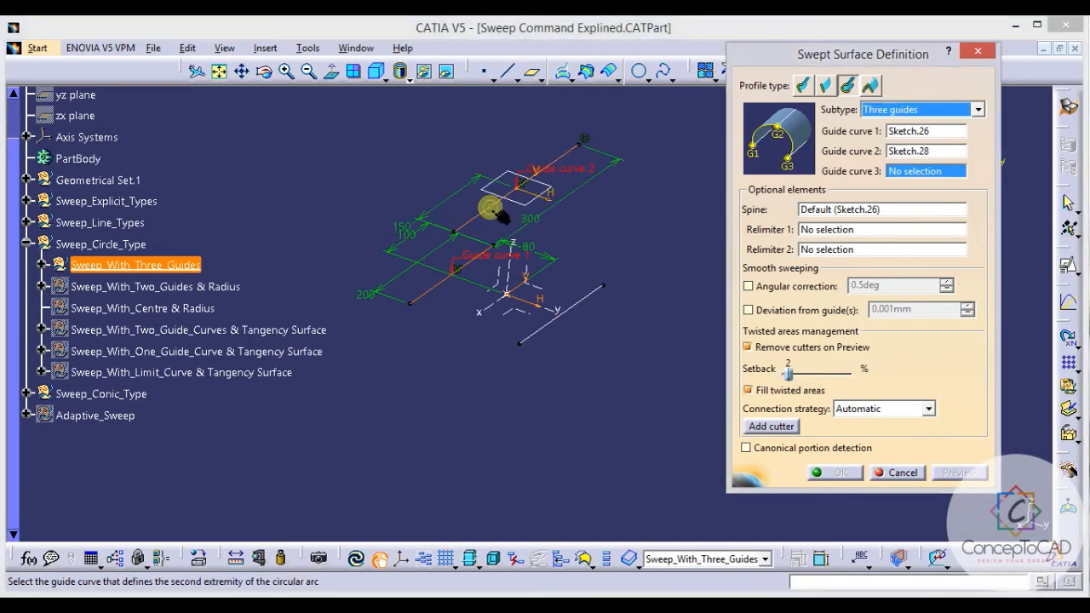
left_click(591, 291)
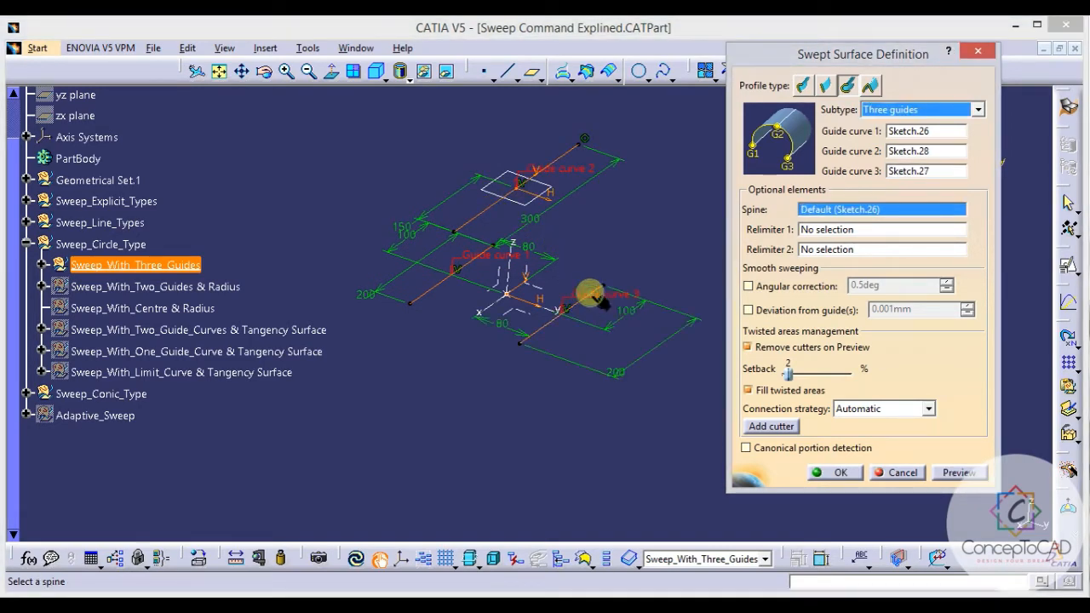
Preview and create the three-guide circular sweep, then inspect the arched surface along its guide lines.
left_click(960, 473)
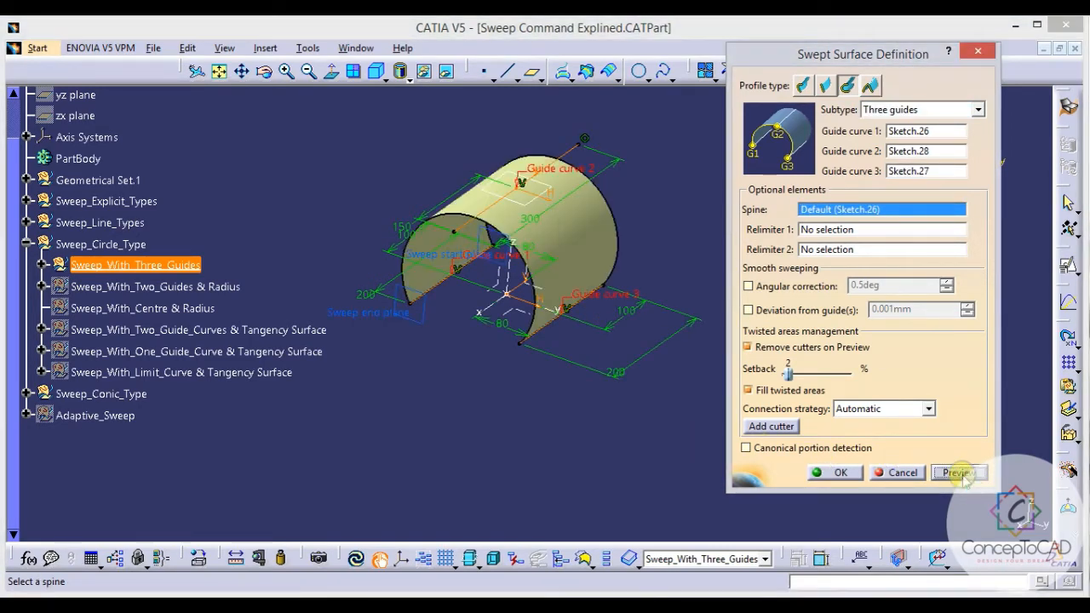
left_click(837, 472)
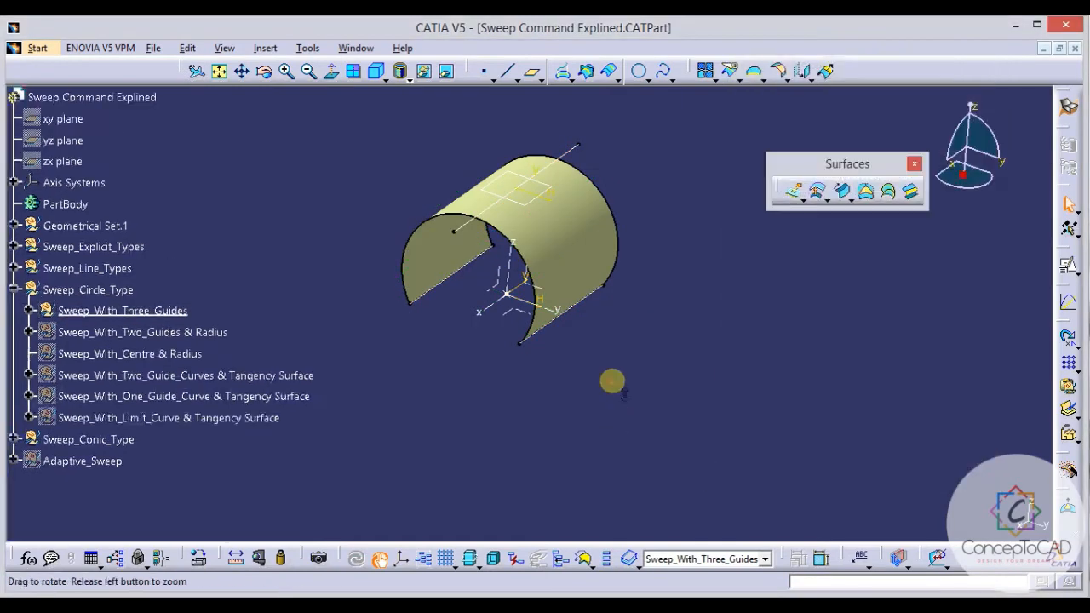
middle_click_drag(613, 382, 681, 266)
middle_click_drag(560, 351, 589, 334)
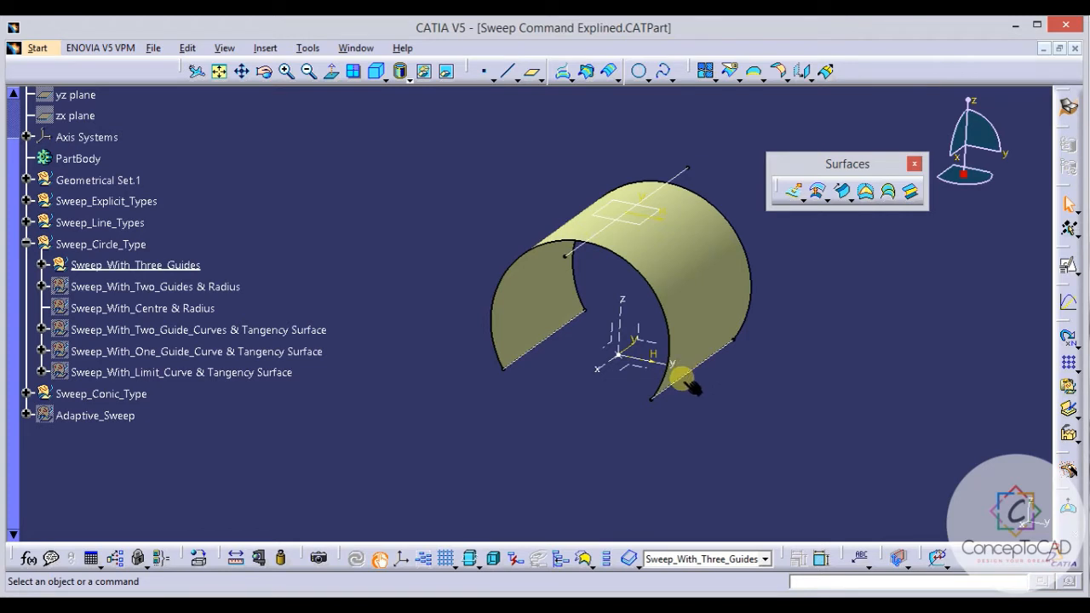
mouse_move(631, 271)
middle_mouse_down()
mouse_move(625, 255)
mouse_move(630, 265)
middle_mouse_up()
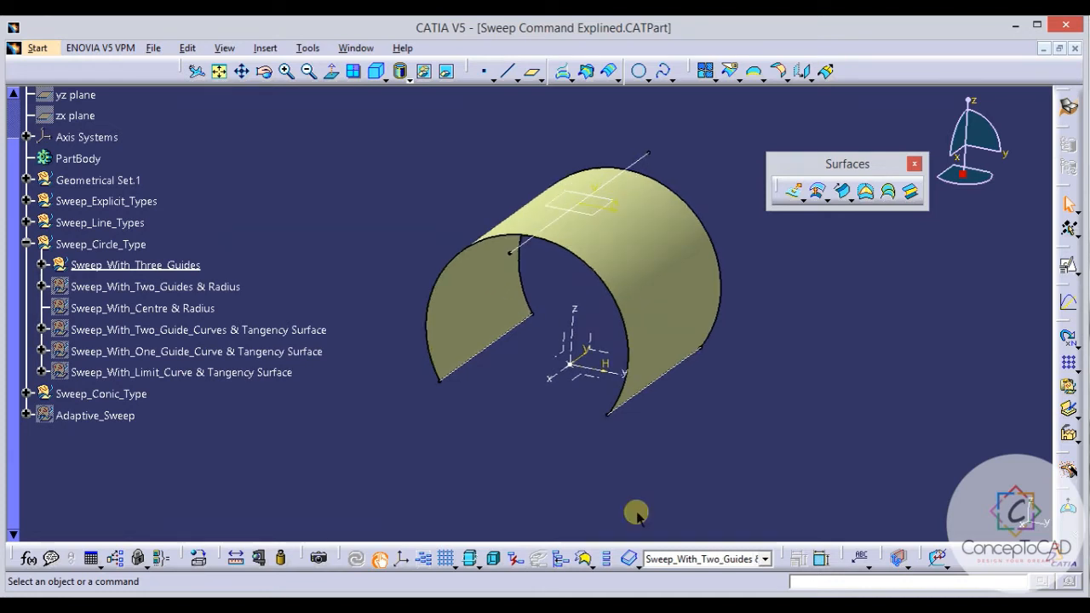
Hide the Sweep_With_Three_Guides set and make Sweep_With_Two_Guides & Radius the in-work object.
right_click(174, 265)
left_click(211, 318)
right_click(166, 286)
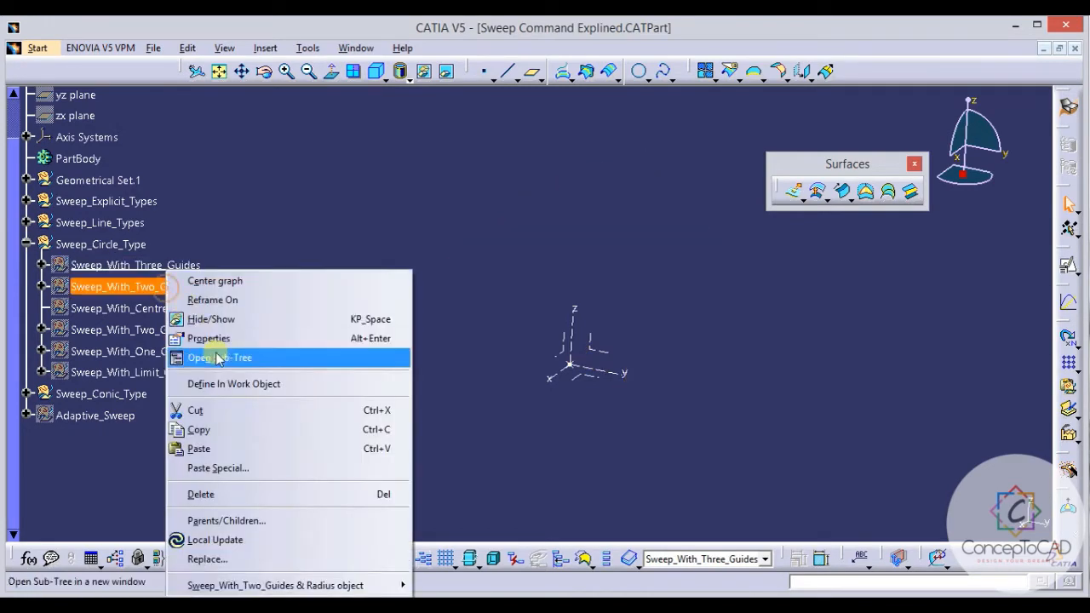
left_click(233, 383)
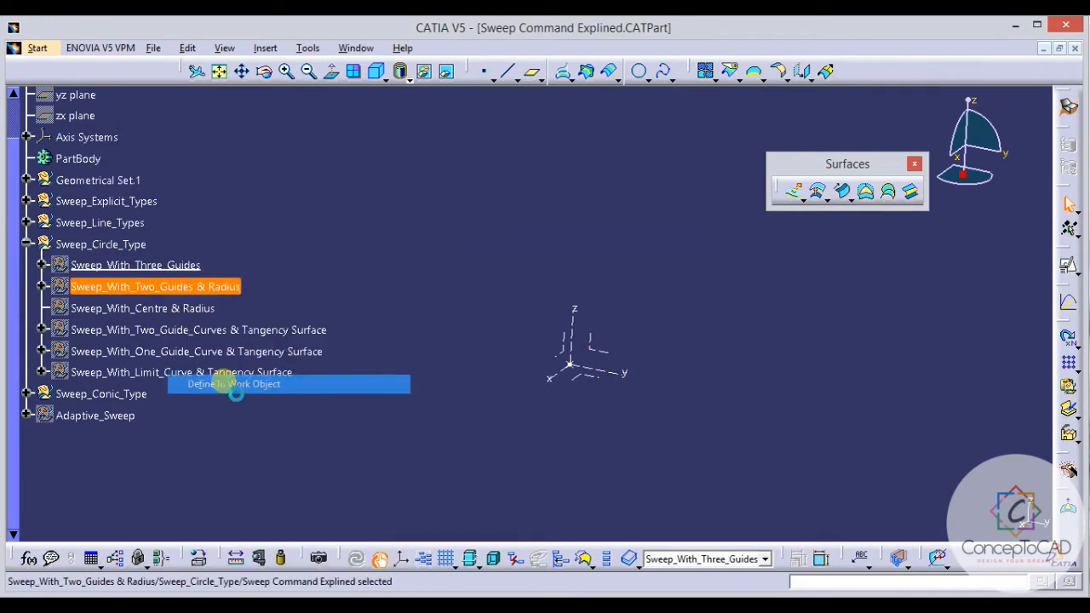
Start a circular sweep with two guides and radius, using the line through the origin as guide curve 1 and the offset line as guide curve 2.
left_click(842, 191)
left_click(918, 108)
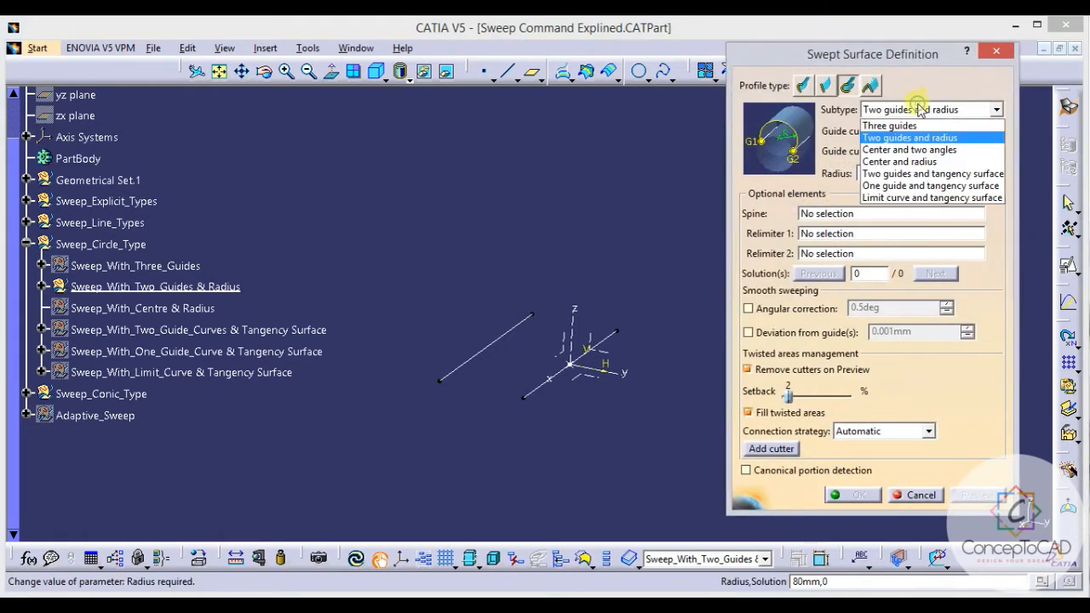
left_click(918, 108)
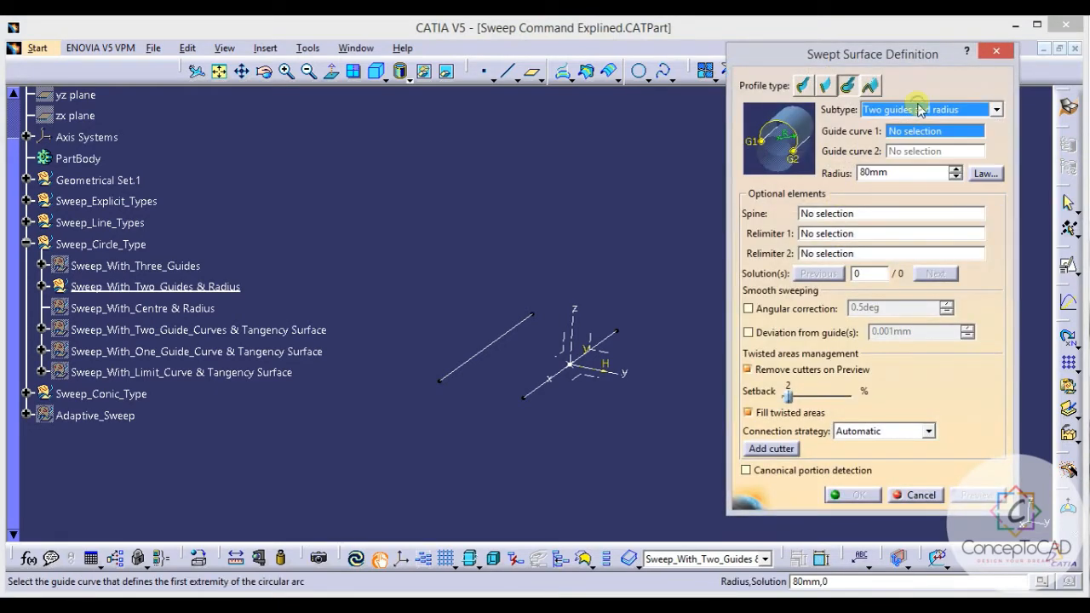
left_click(540, 394)
left_click(492, 340)
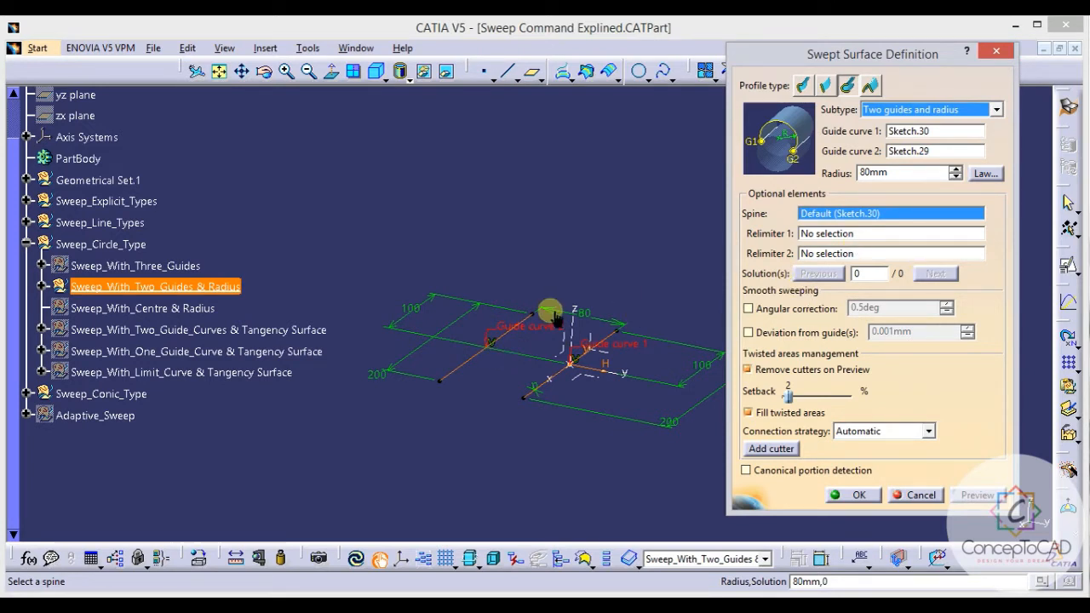
mouse_move(555, 317)
middle_mouse_down("ctrl")
mouse_move(556, 303)
mouse_move(540, 301)
mouse_move(574, 277)
middle_mouse_up("ctrl")
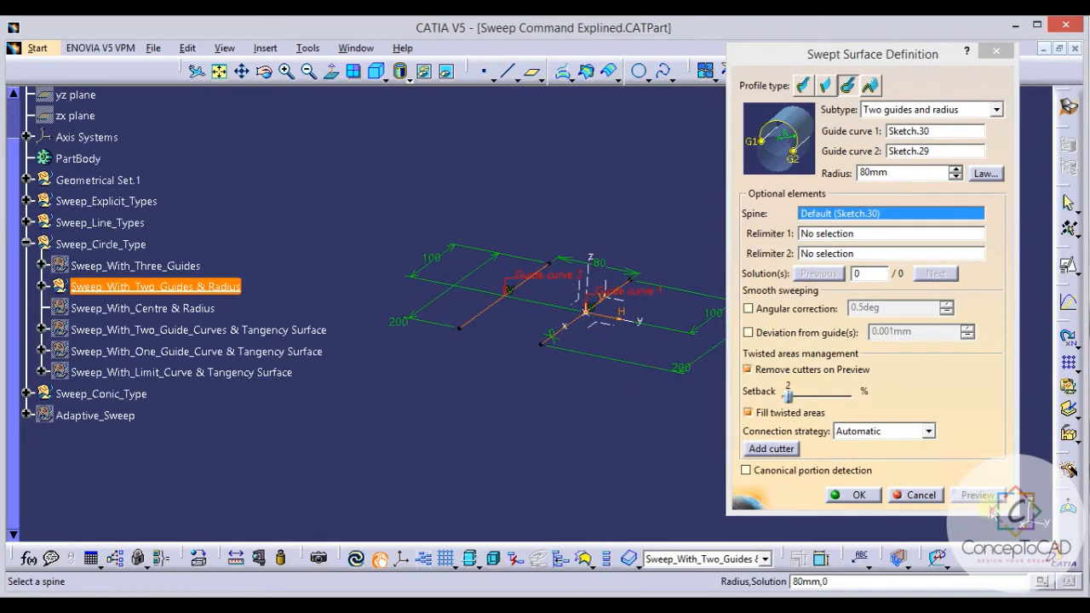
Preview the solutions for the 80 mm radius, choose the upper full-cylinder solution 5 and create the sweep.
left_click(980, 496)
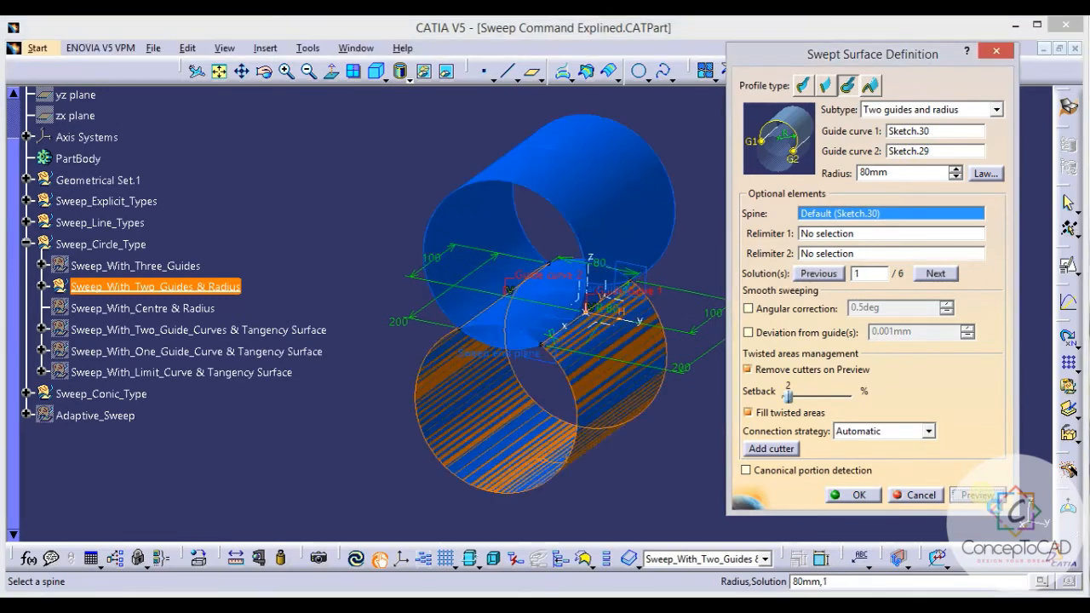
mouse_move(614, 421)
middle_mouse_down("ctrl")
mouse_move(603, 351)
mouse_move(611, 375)
mouse_move(588, 348)
mouse_move(597, 368)
mouse_move(575, 358)
mouse_move(582, 375)
mouse_move(582, 266)
mouse_move(586, 325)
mouse_move(577, 301)
mouse_move(576, 341)
middle_mouse_up("ctrl")
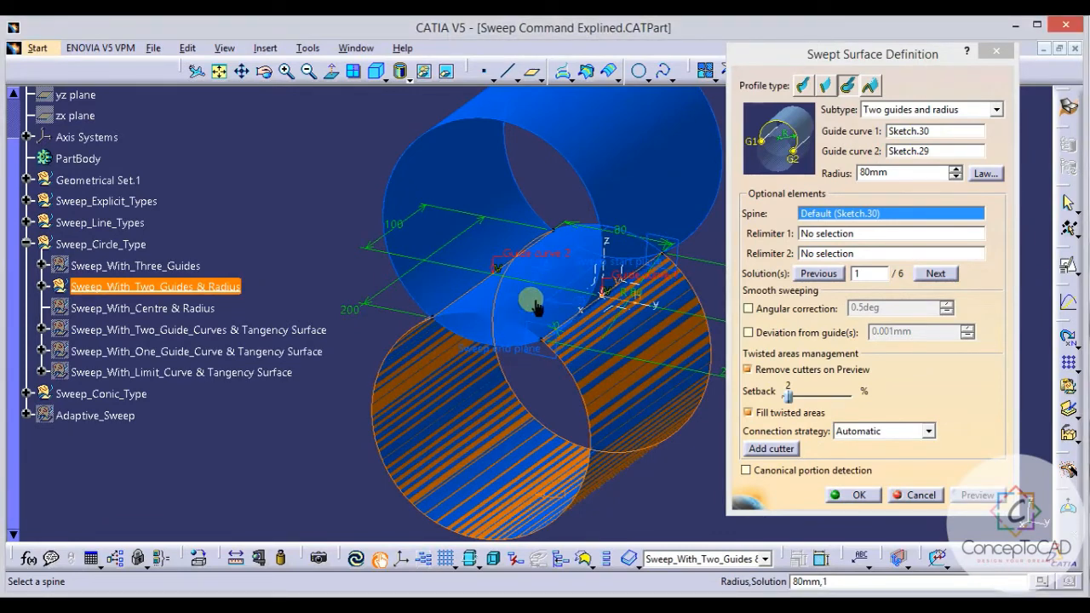
middle_click_drag(534, 260, 534, 317)
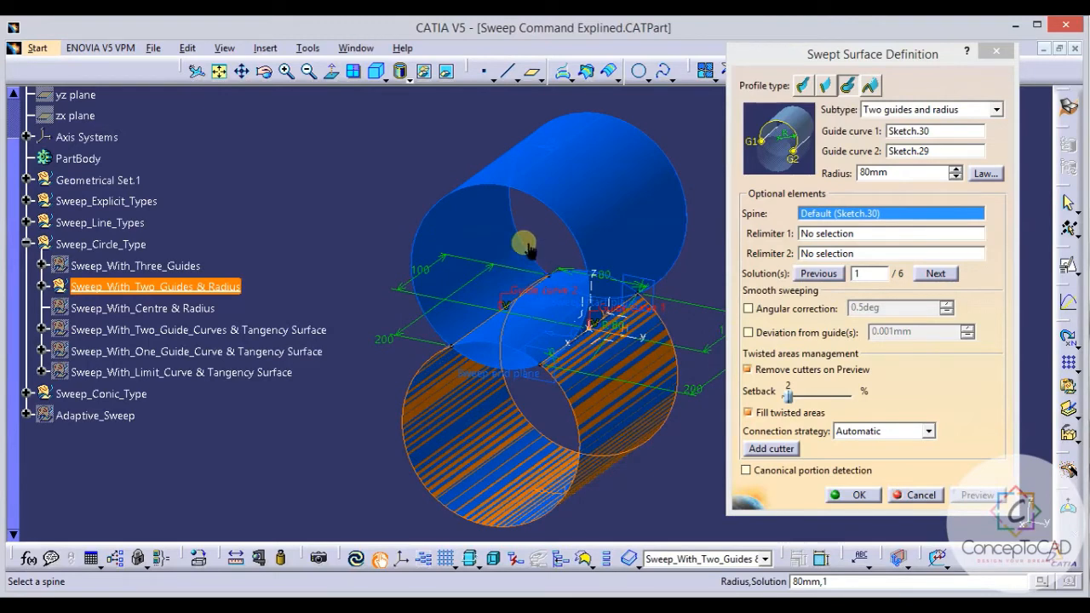
left_click(550, 175)
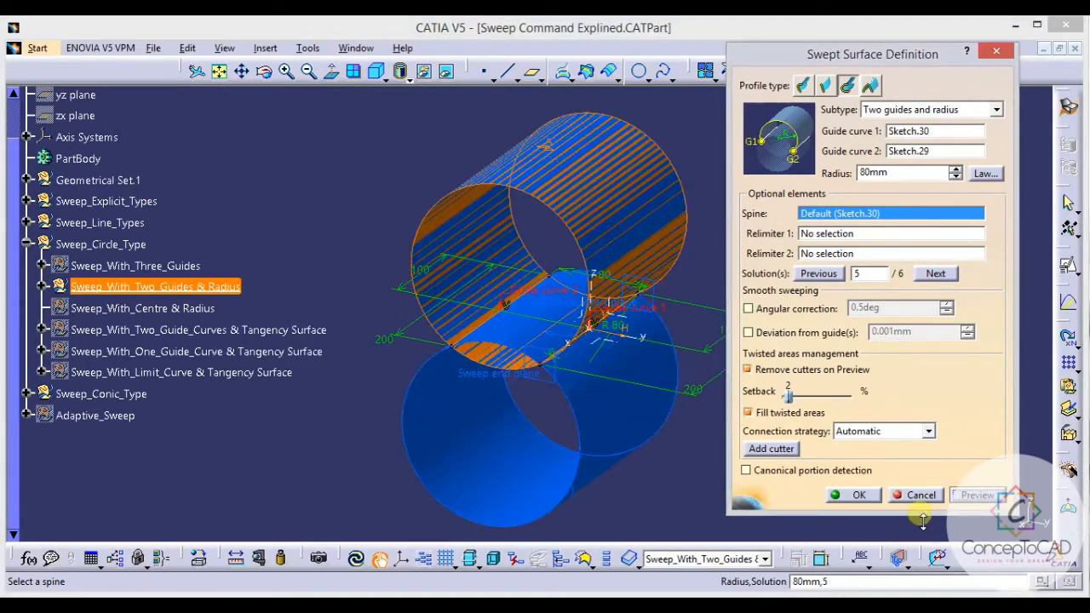
left_click(854, 495)
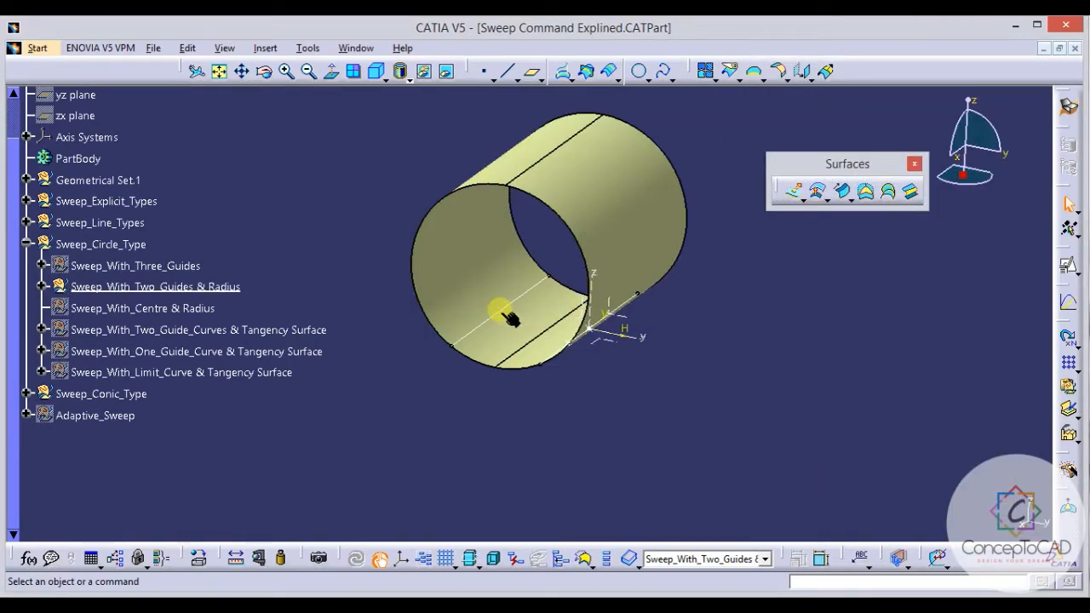
Edit the two-guides-and-radius sweep to use the lower full-cylinder solution 6 and inspect the resulting surface.
double_click(569, 335)
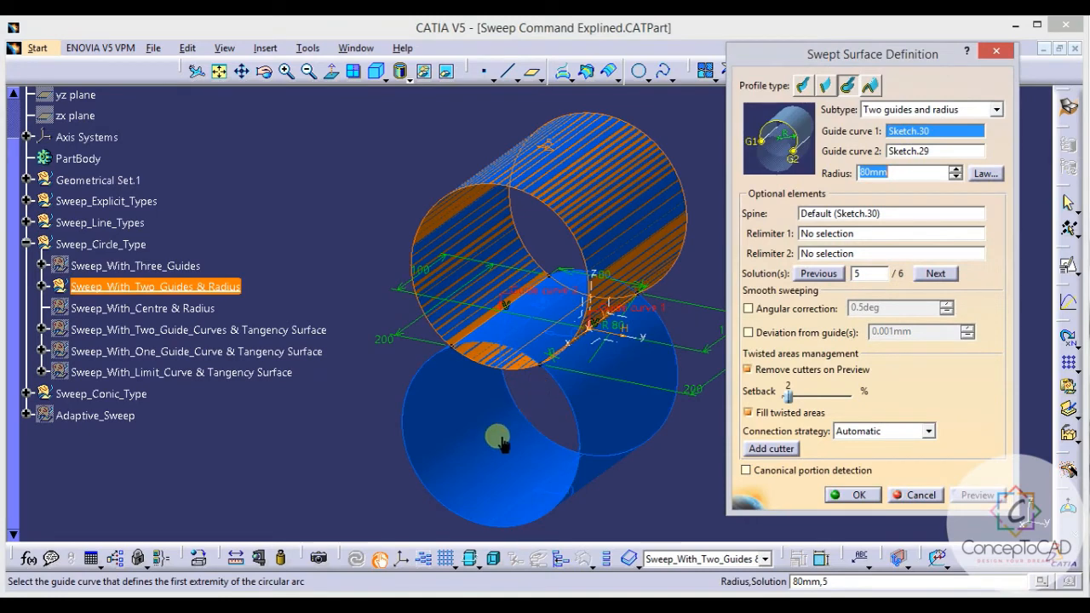
left_click(497, 455)
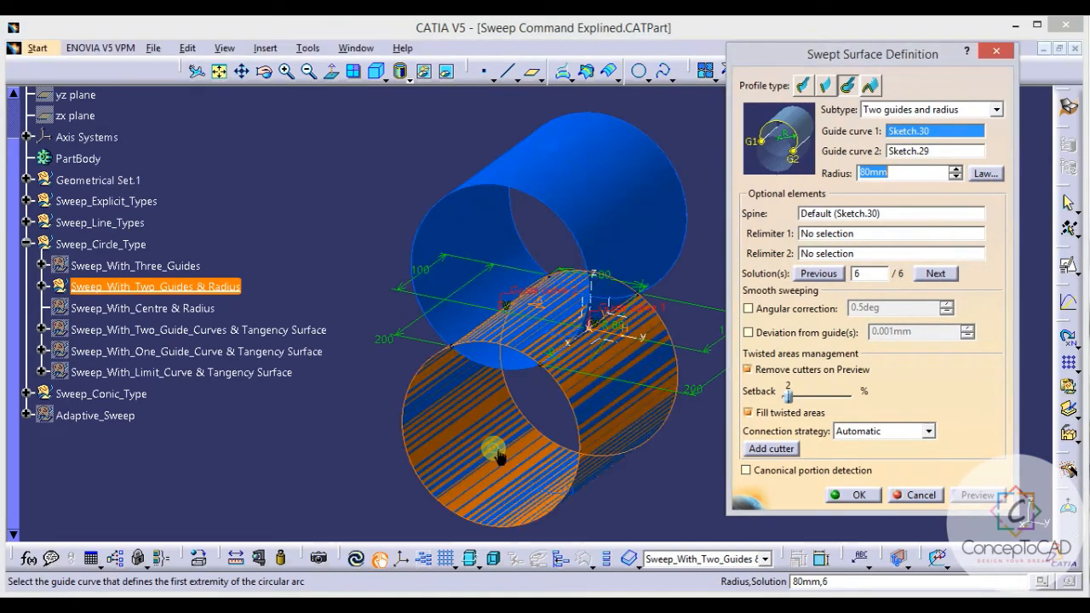
left_click(846, 496)
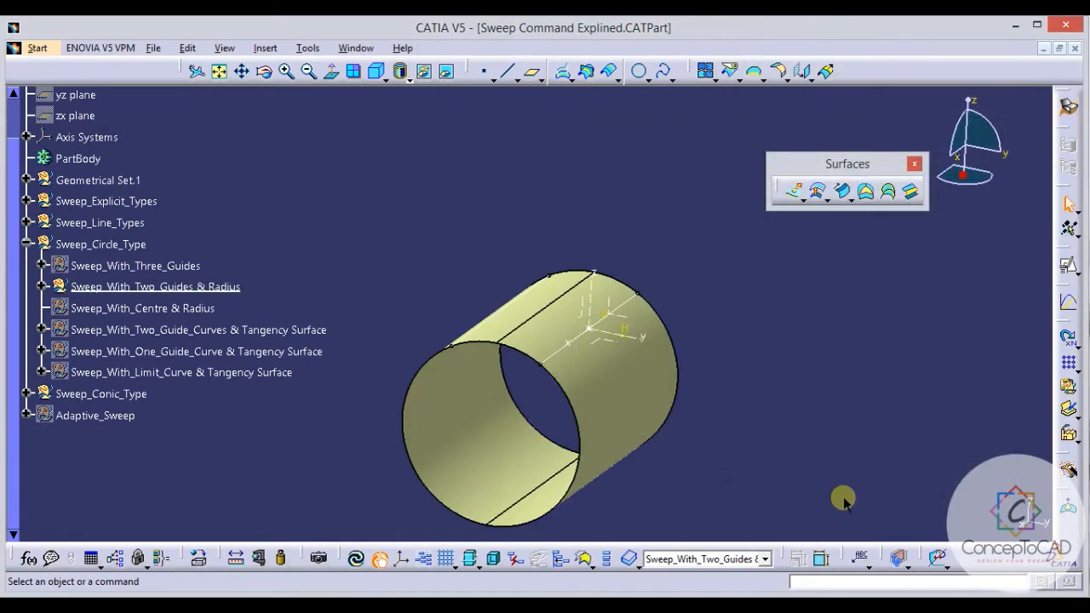
middle_click_drag(675, 430, 698, 429)
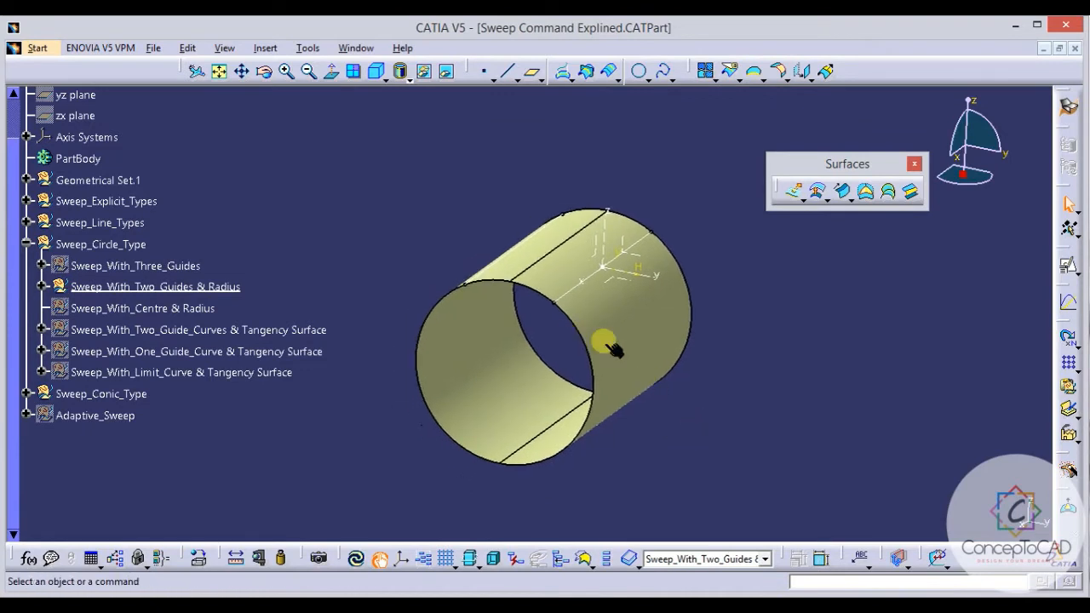
middle_click_drag(587, 367, 602, 374)
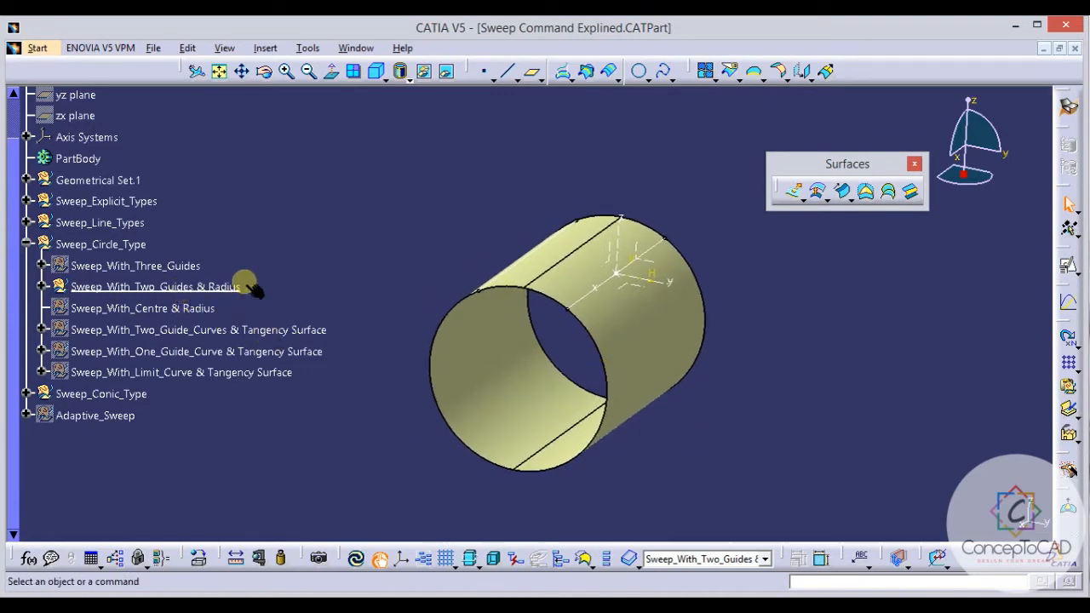
middle_click_drag(641, 321, 642, 322)
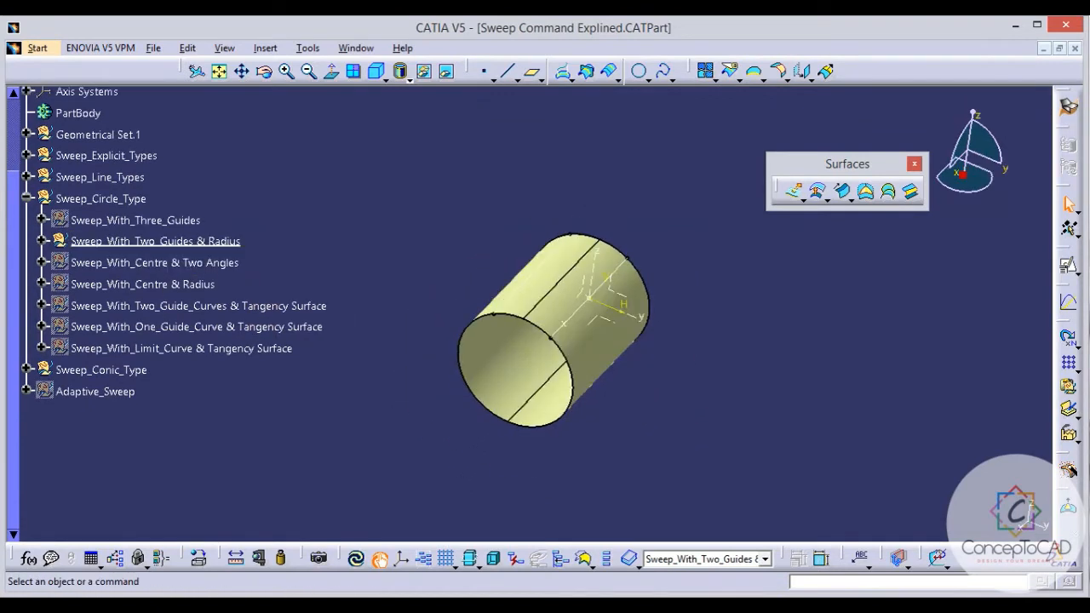
Make Sweep_With_Centre & Two Angles the in-work object, hide the Sweep_With_Two_Guides & Radius set and view the two parallel lines.
right_click(192, 263)
left_click(250, 384)
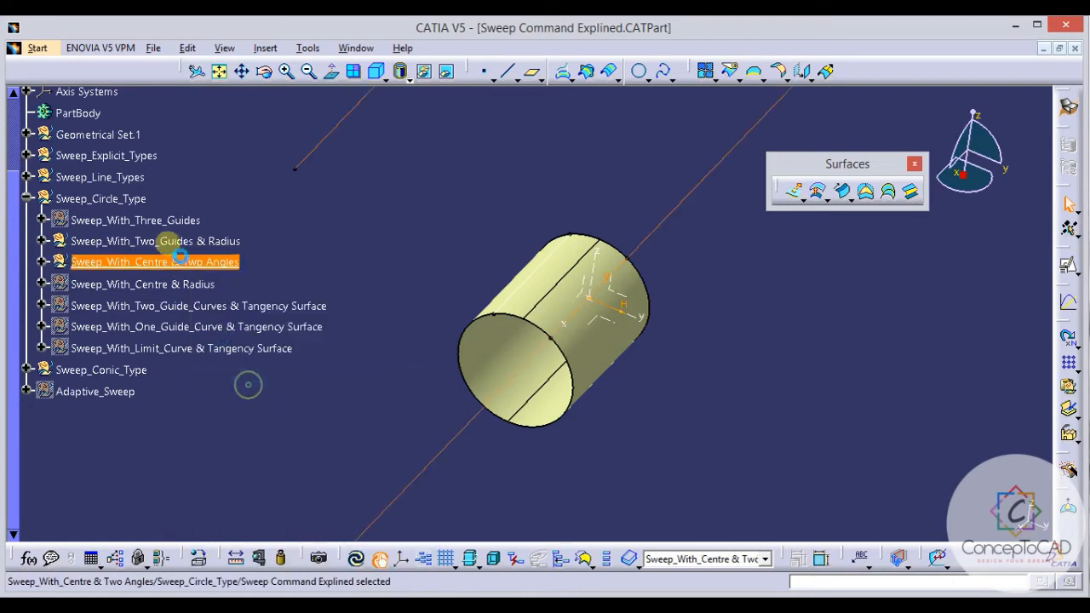
right_click(169, 242)
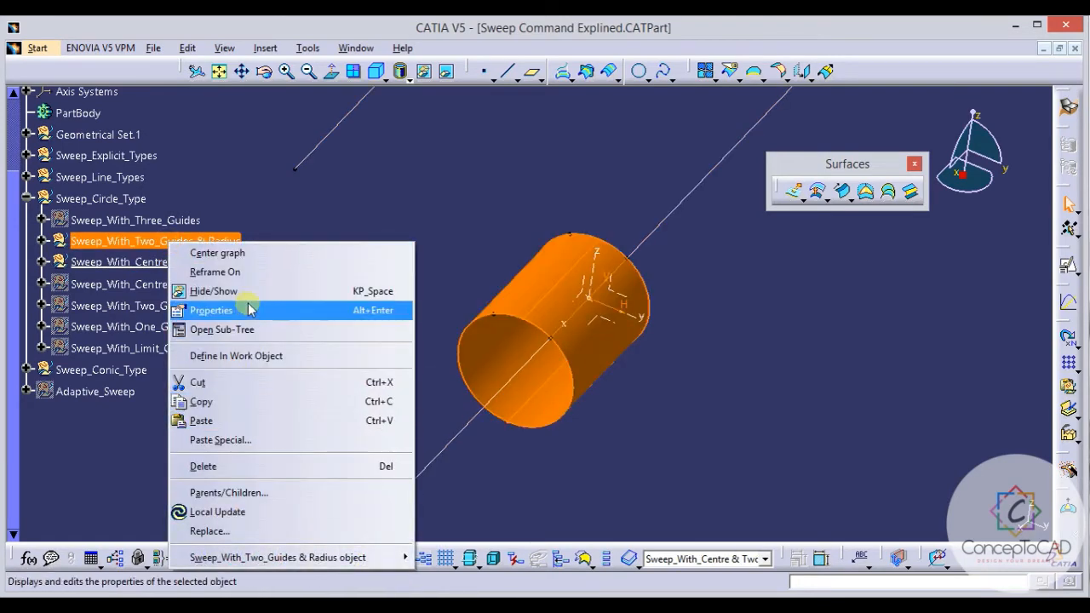
left_click(213, 291)
middle_click_drag(487, 214, 587, 274)
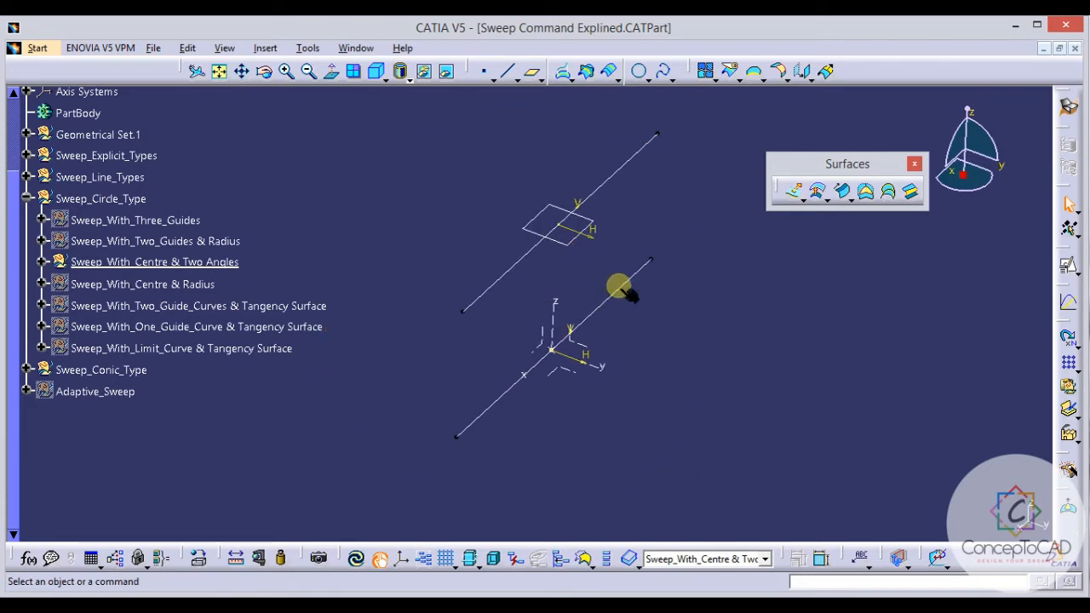
Start a circle-type sweep with the Center and two angles subtype, using the lower line as center curve and the upper line as reference curve.
scroll(615, 189, "down", 2)
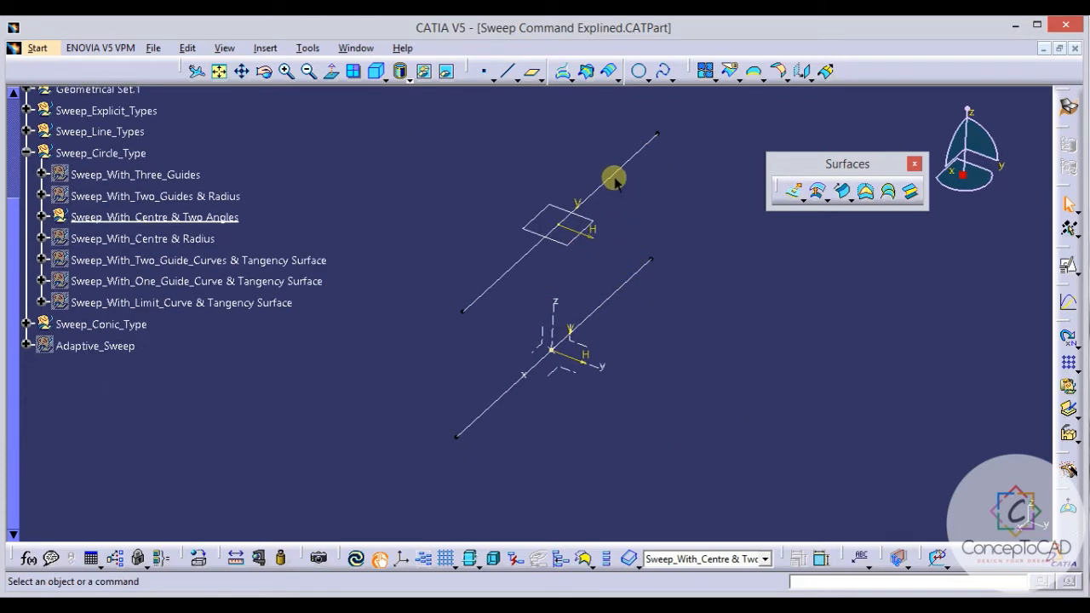
scroll(608, 213, "up", 2)
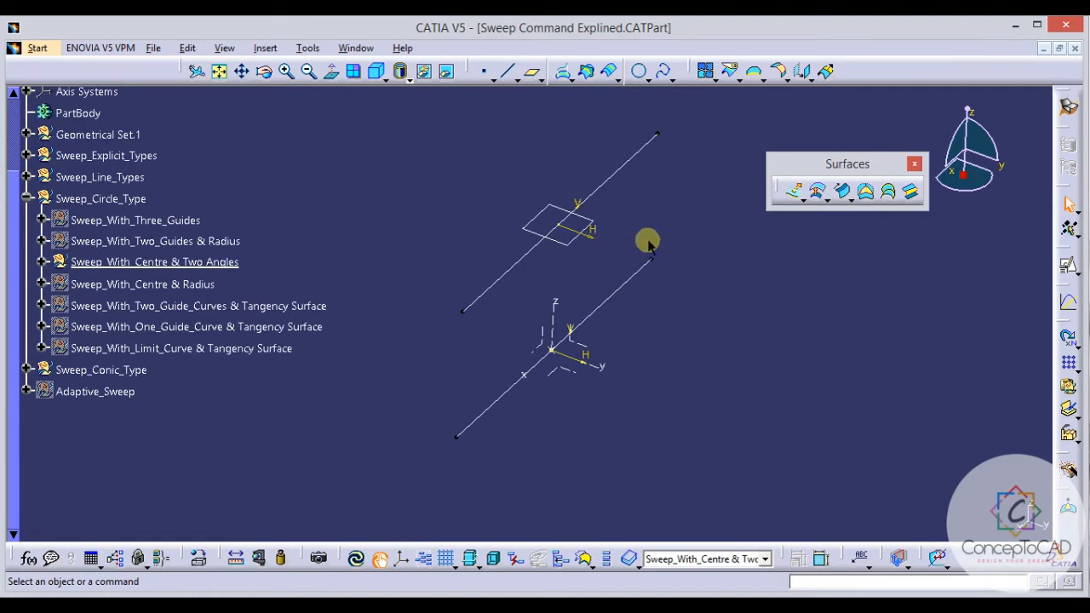
middle_click_drag(649, 244, 703, 236)
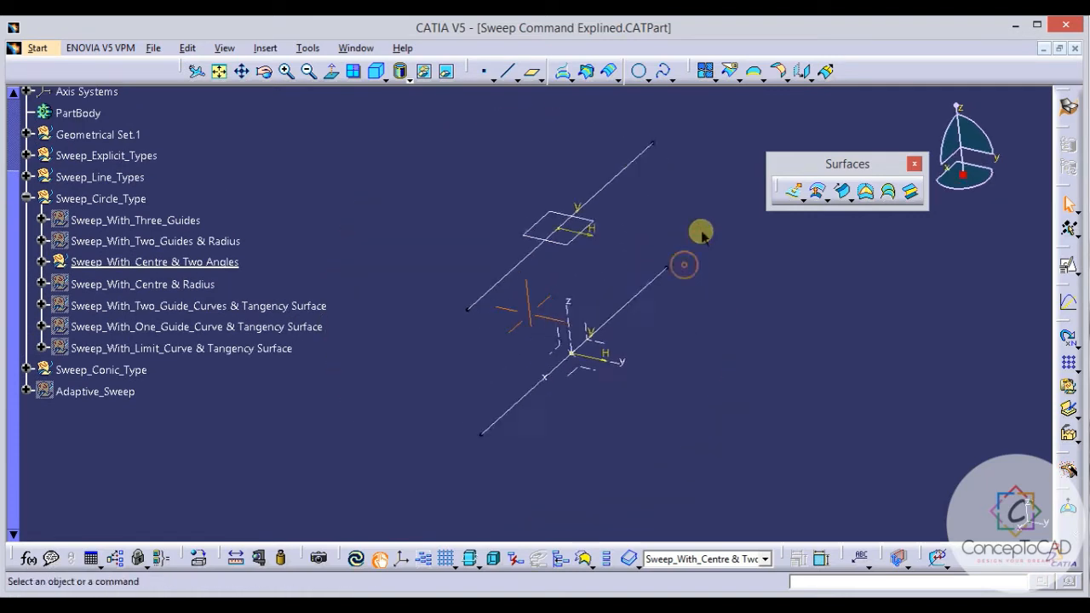
middle_click_drag(569, 263, 574, 355)
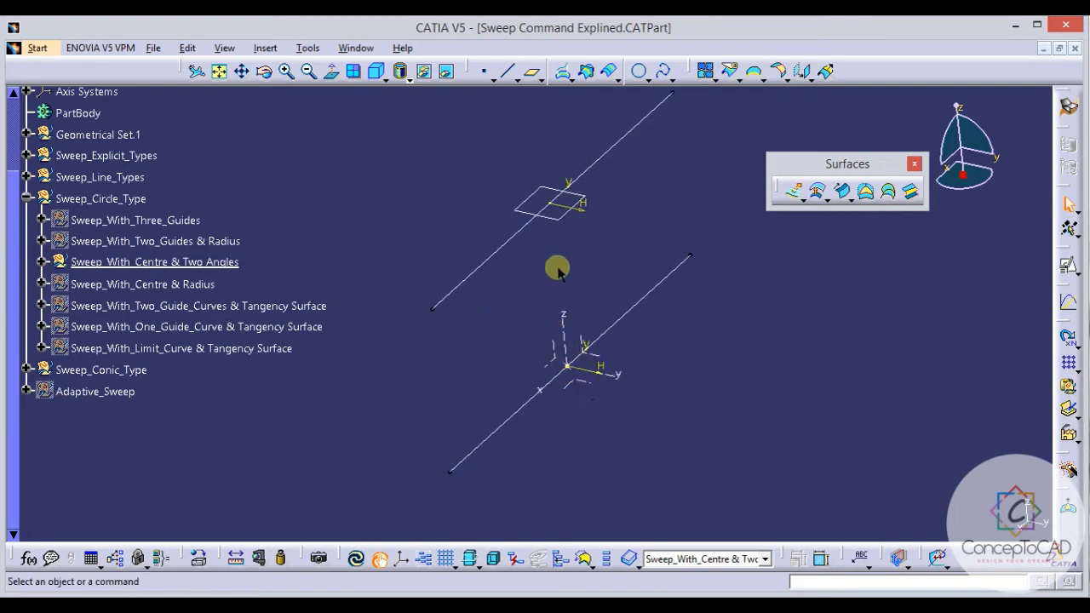
mouse_move(558, 271)
middle_mouse_down()
mouse_move(561, 257)
mouse_move(562, 267)
middle_mouse_up()
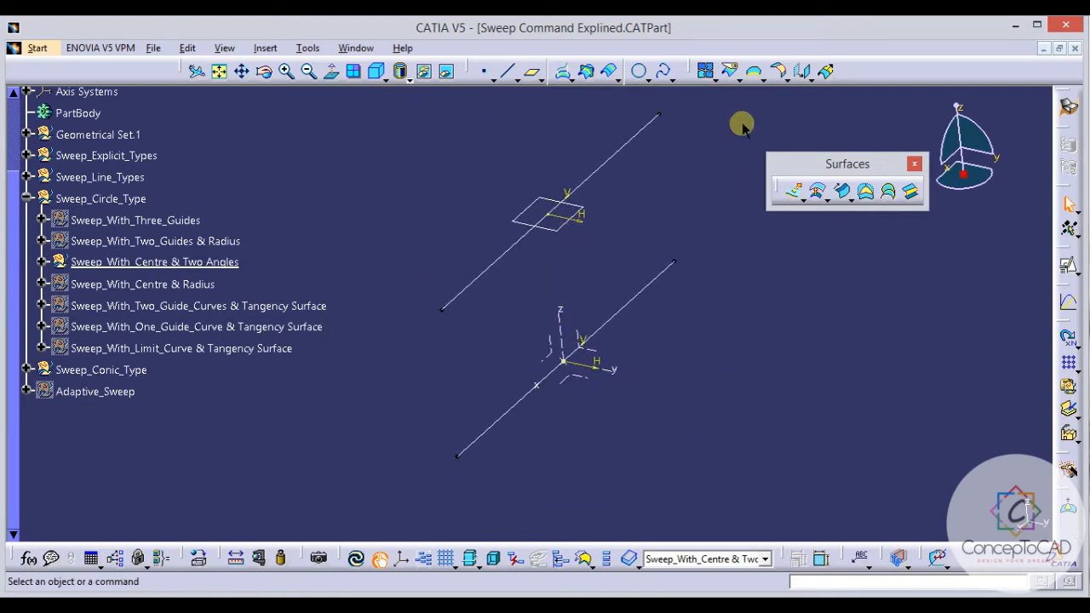
left_click(842, 192)
left_click(879, 113)
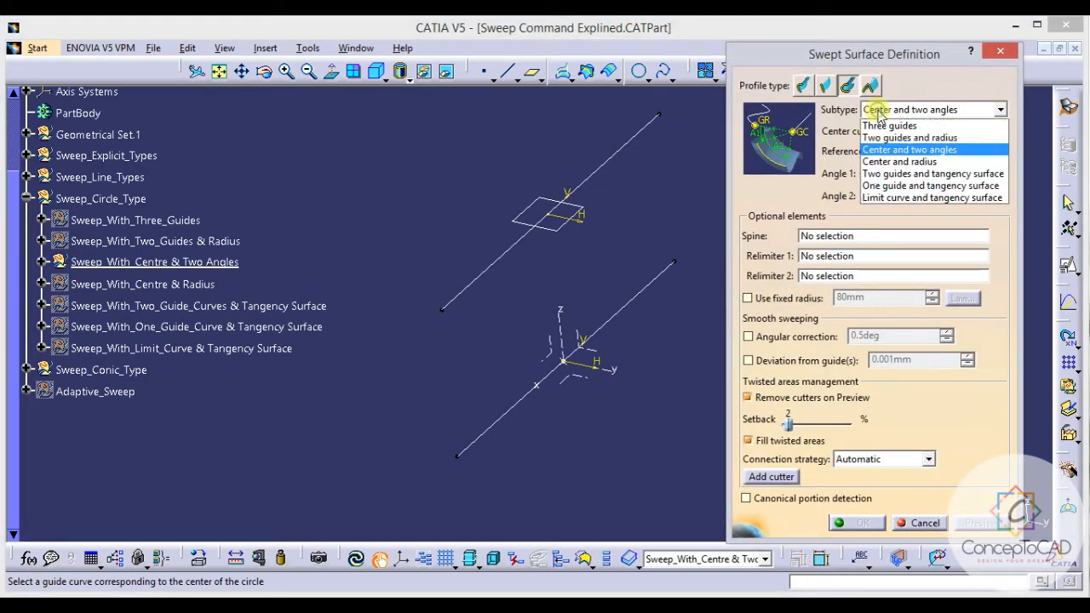
left_click(880, 114)
mouse_move(615, 249)
middle_mouse_down()
mouse_move(630, 236)
mouse_move(621, 292)
mouse_move(578, 342)
mouse_move(586, 307)
mouse_move(607, 316)
mouse_move(585, 292)
middle_mouse_up()
left_click(587, 292)
left_click(595, 173)
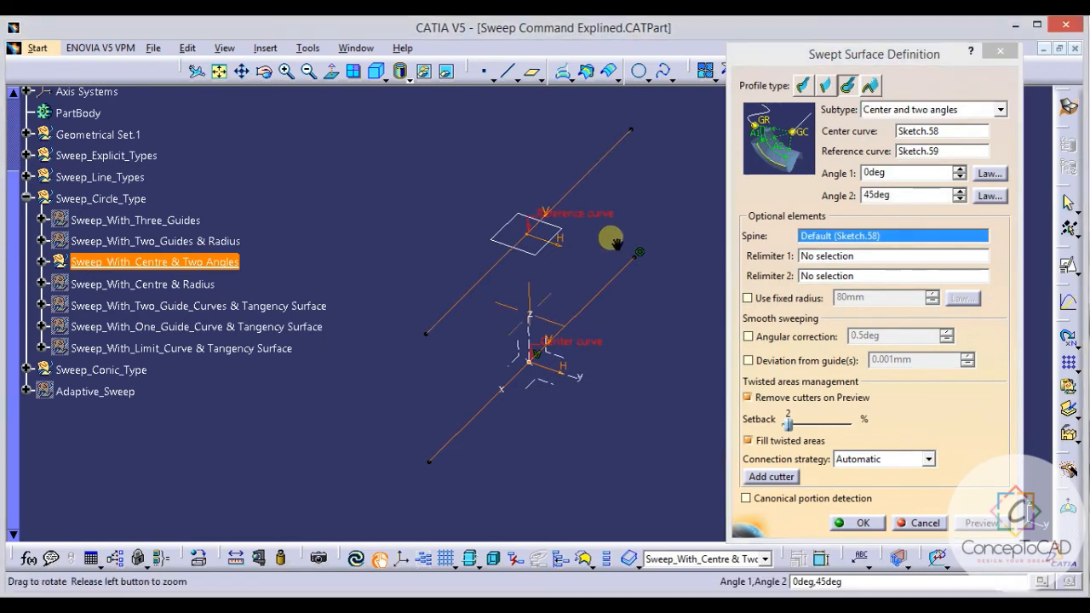
Set the sweep's Angle 2 to 90 degrees, keeping Angle 1 at 0, and create the surface.
middle_click_drag(613, 243, 621, 281)
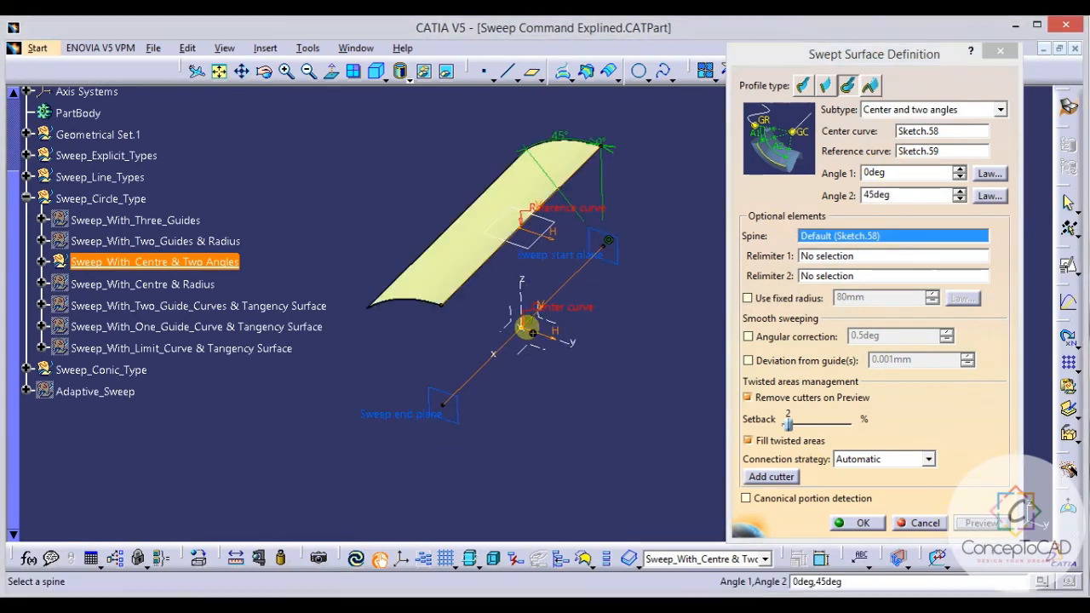
middle_click_drag(543, 359, 568, 313)
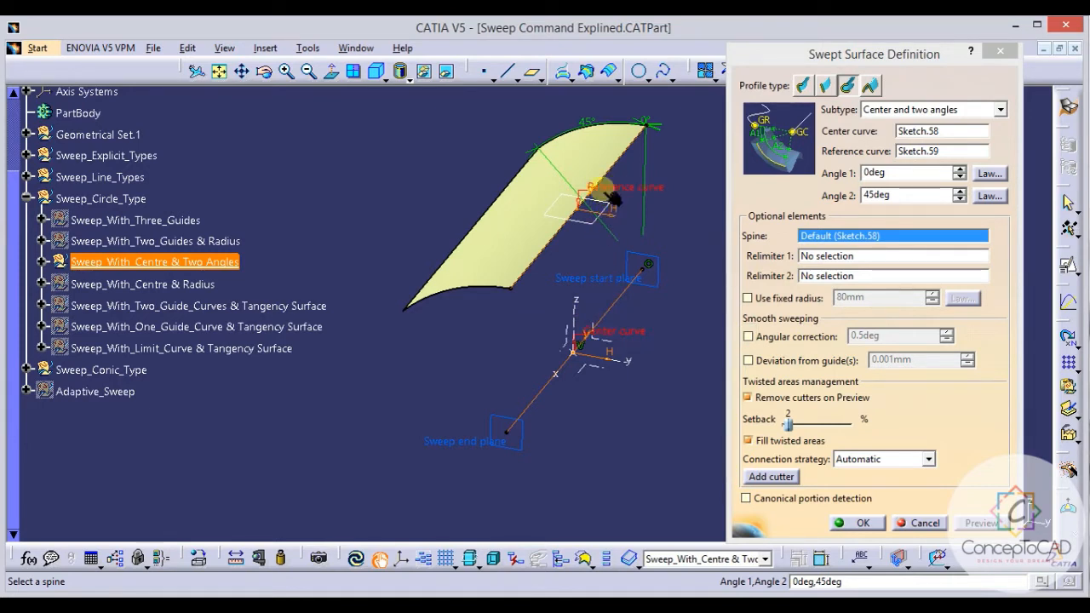
middle_click_drag(585, 152, 584, 180)
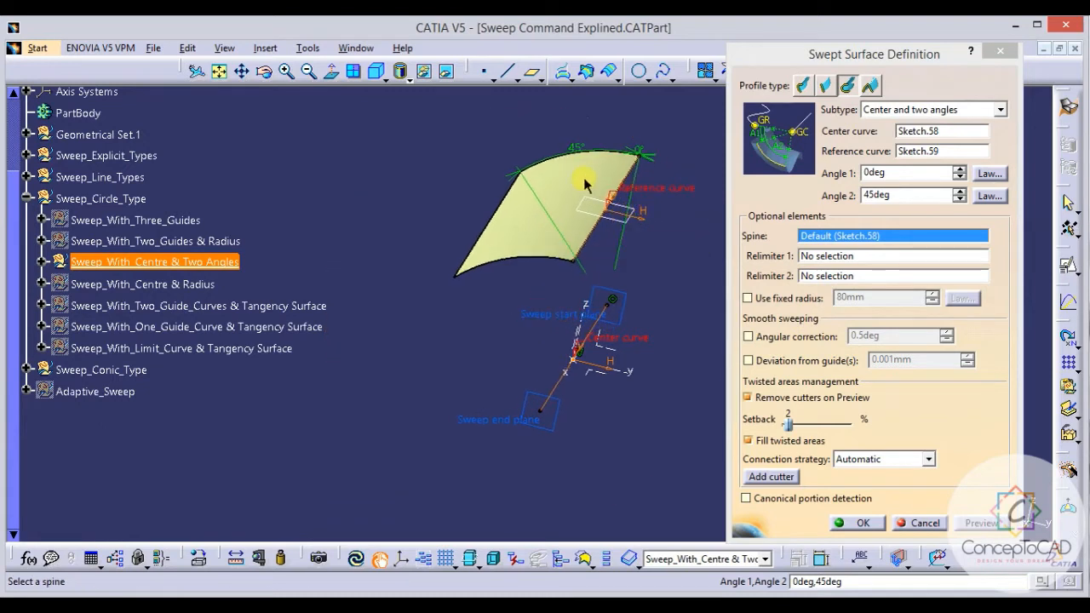
double_click(881, 195)
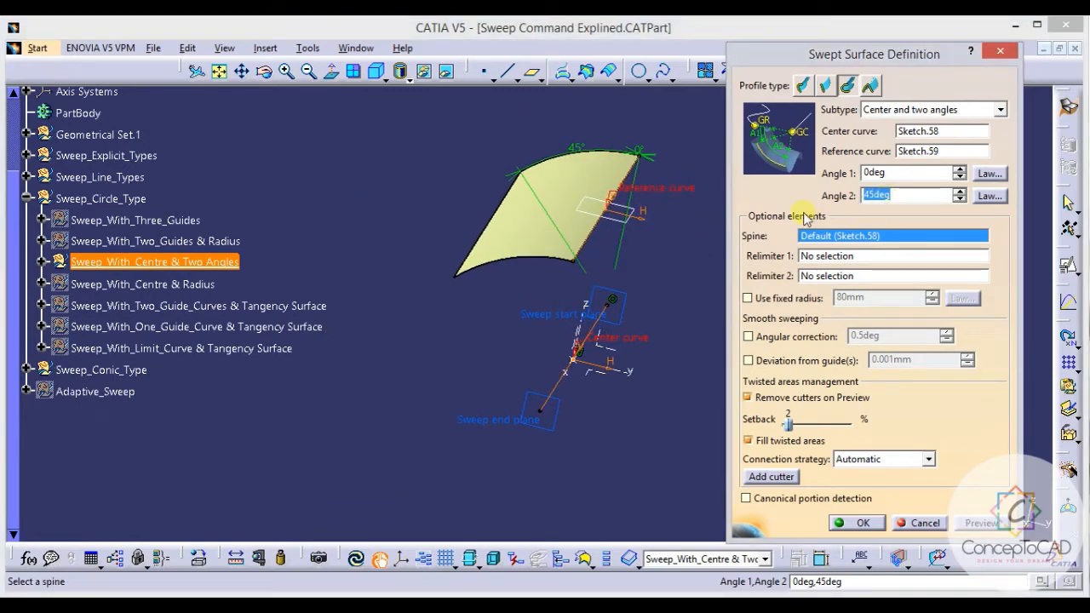
type("90")
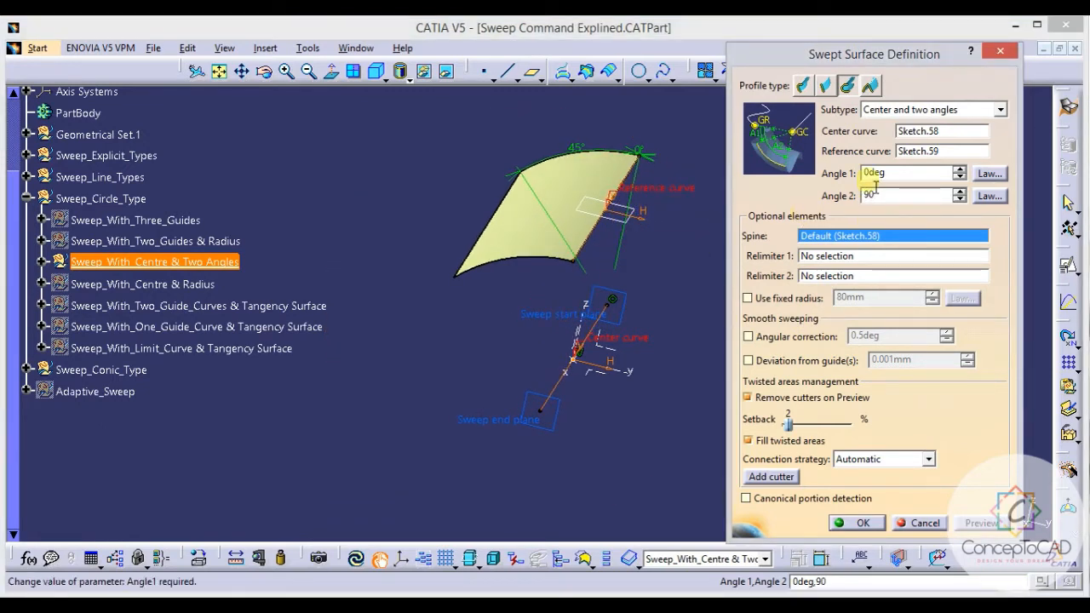
left_click(975, 523)
mouse_move(582, 434)
middle_mouse_down()
mouse_move(572, 401)
mouse_move(530, 443)
mouse_move(545, 322)
mouse_move(574, 246)
mouse_move(571, 339)
mouse_move(560, 317)
mouse_move(573, 350)
mouse_move(570, 290)
mouse_move(574, 300)
mouse_move(540, 270)
mouse_move(507, 266)
mouse_move(503, 236)
mouse_move(548, 255)
mouse_move(558, 228)
mouse_move(587, 221)
mouse_move(578, 248)
mouse_move(591, 263)
mouse_move(637, 255)
mouse_move(613, 285)
mouse_move(613, 248)
mouse_move(599, 295)
mouse_move(557, 303)
mouse_move(555, 284)
mouse_move(584, 243)
mouse_move(579, 258)
mouse_move(593, 266)
middle_mouse_up()
scroll(573, 350, "down", 1)
scroll(573, 350, "up", 1)
scroll(613, 284, "down", 1)
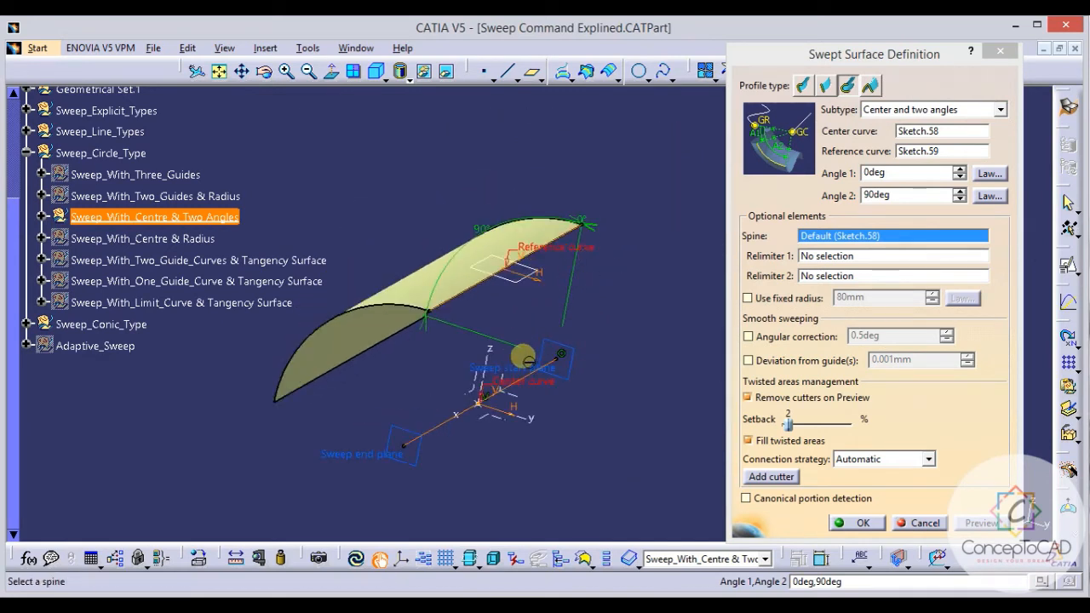
middle_click_drag(528, 361, 593, 306)
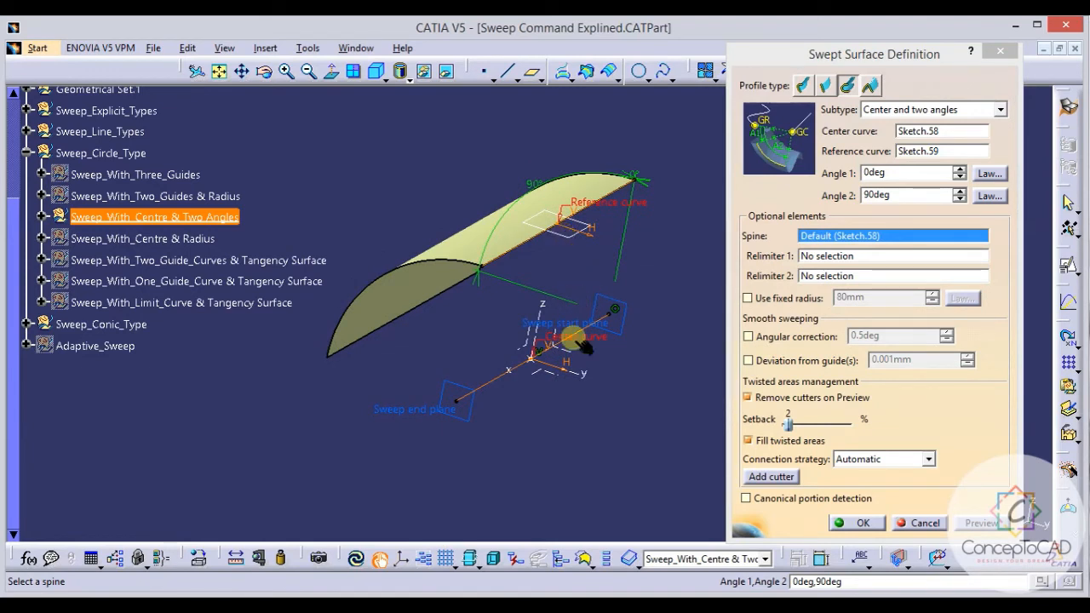
mouse_move(579, 335)
middle_mouse_down()
mouse_move(604, 287)
mouse_move(584, 366)
mouse_move(590, 350)
mouse_move(659, 361)
mouse_move(698, 353)
middle_mouse_up()
left_click(874, 522)
middle_click_drag(615, 366, 611, 389)
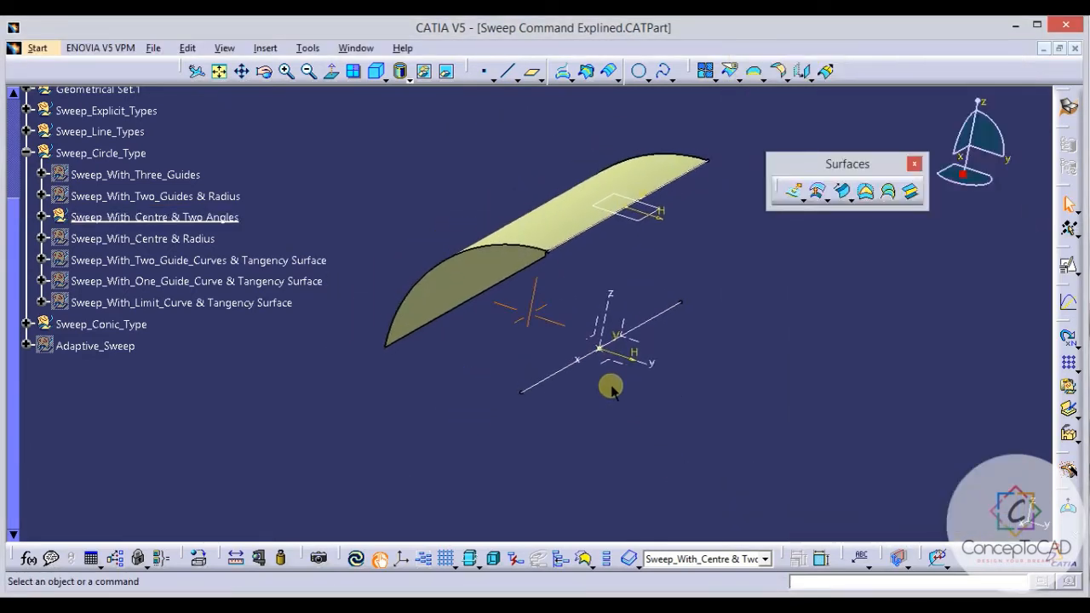
Make Sweep_With_Centre & Radius the work object and hide the Sweep_With_Centre & Two Angles set.
right_click(184, 233)
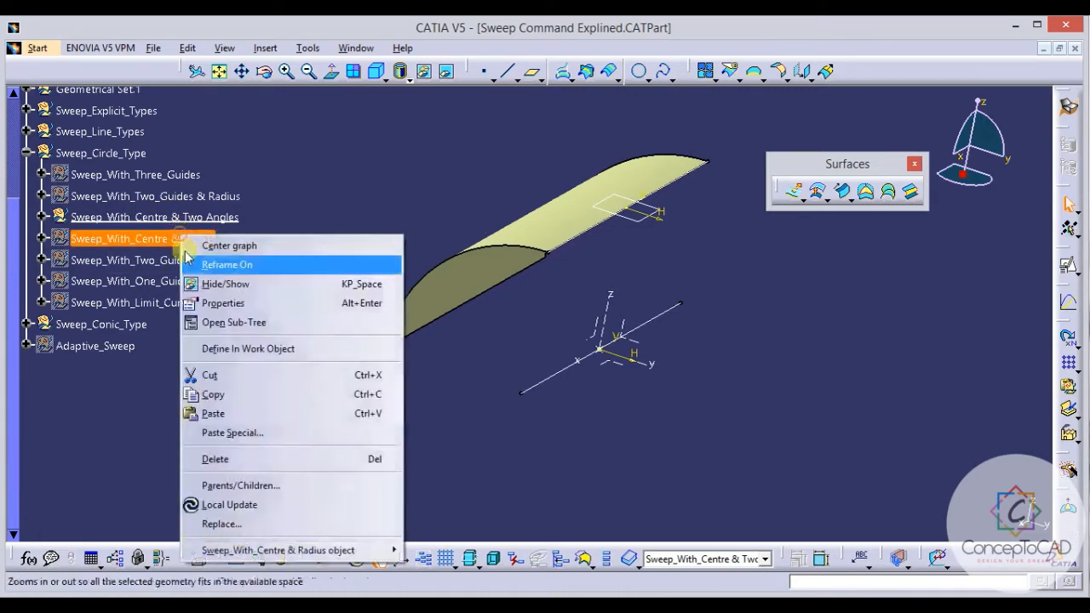
left_click(231, 346)
right_click(176, 221)
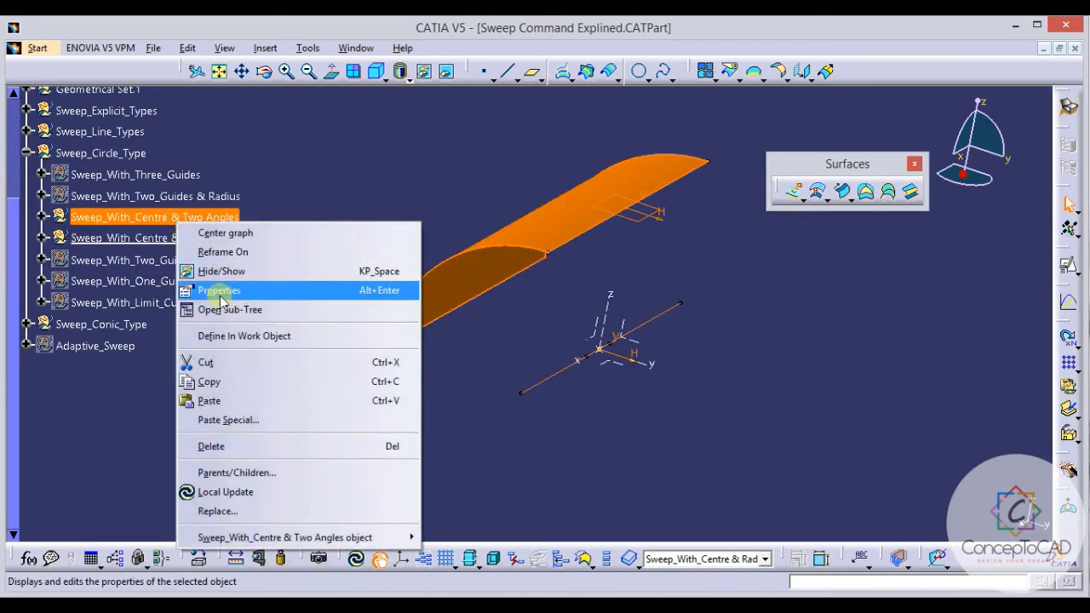
left_click(226, 271)
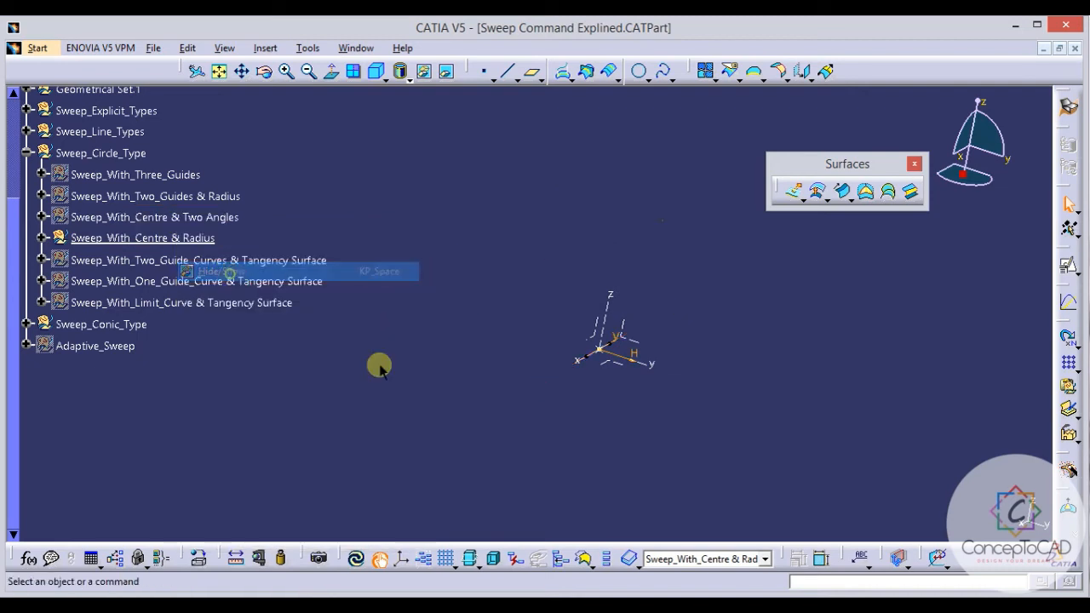
middle_click_drag(378, 365, 612, 294)
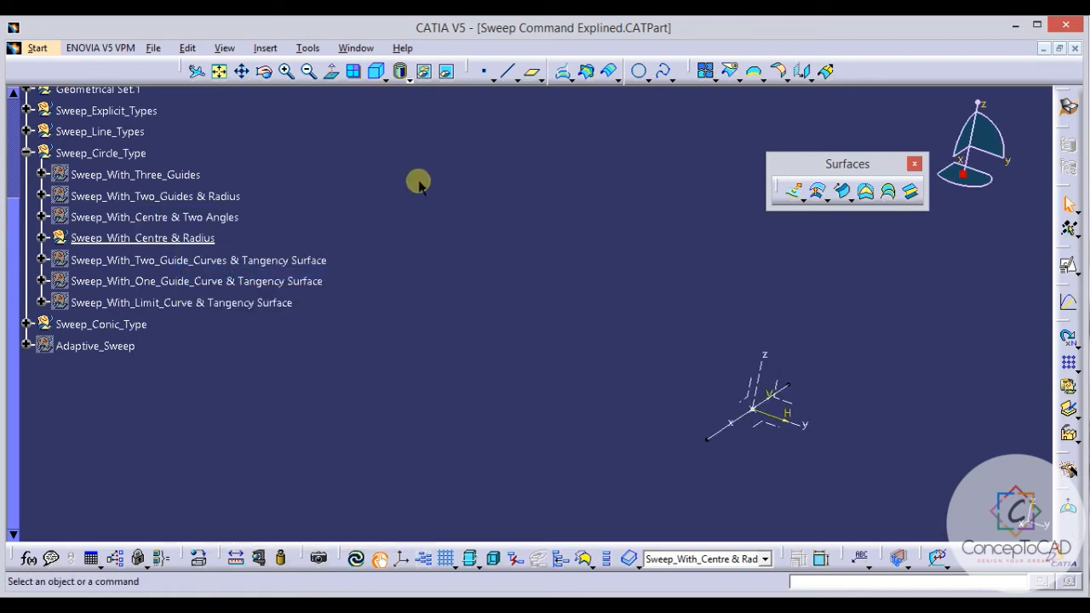
middle_click_drag(804, 353, 637, 287)
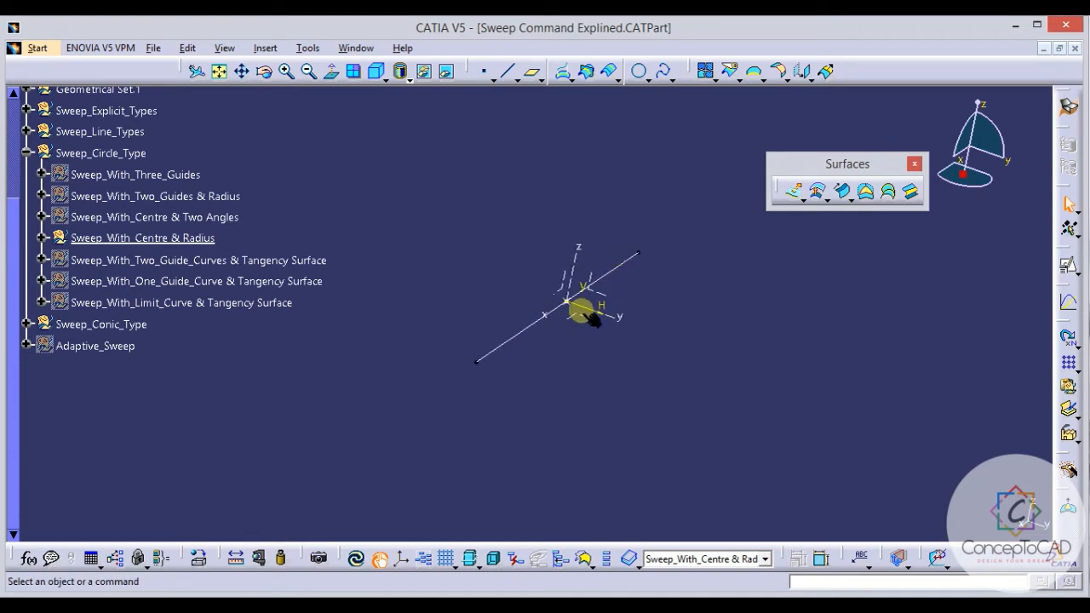
Create a circle-type swept surface with the Center and radius subtype around the line, using a 100 mm radius.
left_click(842, 191)
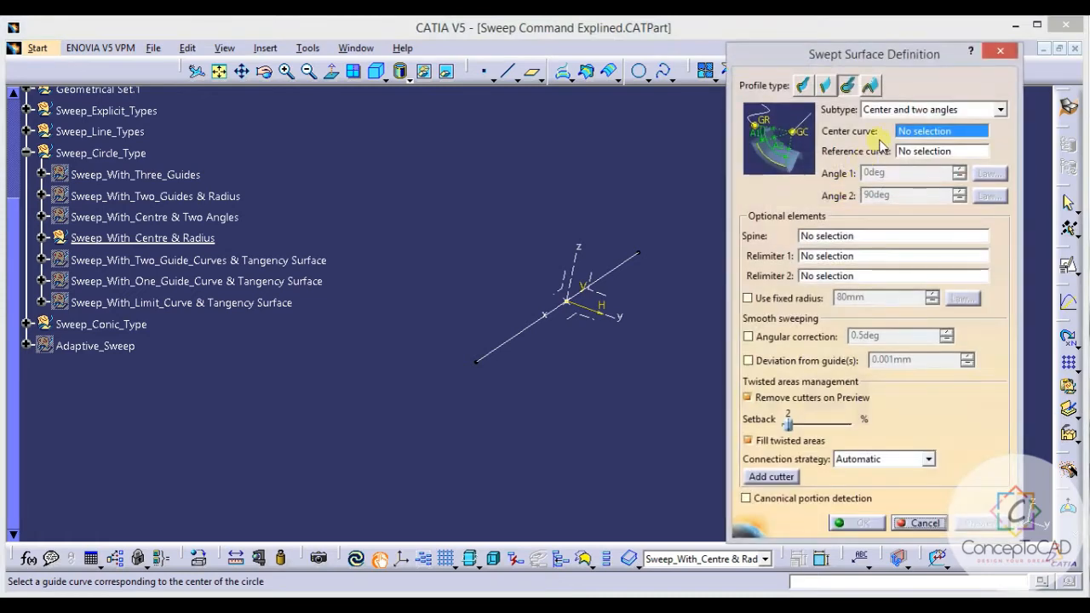
left_click(909, 111)
left_click(902, 161)
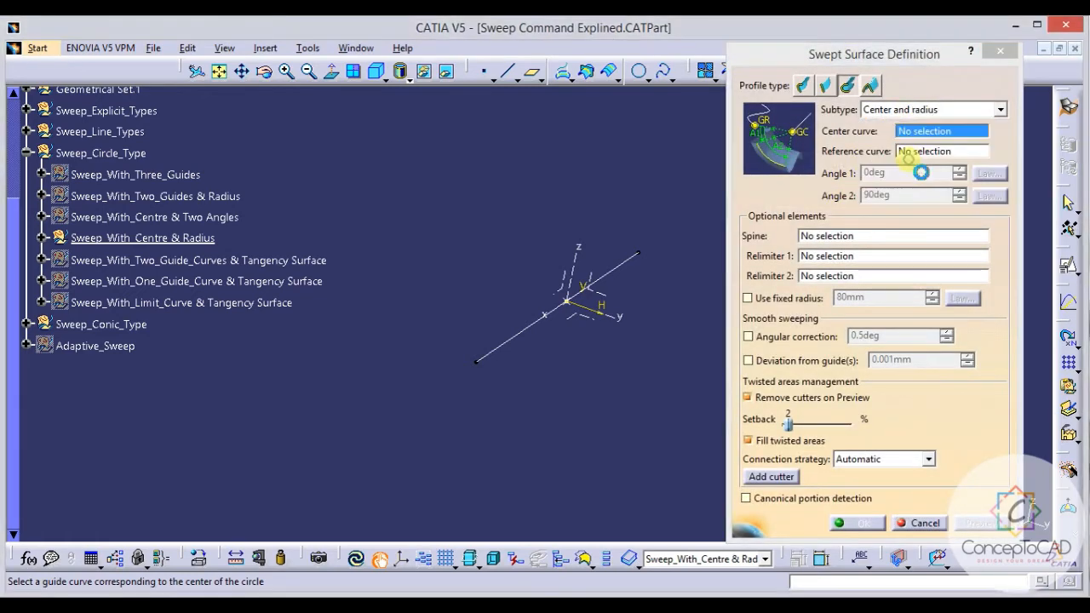
mouse_move(642, 238)
middle_mouse_down()
mouse_move(652, 244)
mouse_move(596, 299)
mouse_move(528, 295)
mouse_move(560, 327)
middle_mouse_up()
left_click(658, 247)
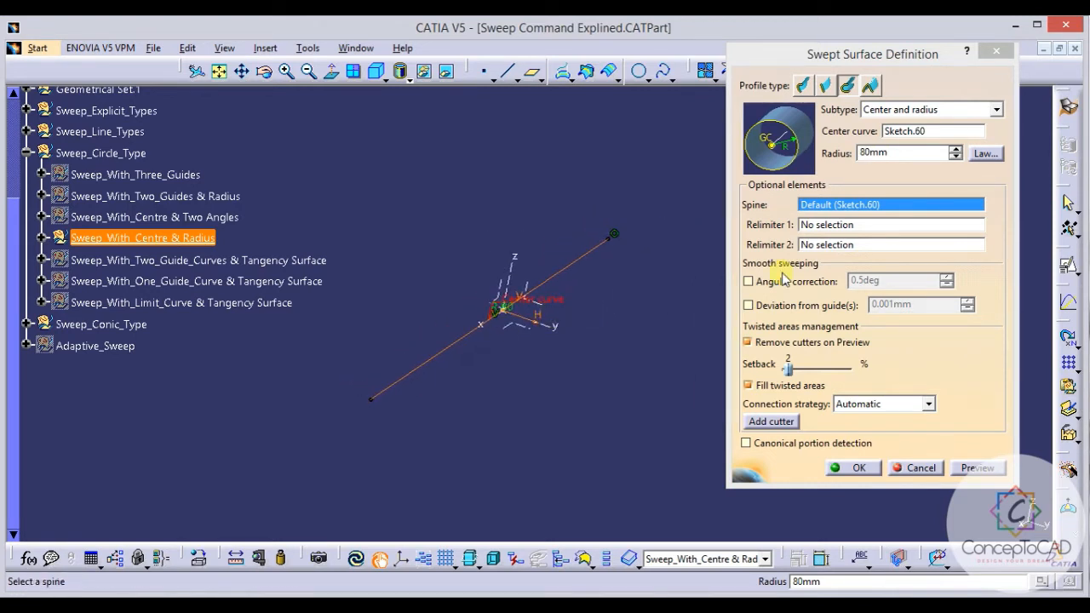
double_click(891, 153)
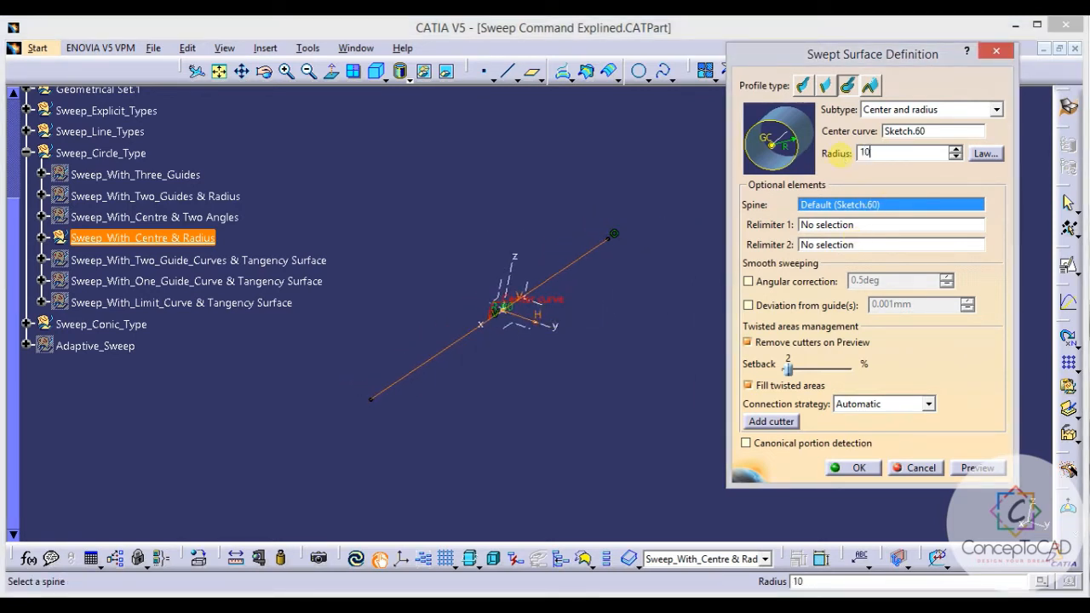
left_click(977, 468)
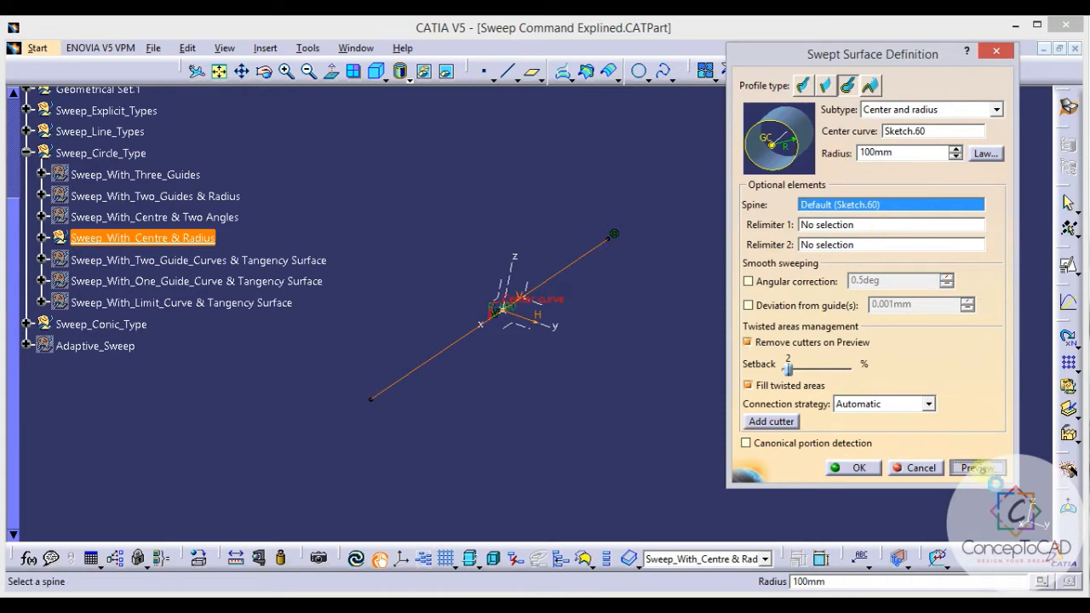
left_click(843, 470)
Examine the cylindrical sweep in relation to its center line.
middle_click_drag(691, 380, 722, 507)
middle_click_drag(628, 354, 661, 322)
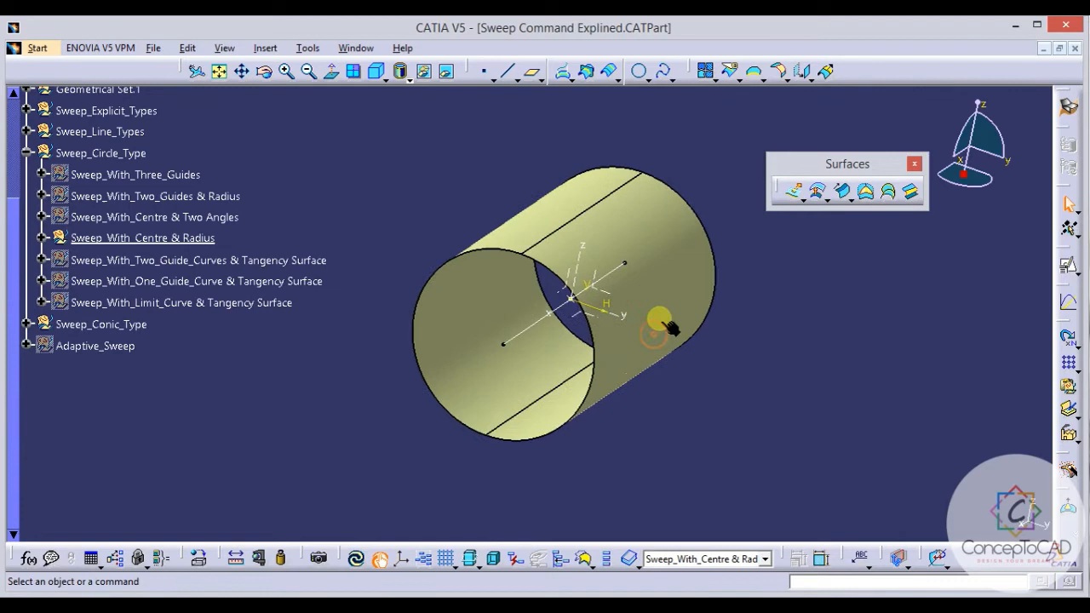
left_click(528, 329)
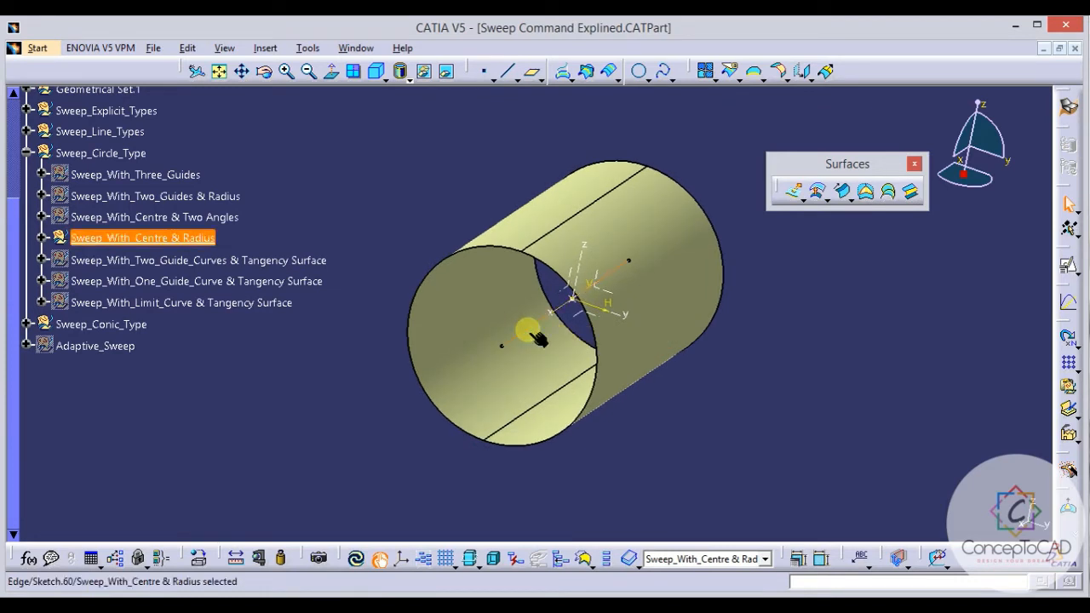
left_click(739, 394)
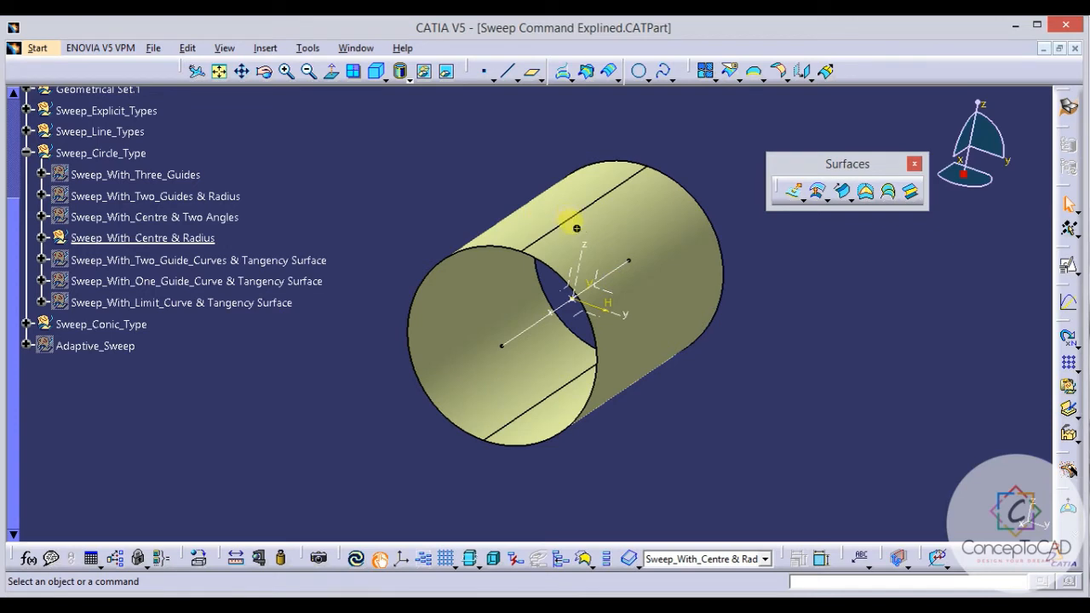
middle_click_drag(573, 227, 593, 267)
middle_click_drag(595, 266, 625, 237)
middle_click_drag(580, 274, 581, 294)
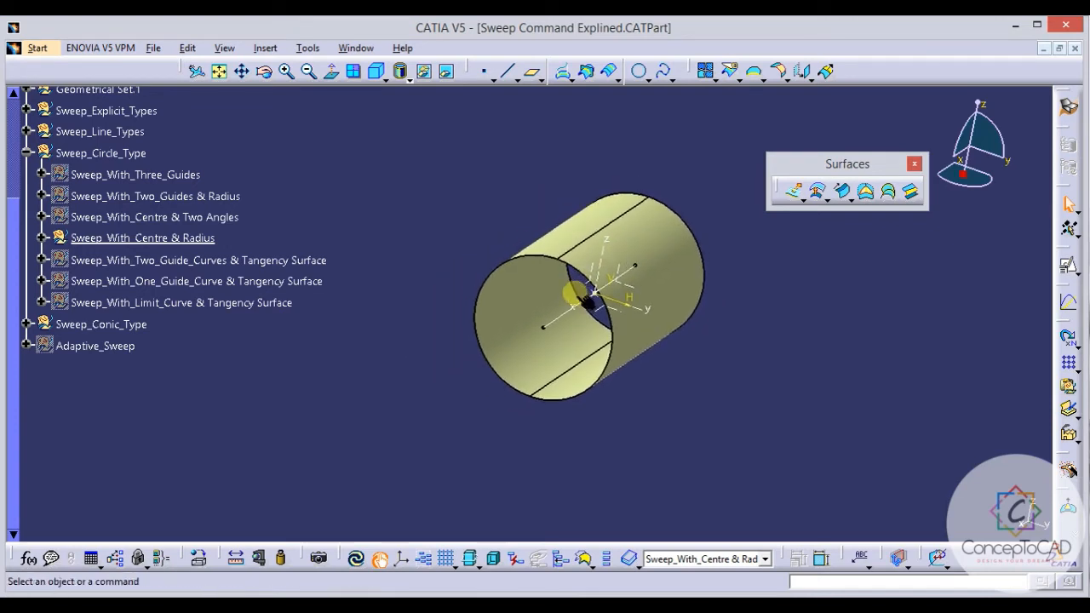
Hide the Sweep_With_Centre & Radius set and make Sweep_With_Two_Guide_Curves & Tangency Surface the work object.
right_click(185, 240)
left_click(239, 291)
right_click(202, 260)
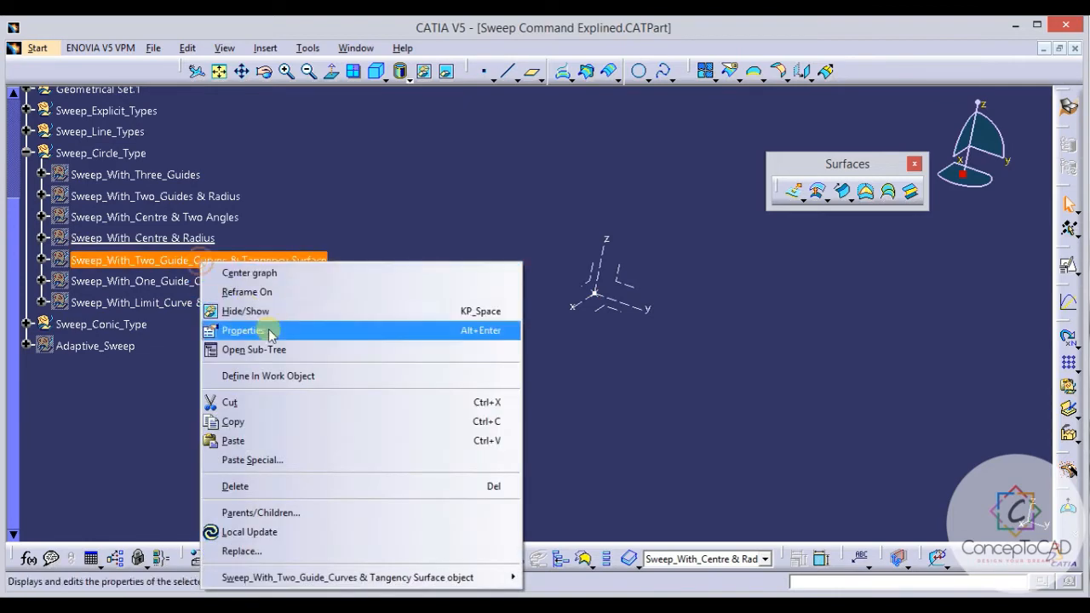
left_click(327, 376)
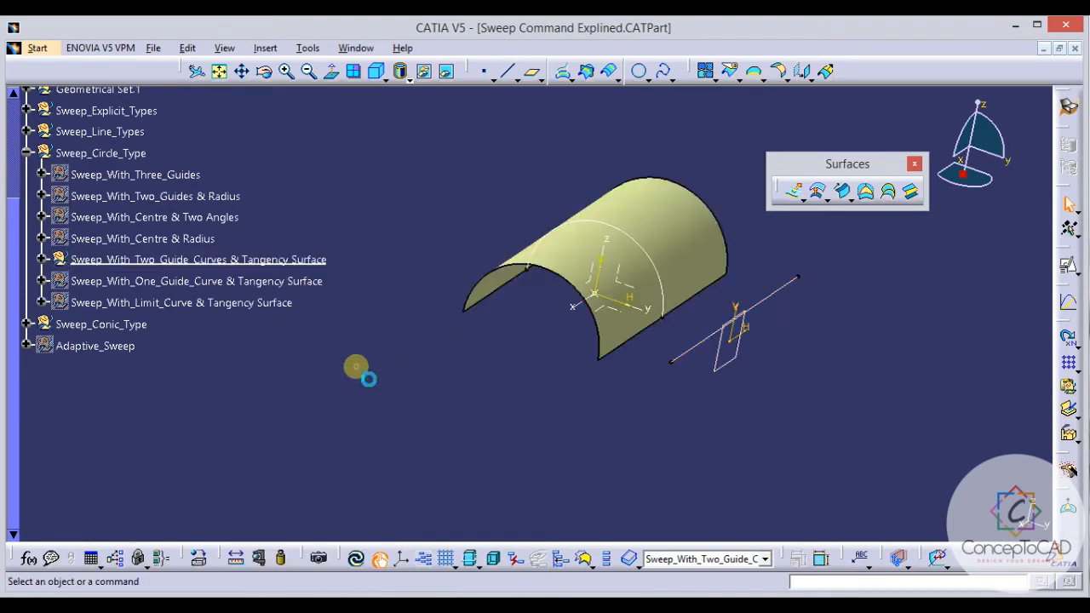
Examine the half-cylindrical surface and the separate line beside it as inputs for the two-guides tangency sweep.
middle_click_drag(596, 317, 575, 275)
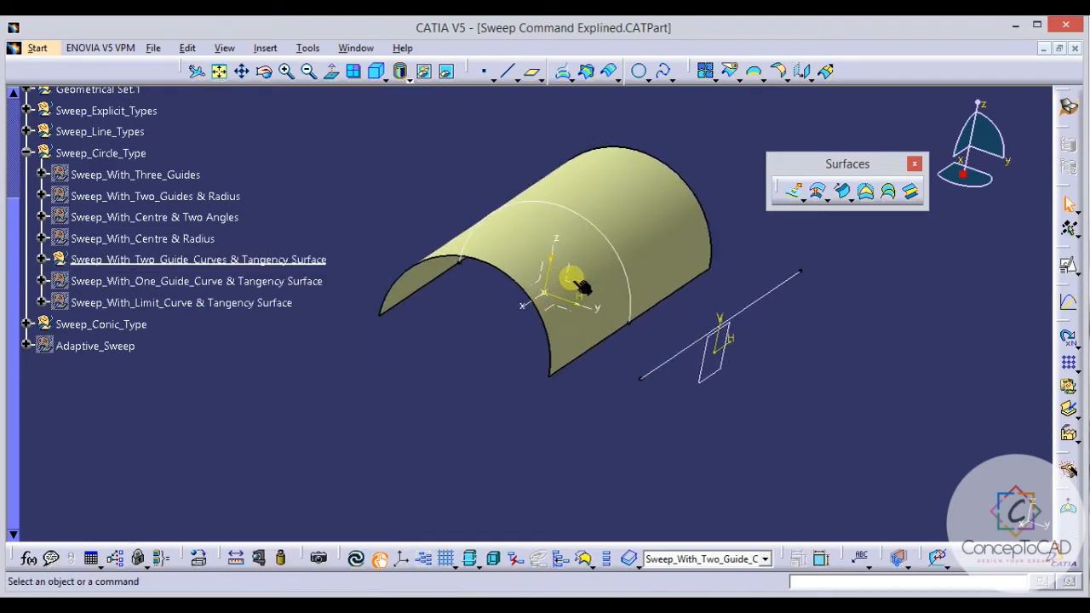
middle_click(600, 272)
middle_click_drag(624, 304, 651, 247)
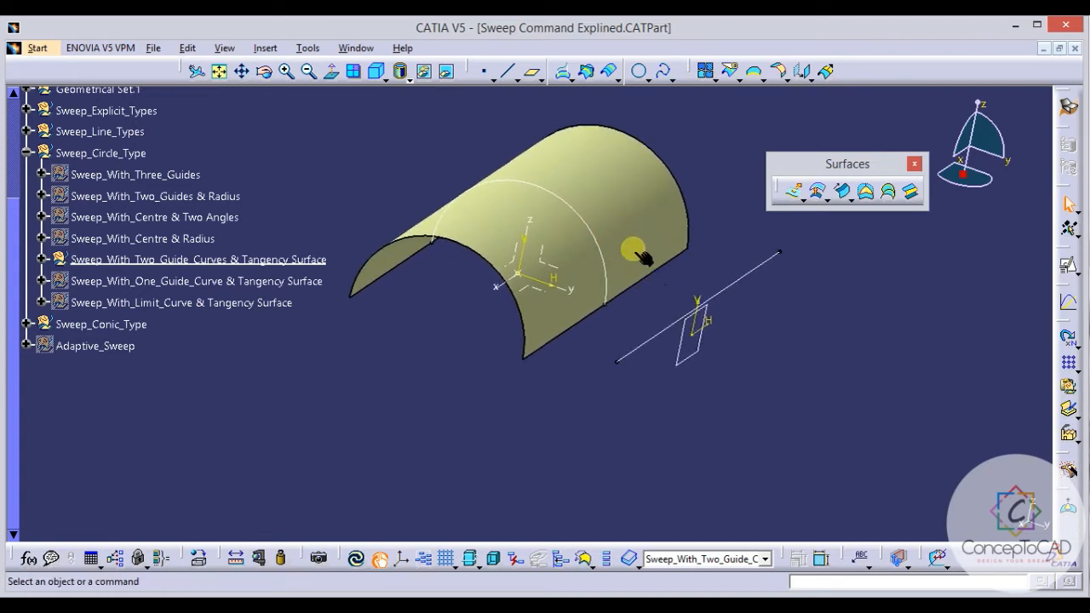
left_click(640, 254)
left_click(761, 321)
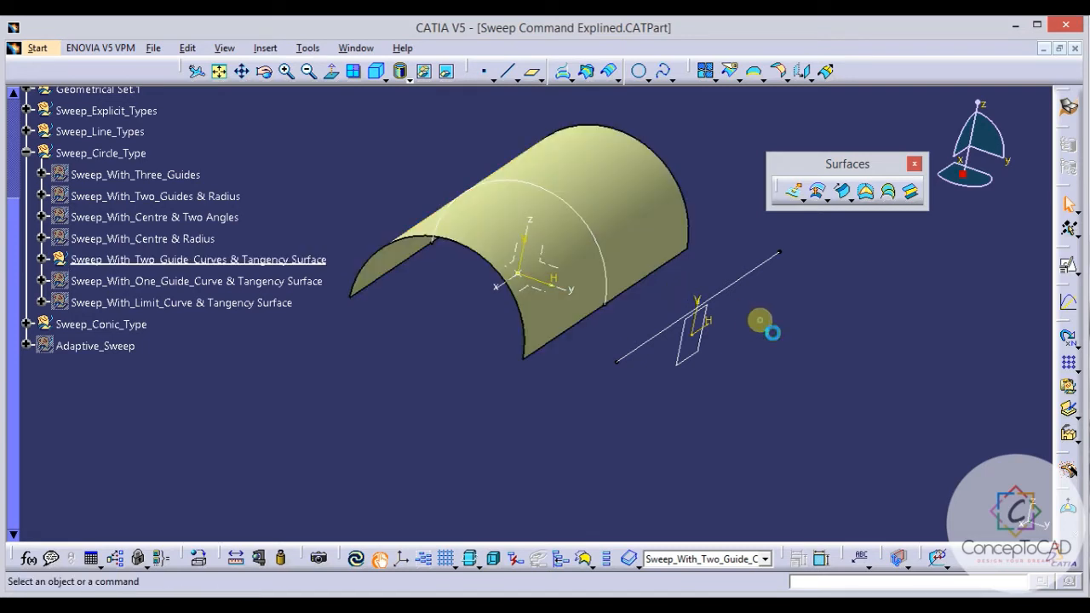
left_click(743, 278)
left_click(791, 334)
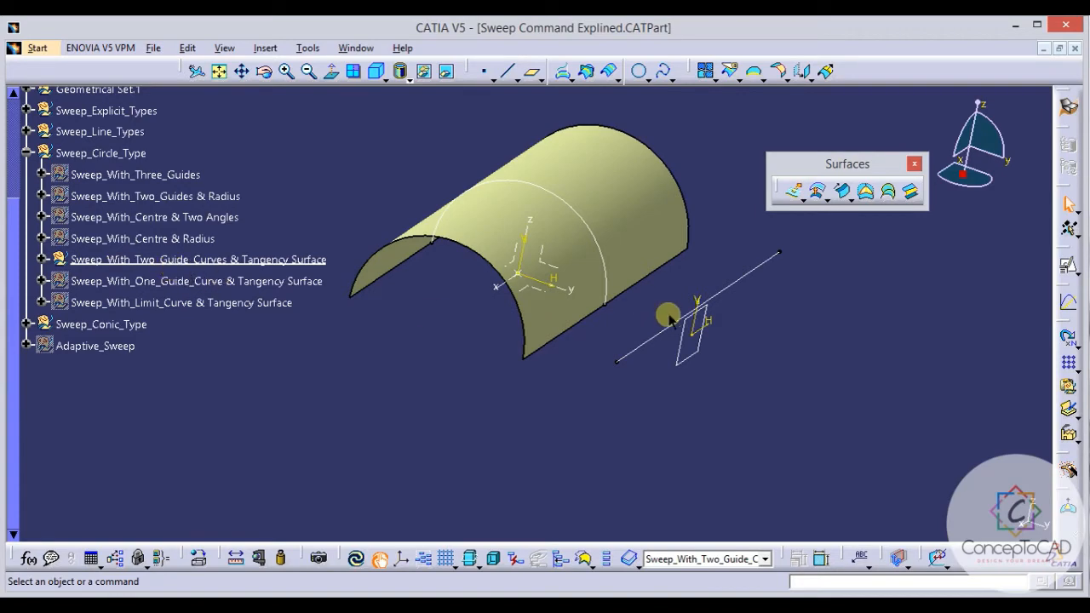
Start a circle-type swept surface with the Two guides and tangency surface subtype.
middle_click_drag(669, 315, 670, 324)
left_click(842, 193)
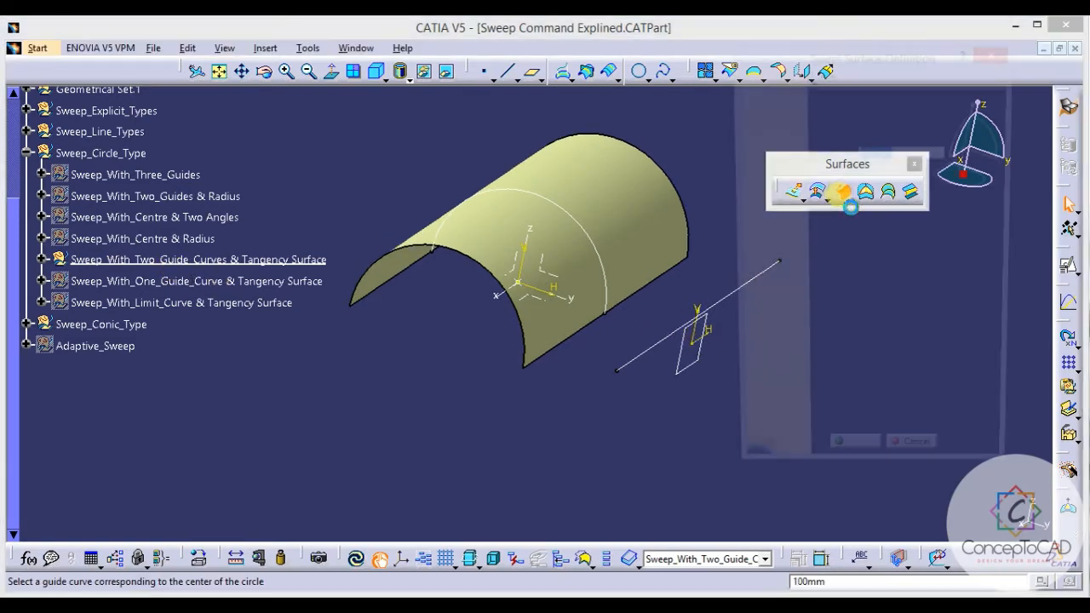
left_click(927, 110)
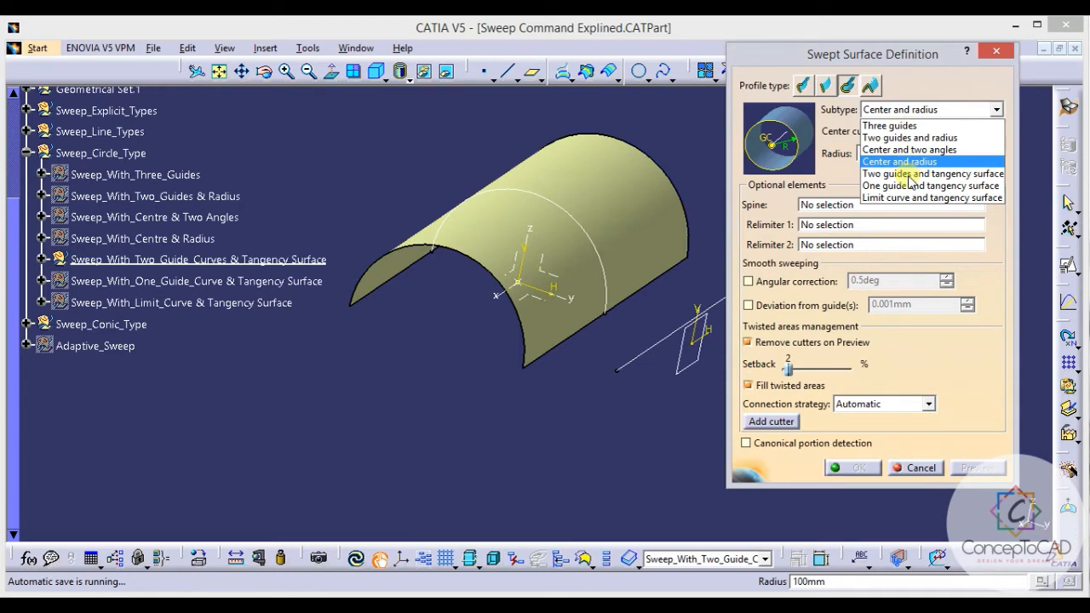
left_click(909, 174)
middle_click_drag(589, 249, 568, 219)
middle_click_drag(694, 166, 637, 220)
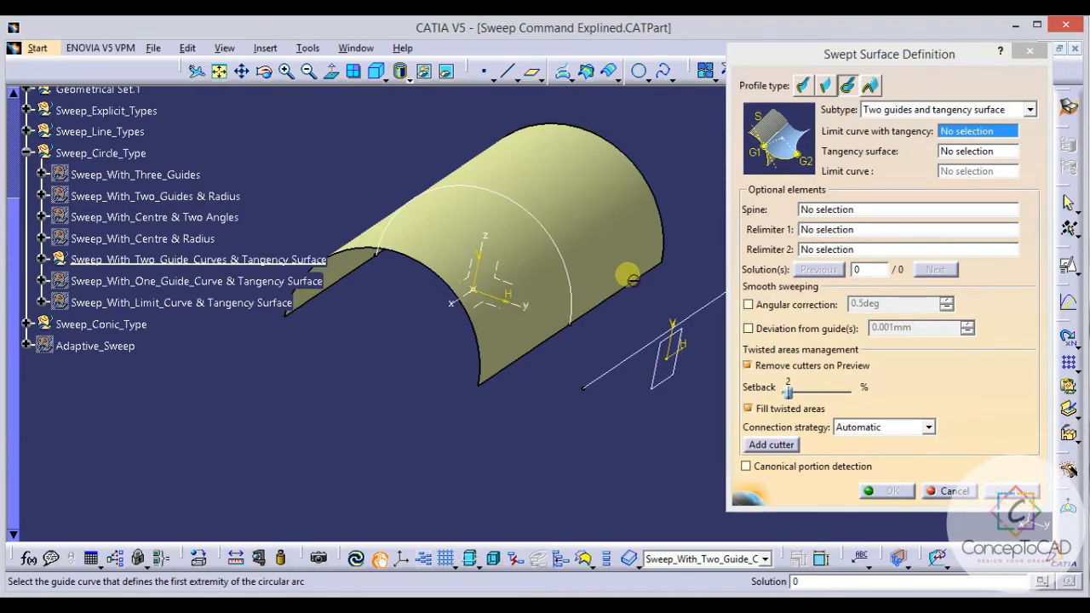
Assign the half-cylinder's lower edge nearest the line as tangent limit curve, the half-cylinder as tangency surface, and the separate line as limit curve.
mouse_move(631, 301)
middle_mouse_down()
mouse_move(648, 257)
mouse_move(630, 305)
mouse_move(638, 288)
middle_mouse_up()
left_click(635, 286)
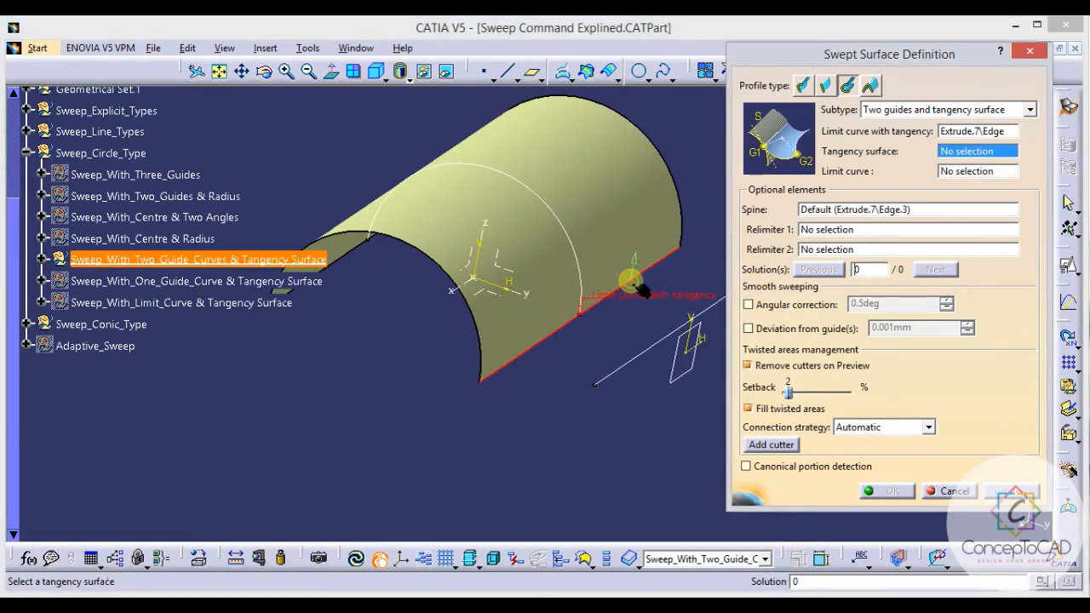
left_click(616, 205)
middle_click_drag(603, 273, 558, 279, "ctrl")
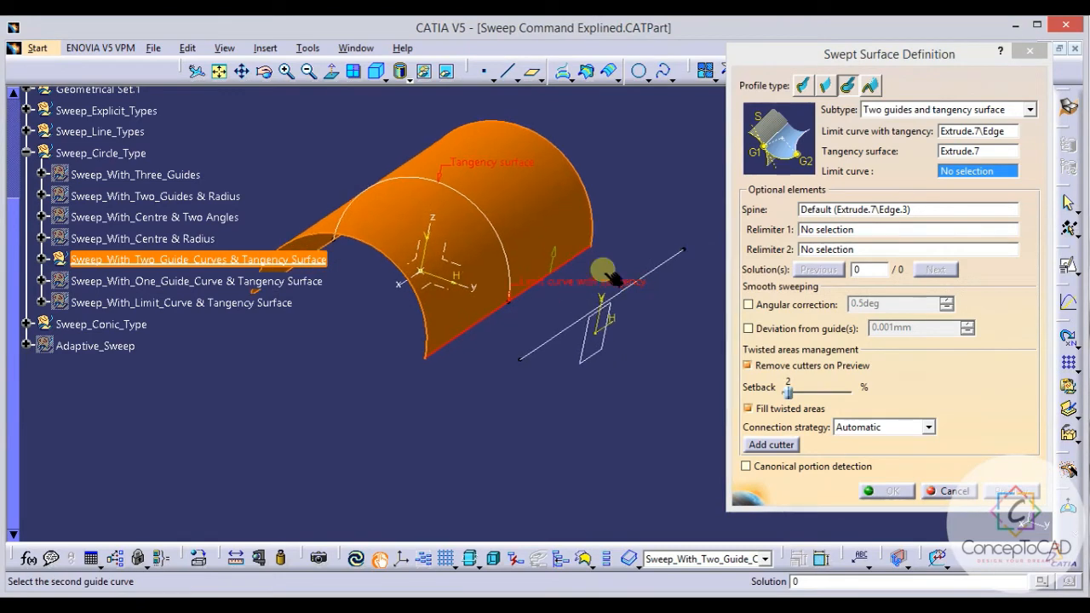
left_click(666, 262)
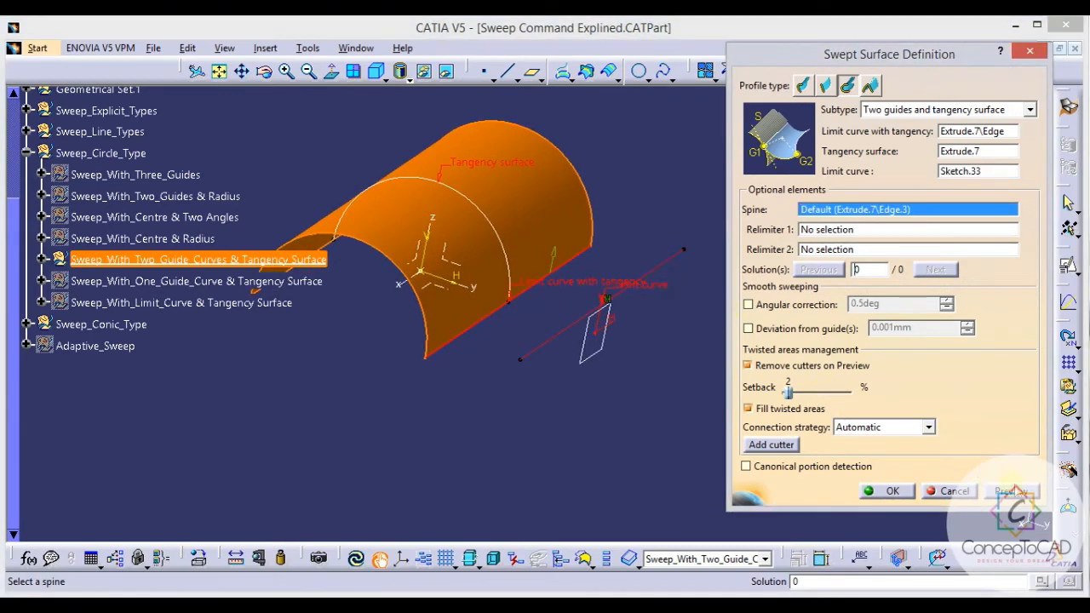
Preview the two-guides sweep and examine how its arcs connect the half-cylinder's edge and the separate line.
left_click(1017, 492)
middle_click_drag(608, 315, 603, 264, "ctrl")
middle_click_drag(404, 322, 481, 305)
middle_click_drag(480, 305, 482, 349, "ctrl")
mouse_move(528, 299)
middle_mouse_down()
mouse_move(445, 309)
mouse_move(551, 258)
mouse_move(511, 301)
middle_mouse_up()
scroll(554, 263, "up", 1)
scroll(552, 258, "down", 1)
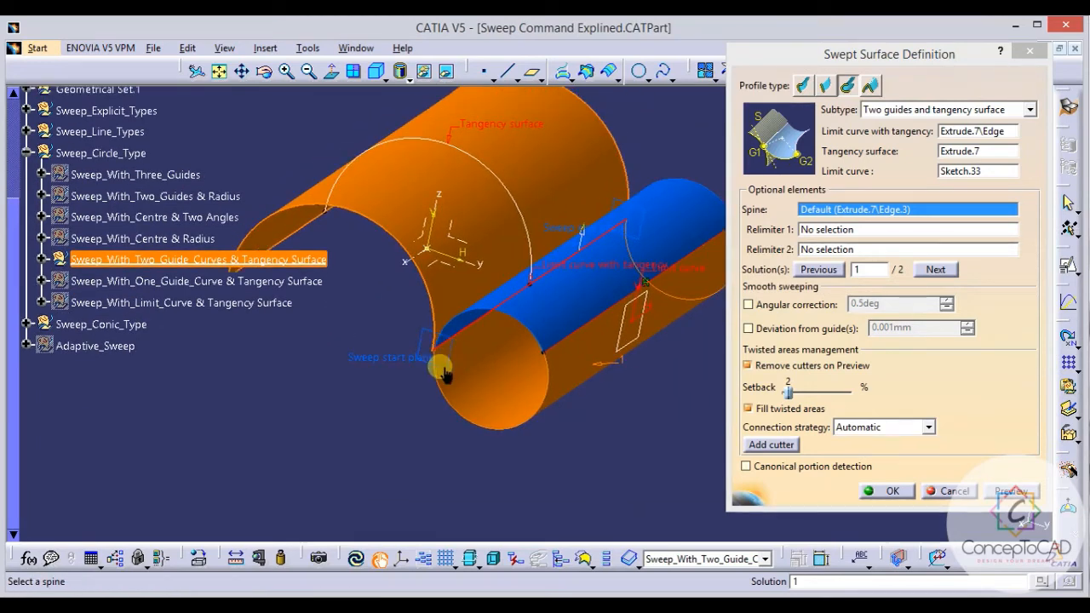
mouse_move(528, 321)
middle_mouse_down()
mouse_move(546, 312)
mouse_move(522, 316)
mouse_move(535, 311)
middle_mouse_up()
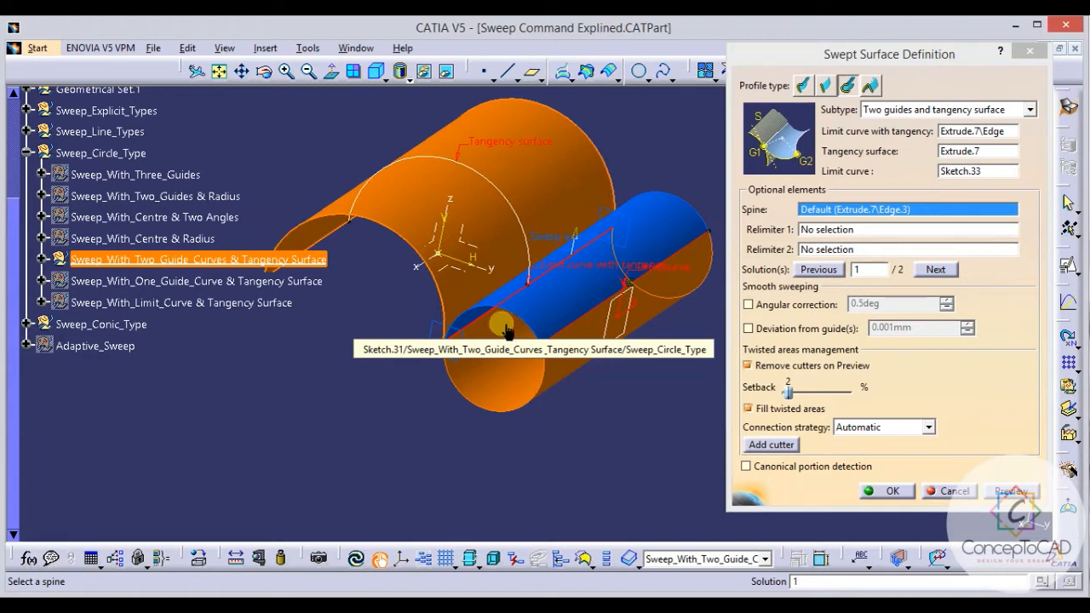
middle_click_drag(507, 330, 532, 284)
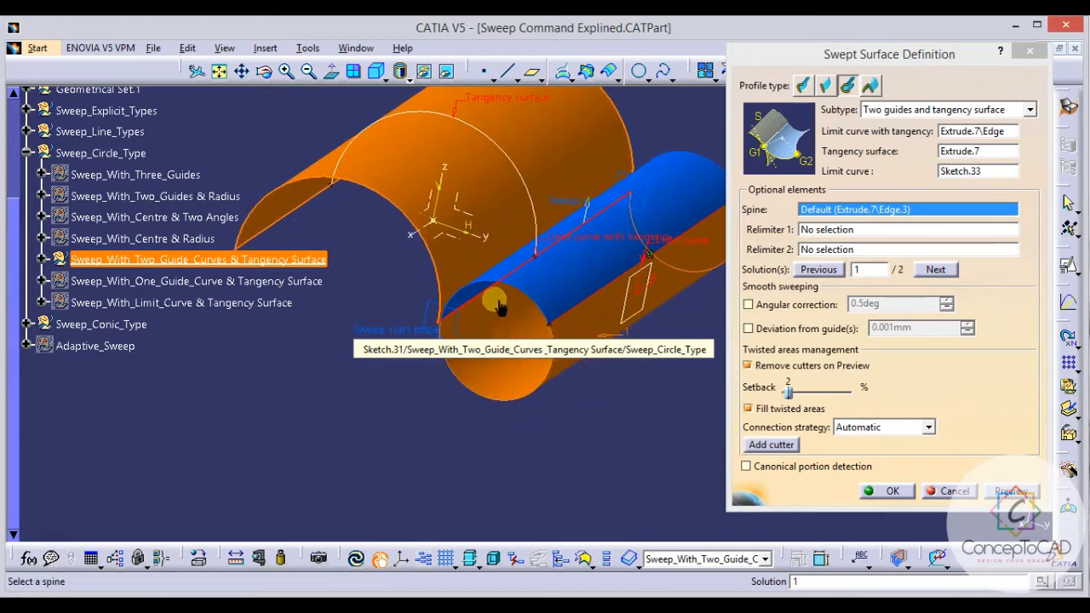
middle_click_drag(582, 321, 582, 259)
middle_click_drag(539, 310, 587, 387)
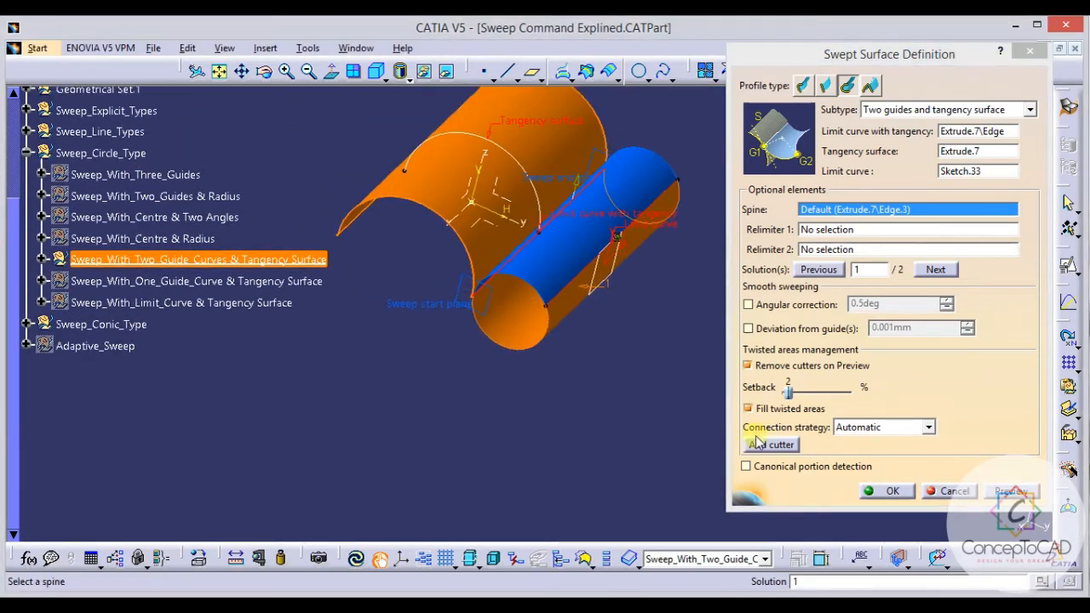
Create the two-guides tangency sweep with solution 1 and check the guide edges it passes through.
left_click(901, 489)
middle_click_drag(562, 294, 588, 293)
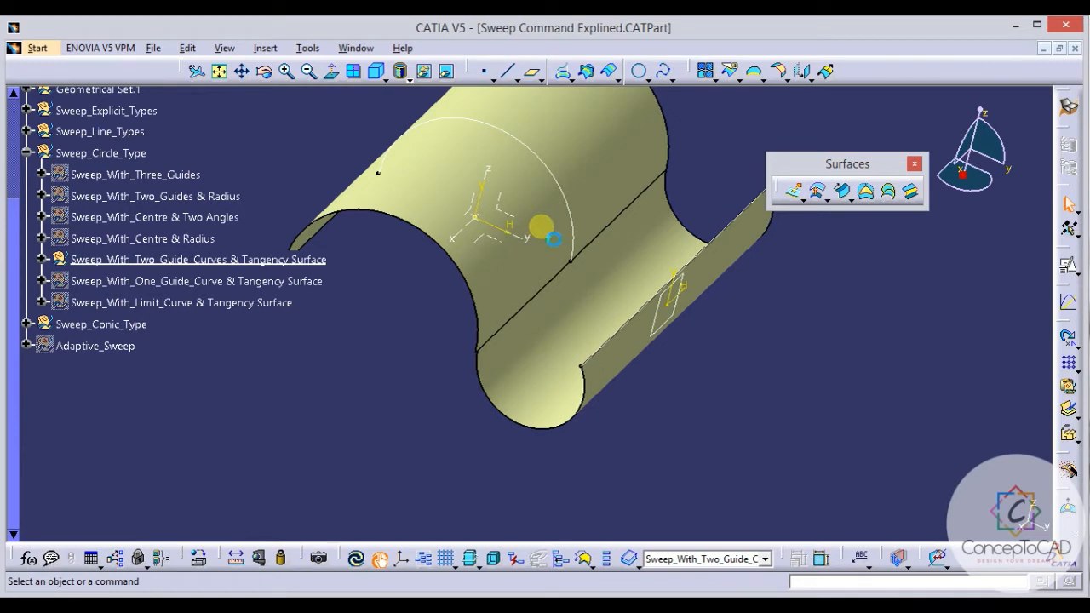
left_click(552, 238)
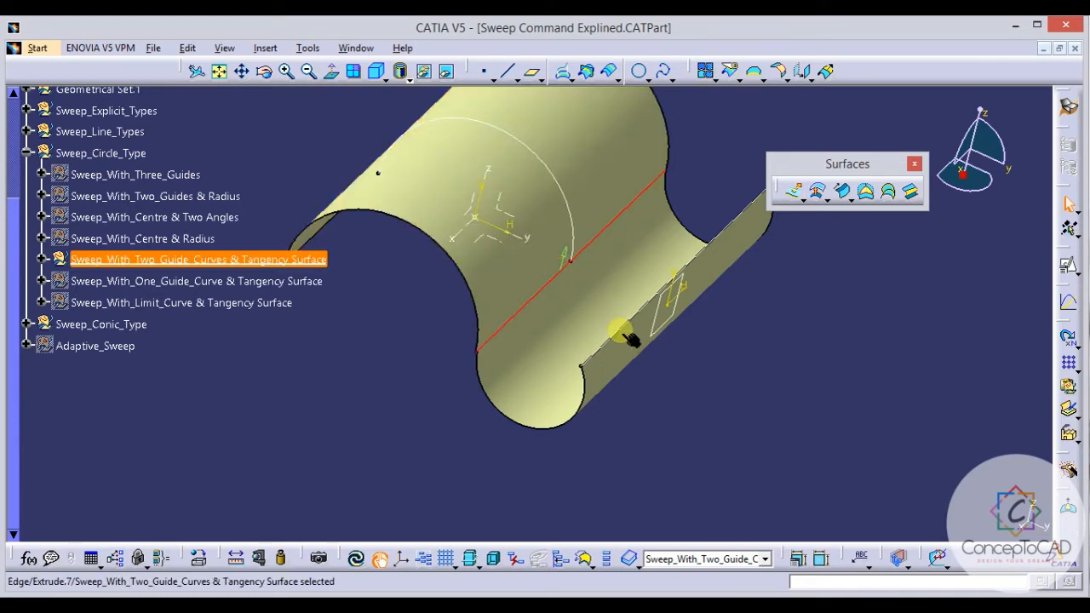
middle_click_drag(626, 336, 634, 365)
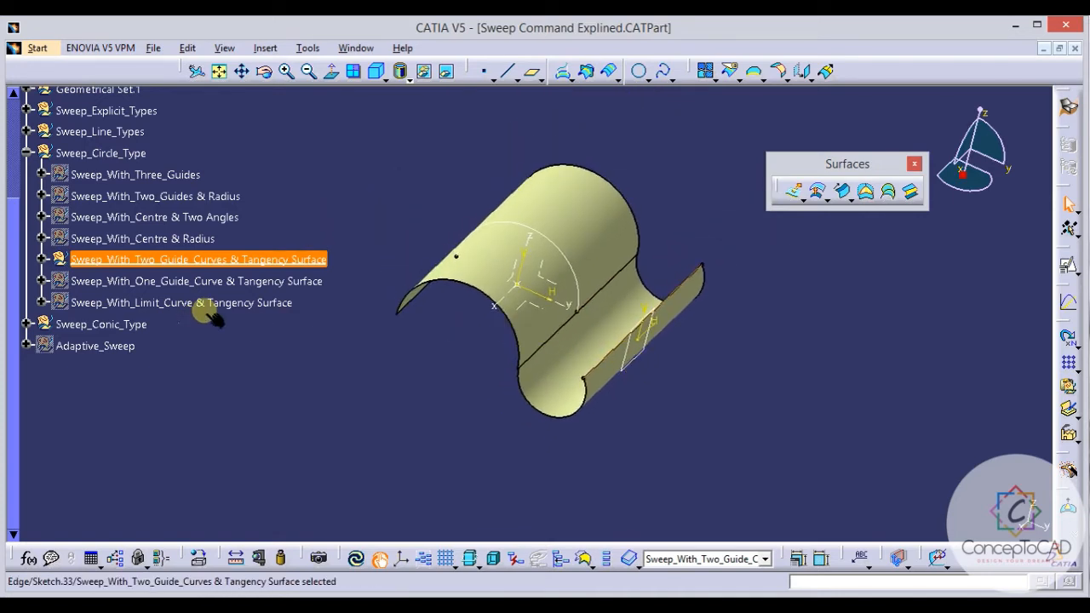
mouse_move(541, 308)
middle_mouse_down()
mouse_move(569, 324)
mouse_move(526, 287)
middle_mouse_up()
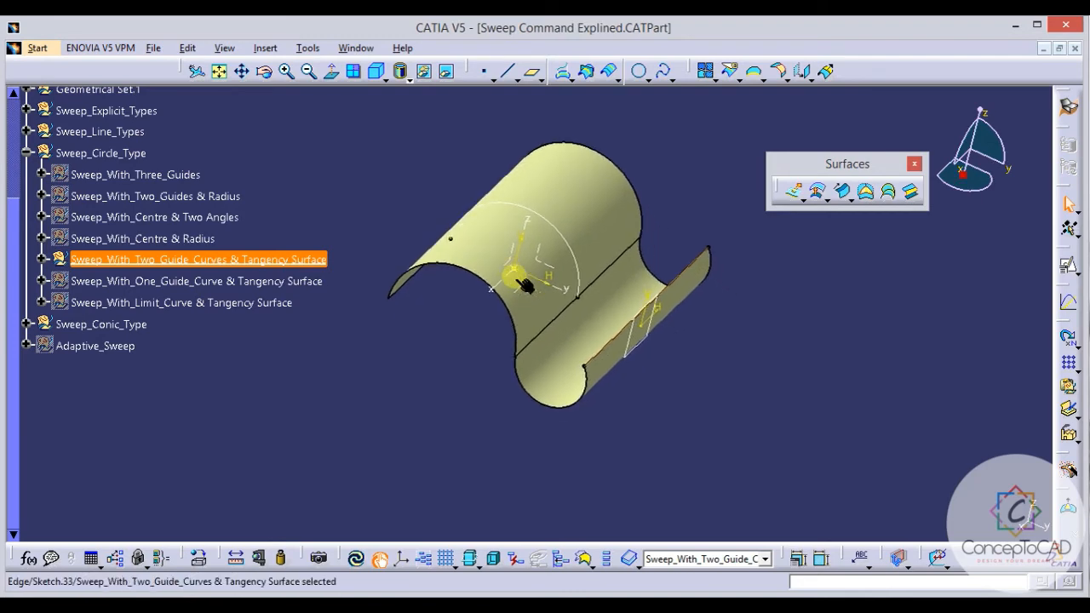
Hide the Sweep_With_Two_Guide_Curves & Tangency Surface set and make Sweep_With_One_Guide_Curve & Tangency Surface the work object.
right_click(247, 270)
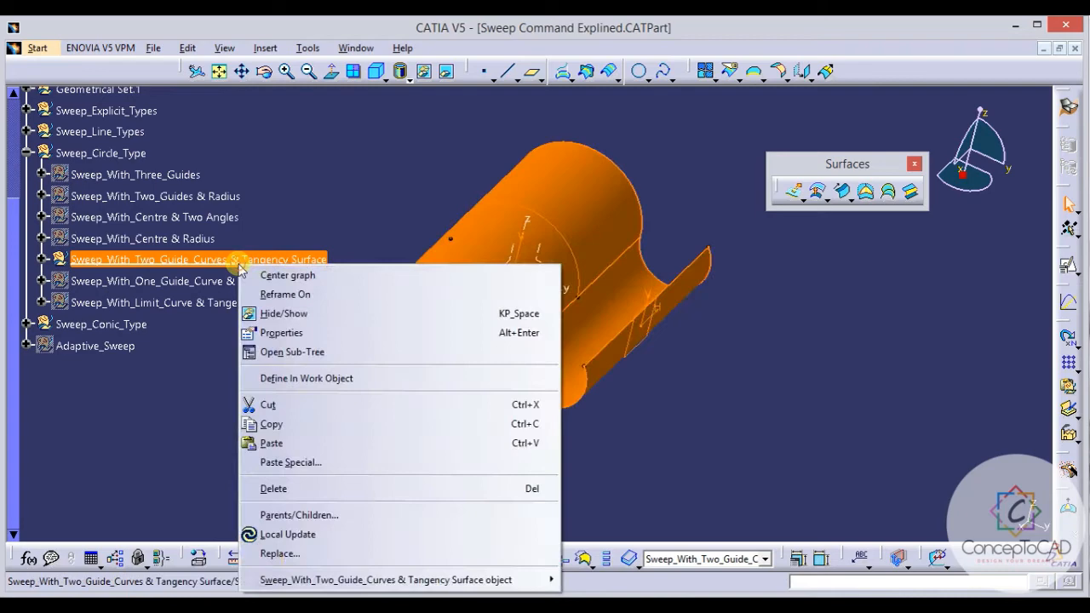
left_click(275, 313)
right_click(228, 280)
left_click(285, 384)
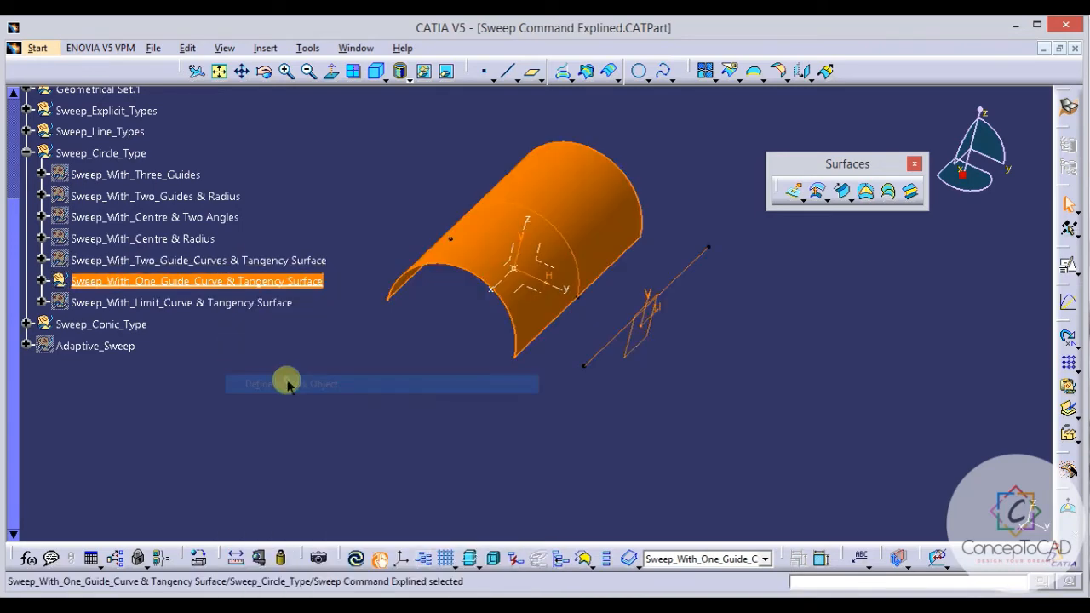
Start a circle-type swept surface with the One guide and tangency surface subtype.
middle_click_drag(518, 353, 778, 319)
left_click(778, 319)
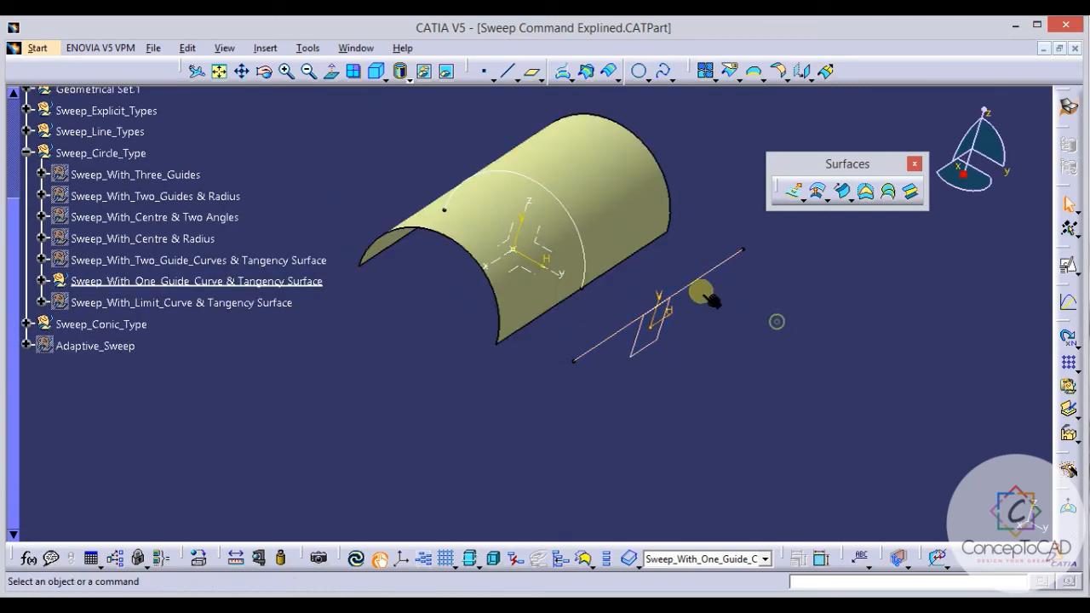
left_click(840, 201)
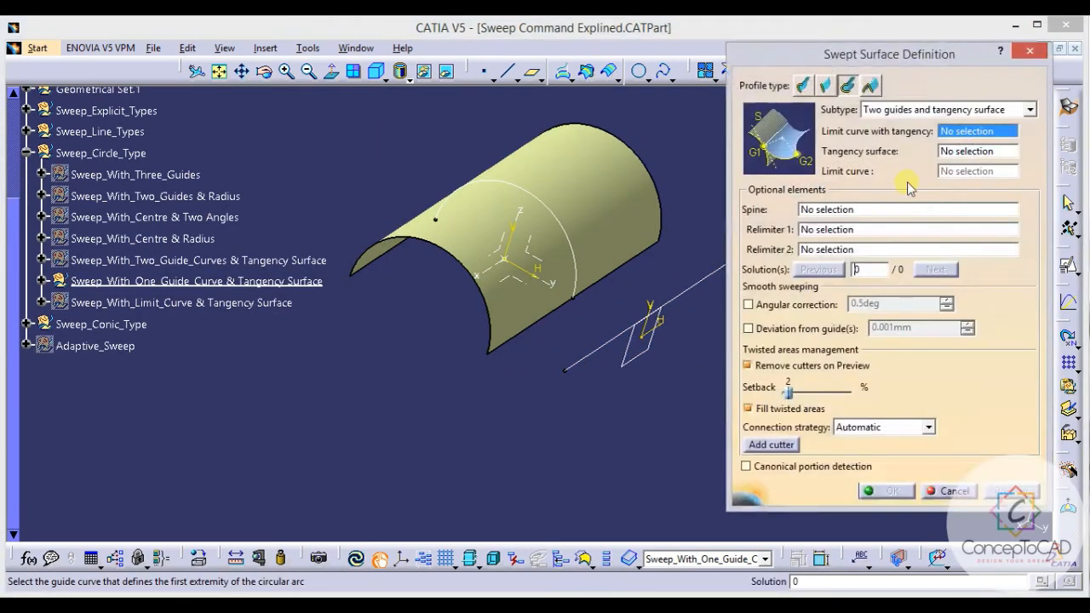
left_click(923, 114)
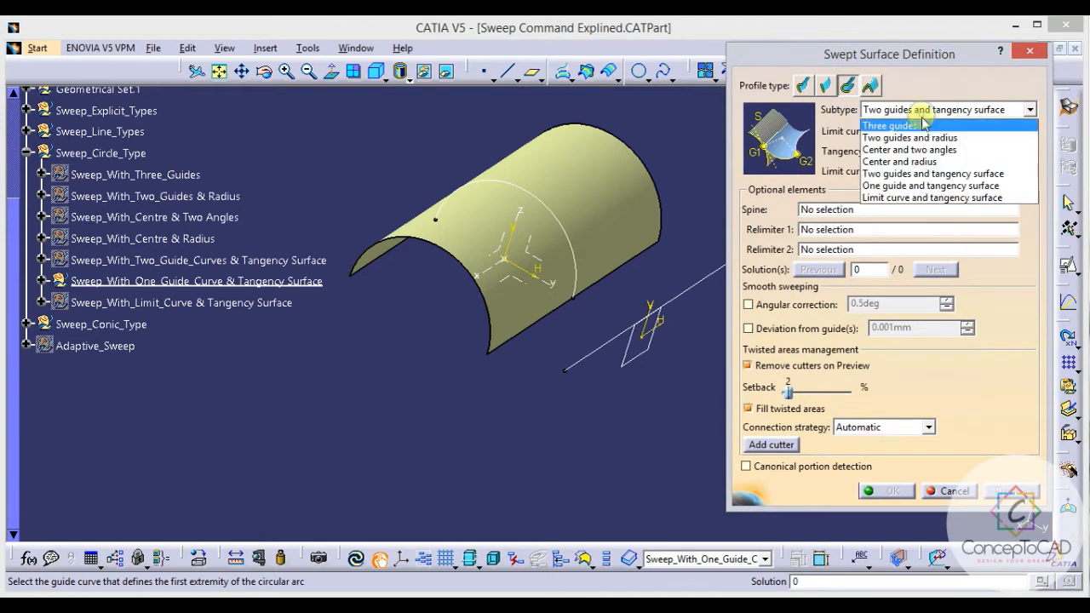
left_click(926, 182)
middle_click_drag(630, 272, 627, 254)
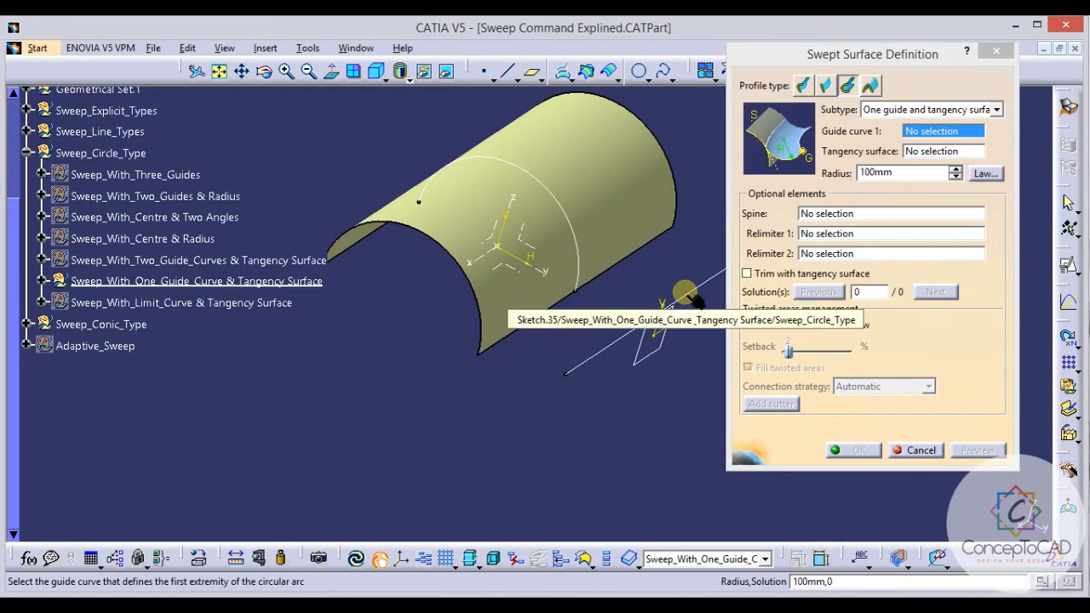
Create the one-guide sweep using the separate line as guide curve, the half-cylinder as tangency surface, and a 100 mm radius.
left_click(686, 294)
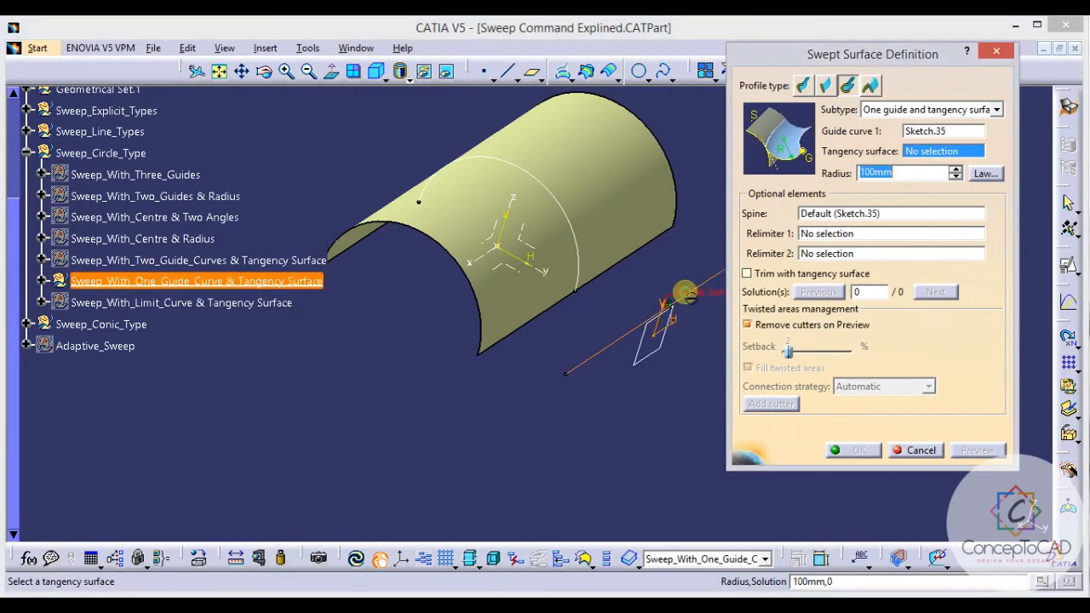
middle_click_drag(609, 192, 629, 251)
left_click(634, 254)
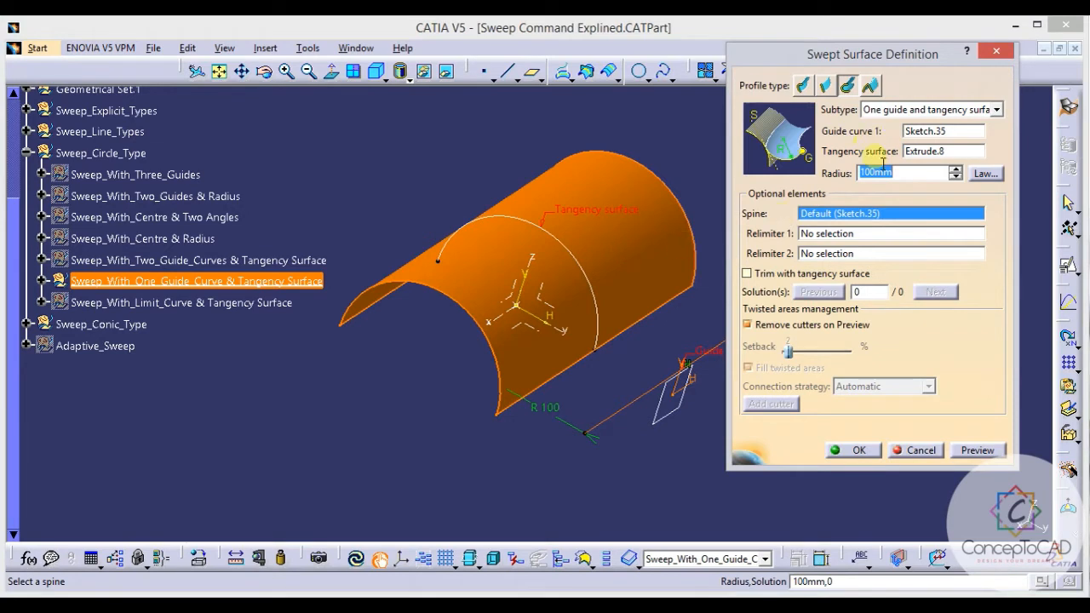
left_click(984, 451)
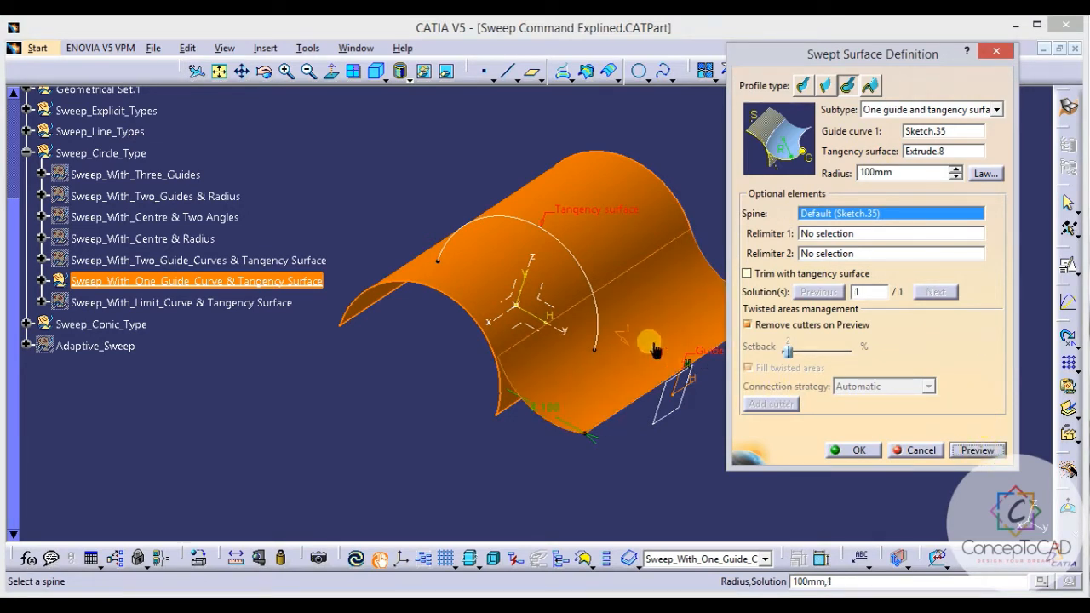
middle_click_drag(543, 329, 545, 404)
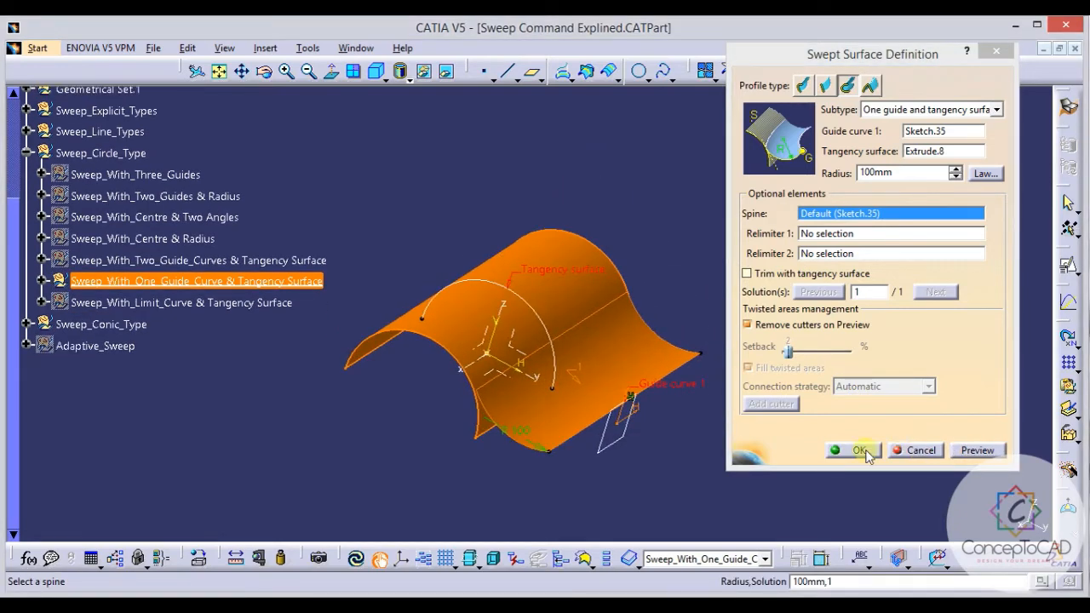
left_click(860, 450)
Examine where the new one-guide sweep meets the half-cylinder and how it follows the guide line.
left_click(639, 392)
middle_click_drag(640, 399, 650, 294)
left_click(605, 222)
middle_click_drag(605, 221, 684, 343)
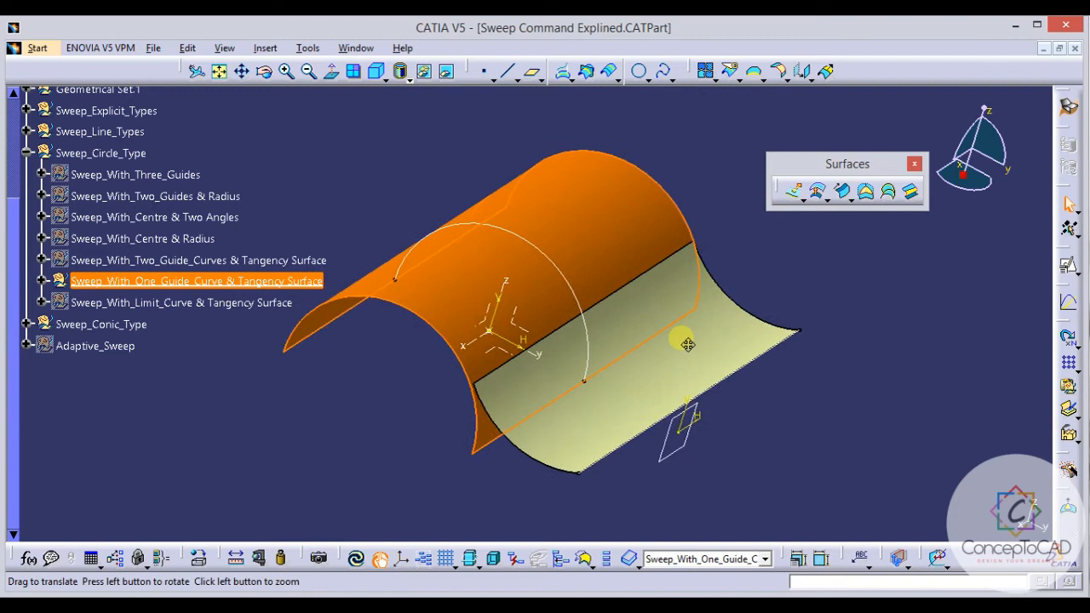
left_click(789, 400)
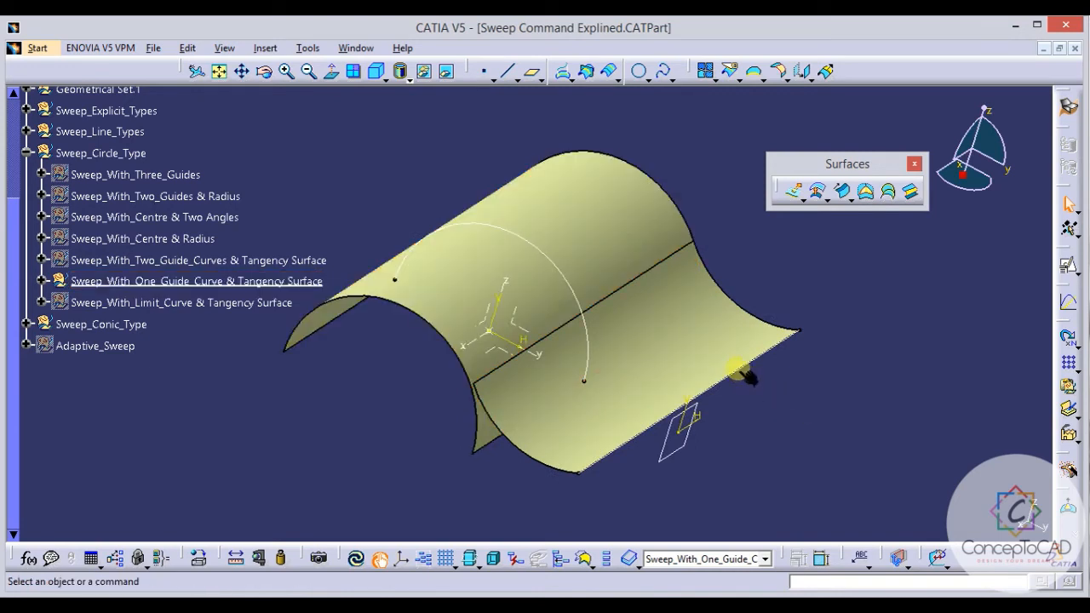
middle_click_drag(688, 414, 683, 351)
left_click(683, 349)
left_click(747, 394)
Review the one-guide sweep's definition and inspect the surface from several angles.
double_click(671, 332)
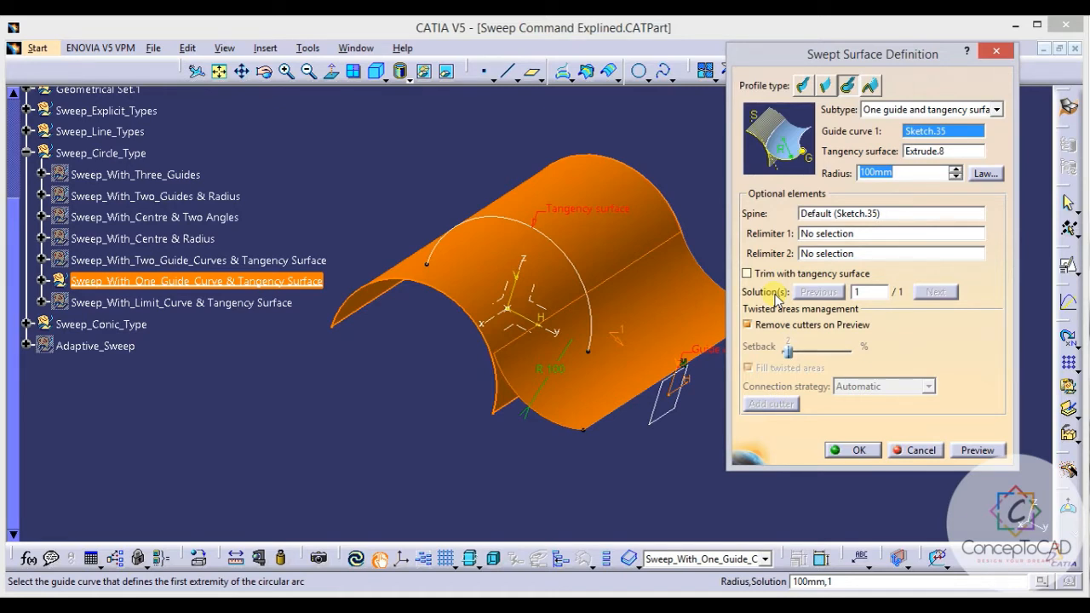
middle_click_drag(610, 379, 601, 338)
scroll(613, 343, "down", 1)
left_click(846, 454)
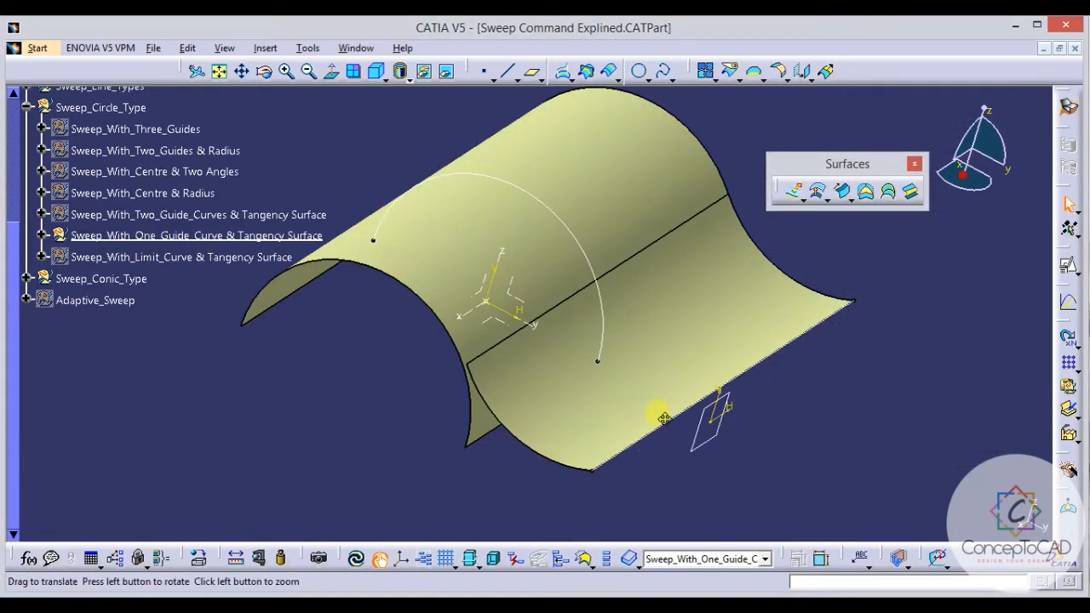
mouse_move(662, 418)
middle_mouse_down()
mouse_move(698, 477)
mouse_move(673, 409)
middle_mouse_up()
middle_click_drag(367, 145, 523, 211)
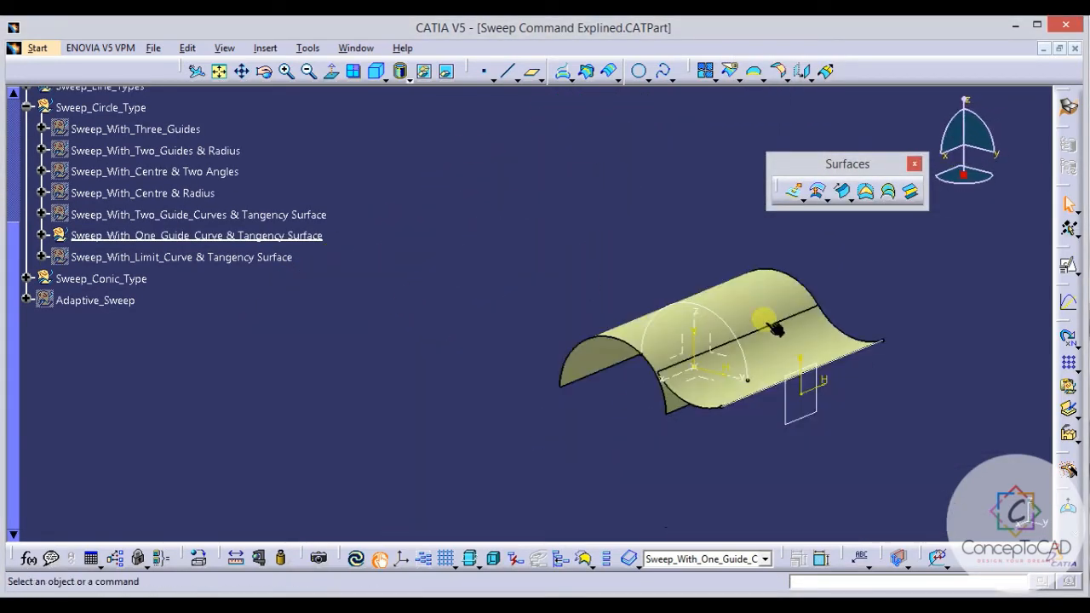
middle_click_drag(618, 254, 513, 212)
middle_click_drag(626, 351, 521, 232)
middle_click_drag(520, 232, 460, 315)
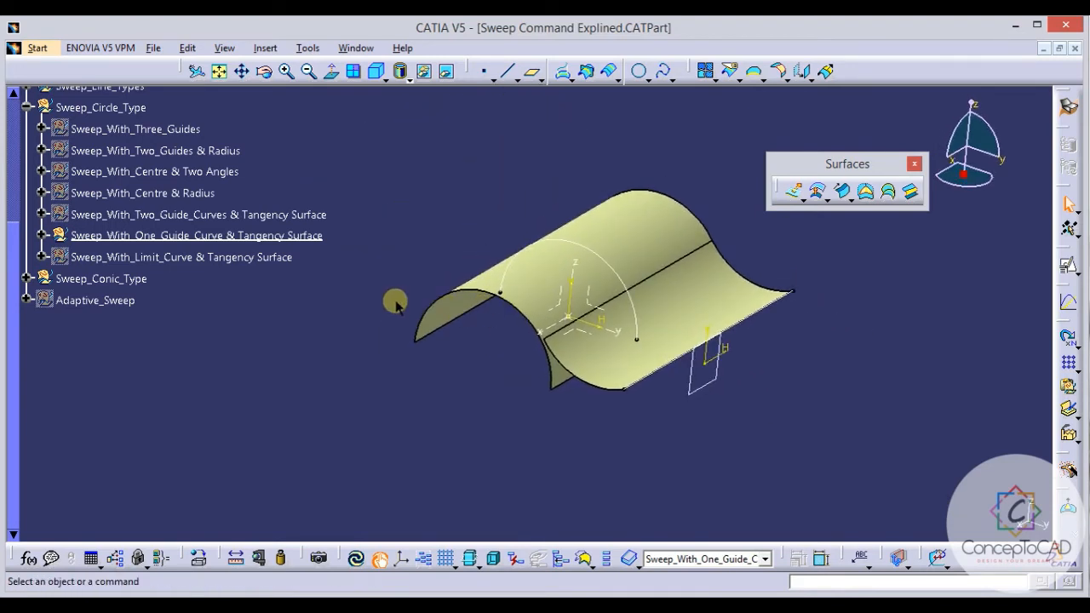
Hide the Sweep_With_One_Guide_Curve & Tangency Surface set and make Sweep_With_Limit_Curve & Tangency Surface the work object.
right_click(245, 240)
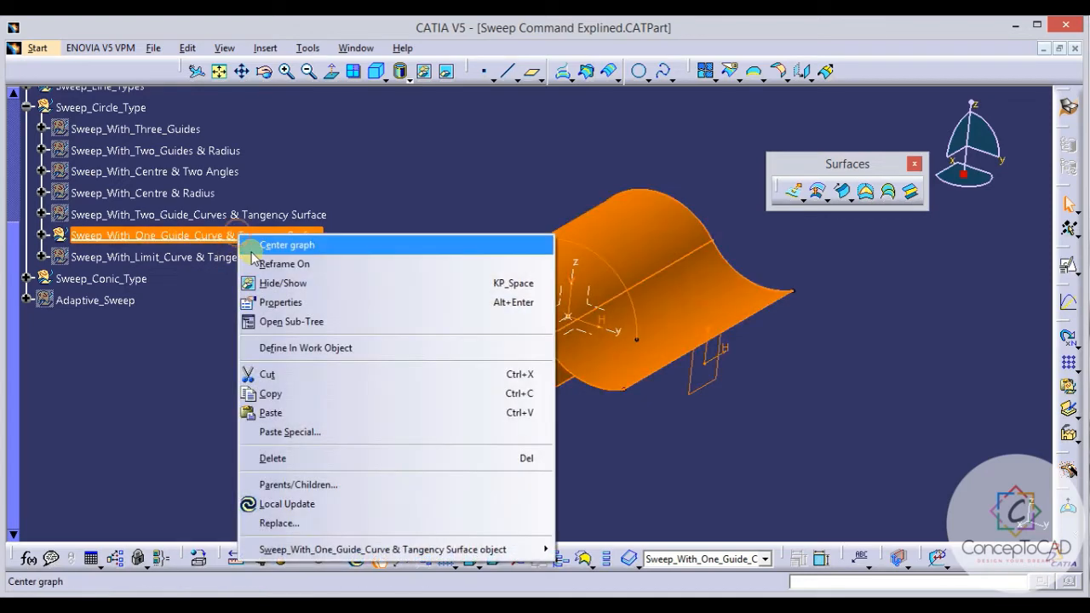
left_click(264, 283)
right_click(189, 258)
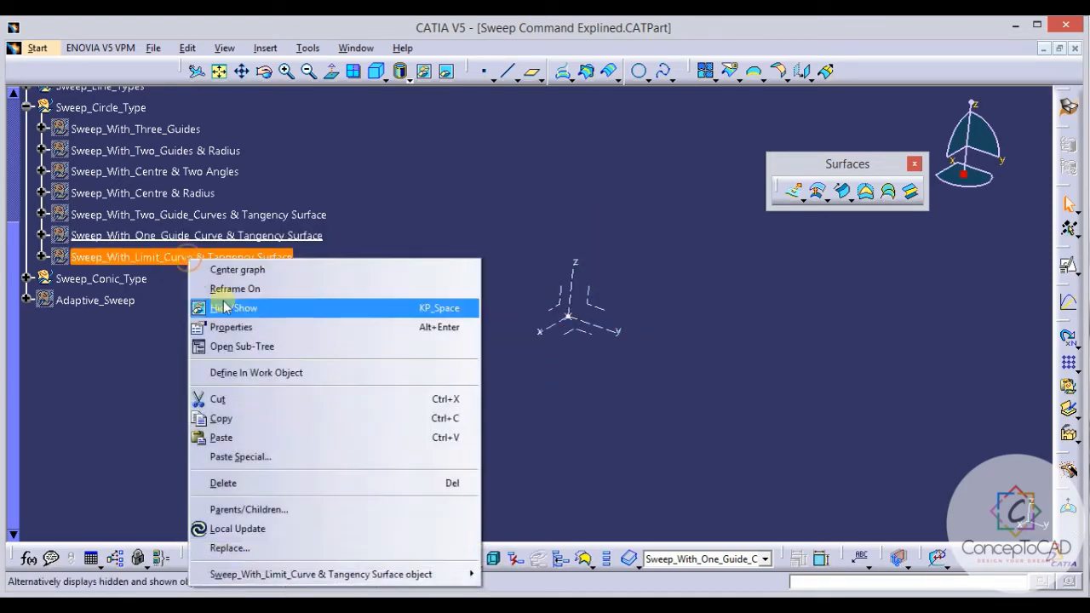
left_click(255, 372)
Start a circle-type swept surface on the upward-opening half-cylinder with the Limit curve and tangency surface subtype.
middle_click_drag(409, 379, 483, 376)
left_click(464, 278)
left_click(608, 389)
left_click(842, 193)
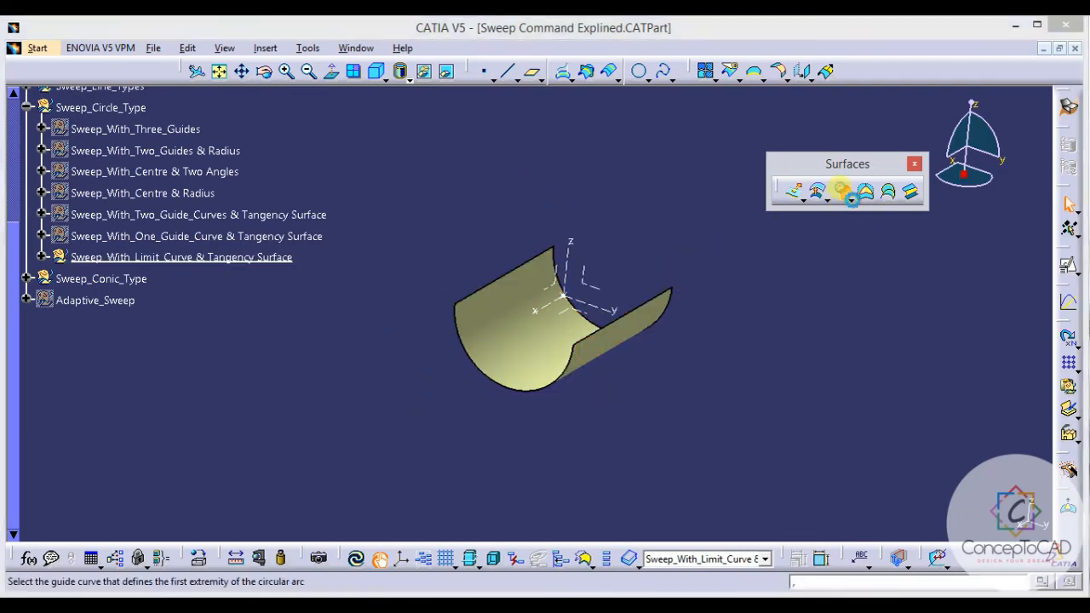
left_click(897, 113)
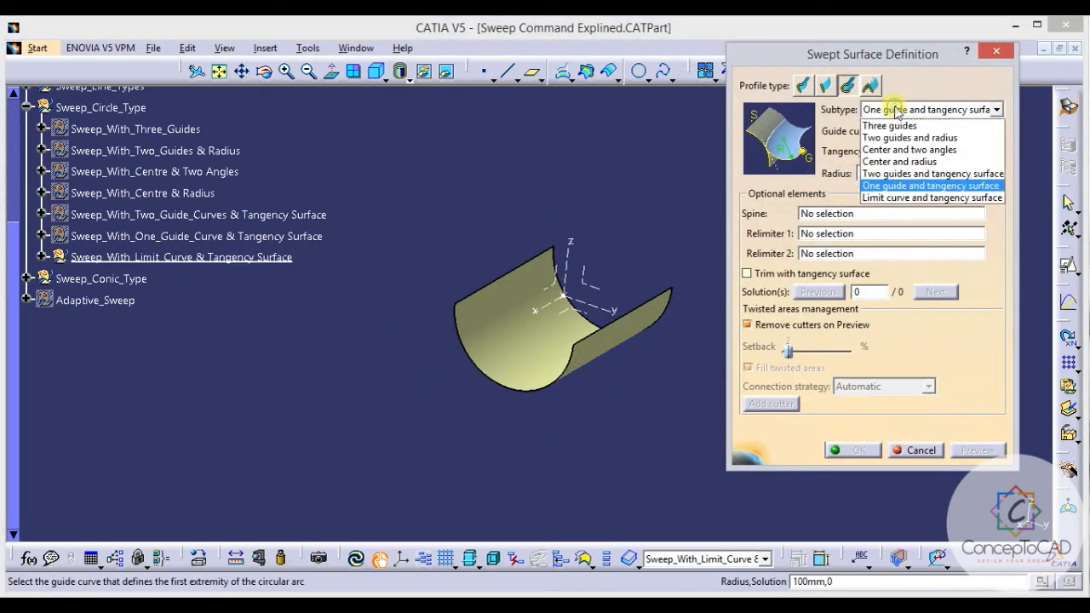
left_click(908, 197)
middle_click_drag(616, 276, 595, 256)
left_click(591, 253)
left_click(578, 315)
middle_click_drag(603, 300, 578, 276)
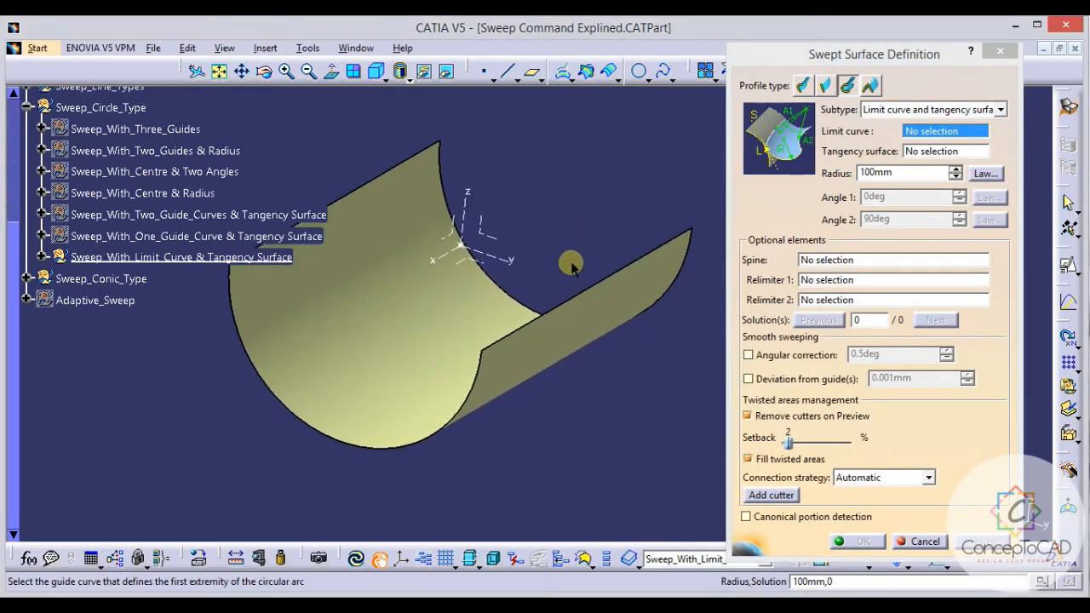
Set the half-cylinder's right-hand straight edge as the limit curve and the half-cylinder itself as the tangency surface.
mouse_move(502, 242)
middle_mouse_down()
mouse_move(557, 275)
mouse_move(494, 251)
middle_mouse_up()
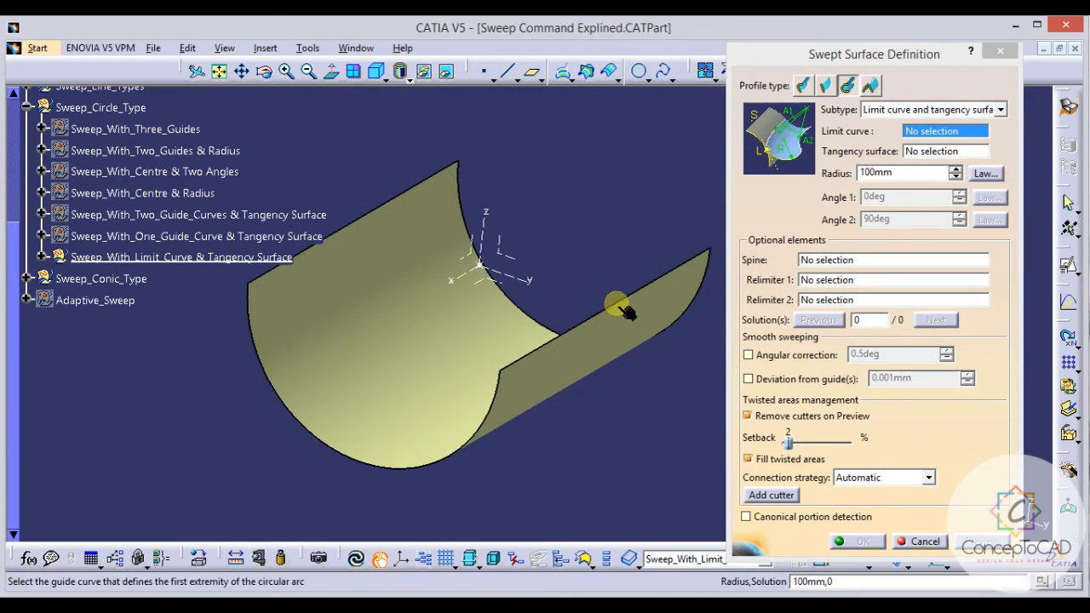
left_click(619, 305)
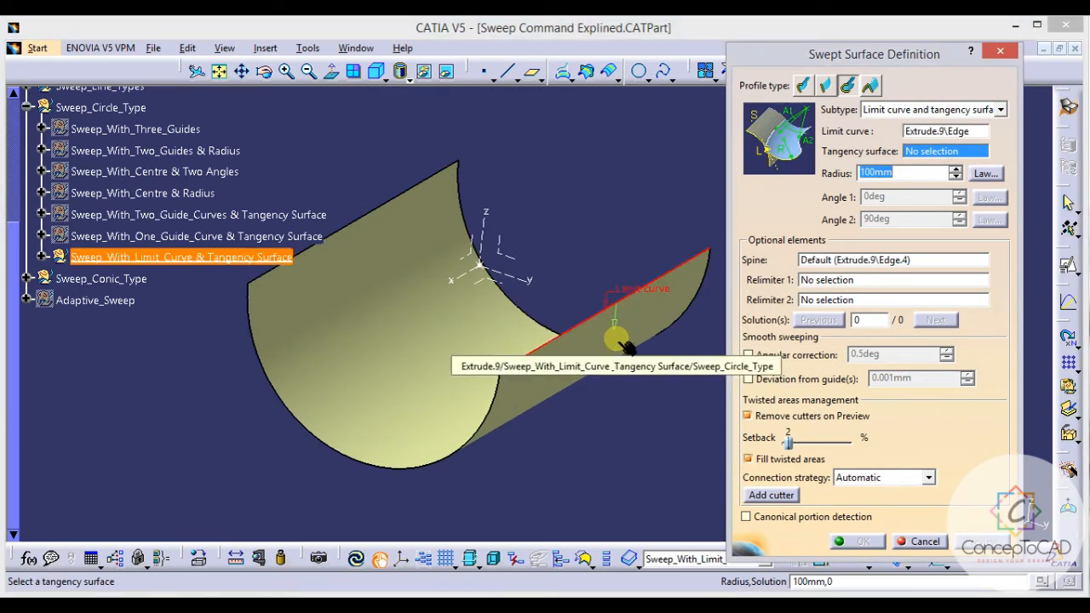
middle_click_drag(604, 321, 623, 300)
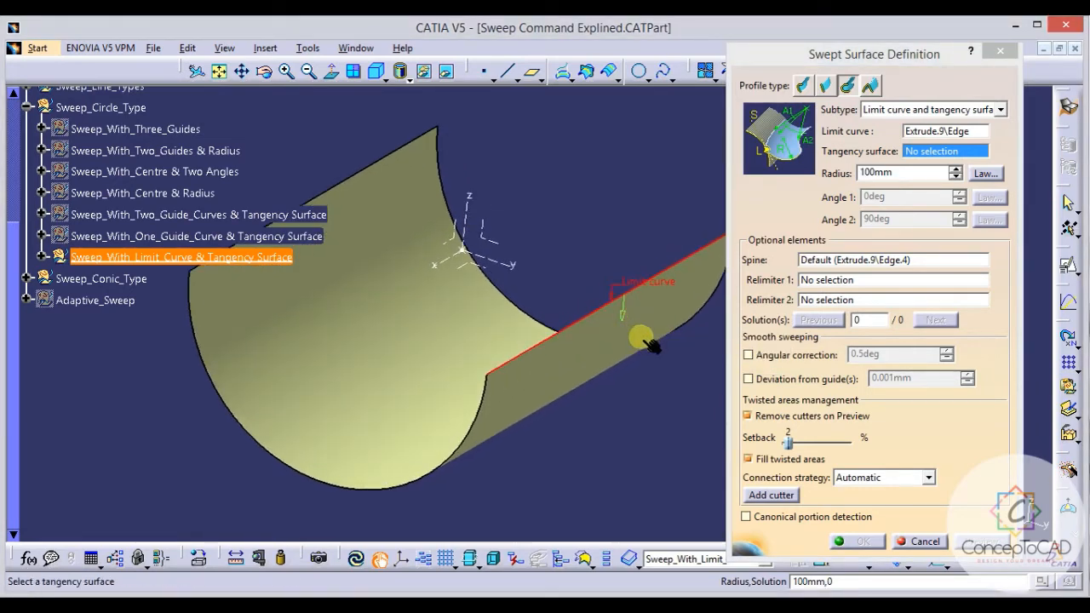
left_click(600, 361)
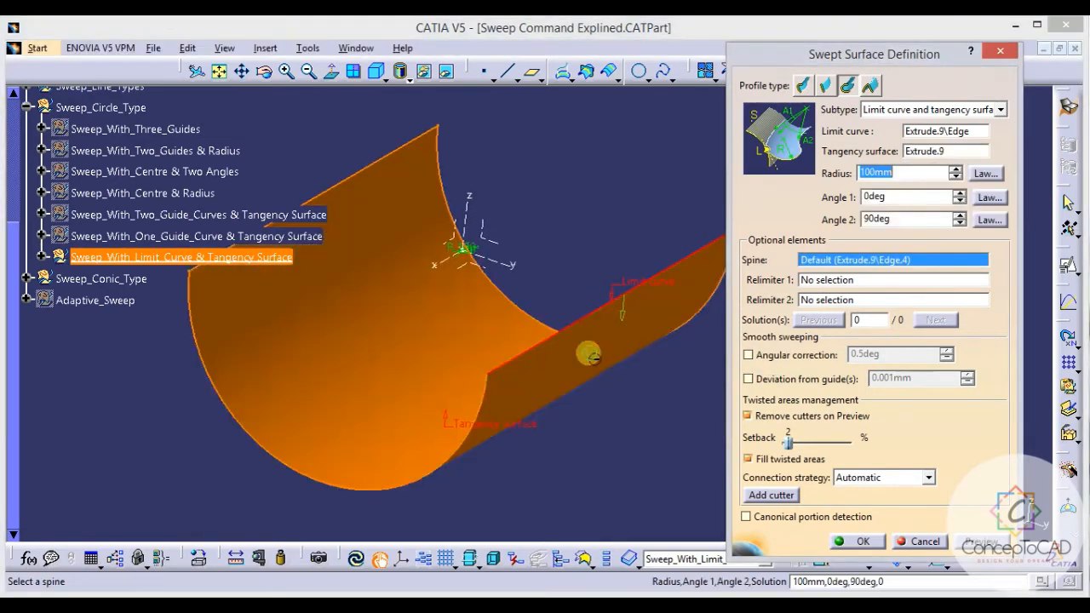
Compare the two previewed arcs, choose solution 2 arching back over the half-cylinder, and create the swept surface.
middle_click_drag(586, 348, 591, 375, "ctrl")
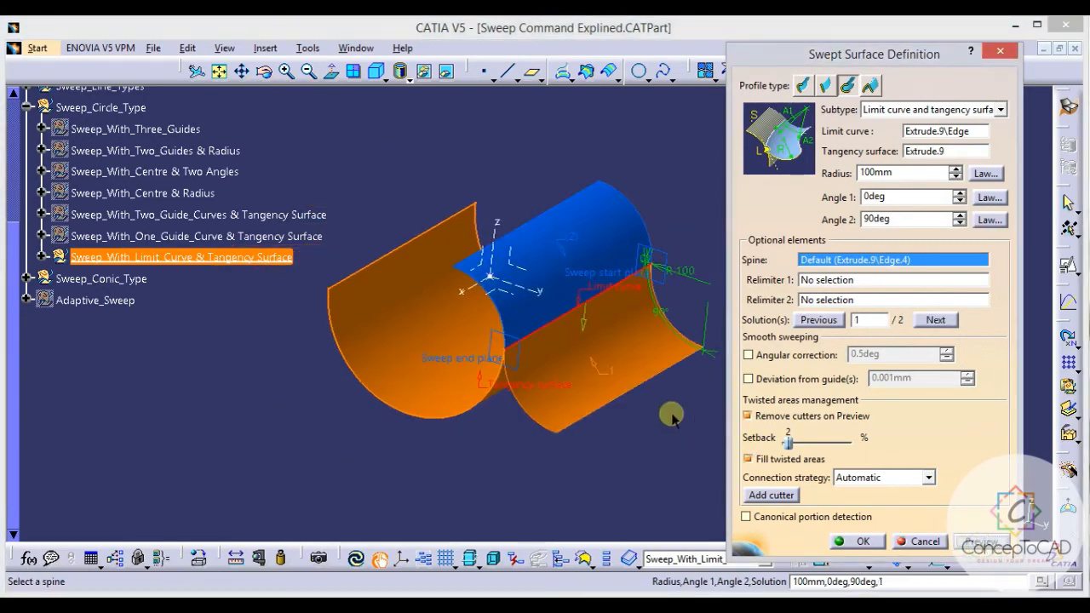
middle_click_drag(673, 416, 624, 204)
middle_click_drag(599, 310, 615, 347)
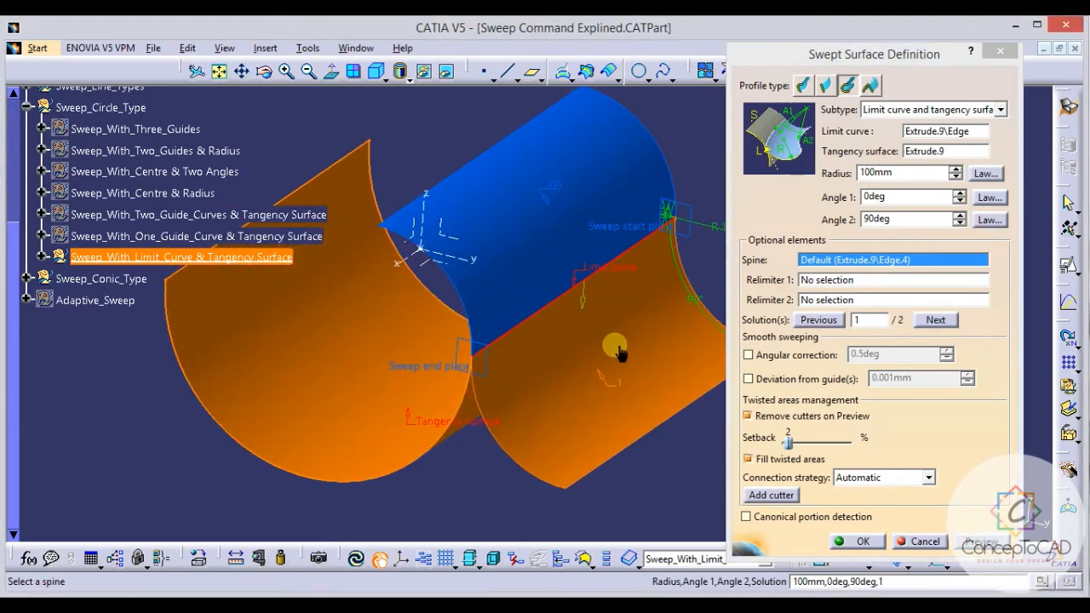
middle_click_drag(574, 286, 619, 354, "ctrl")
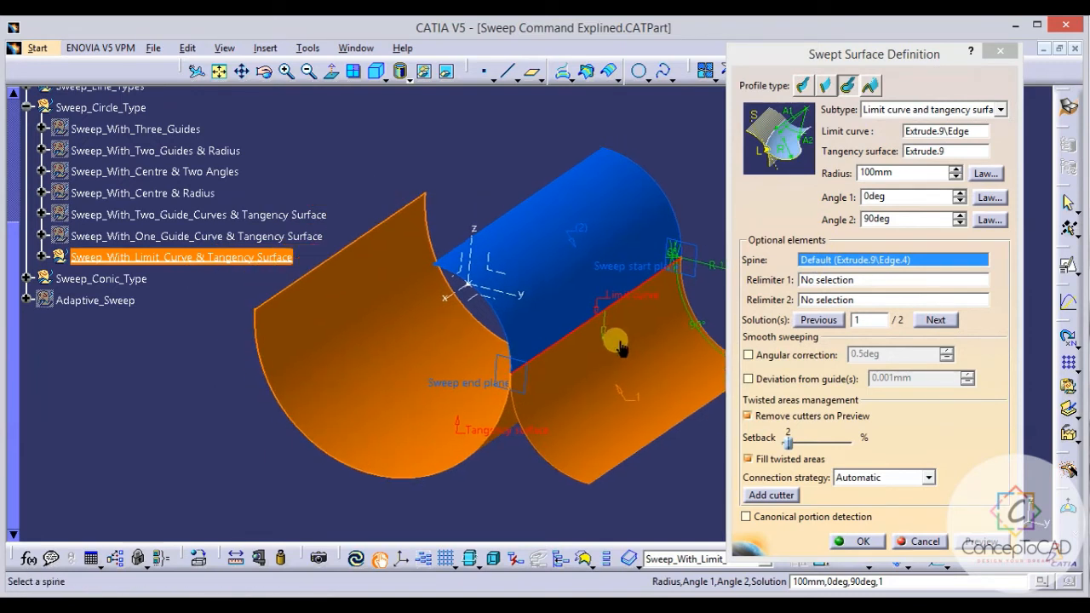
middle_click_drag(521, 383, 520, 334)
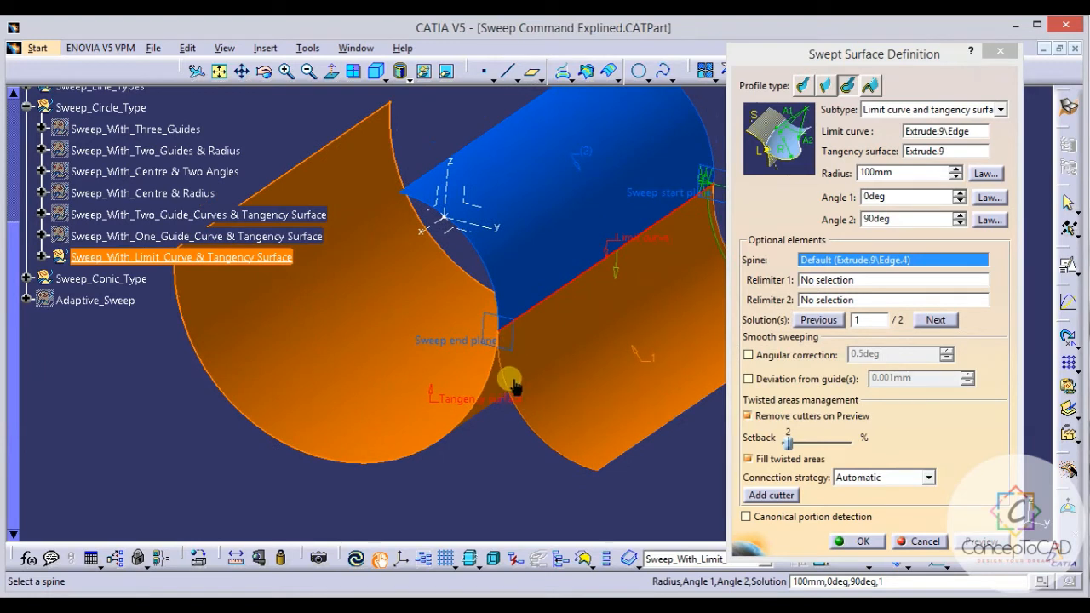
middle_click_drag(513, 388, 558, 397)
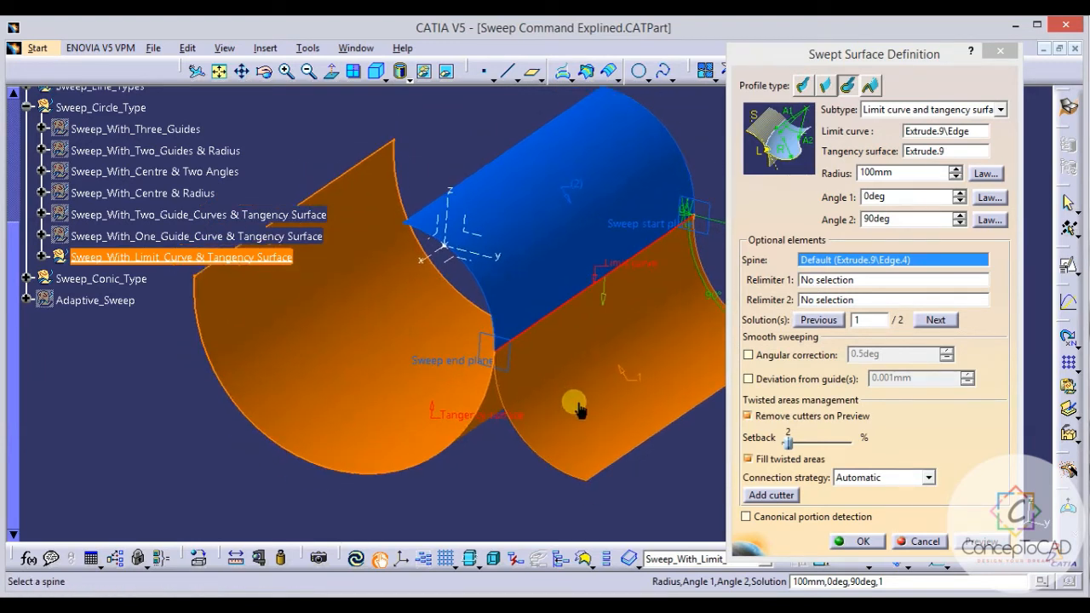
left_click(550, 245)
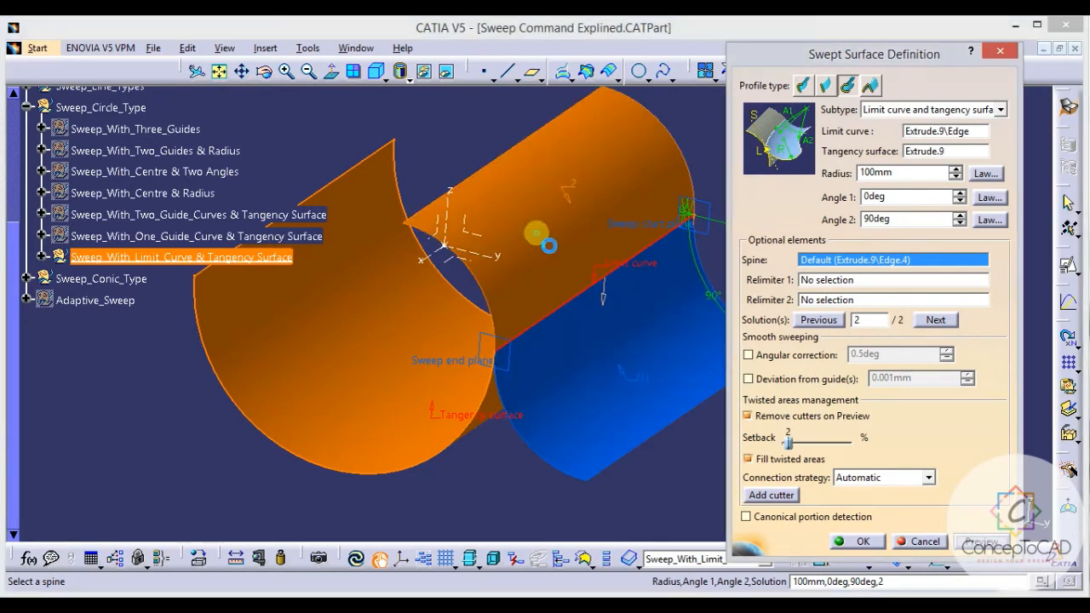
middle_click_drag(538, 256, 539, 264, "ctrl")
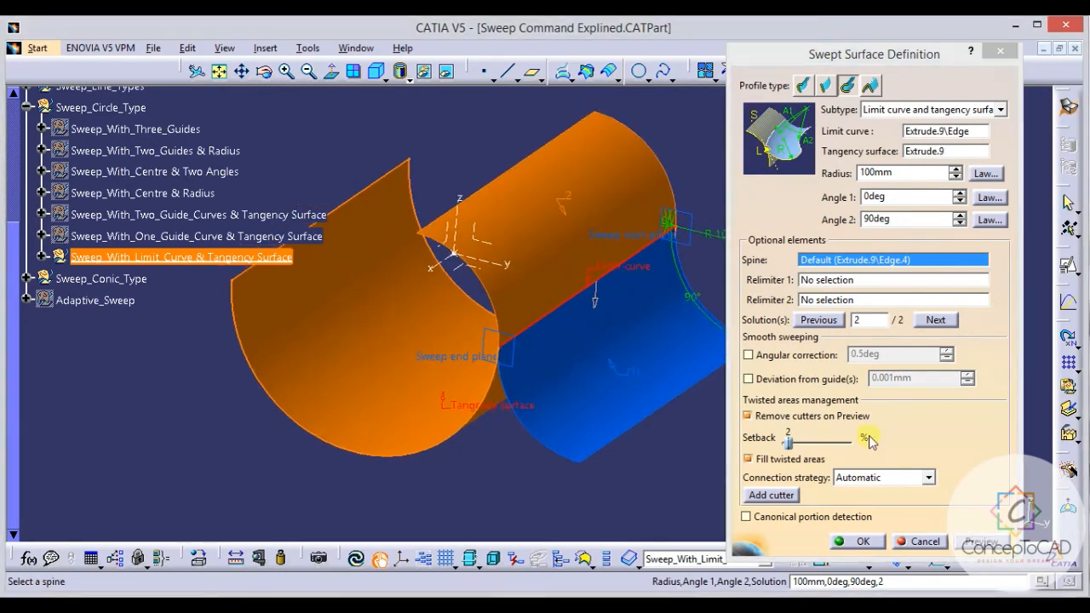
left_click(975, 541)
left_click(861, 541)
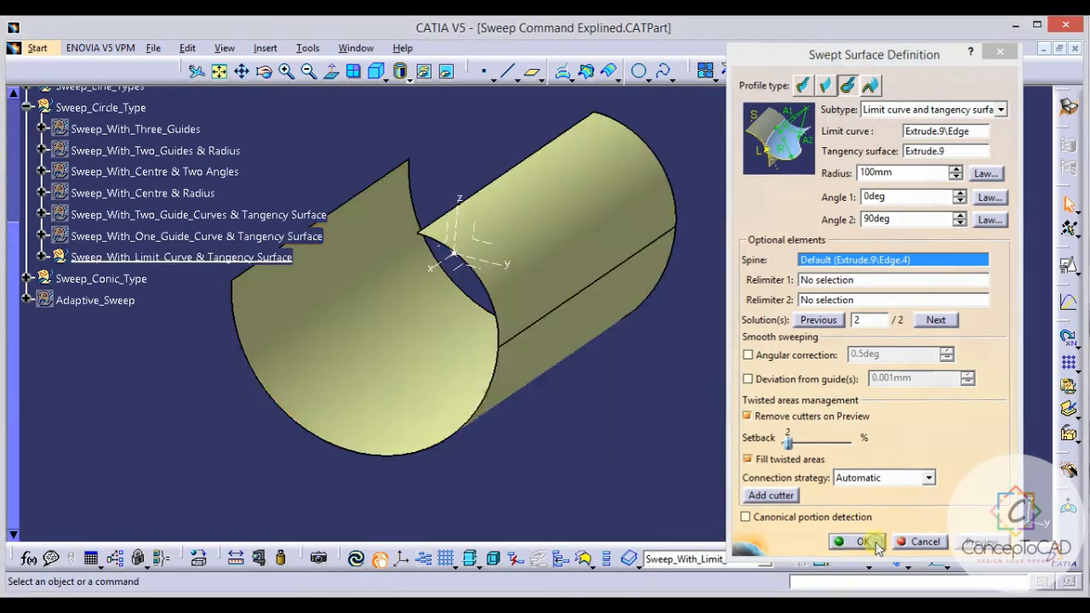
Edit the limit-curve sweep to use solution 1, the arc curving outward away from the half-cylinder.
middle_click_drag(784, 489, 625, 280, "ctrl")
double_click(617, 274)
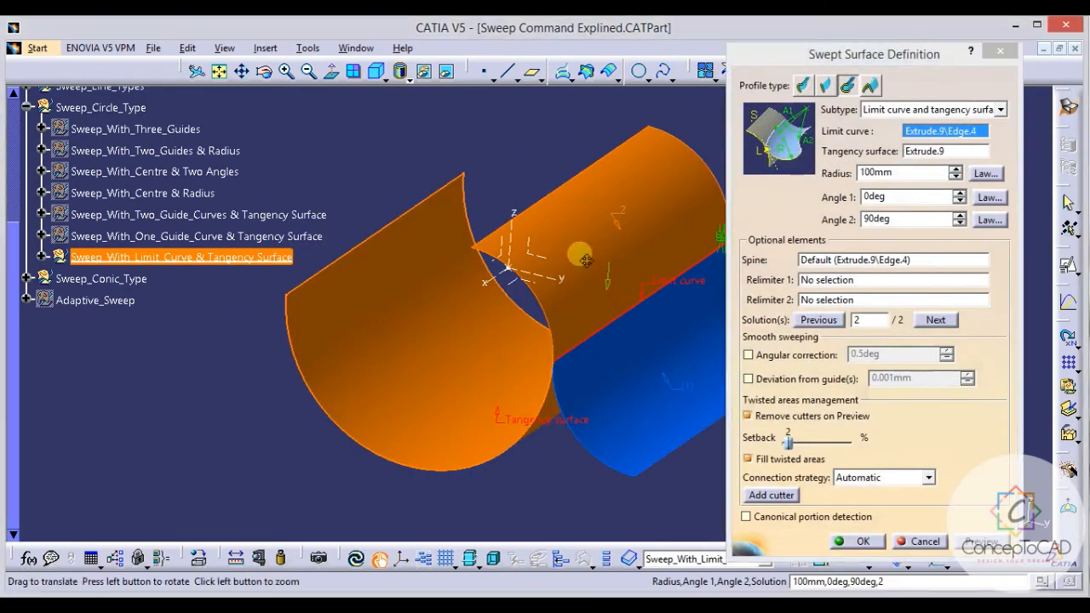
middle_click_drag(579, 254, 547, 198)
left_click(580, 324)
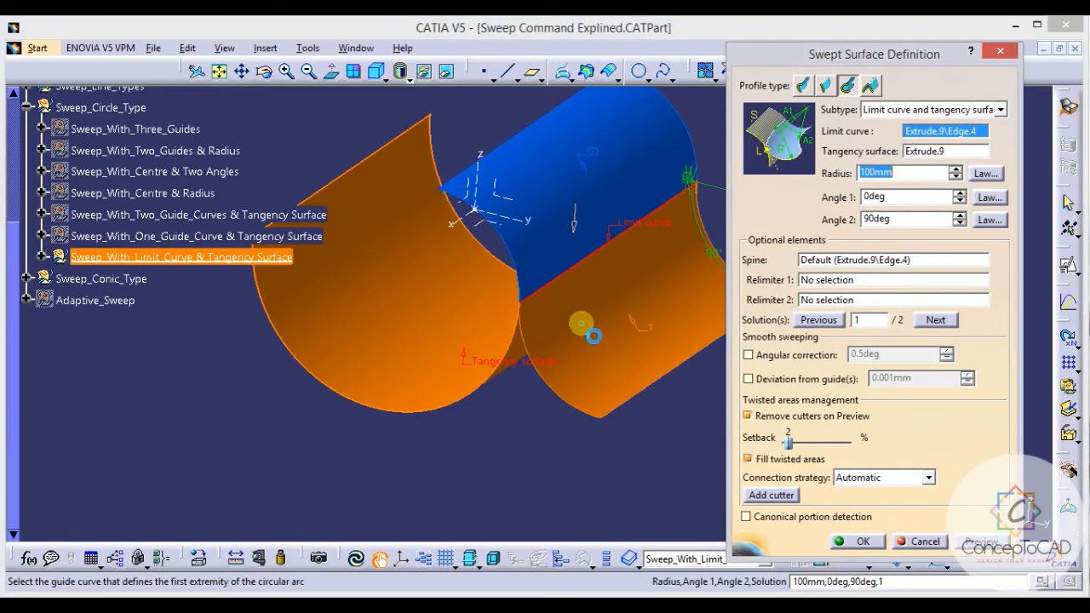
left_click(862, 542)
Inspect how the outward-curving sweep and the half-cylinder meet along the shared limit edge.
middle_click_drag(664, 412, 684, 362, "ctrl")
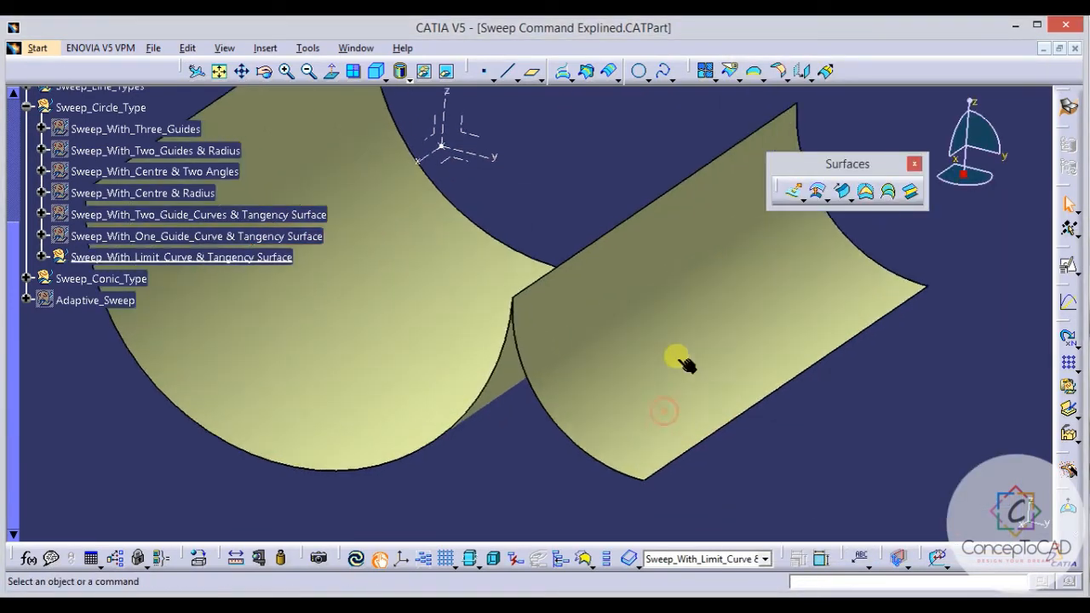
left_click(615, 361)
left_click(518, 378)
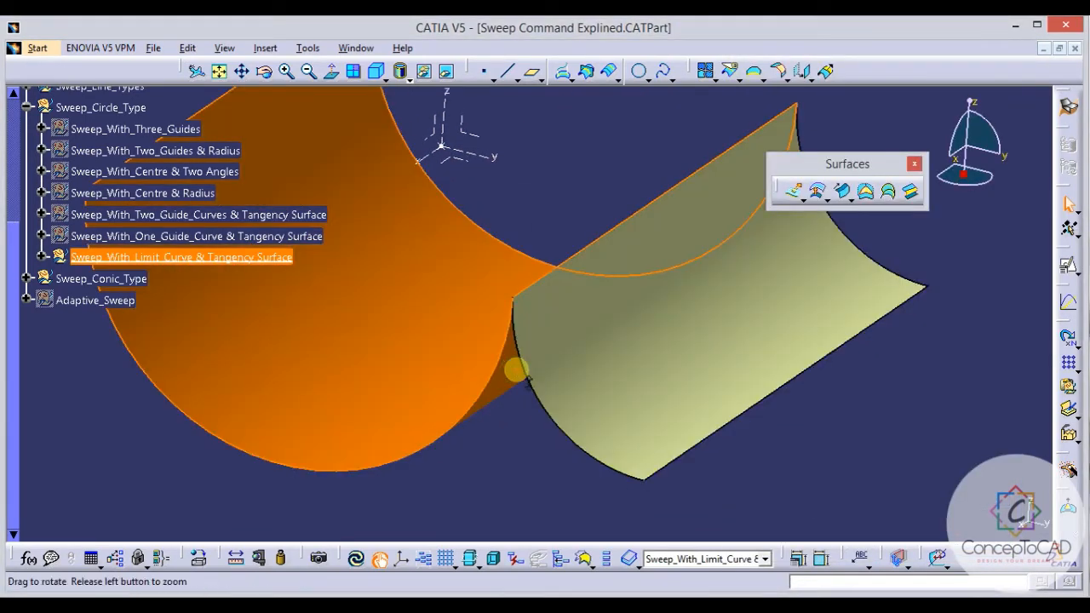
middle_click_drag(664, 250, 660, 384, "ctrl")
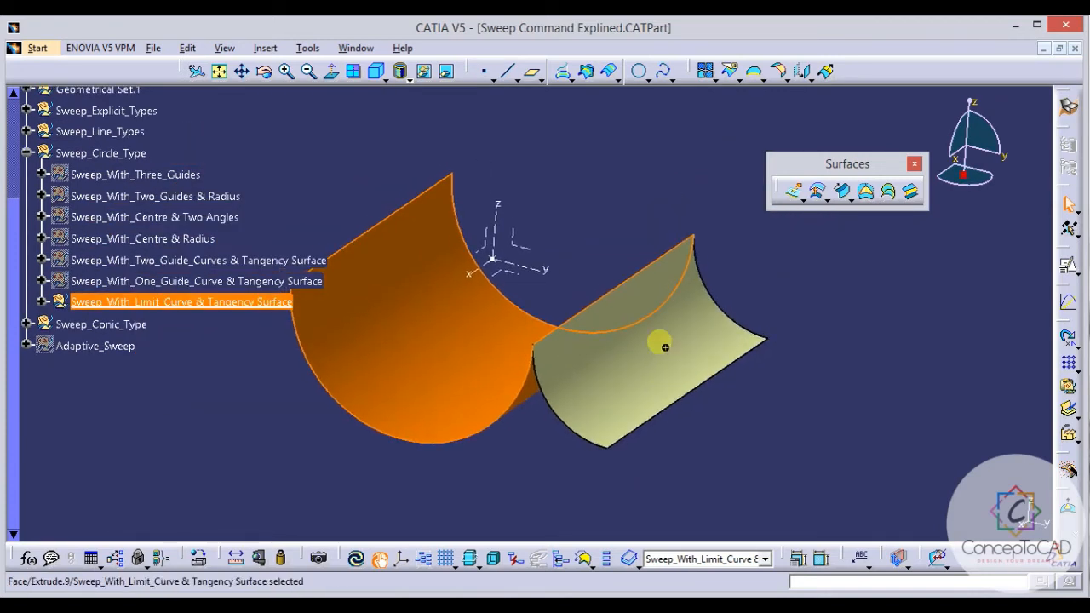
middle_click_drag(661, 346, 673, 334)
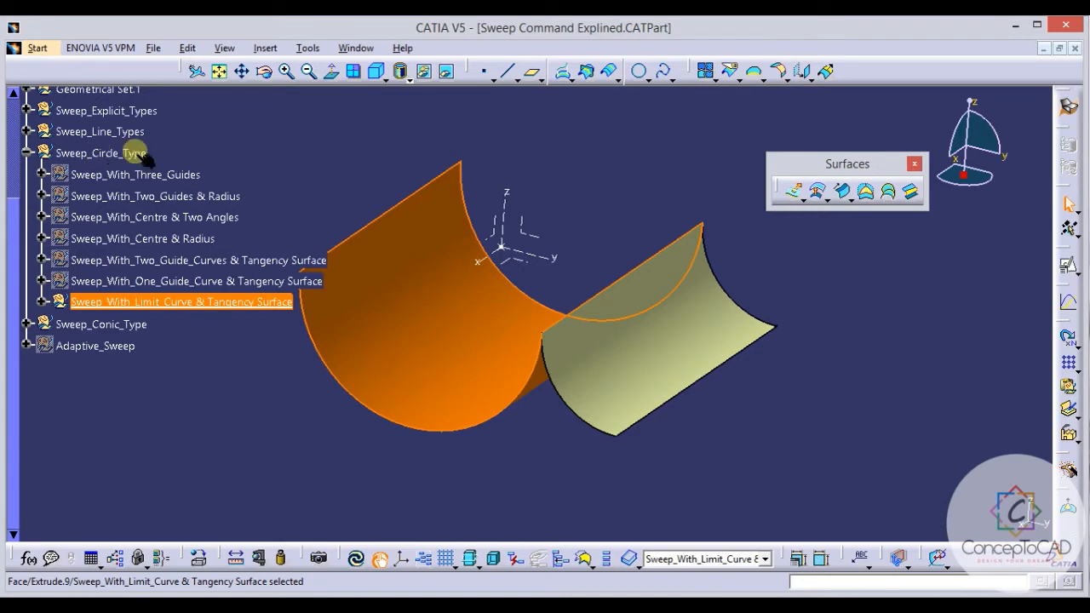
Hide the Sweep_With_Limit_Curve & Tangency Surface set and expand the Sweep_Conic_Type set in place of Sweep_Circle_Type.
left_click(28, 152)
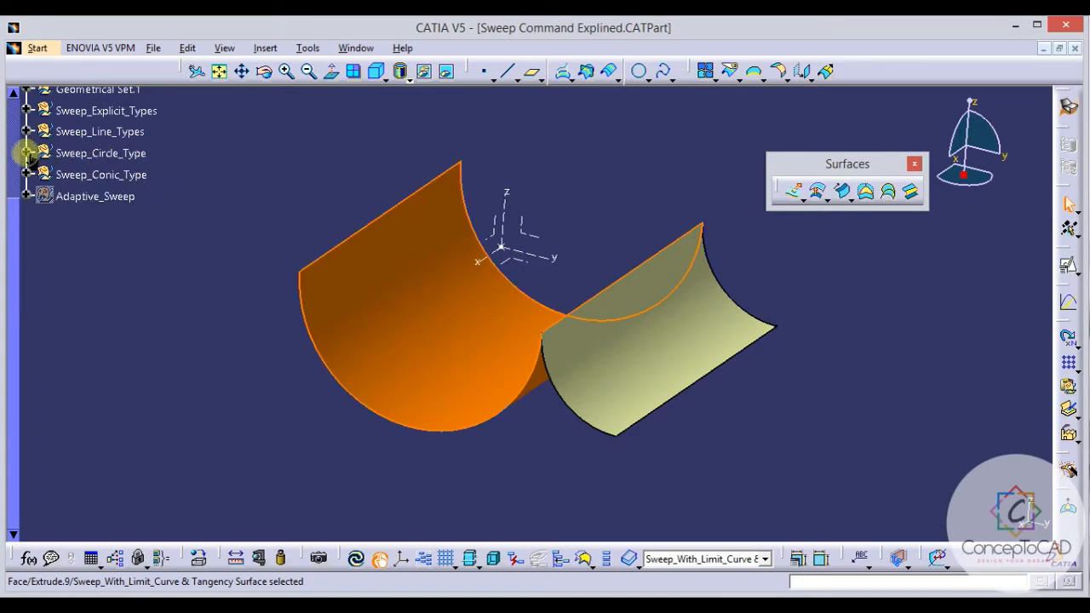
middle_click_drag(641, 271, 778, 251, "ctrl")
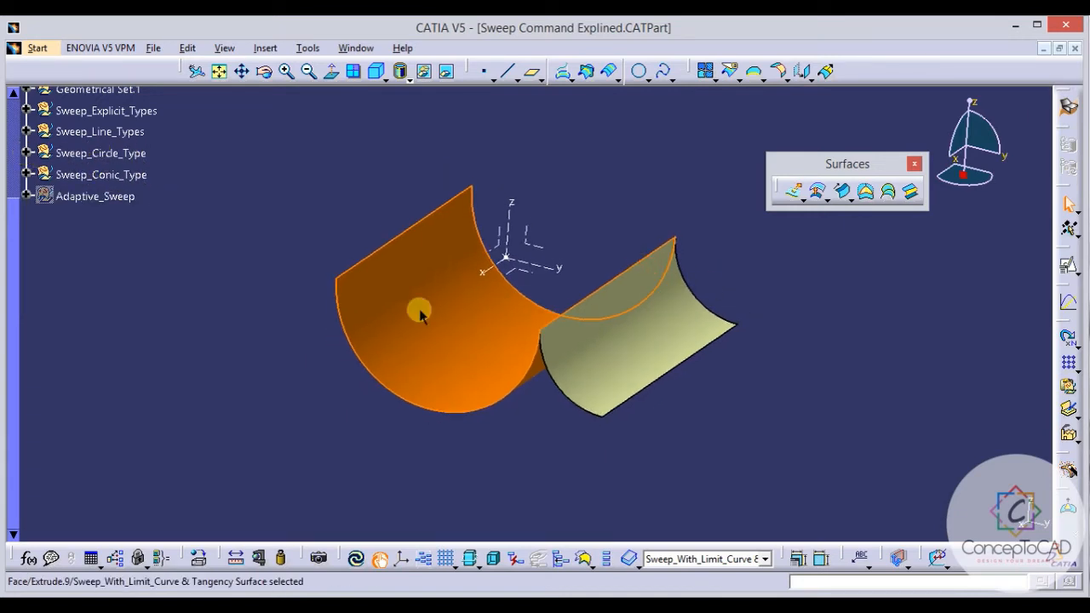
left_click(27, 152)
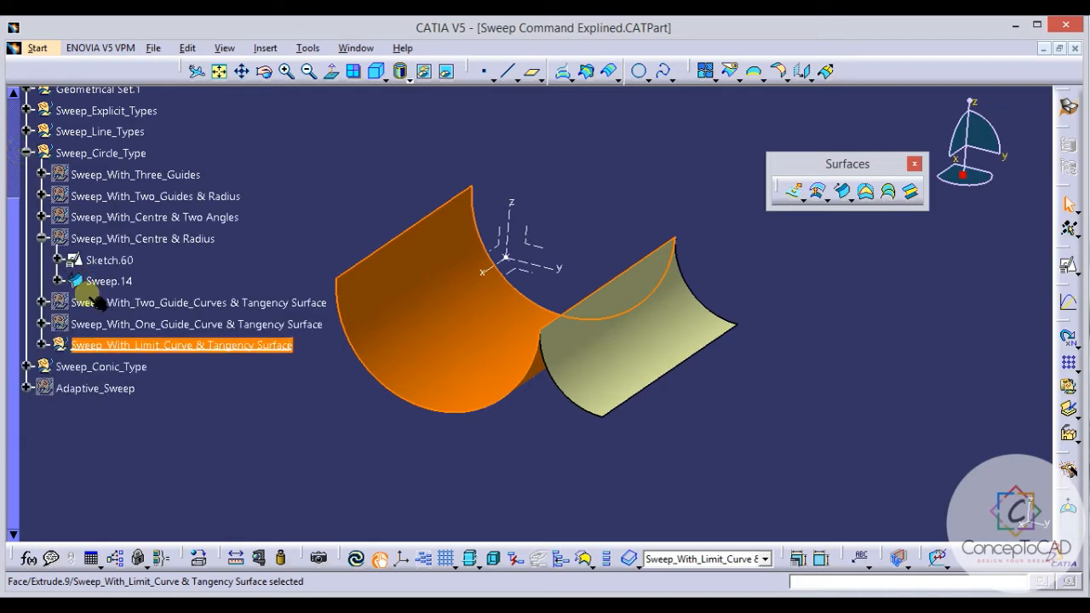
right_click(90, 345)
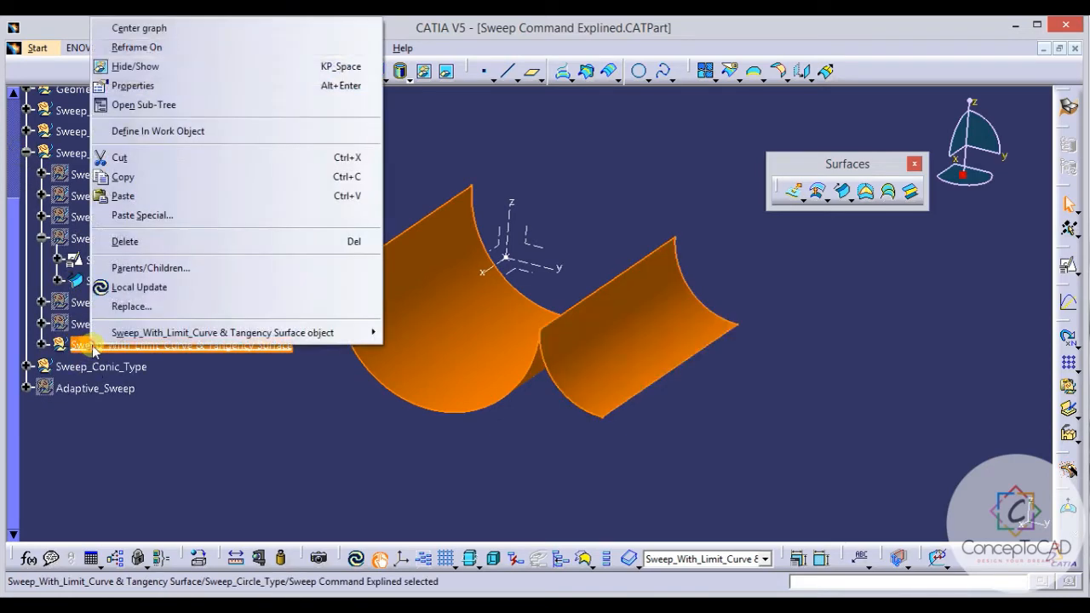
left_click(134, 66)
left_click(27, 154)
left_click(26, 173)
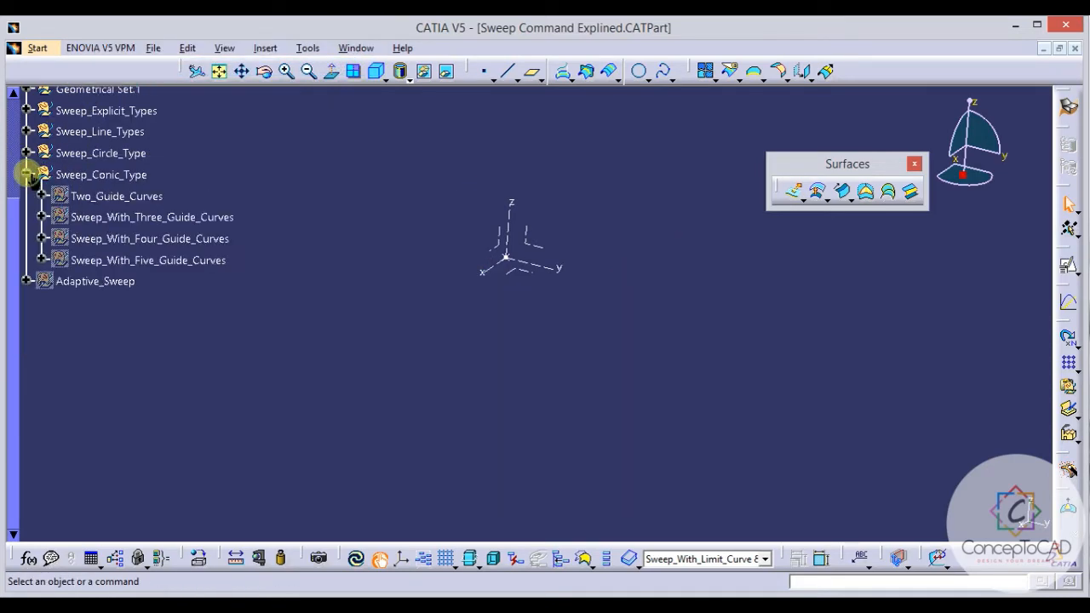
Make the Two_Guide_Curves set the work object and bring its two lines and planes into view.
middle_click_drag(479, 312, 511, 307)
right_click(119, 196)
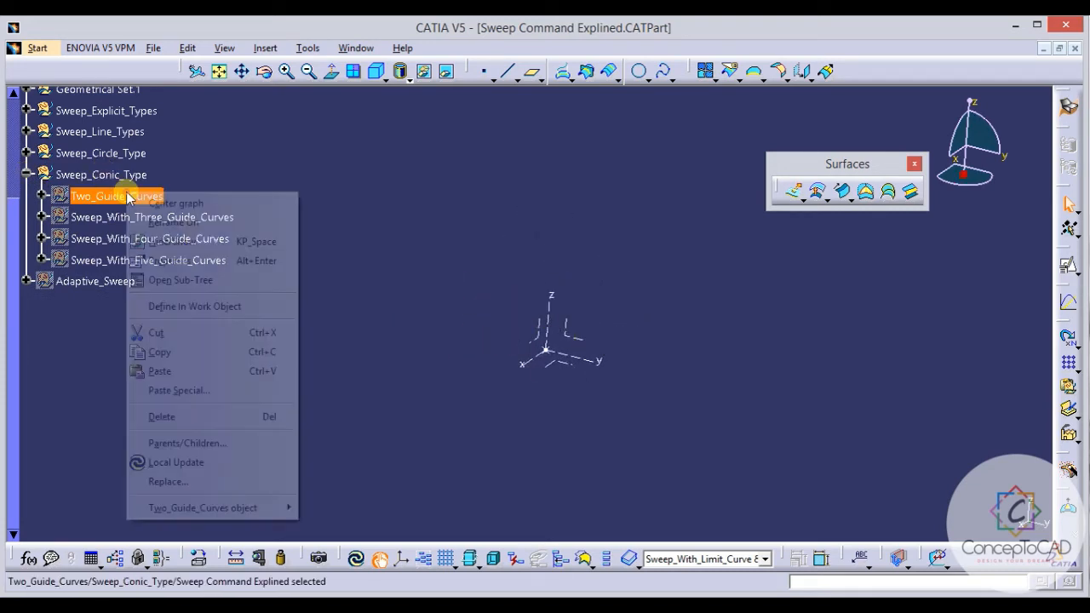
left_click(192, 304)
middle_click_drag(355, 269, 380, 241)
left_click(655, 254)
middle_click_drag(679, 256, 664, 296)
middle_click_drag(663, 297, 690, 256)
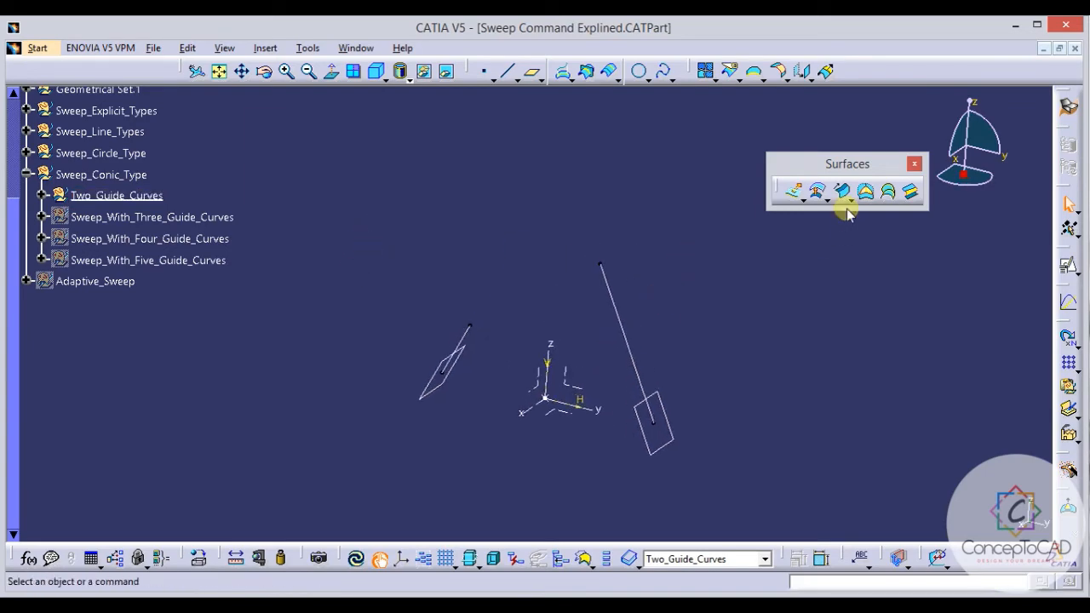
Start a conic-type swept surface with the Two guide curves subtype.
left_click(842, 192)
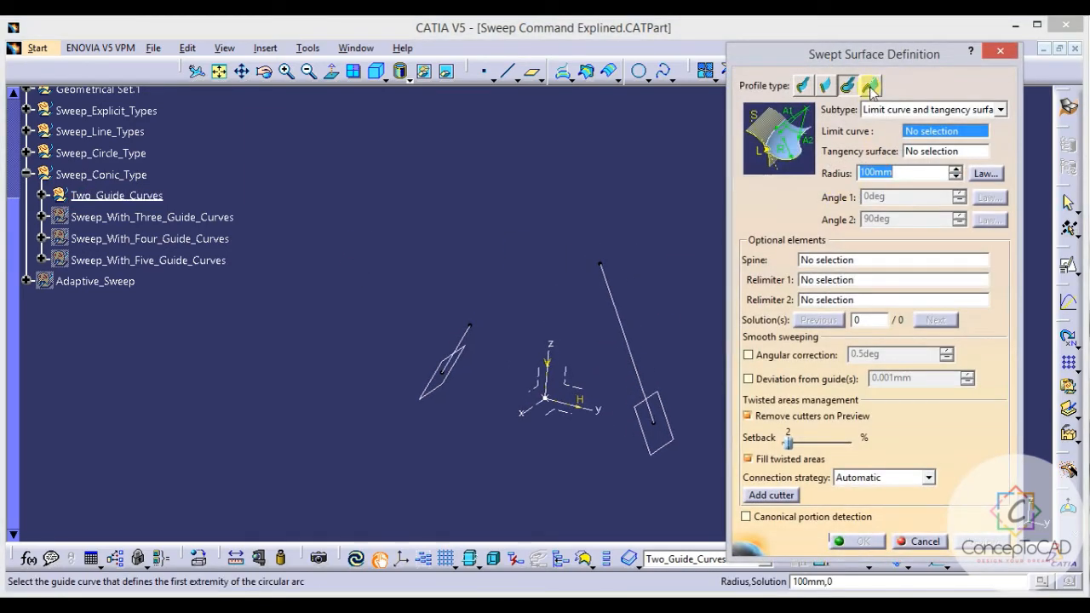
left_click(869, 85)
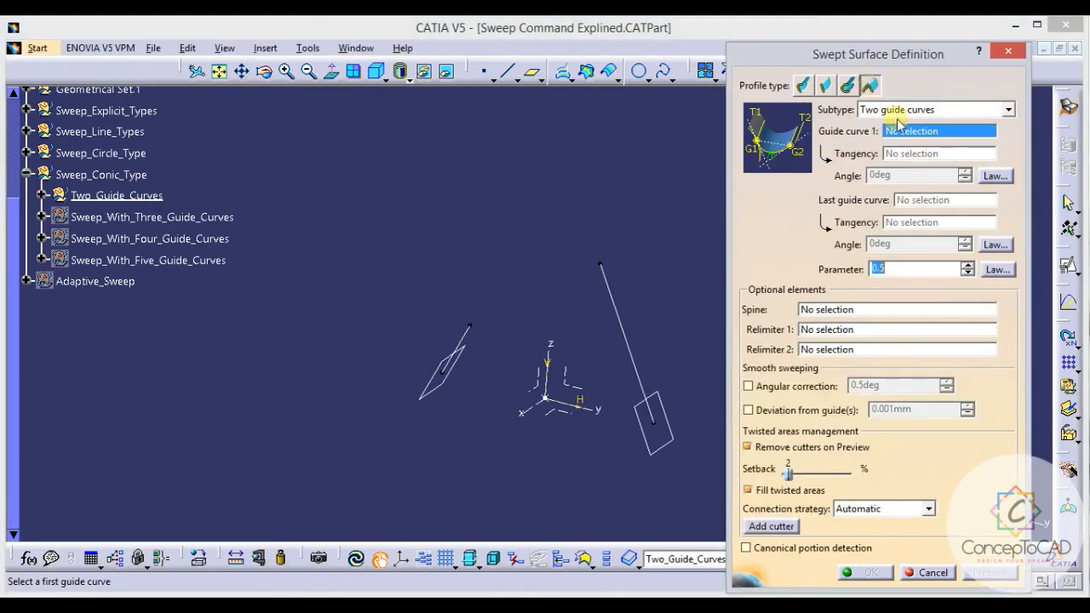
left_click(896, 109)
left_click(901, 126)
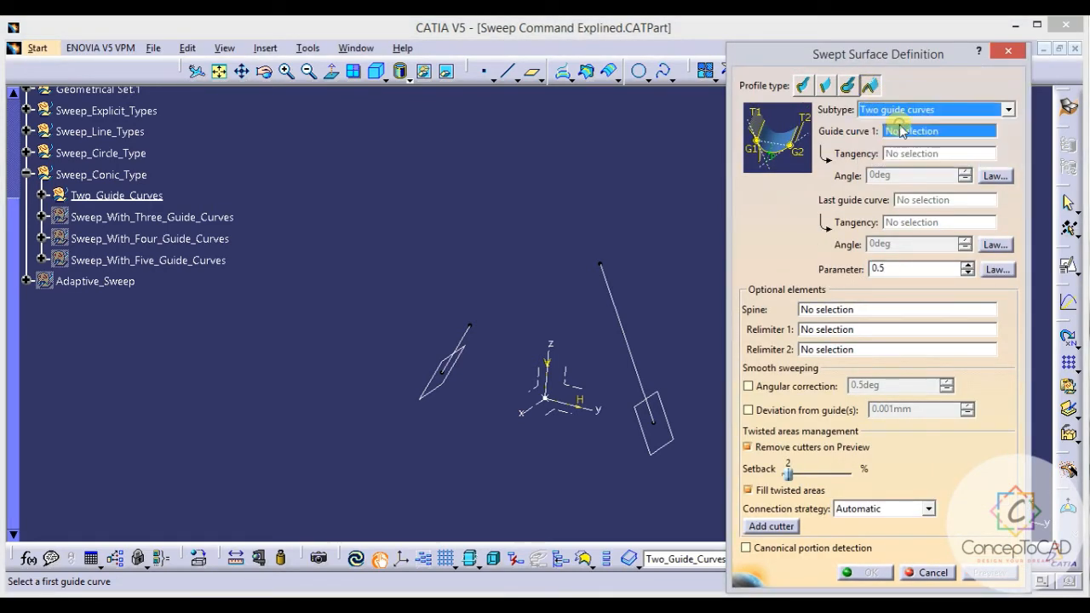
Set the long line Sketch.38 as guide curve 1 with Plane.7 at its end as the tangency.
middle_click_drag(515, 200, 477, 322)
middle_click_drag(407, 473, 434, 327)
middle_click_drag(444, 361, 490, 292)
mouse_move(573, 271)
middle_mouse_down()
mouse_move(571, 295)
mouse_move(597, 277)
mouse_move(514, 253)
mouse_move(588, 336)
middle_mouse_up()
left_click(628, 267)
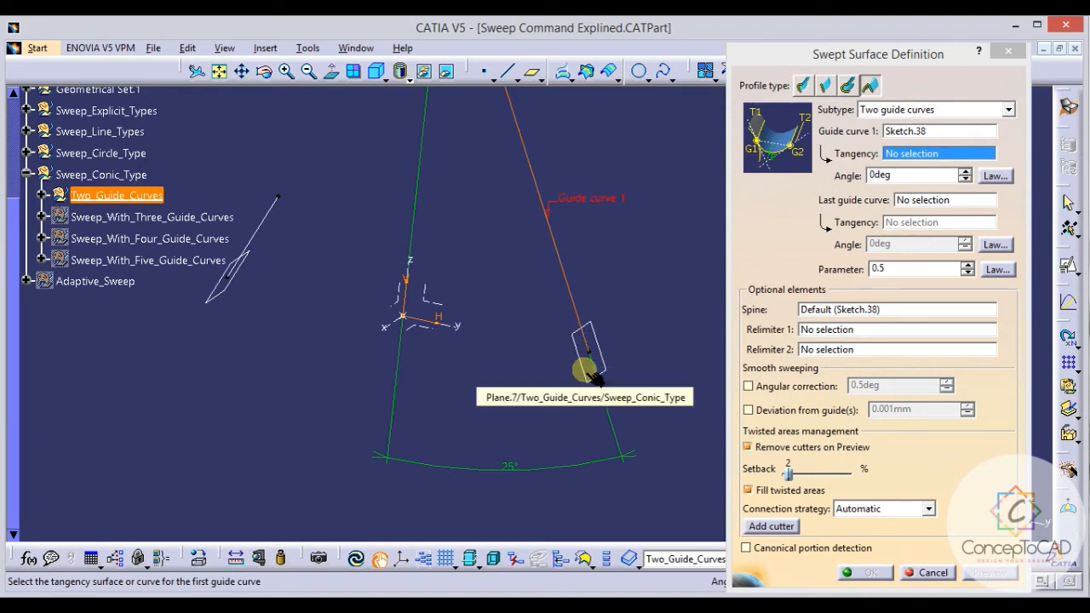
left_click(593, 377)
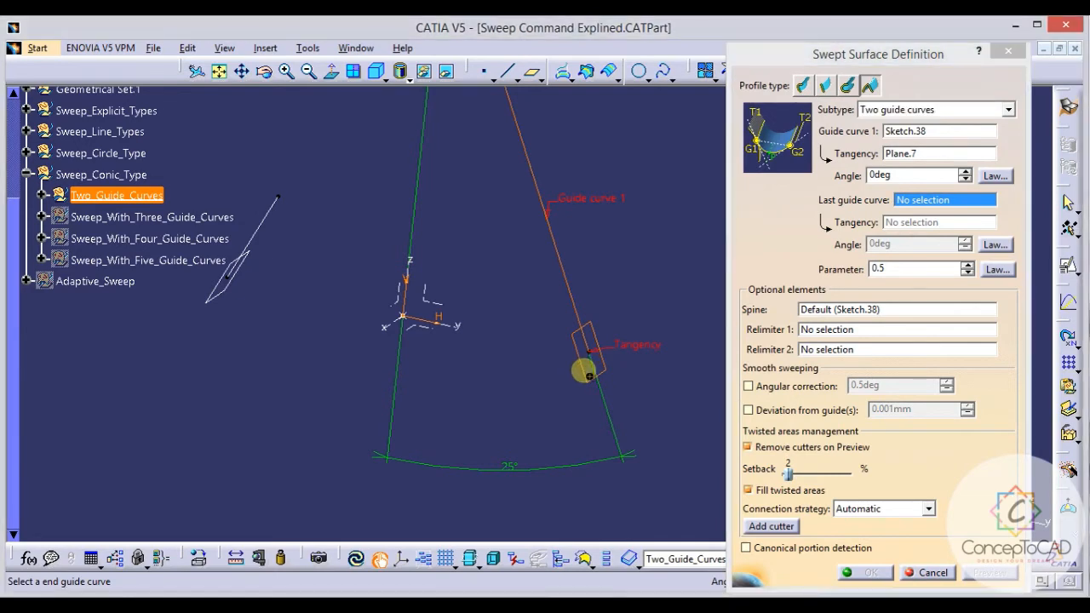
Set the shorter line Sketch.37 as the last guide curve with Plane.9 as its tangency.
mouse_move(585, 367)
middle_mouse_down()
mouse_move(554, 331)
mouse_move(624, 353)
mouse_move(423, 289)
mouse_move(366, 247)
mouse_move(390, 292)
mouse_move(256, 315)
mouse_move(419, 307)
mouse_move(343, 271)
mouse_move(451, 294)
middle_mouse_up()
left_click(381, 281)
left_click(246, 307)
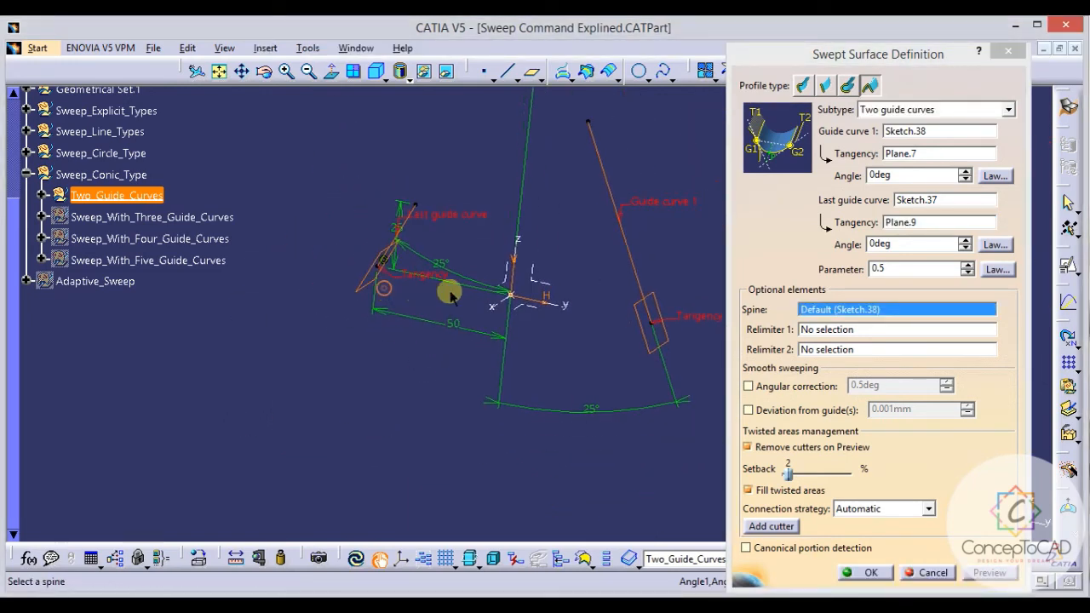
Set the last guide curve's tangency angle to 15 degrees, preview the conic sweep and inspect its shape.
double_click(886, 245)
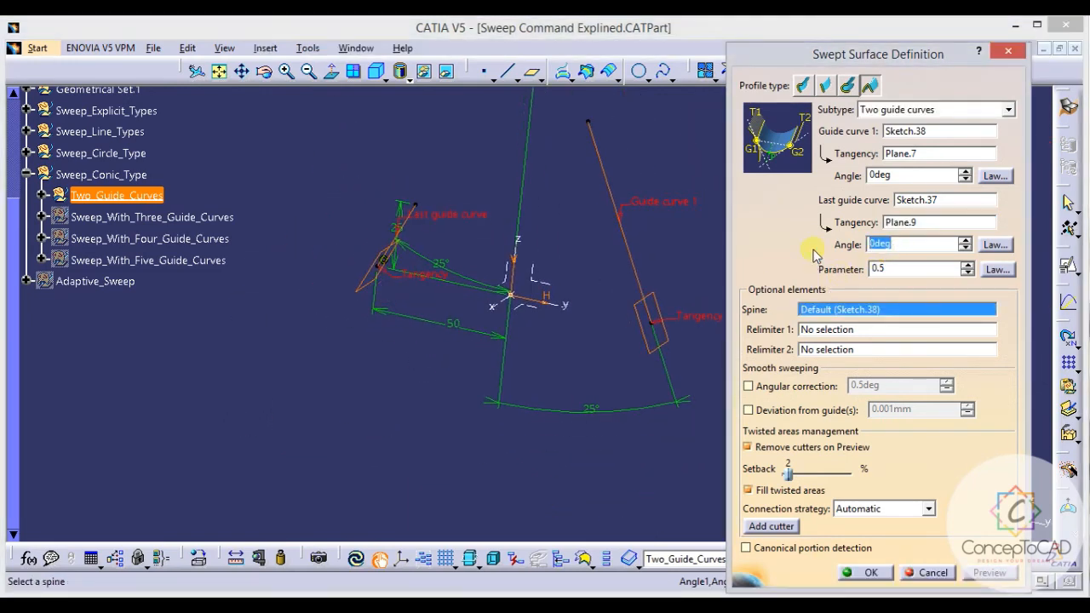
left_click(989, 574)
middle_click_drag(482, 434, 472, 221)
middle_click_drag(466, 303, 608, 298)
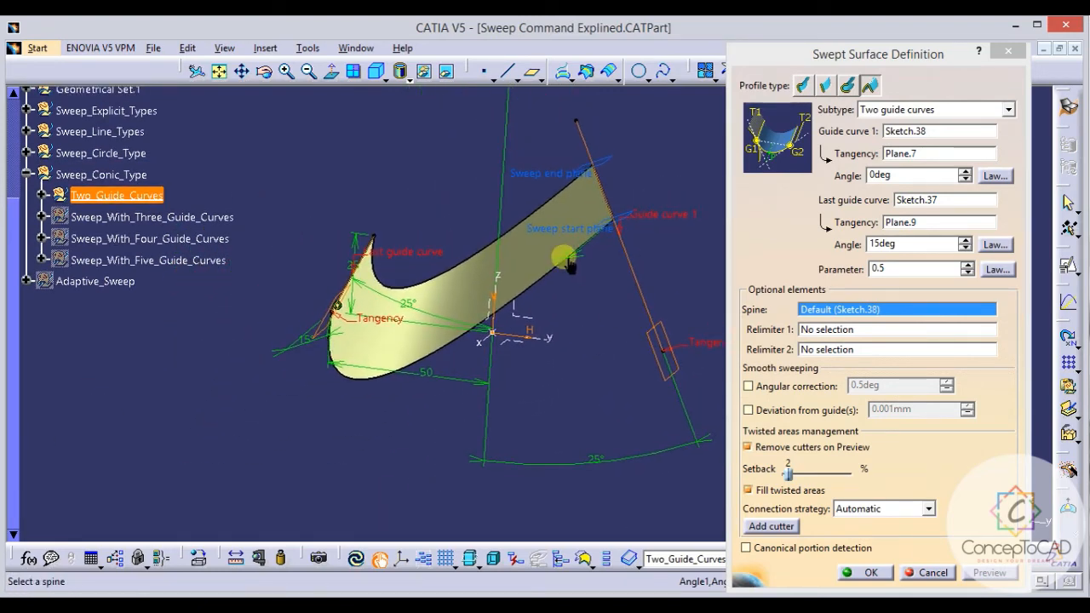
middle_click_drag(563, 269, 589, 230)
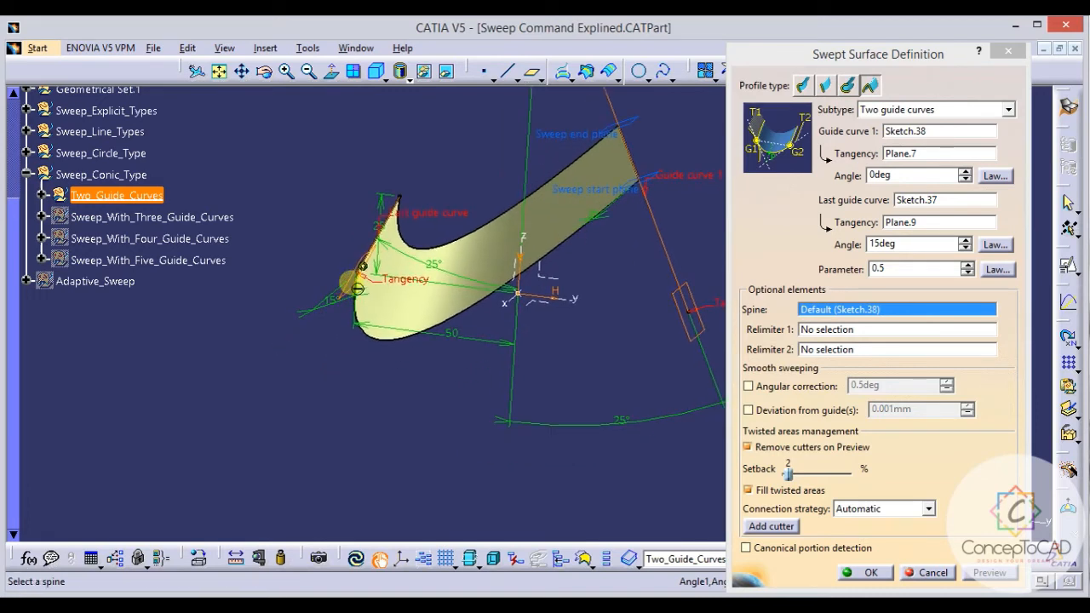
middle_click_drag(352, 299, 351, 295)
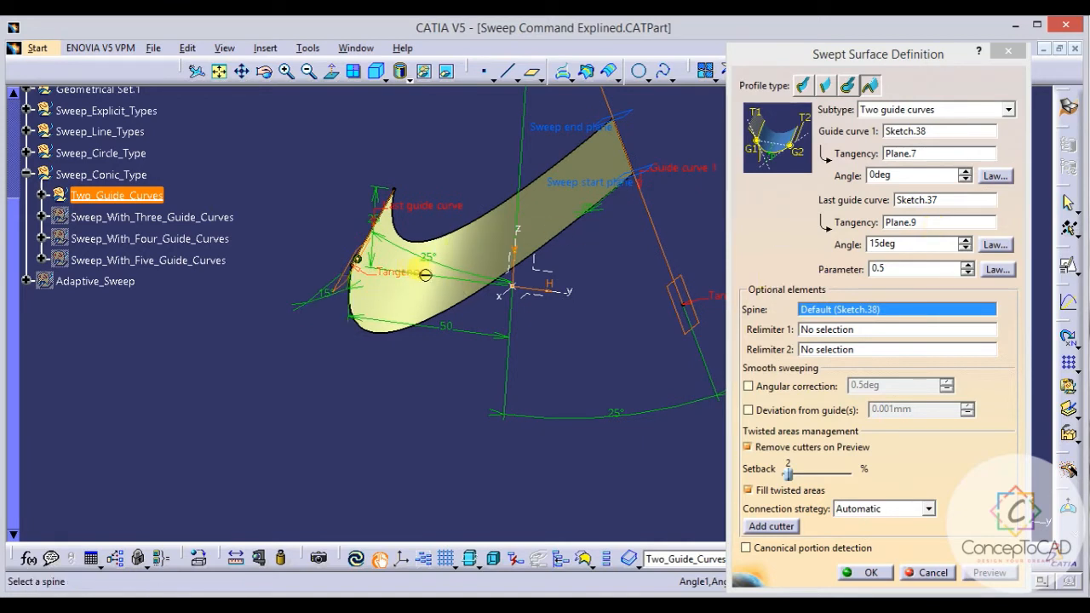
Create the conic sweep from the two guide curves and inspect the finished surface.
mouse_move(672, 269)
middle_mouse_down()
mouse_move(637, 304)
mouse_move(590, 326)
middle_mouse_up()
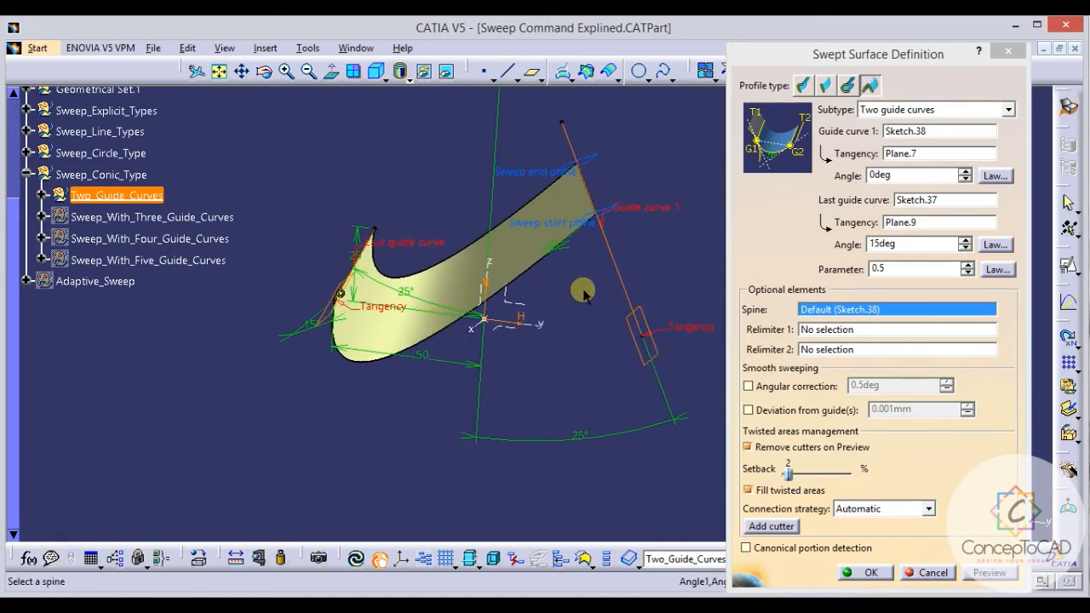
middle_click_drag(595, 237, 601, 232)
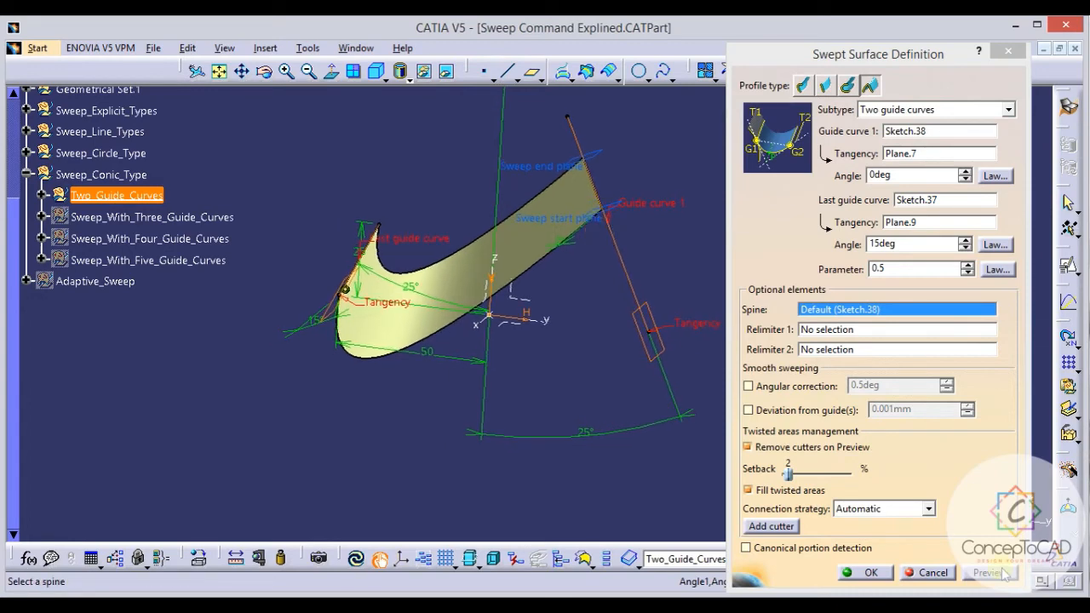
left_click(869, 573)
middle_click_drag(698, 369, 585, 346)
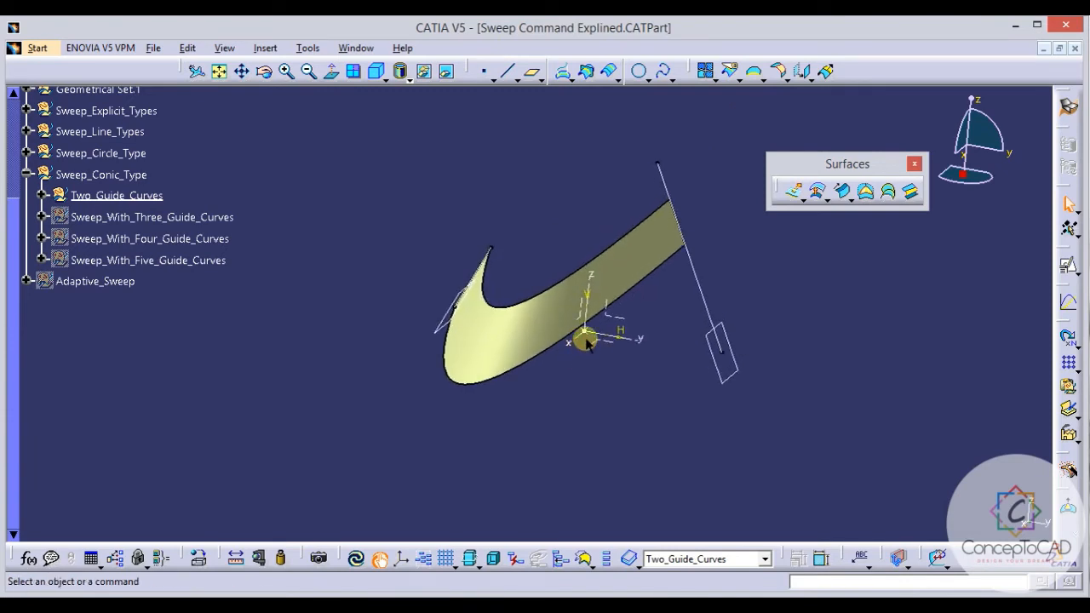
middle_click_drag(596, 345, 613, 321)
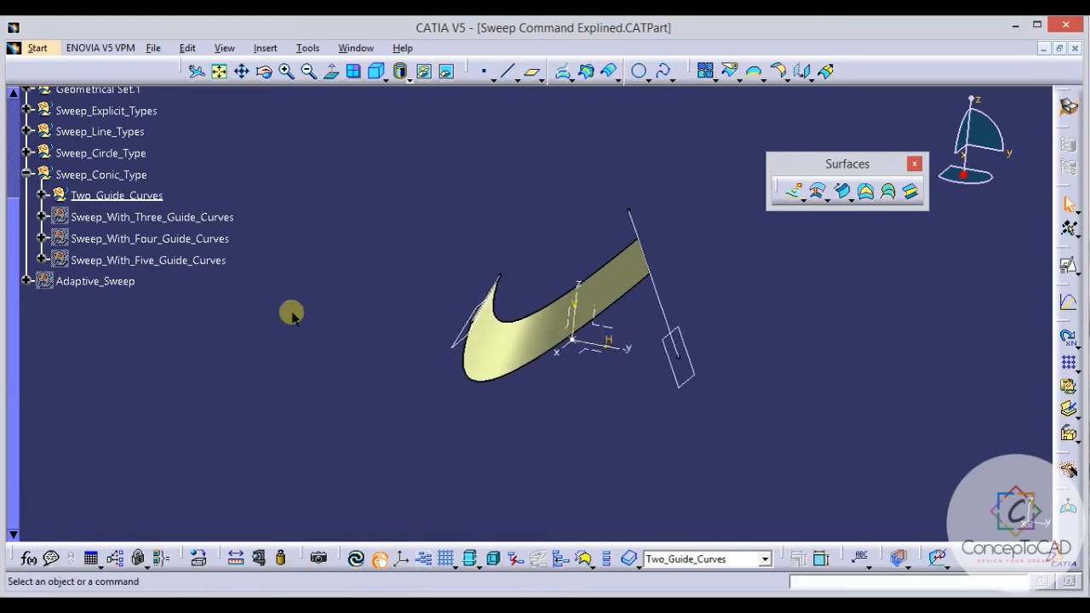
Hide the Two_Guide_Curves set and make Sweep_With_Three_Guide_Curves the in-work object.
right_click(141, 219)
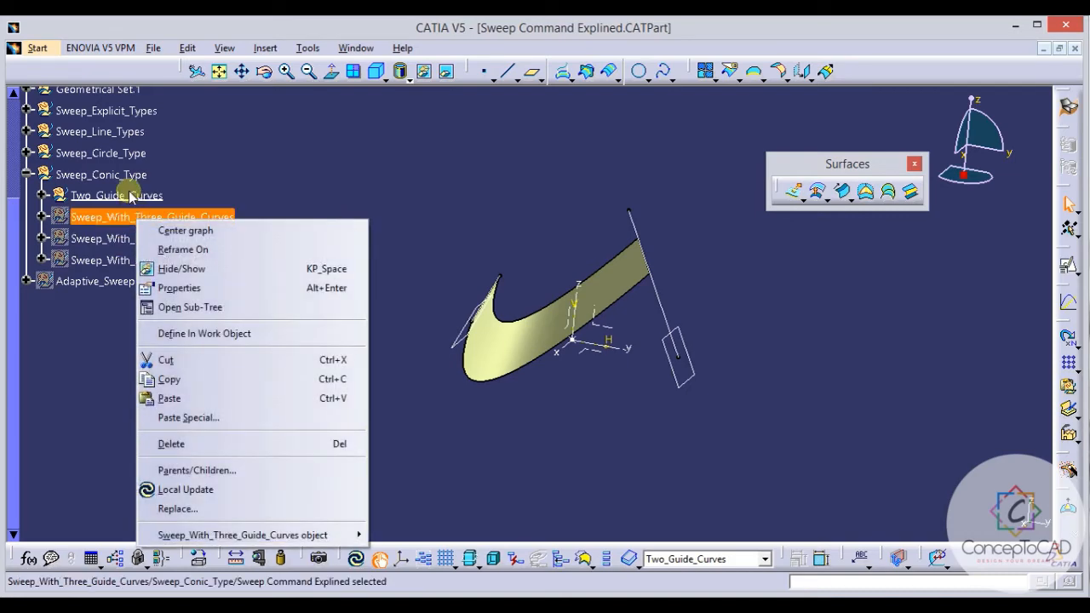
right_click(130, 197)
left_click(165, 244)
right_click(140, 223)
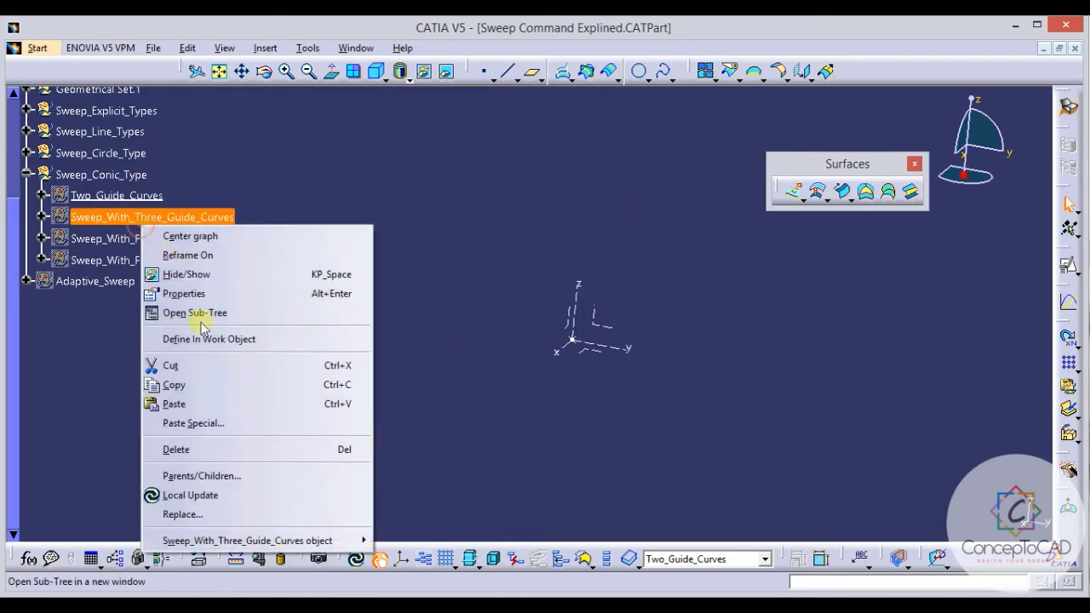
left_click(207, 348)
left_click(443, 367)
Start a conic-type swept surface with the Three guide curves subtype.
scroll(521, 338, "up", 1)
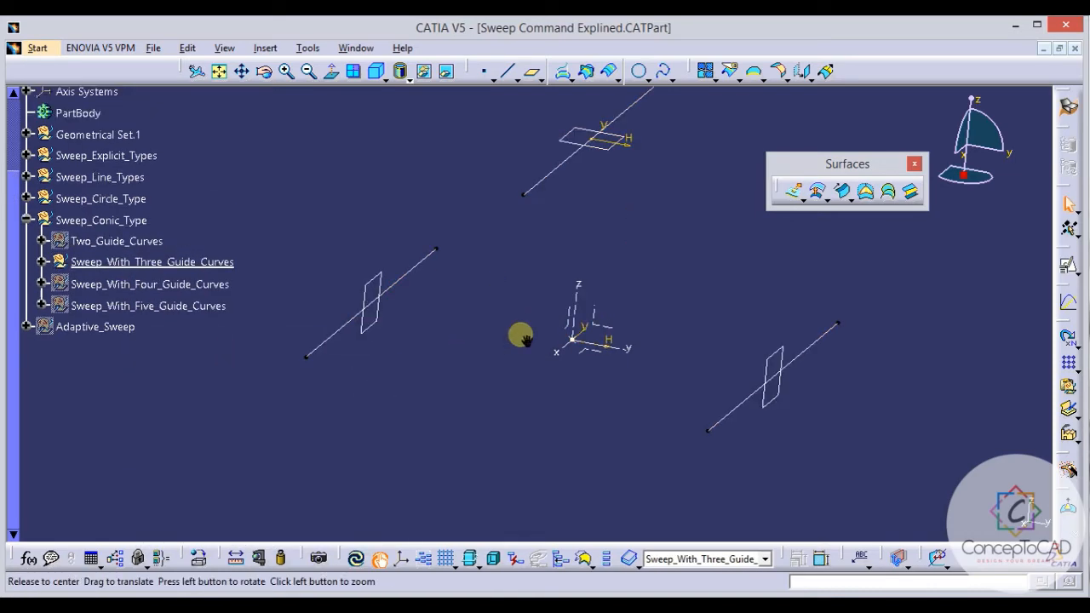
scroll(571, 339, "down", 1)
middle_click_drag(523, 339, 552, 359)
left_click(842, 191)
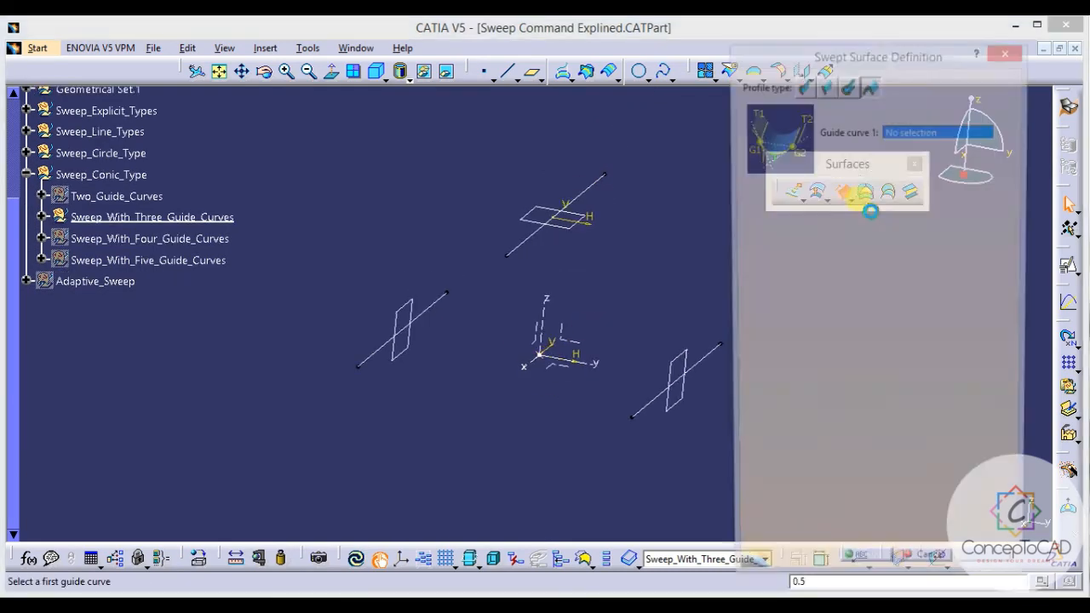
left_click_drag(870, 66, 922, 49)
left_click(949, 91)
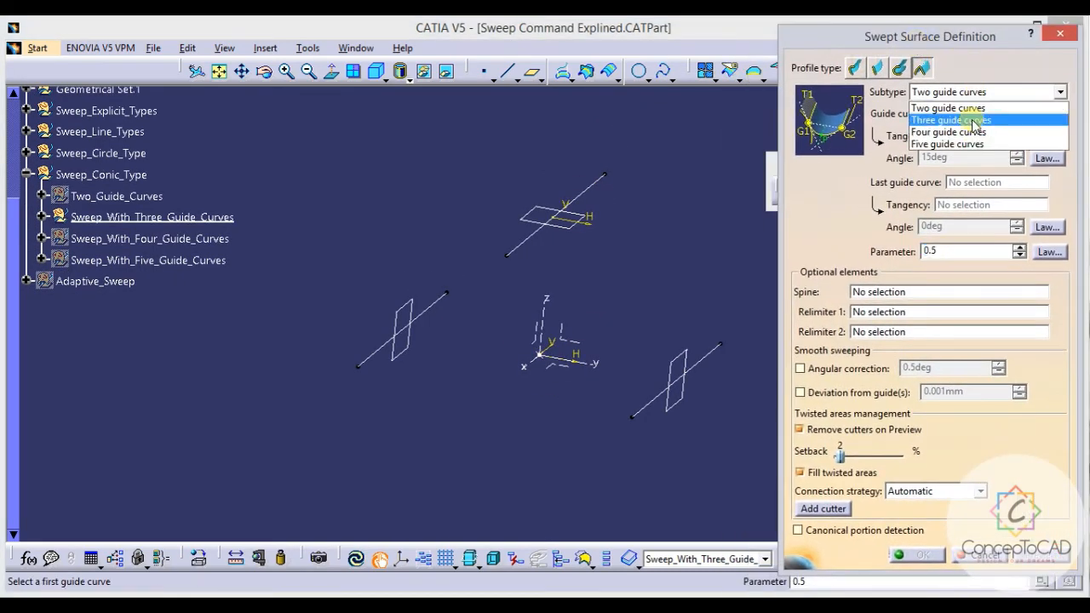
left_click(949, 120)
Set the line Sketch.39 on the positive Y side as guide curve 1 with Plane.11 as its tangency.
middle_click_drag(652, 263, 599, 334)
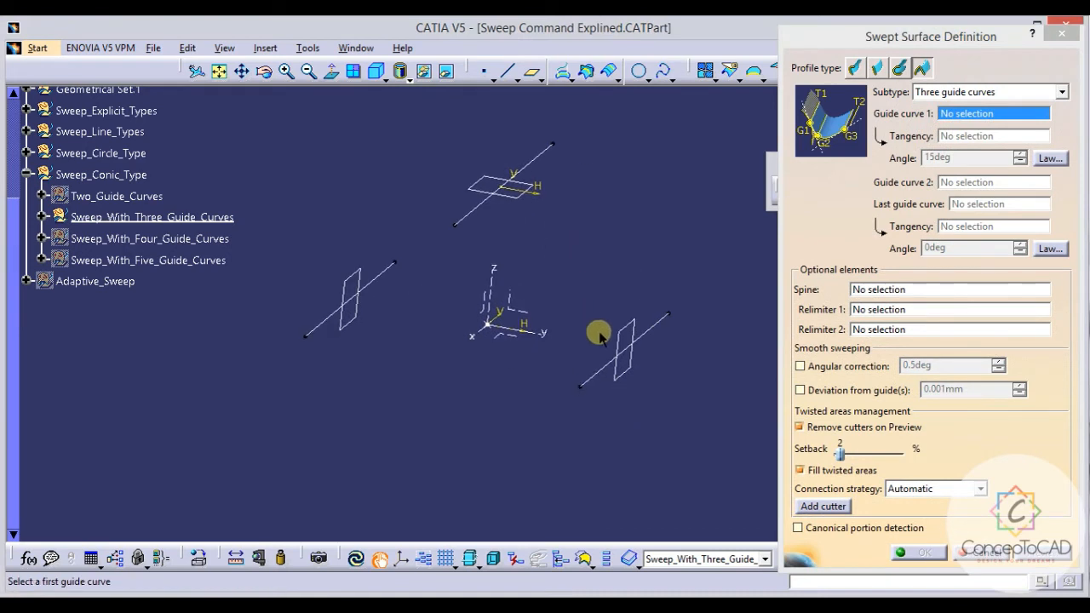
left_click(604, 375)
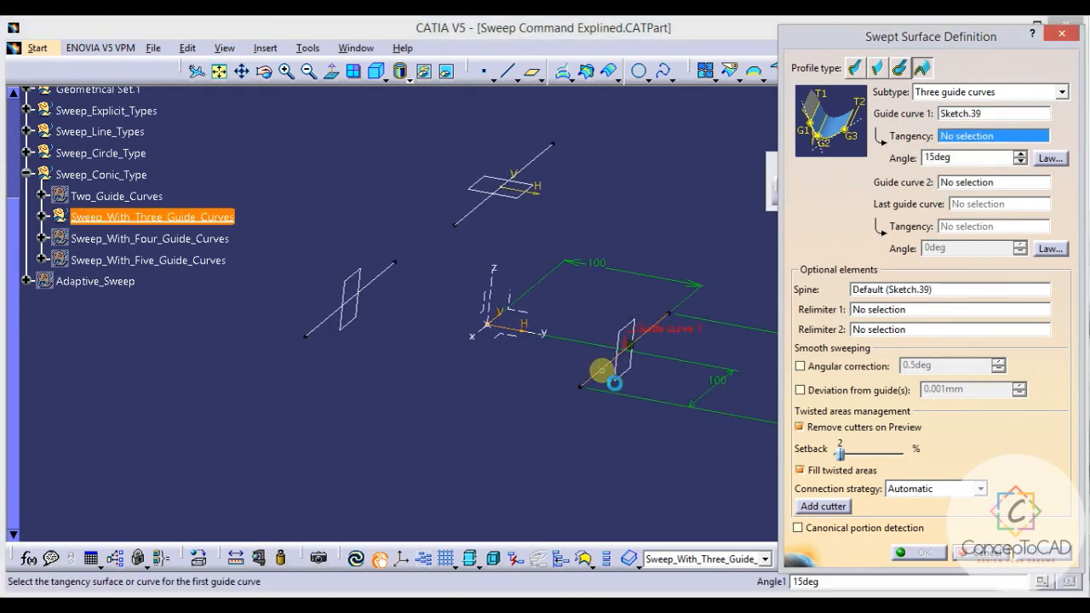
left_click(627, 340)
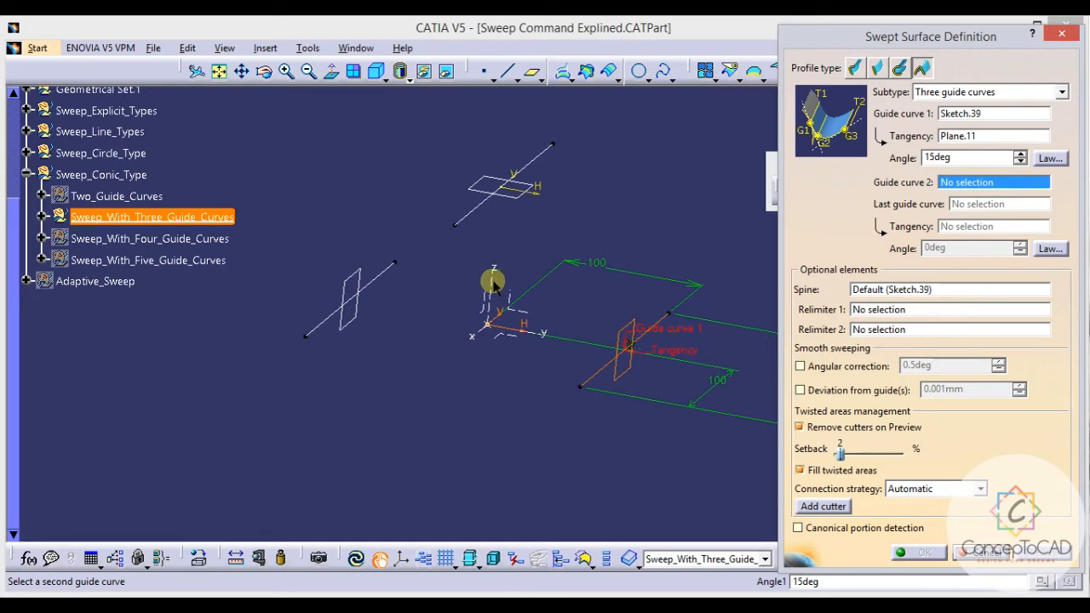
Set the upper line Sketch.41 as guide curve 2 and the opposite line Sketch.40 as last guide curve with Plane.12 as its tangency.
middle_click_drag(494, 285, 513, 305)
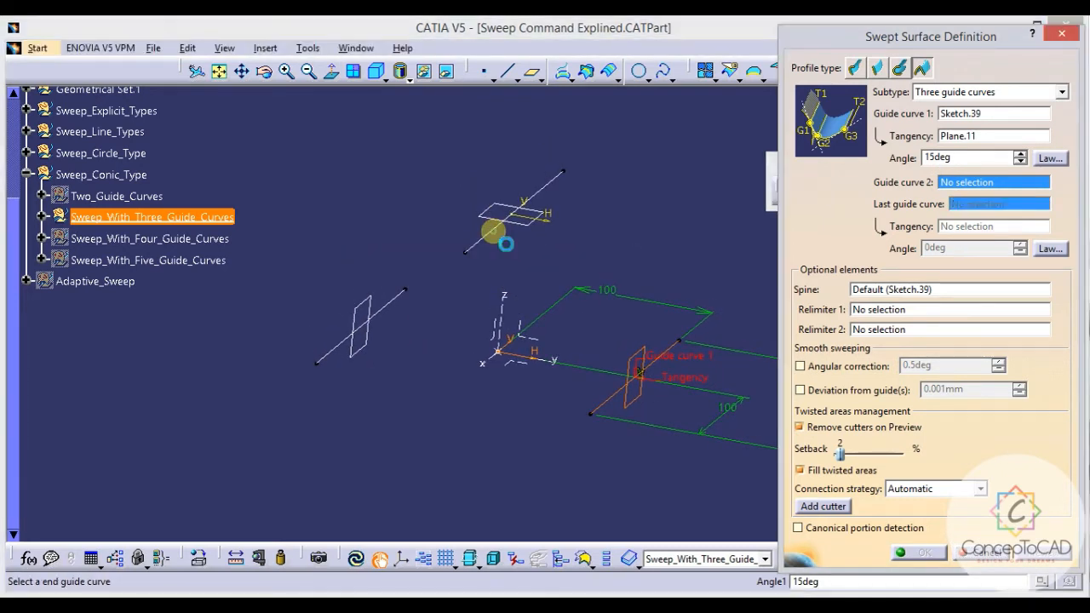
left_click(495, 234)
left_click(390, 300)
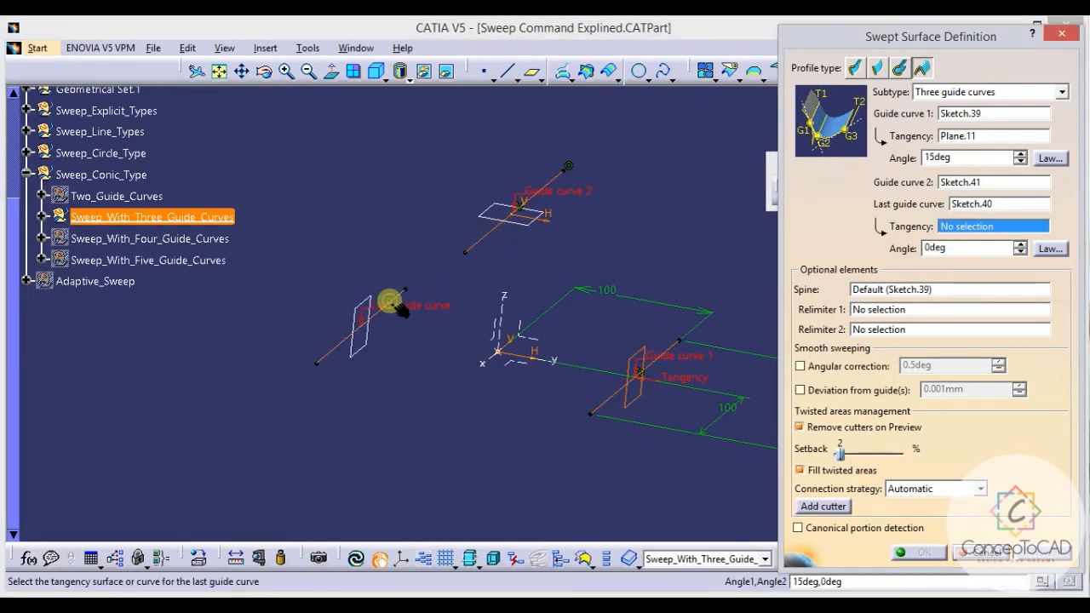
left_click(353, 314)
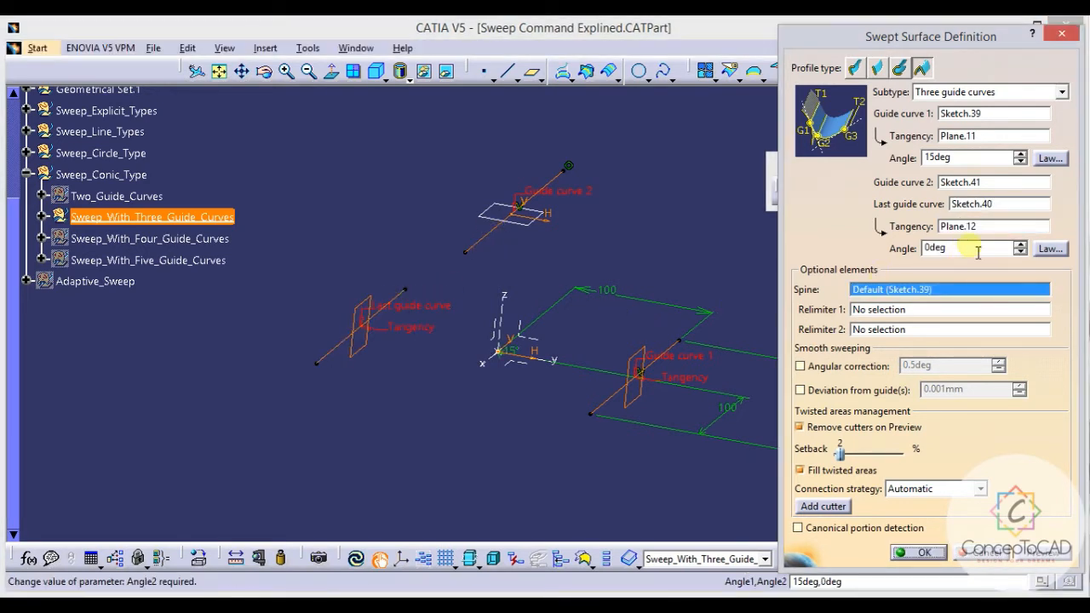
Preview the three-guide-curve conic sweep and examine its tangency angles at the first and last guide curves.
left_click_drag(957, 254, 917, 257)
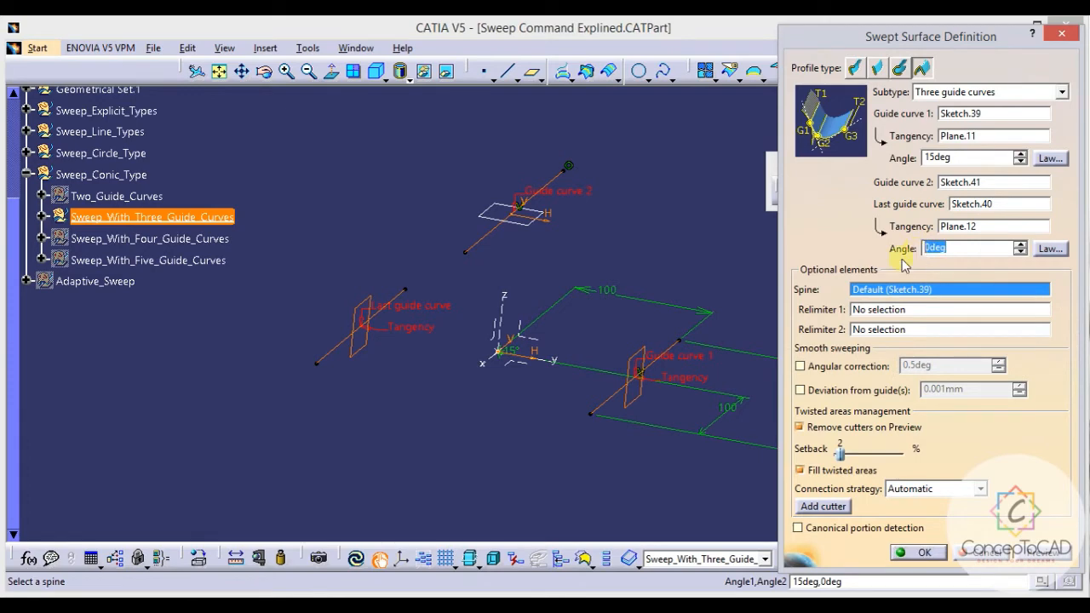
left_click(1031, 554)
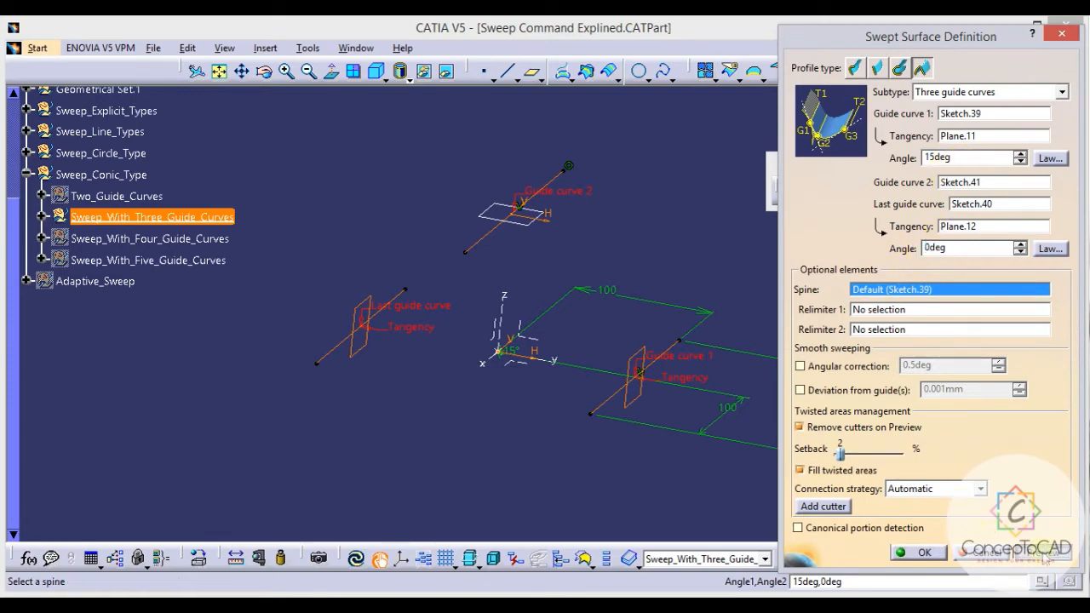
middle_click_drag(615, 300, 523, 251)
middle_click_drag(487, 325, 603, 313)
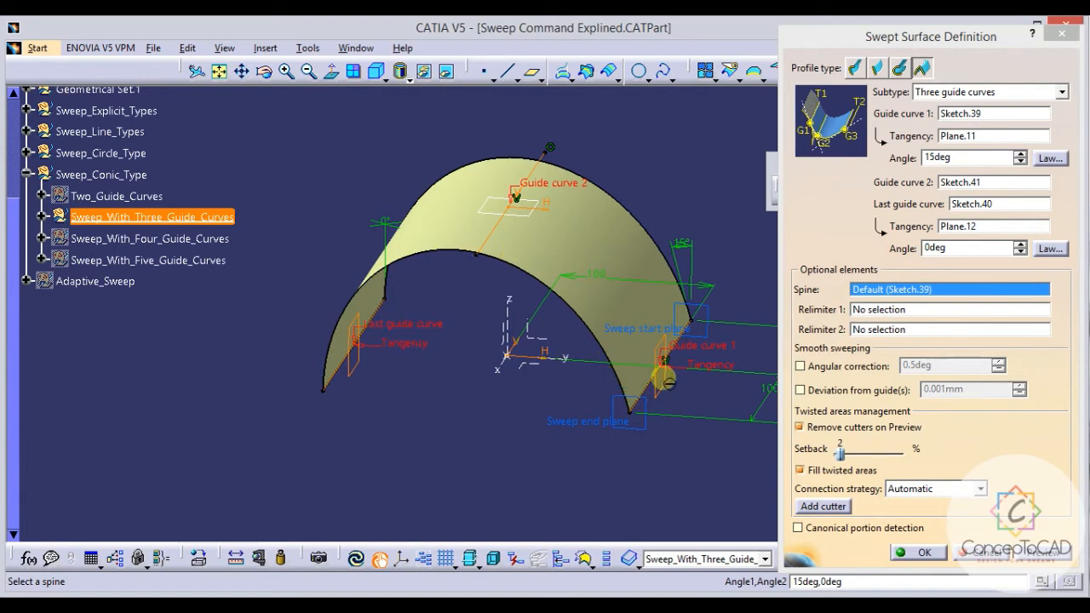
middle_click_drag(660, 316, 641, 304)
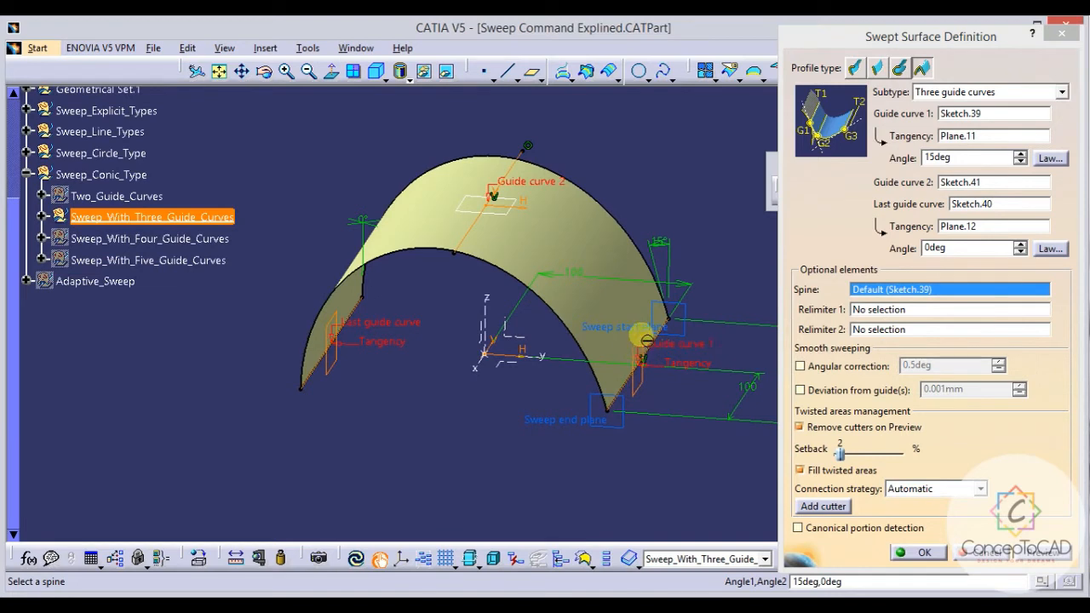
middle_click_drag(640, 344, 661, 343)
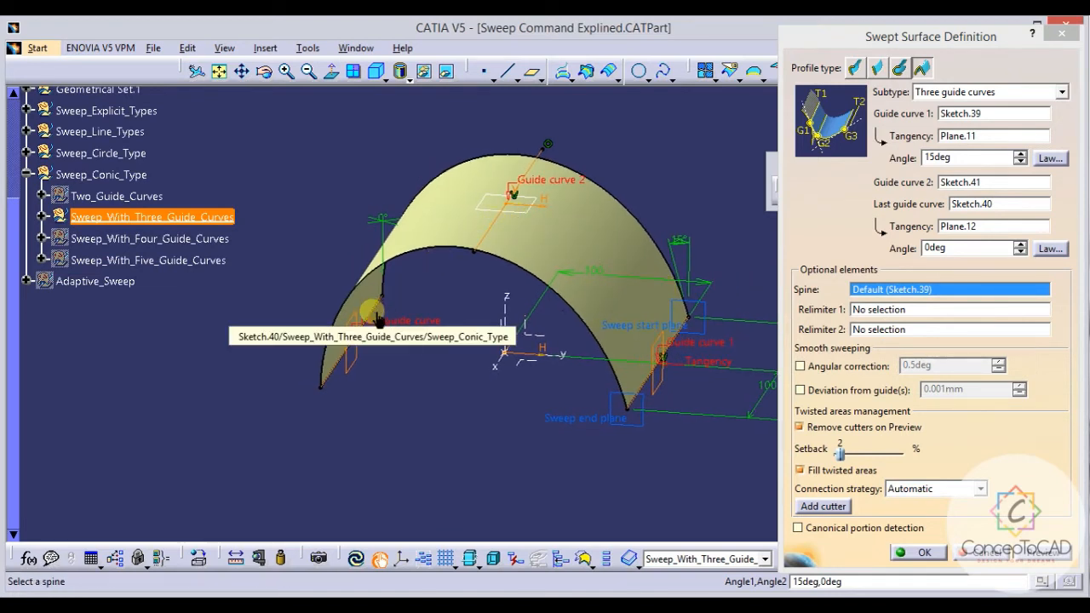
middle_click_drag(382, 317, 380, 282)
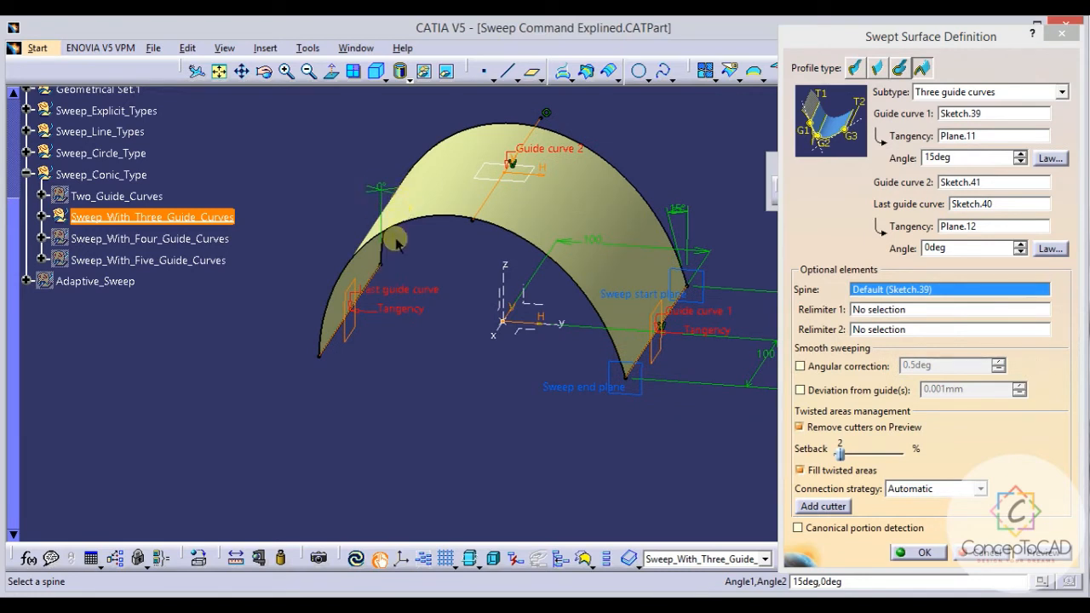
middle_click_drag(396, 241, 402, 259)
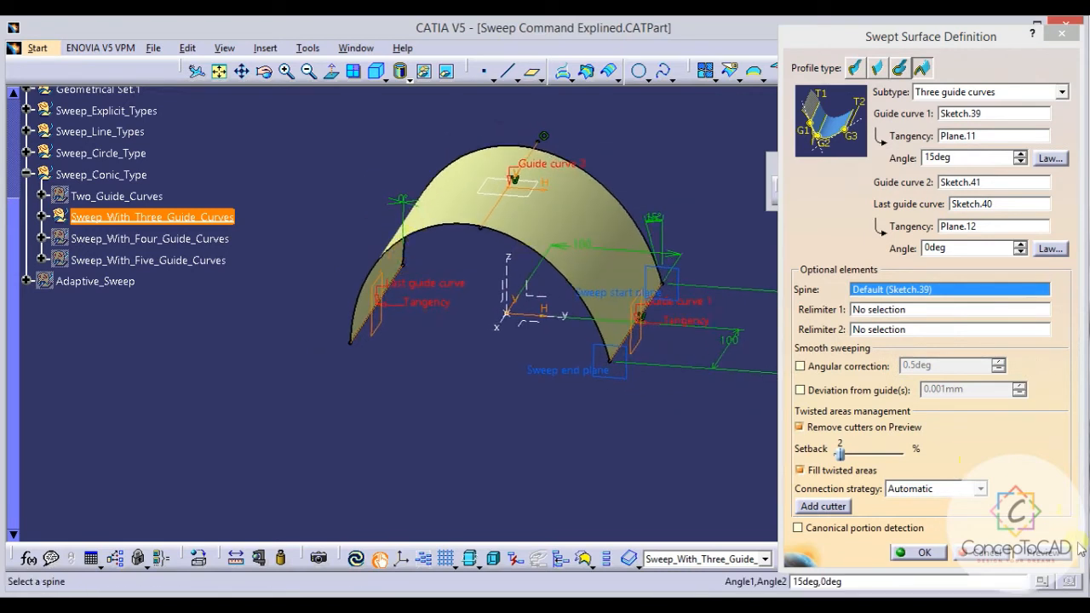
Create the three-guide-curve conic sweep and view the resulting arched surface.
left_click(915, 552)
middle_click_drag(747, 389, 568, 311)
middle_click_drag(446, 370, 372, 375)
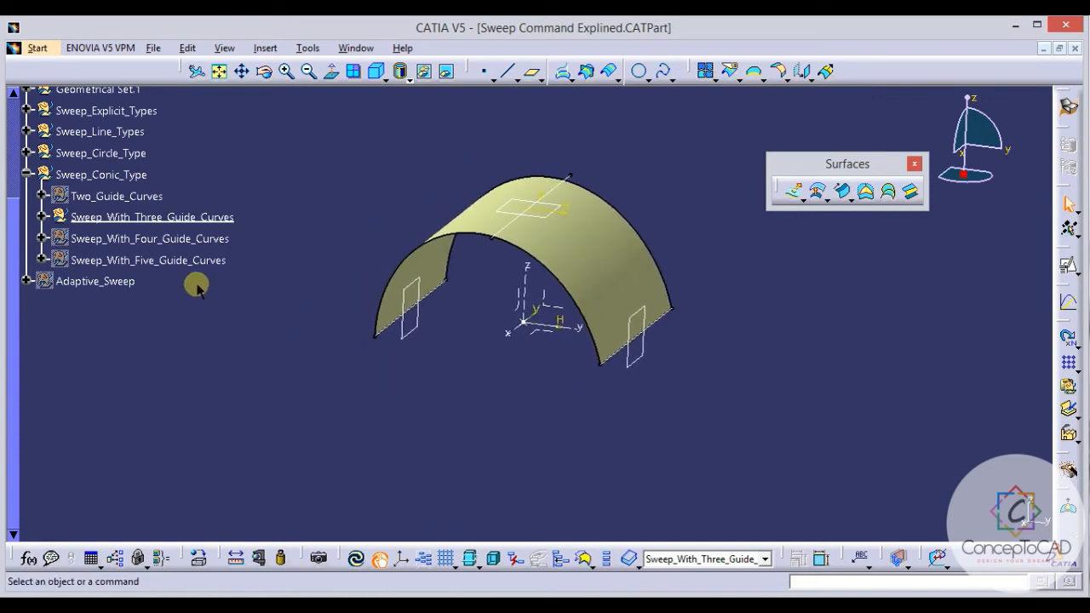
Hide the Sweep_With_Three_Guide_Curves set and make Sweep_With_Four_Guide_Curves the in-work object.
right_click(157, 239)
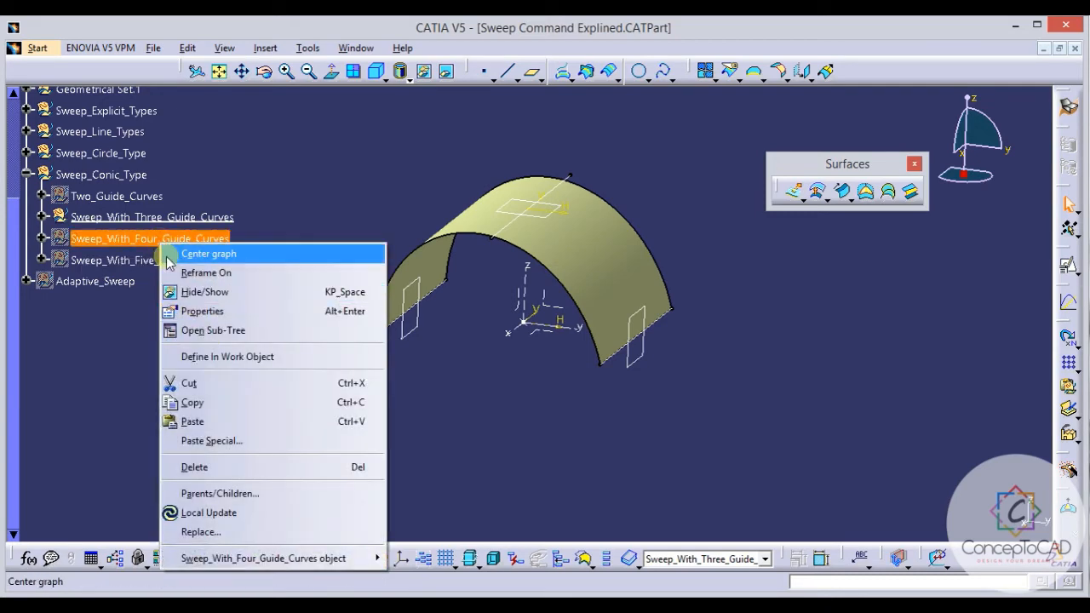
right_click(150, 218)
left_click(179, 269)
right_click(159, 238)
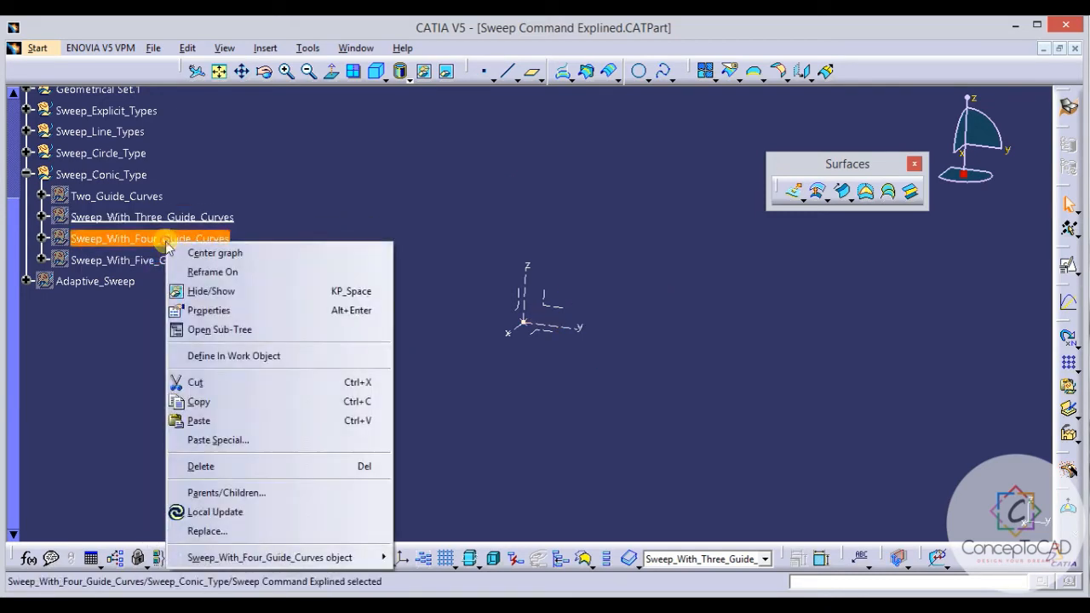
left_click(209, 353)
left_click(266, 366)
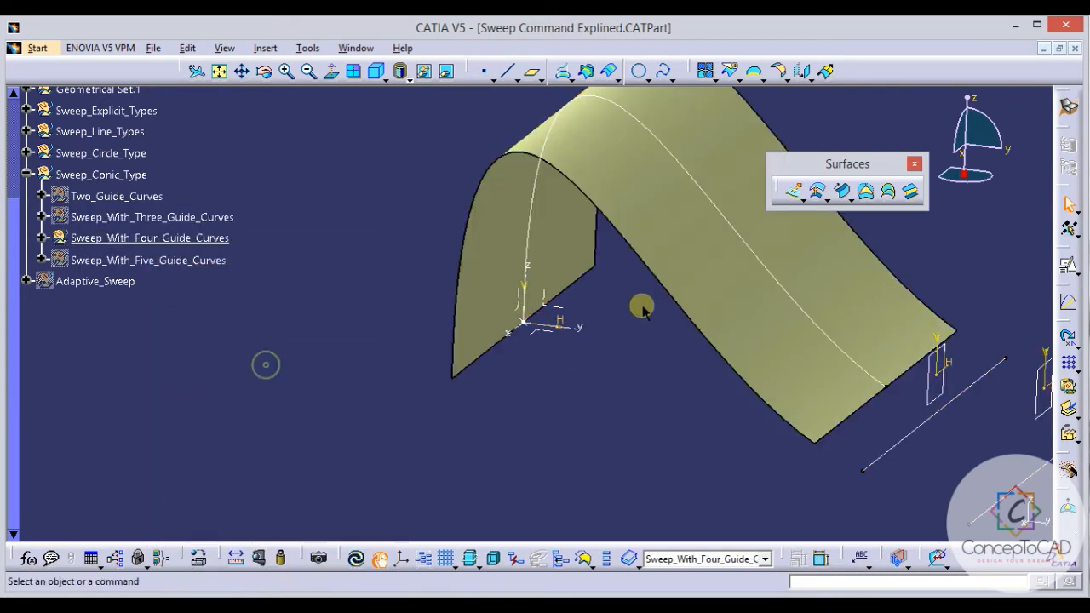
Review the extruded surface and its neighbouring lines, and start a conic-type swept surface with the Four guide curves subtype.
middle_click_drag(644, 309, 579, 275)
left_click(511, 288)
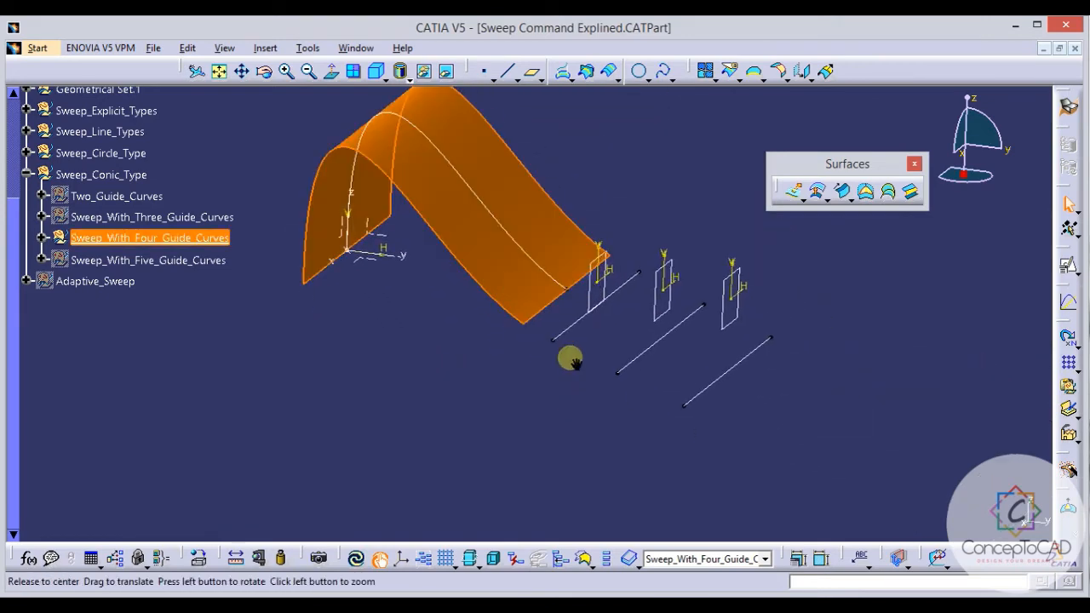
left_click(530, 430)
middle_click_drag(549, 377, 550, 351)
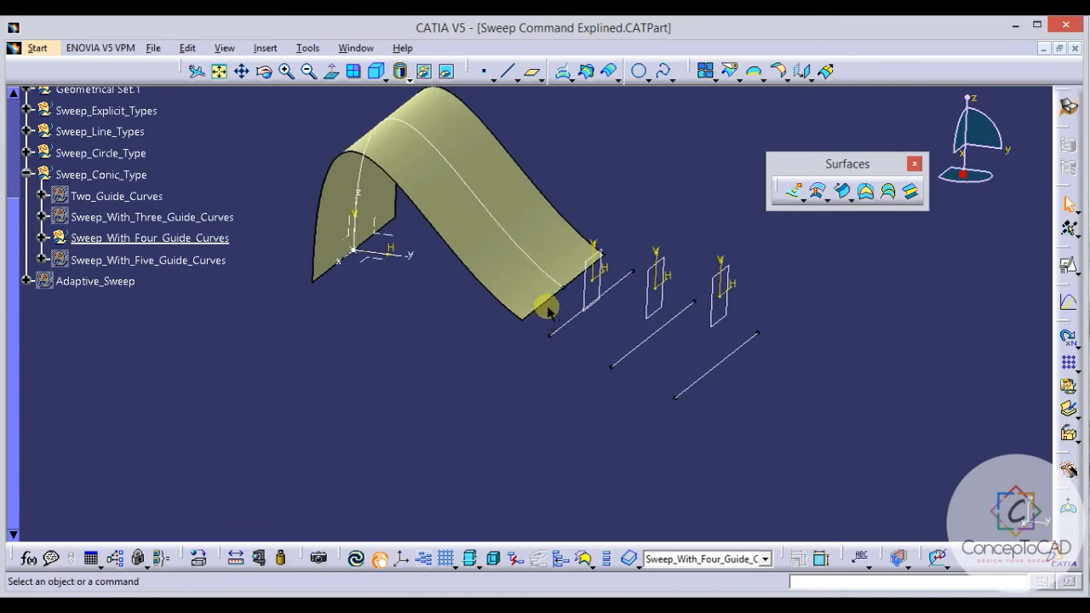
middle_click_drag(716, 376, 650, 361)
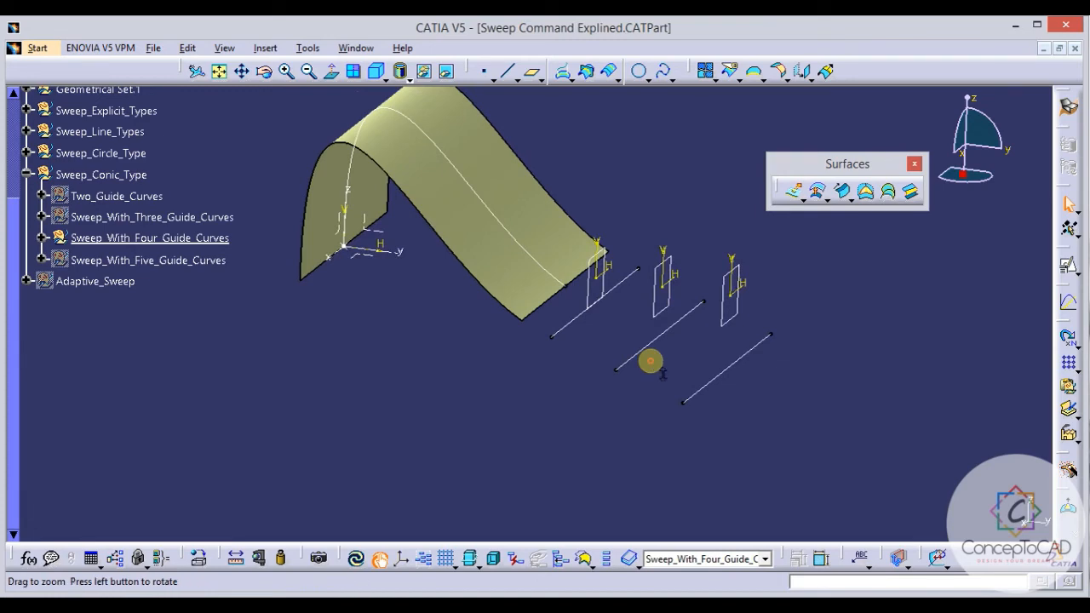
left_click(842, 194)
left_click(985, 92)
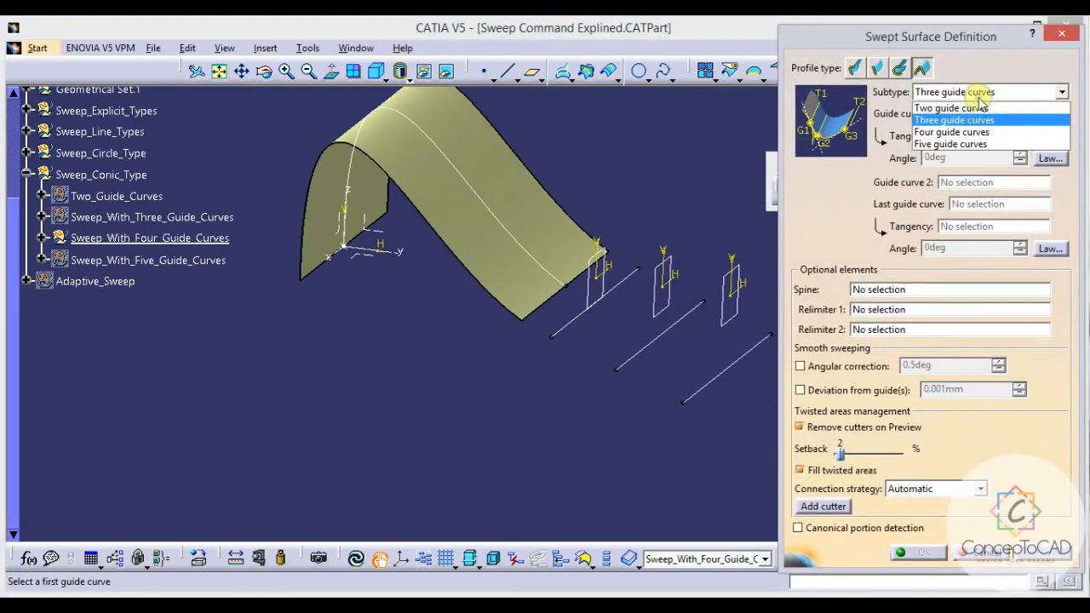
left_click(979, 133)
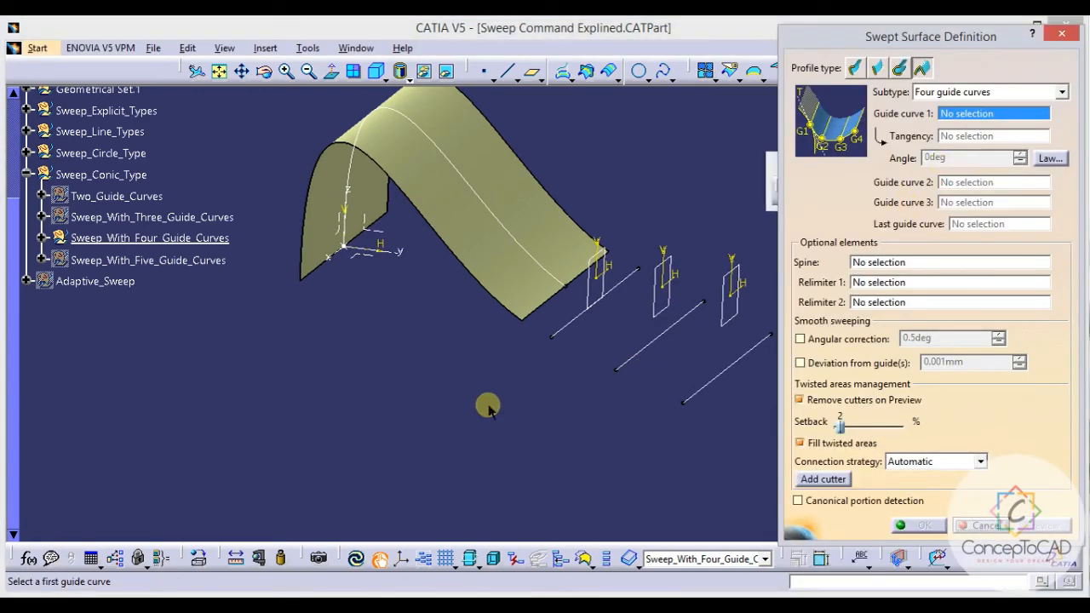
Set the lower end edge of the extruded surface as guide curve 1 with the surface Extrude.10 as its tangency.
middle_click_drag(486, 410, 494, 366)
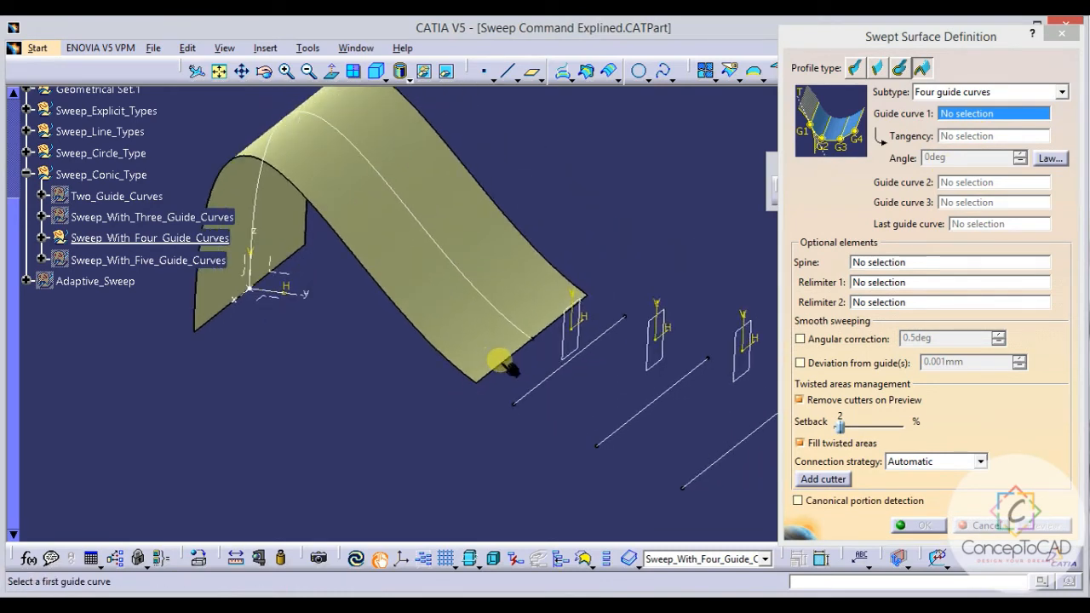
left_click(508, 368)
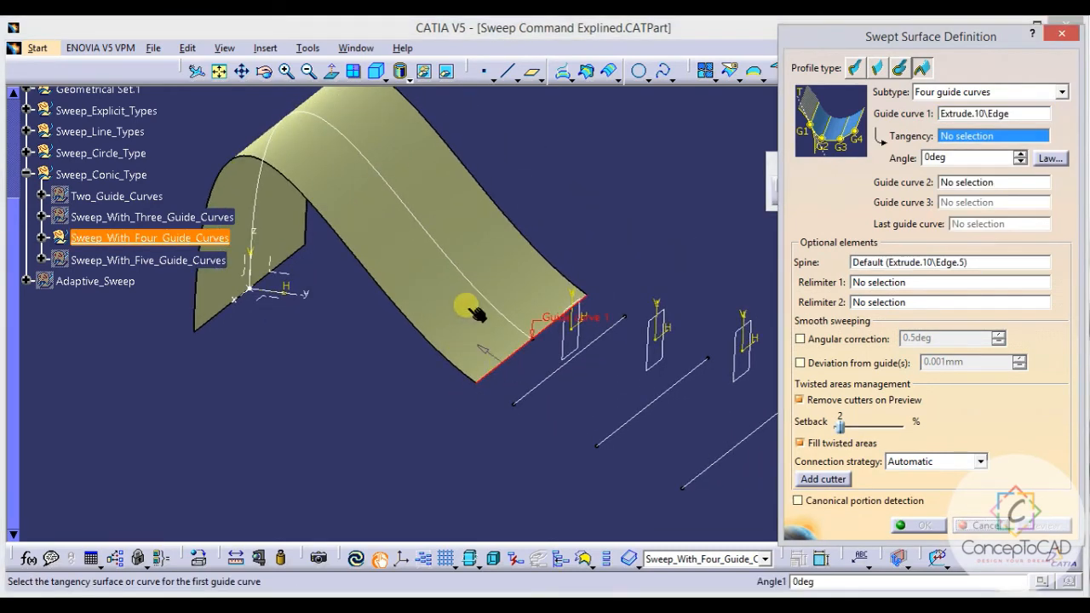
mouse_move(474, 312)
middle_mouse_down()
mouse_move(486, 342)
mouse_move(478, 310)
middle_mouse_up()
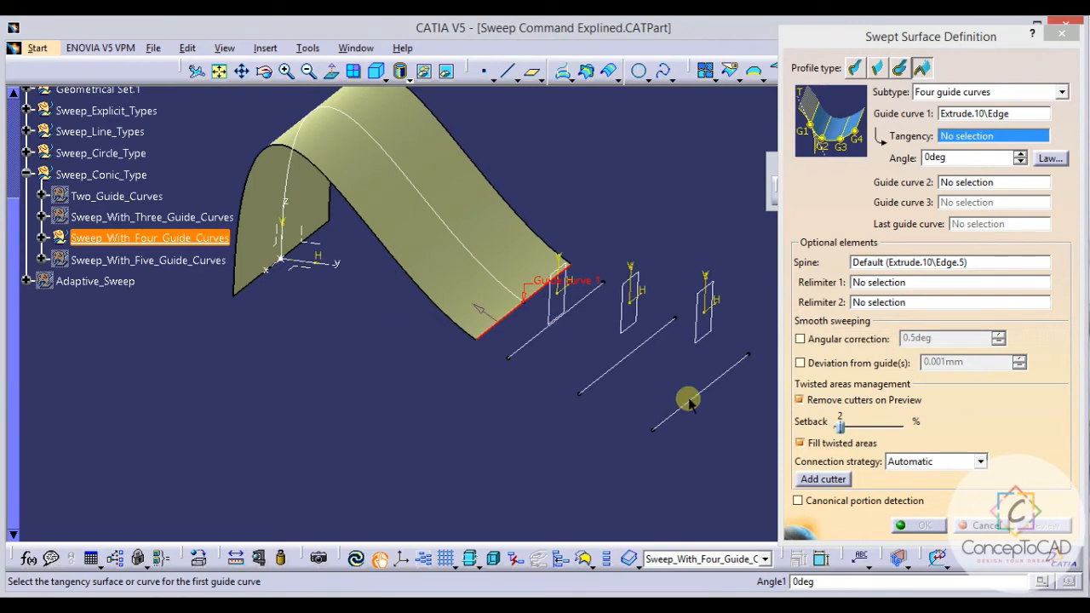
left_click(443, 264)
middle_click_drag(479, 336, 474, 341)
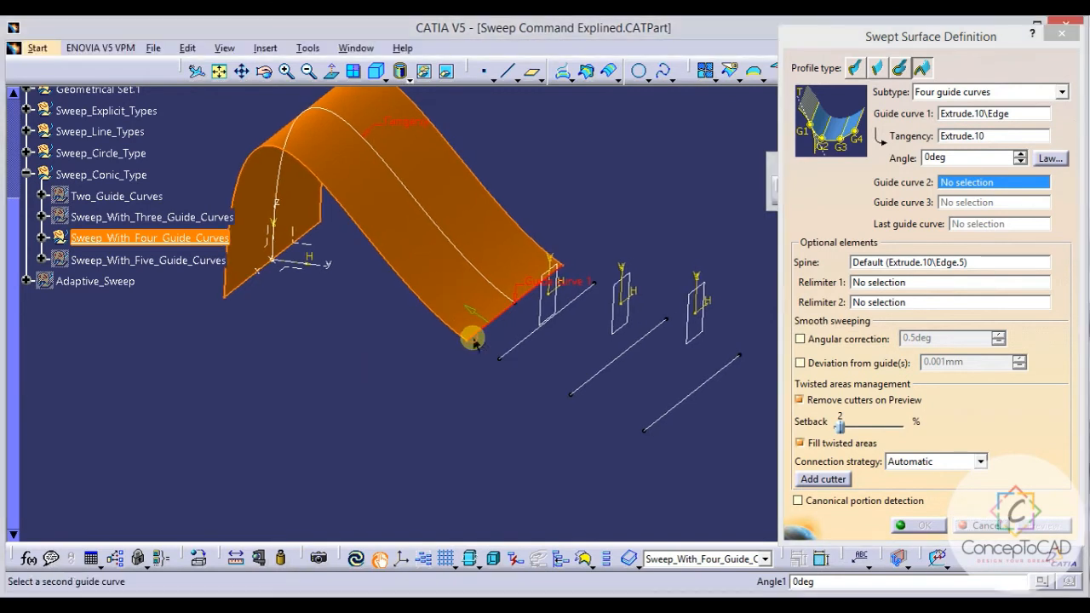
Set the three lines Sketch.44, Sketch.45 and Sketch.46 as guide curves 2, 3 and last, and create the four-guide-curve conic sweep.
left_click(536, 330)
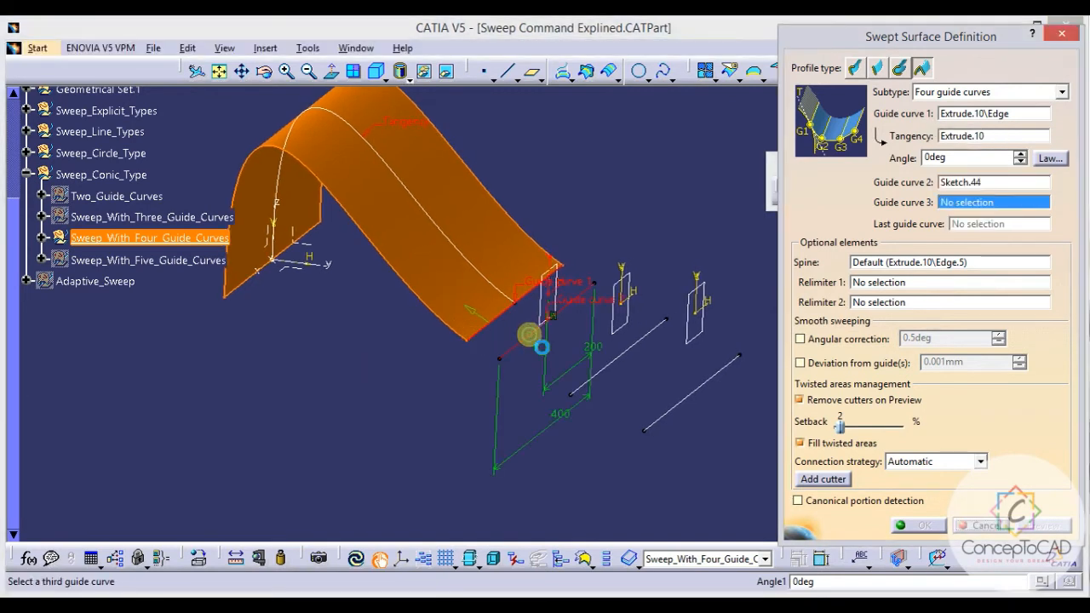
left_click(626, 357)
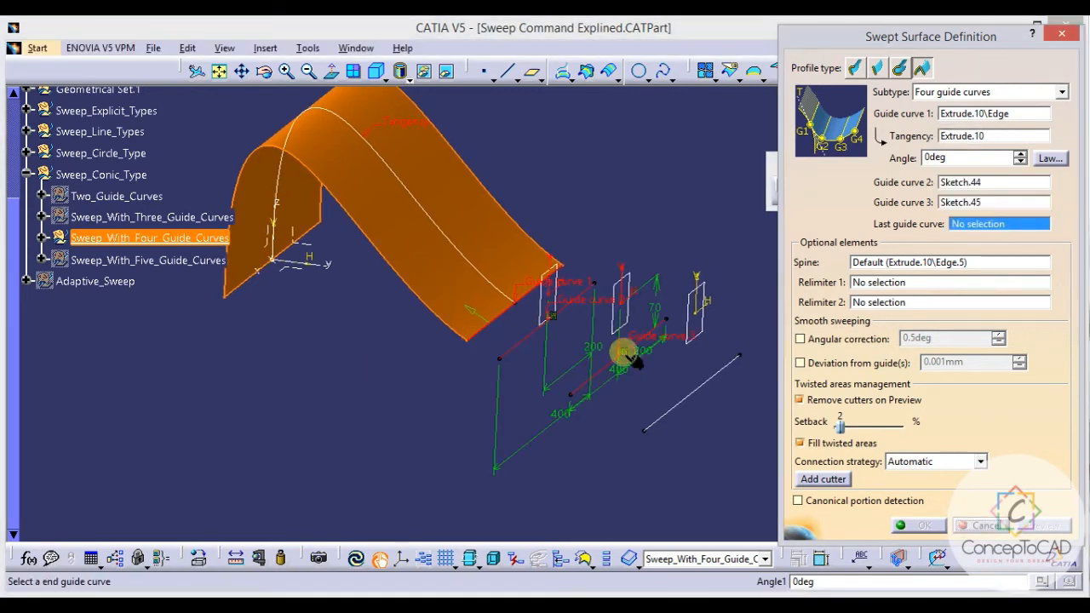
left_click(692, 402)
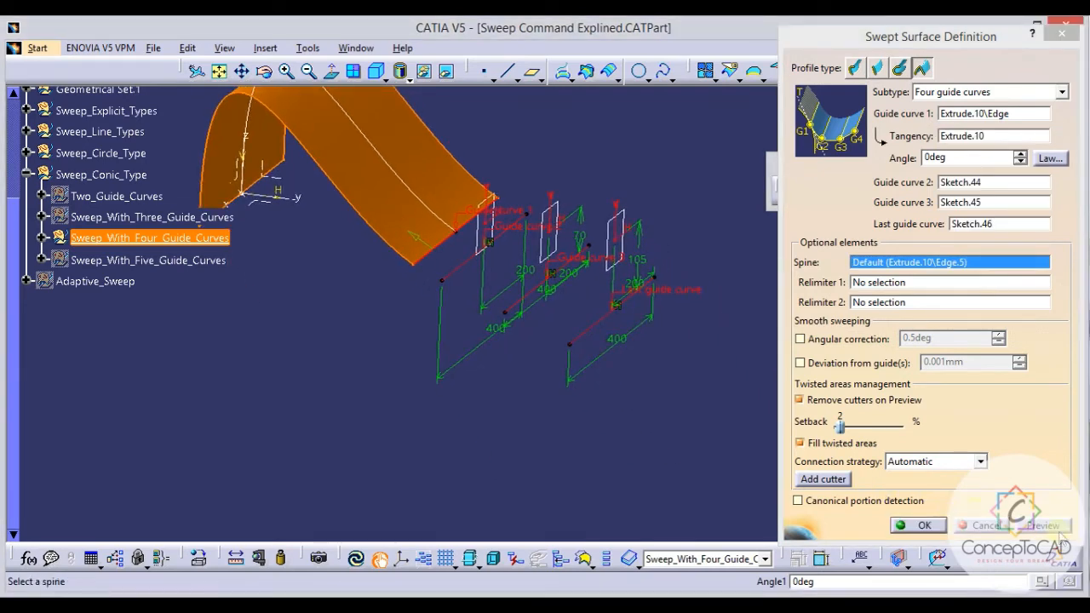
left_click(1044, 526)
left_click(924, 526)
Examine how the new conic swept surface continues from the extruded surface and passes through its guide lines.
middle_click_drag(852, 511, 781, 434)
left_click(639, 363)
middle_click_drag(639, 363, 687, 442)
left_click(663, 386)
middle_click_drag(532, 435, 572, 460)
left_click(563, 448)
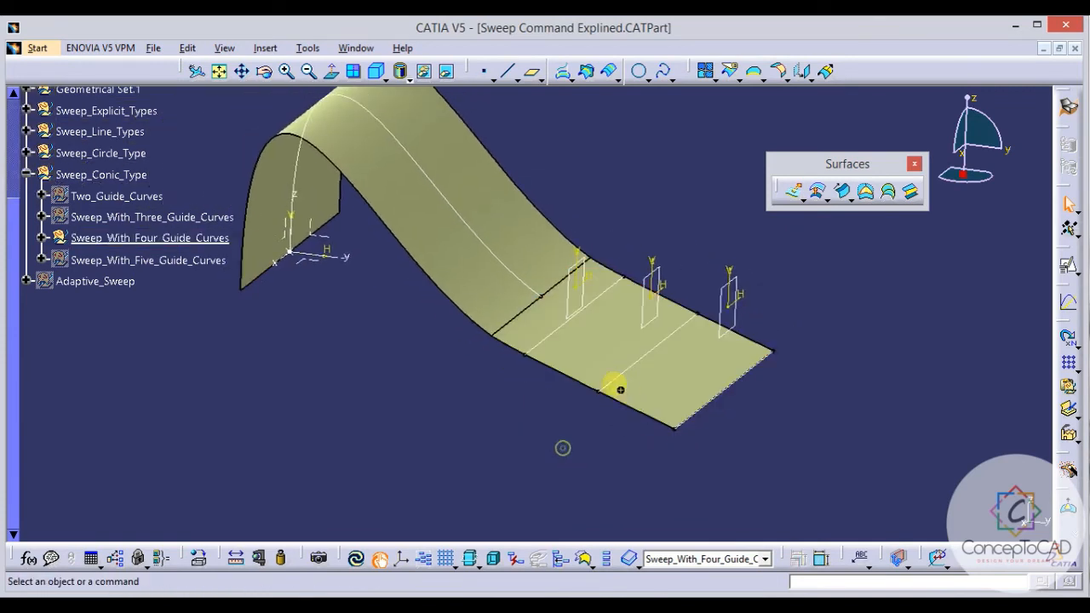
middle_click_drag(617, 386, 615, 366)
left_click(494, 263)
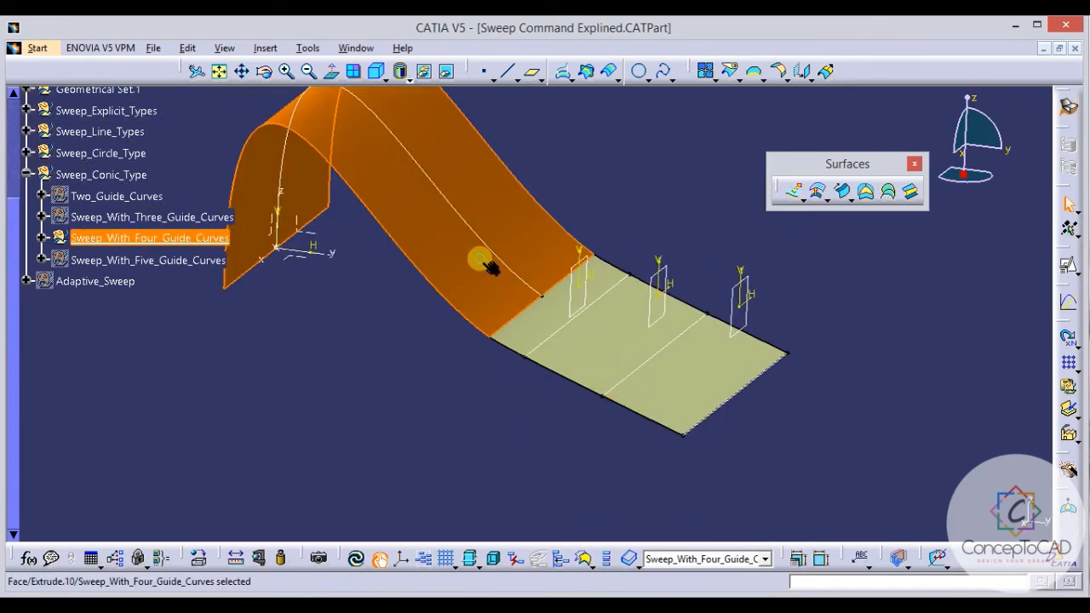
left_click(498, 404)
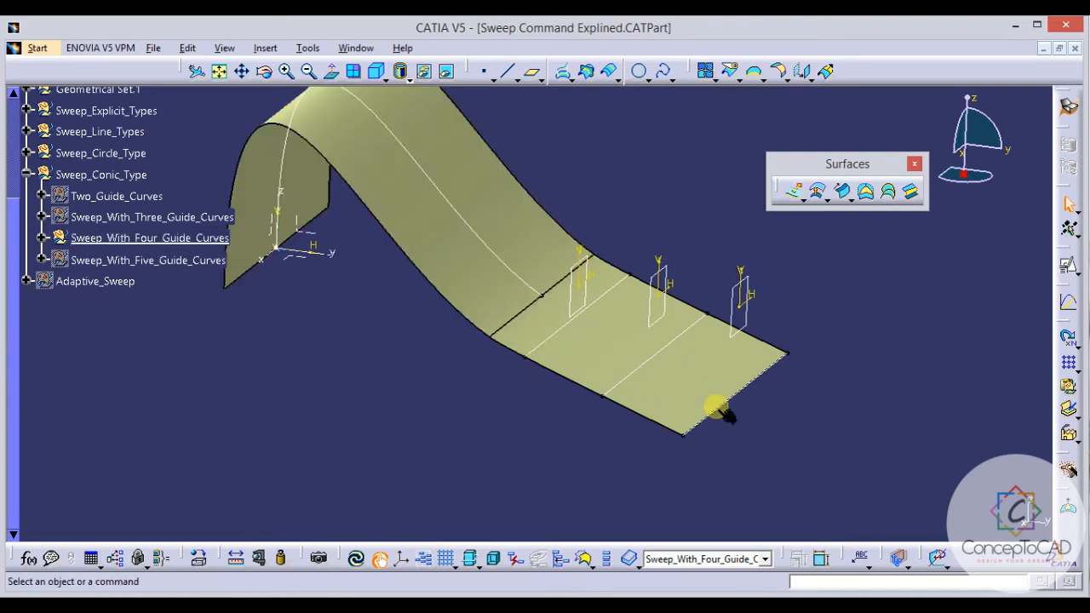
mouse_move(724, 413)
middle_mouse_down()
mouse_move(669, 360)
mouse_move(627, 360)
mouse_move(562, 324)
mouse_move(535, 292)
mouse_move(545, 311)
middle_mouse_up()
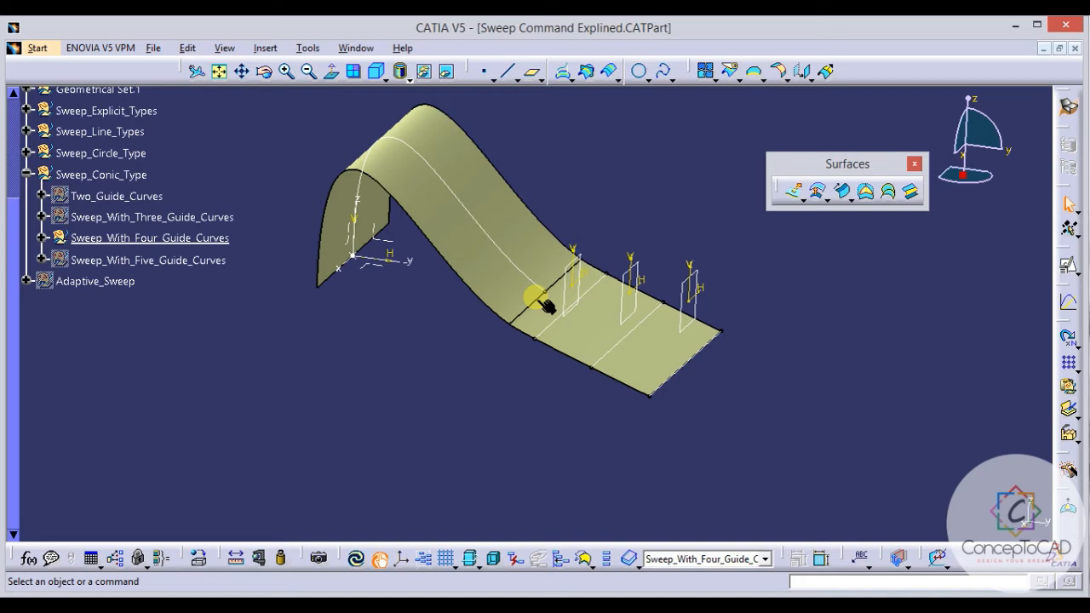
middle_click_drag(538, 300, 515, 317)
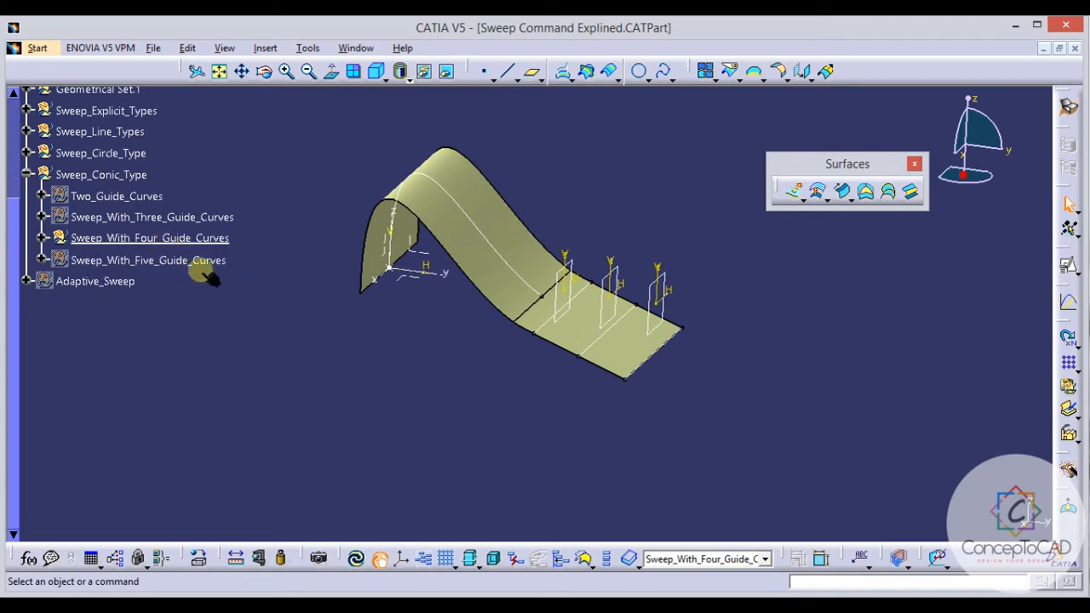
Hide the Sweep_With_Four_Guide_Curves set and make Sweep_With_Five_Guide_Curves the in-work object.
right_click(163, 243)
left_click(197, 289)
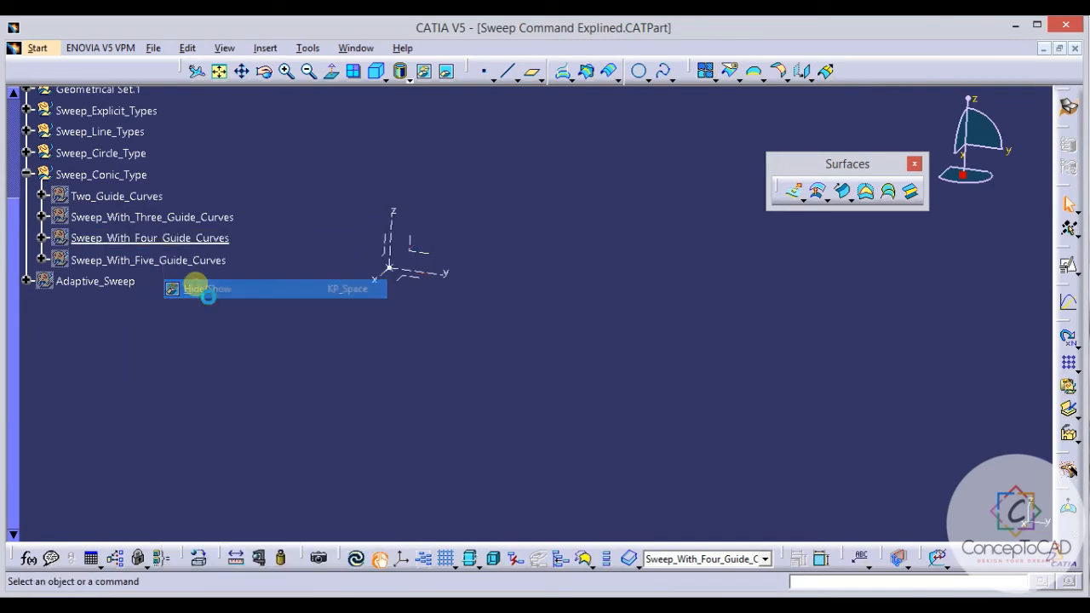
right_click(151, 257)
left_click(213, 374)
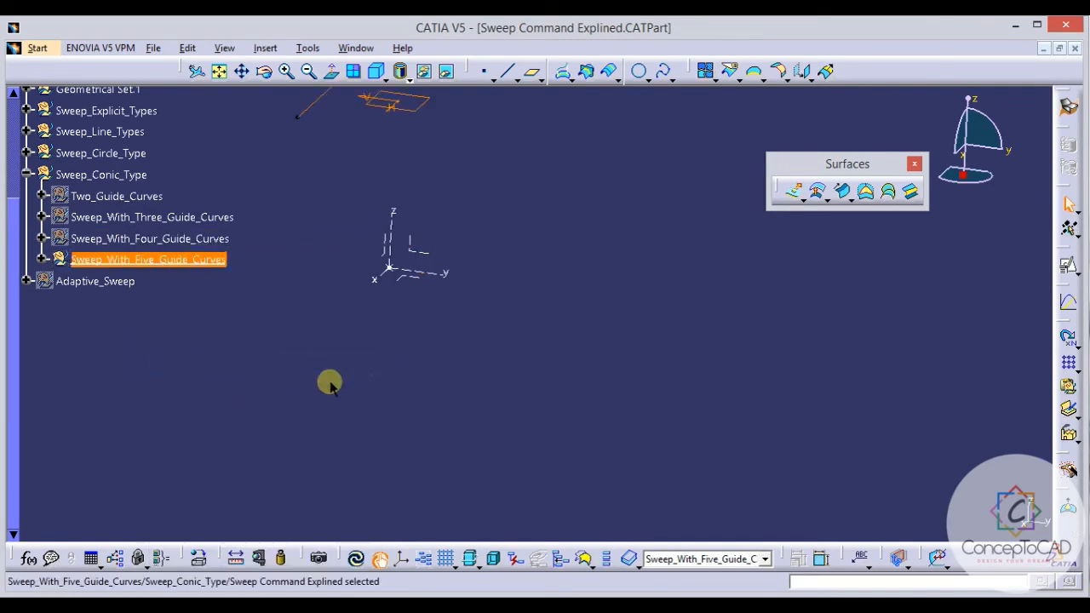
left_click(426, 350)
Start a conic-type swept surface with the Five guide curves subtype.
middle_click_drag(470, 295, 572, 323)
scroll(536, 251, "down", 1)
left_click(845, 193)
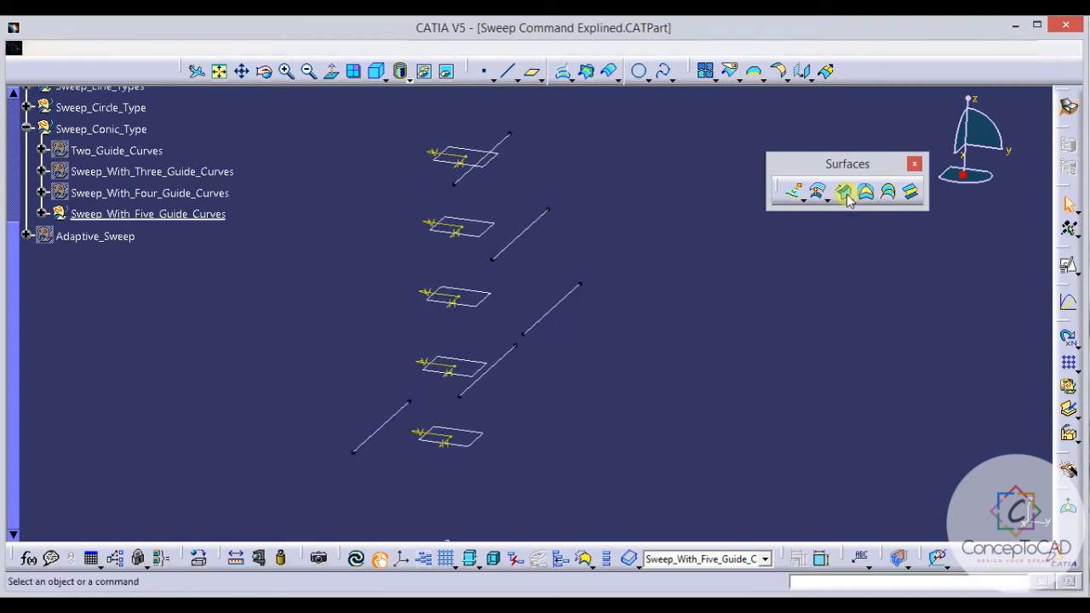
left_click(984, 93)
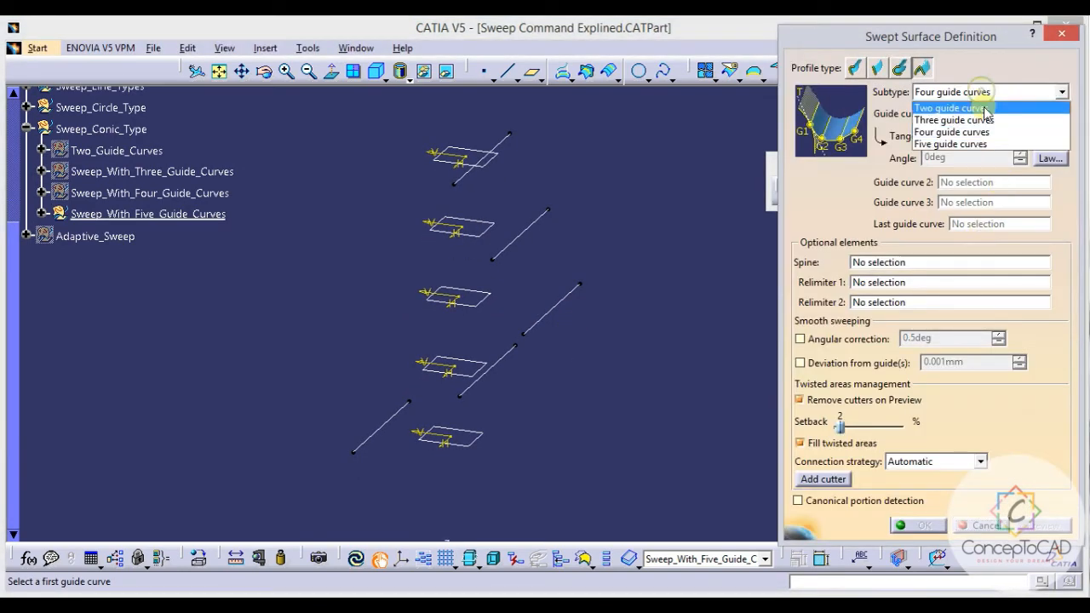
left_click(950, 144)
middle_click_drag(669, 263, 626, 246)
Set the five lines from lowest to highest, Sketch.47 to Sketch.51, as guide curves 1 to 4 and the last guide curve.
left_click(437, 341)
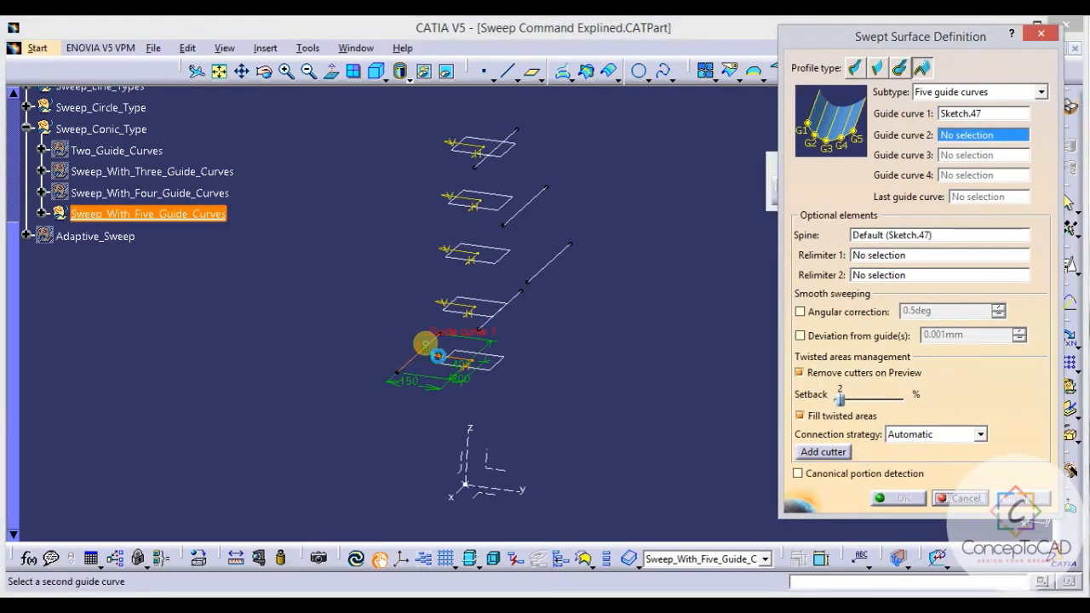
left_click(516, 293)
left_click(554, 255)
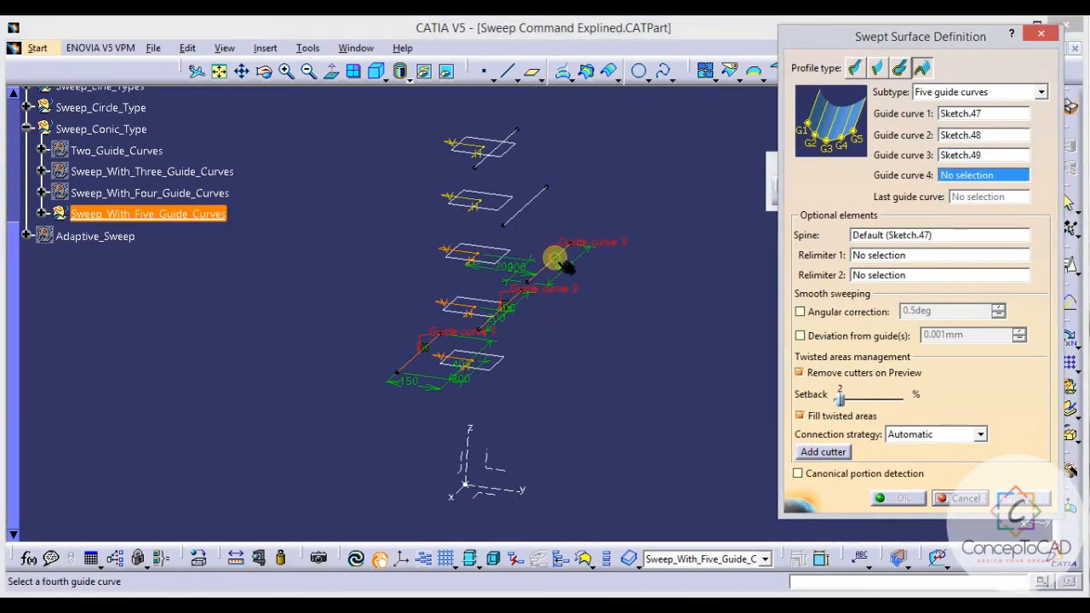
left_click(533, 201)
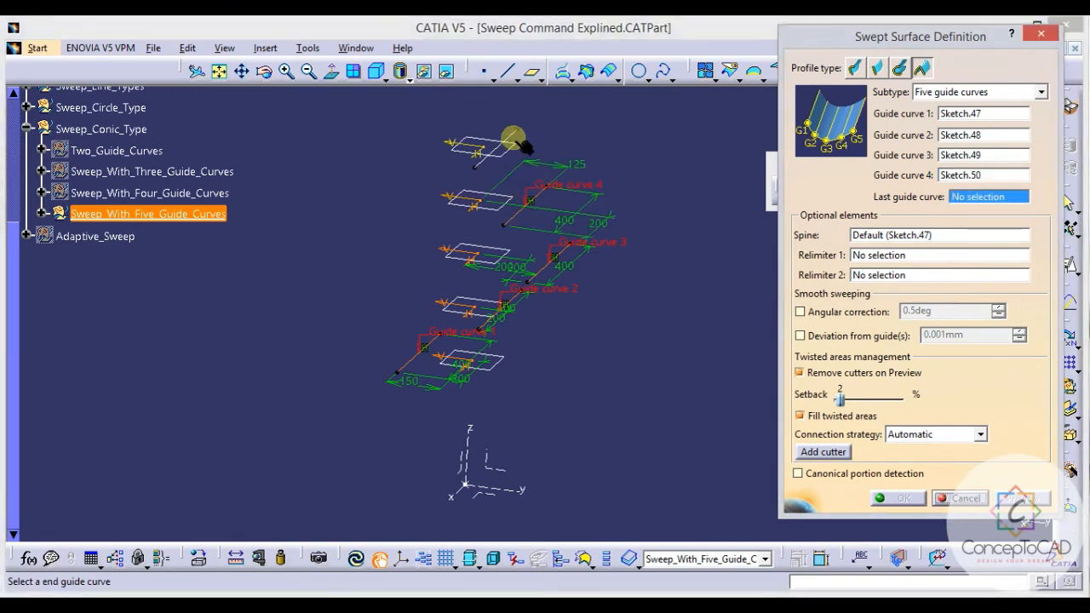
left_click(521, 143)
Preview and create the five-guide-curve conic sweep with the default spine.
mouse_move(511, 142)
middle_mouse_down()
mouse_move(418, 268)
mouse_move(438, 299)
mouse_move(491, 287)
middle_mouse_up()
middle_click_drag(464, 223, 498, 238)
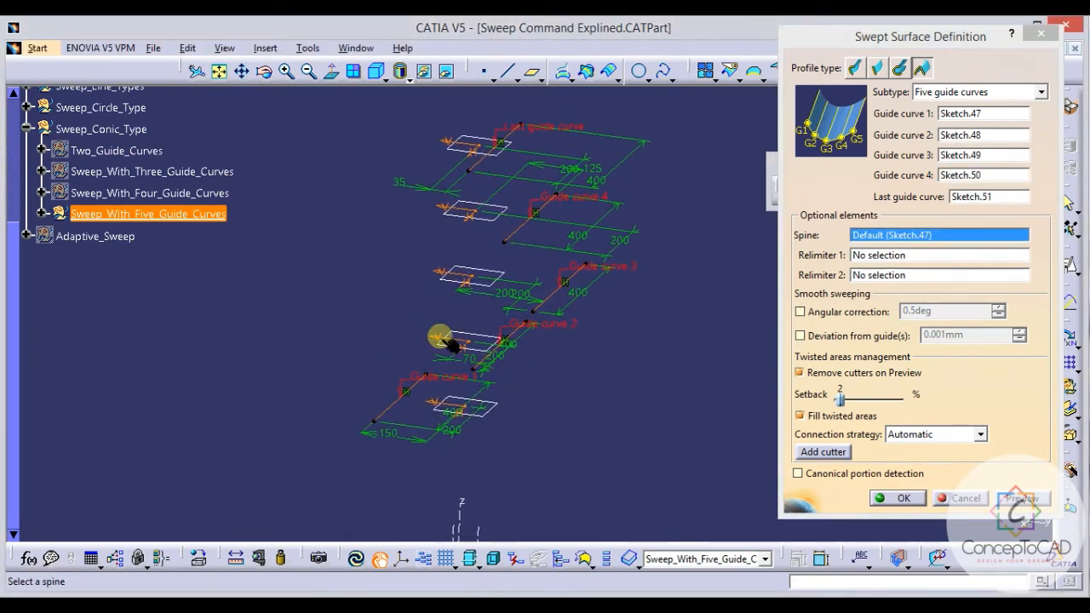
middle_click_drag(460, 284, 503, 292)
scroll(655, 348, "down", 1)
middle_click_drag(654, 348, 680, 361)
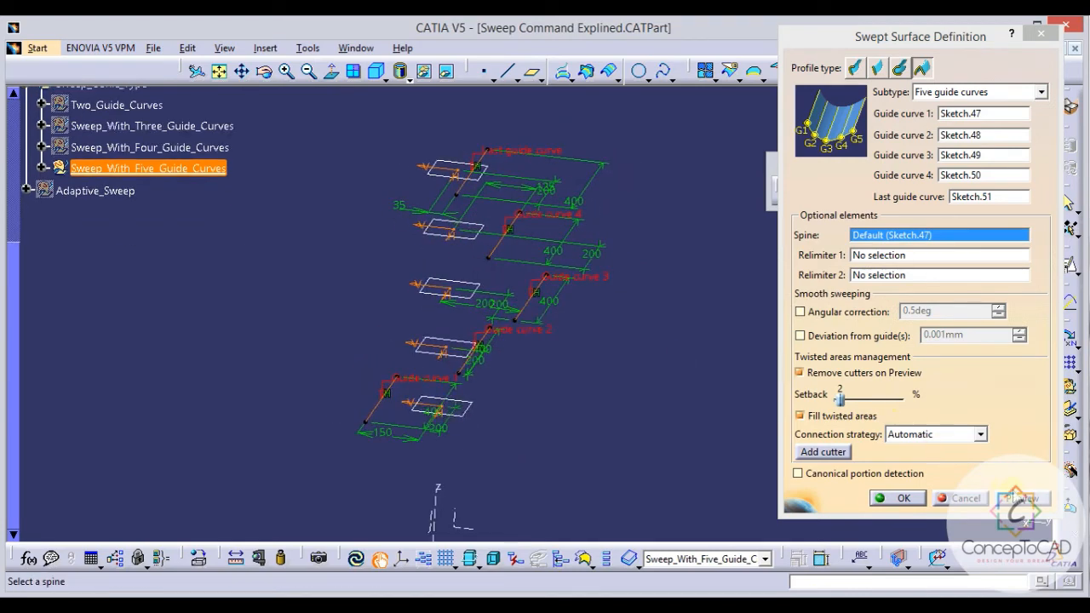
left_click(1020, 499)
left_click(896, 499)
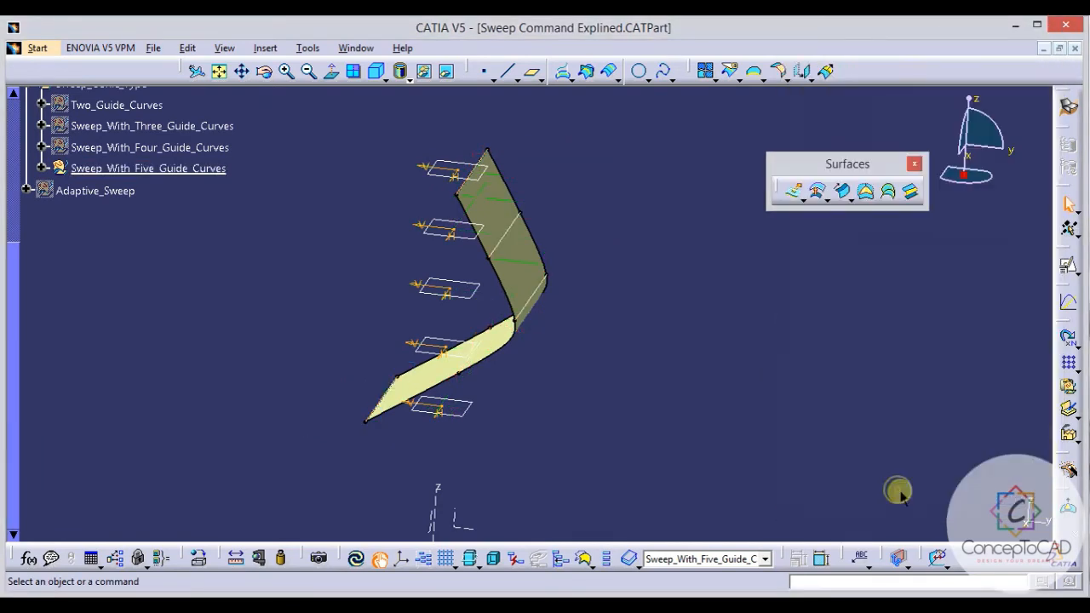
Examine the five-guide-curve swept surface from several angles and check the guide lines it passes through.
middle_click_drag(663, 350, 698, 292)
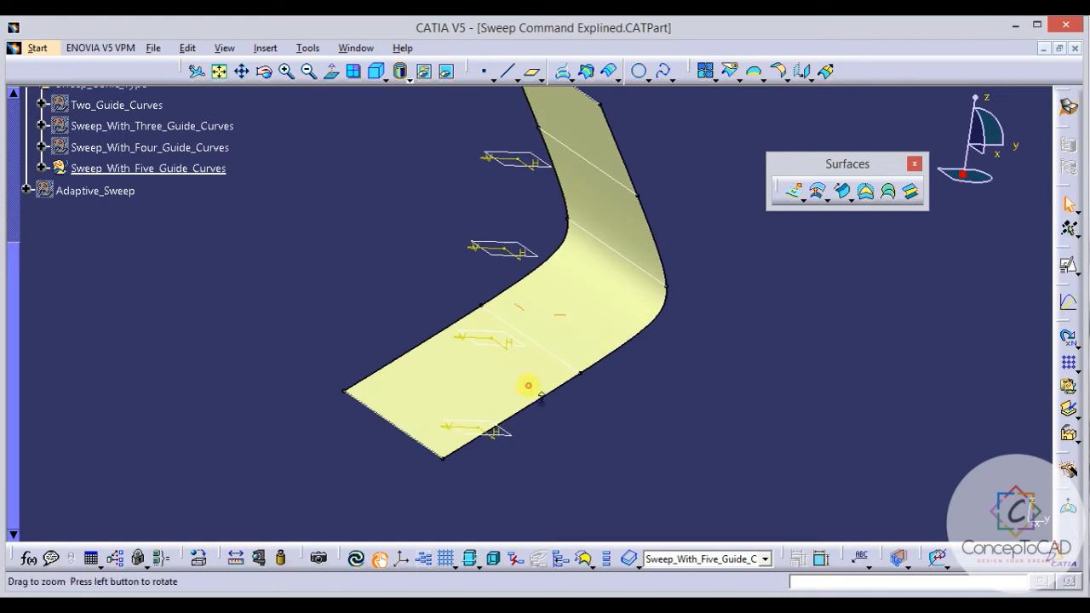
middle_click_drag(528, 386, 518, 351)
left_click(413, 370)
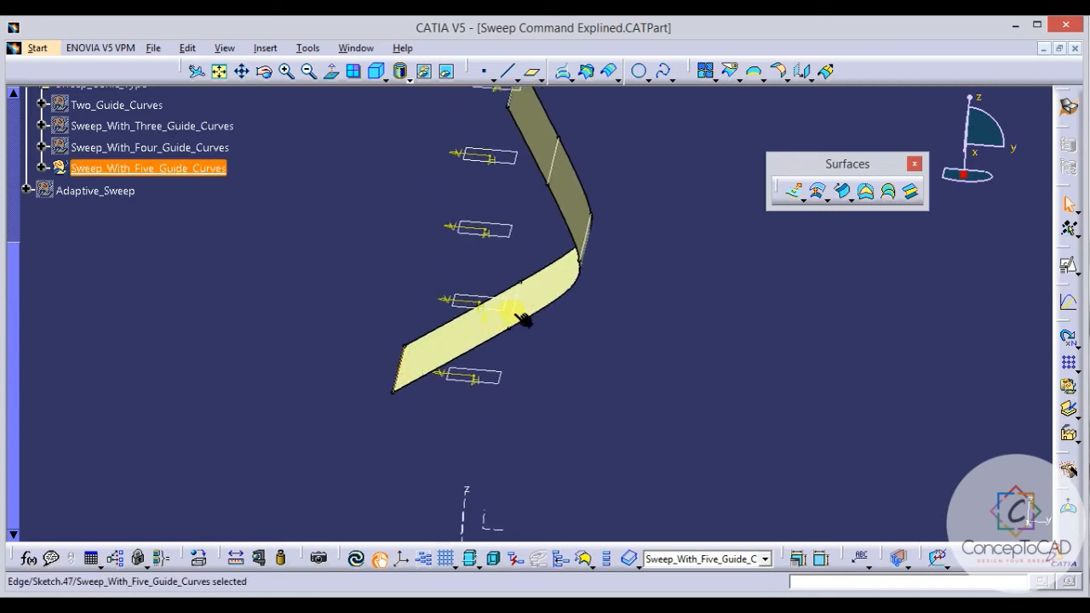
middle_click_drag(554, 218, 579, 333)
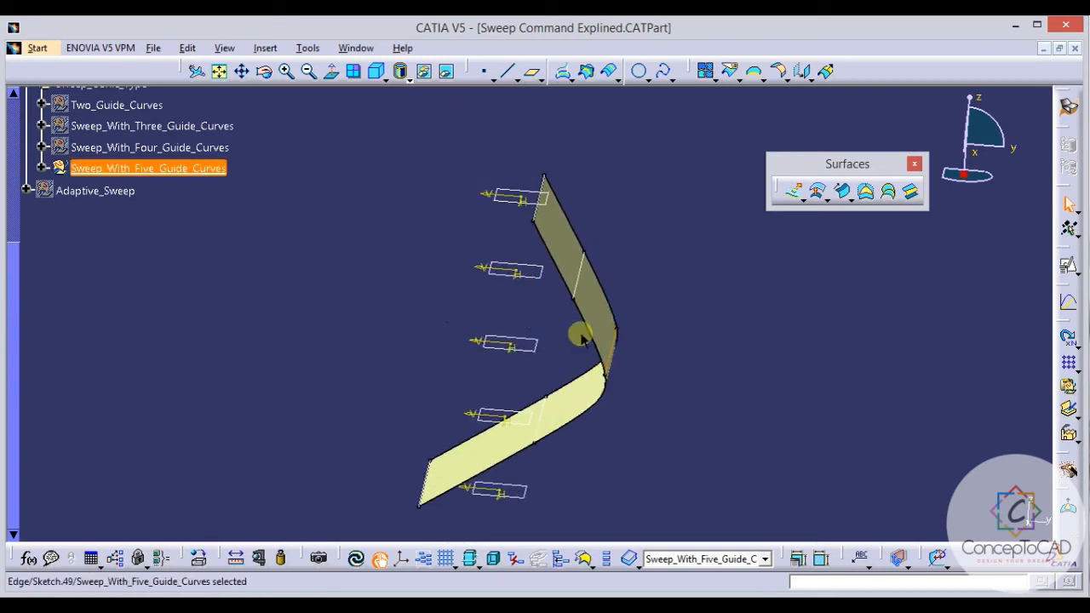
left_click(579, 281)
left_click(539, 181)
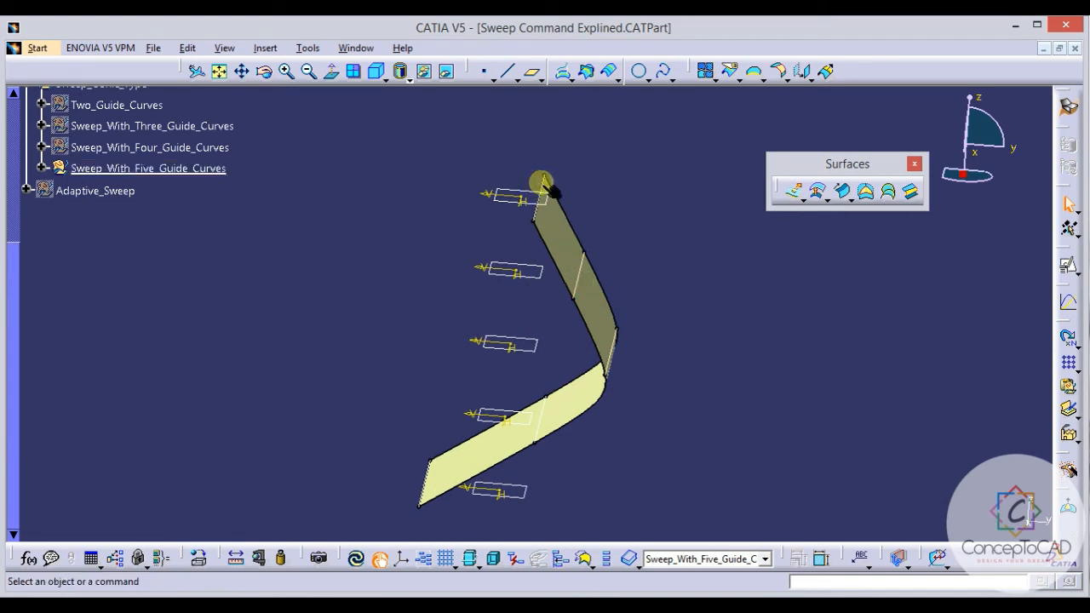
mouse_move(542, 186)
middle_mouse_down()
mouse_move(581, 258)
mouse_move(583, 170)
middle_mouse_up()
scroll(580, 173, "up", 1)
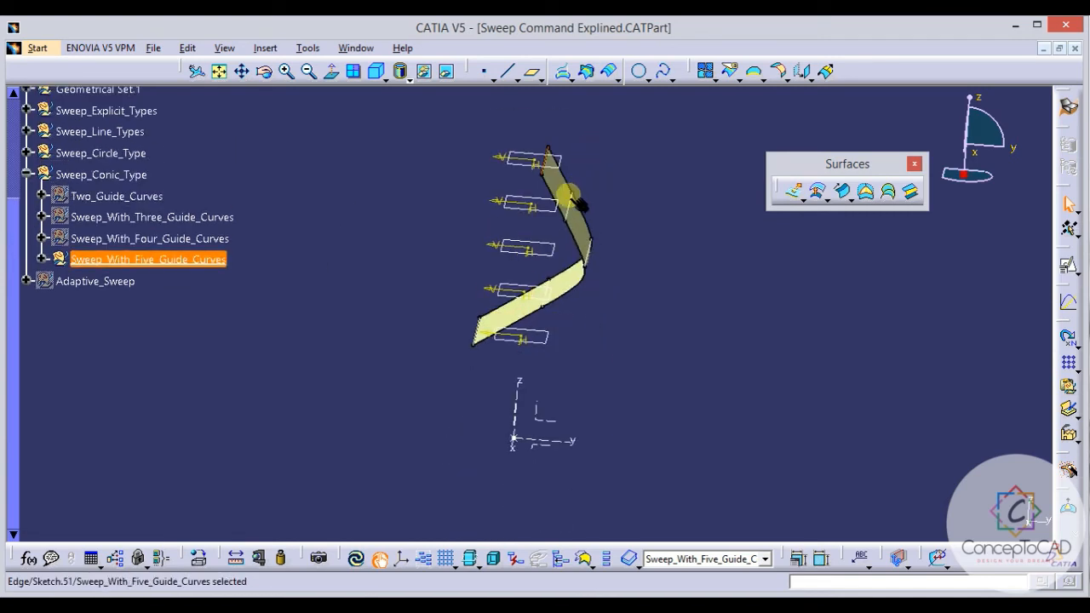
middle_click_drag(512, 219, 585, 213)
scroll(522, 286, "up", 1)
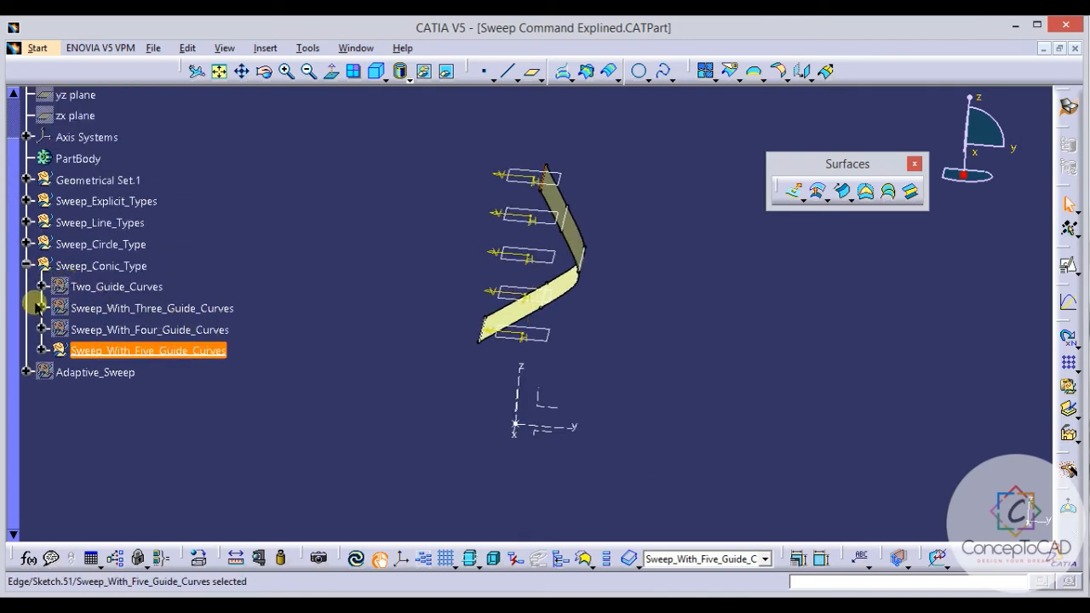
Hide the Sweep_With_Five_Guide_Curves set and make Adaptive_Sweep the visible in-work object.
right_click(146, 351)
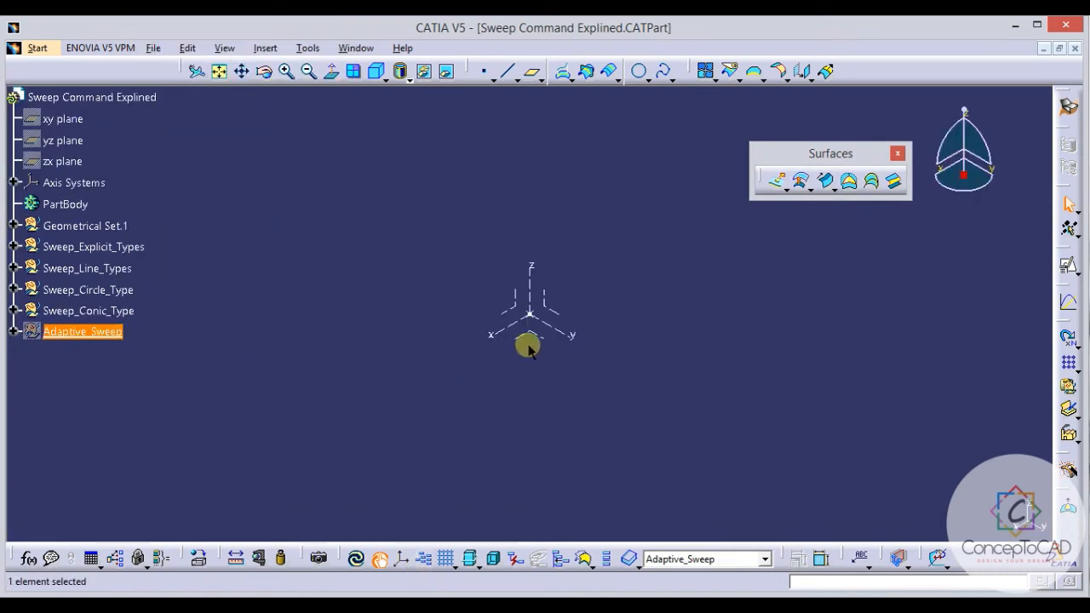
left_click_drag(815, 153, 756, 147)
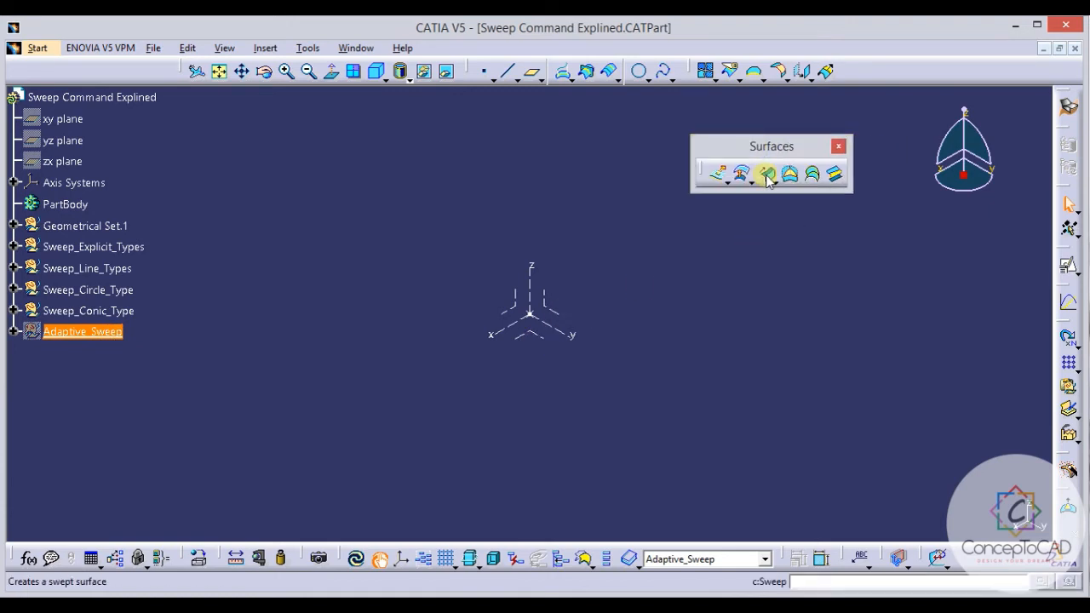
left_click(776, 183)
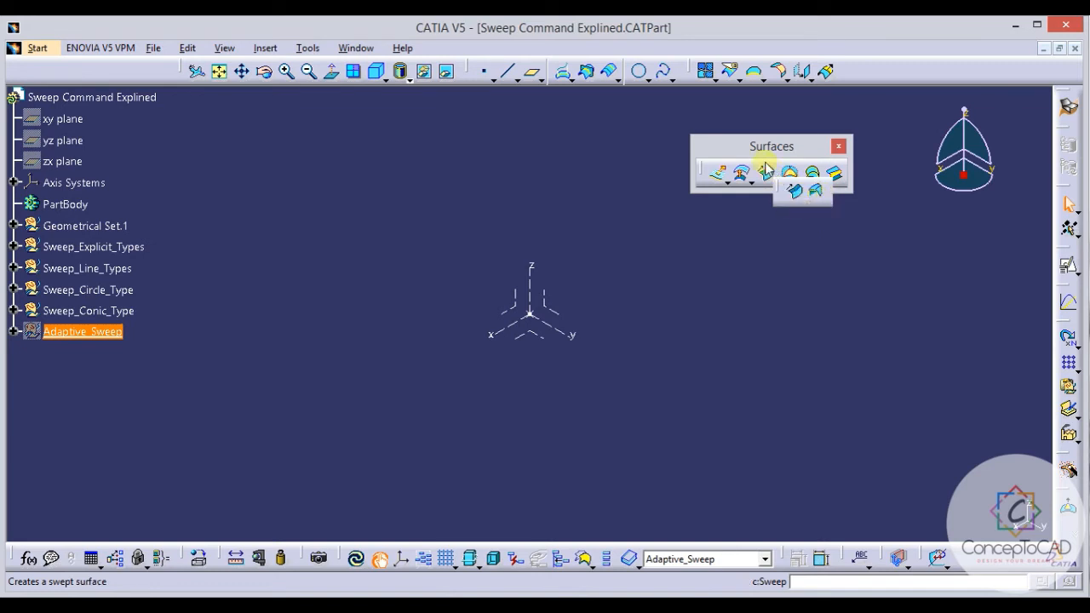
right_click(89, 332)
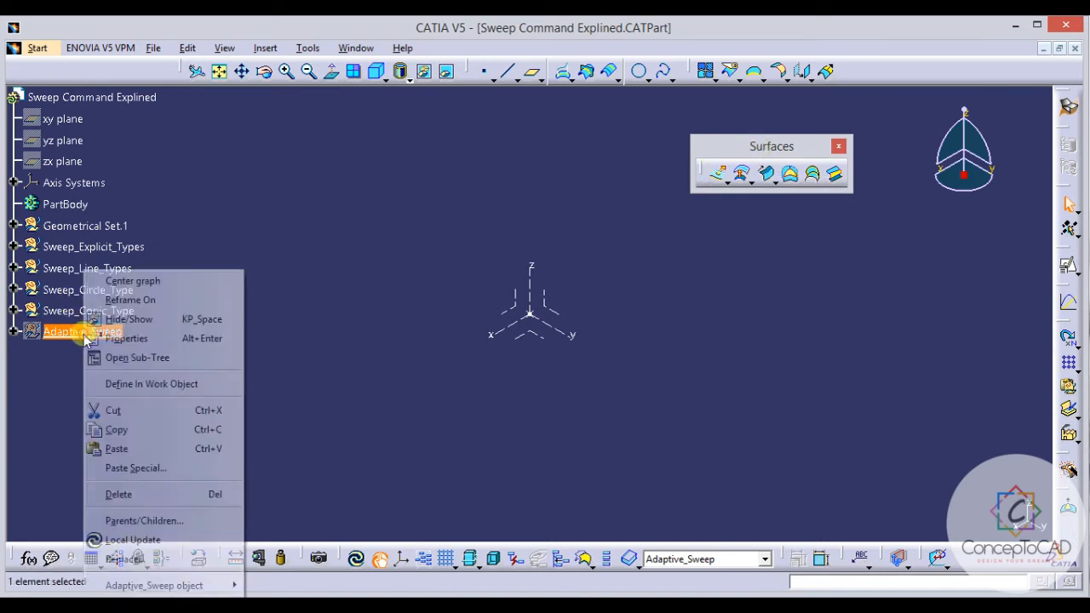
left_click(147, 383)
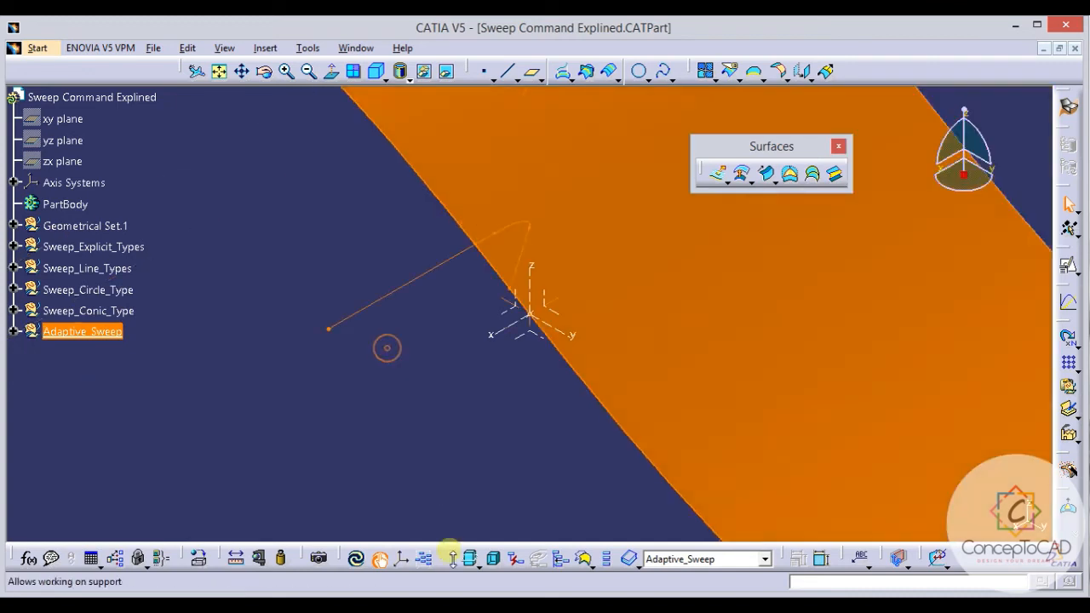
Examine the Adaptive_Sweep inputs: the extruded surface, the hooked profile sketch and the points along the surface's edge.
middle_click_drag(517, 408, 615, 333)
left_click(462, 398)
left_click(608, 327)
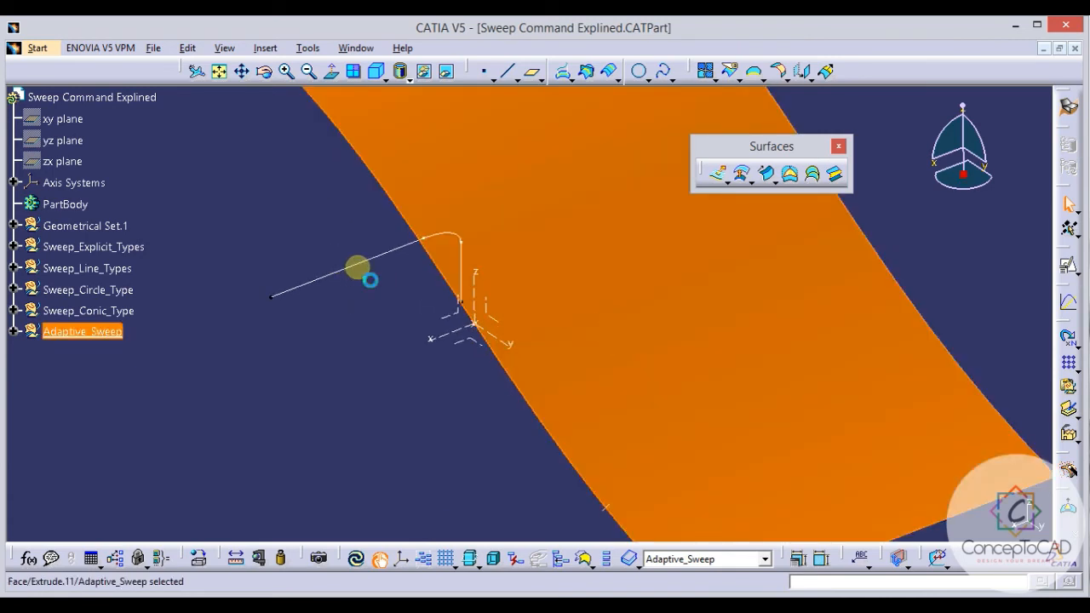
middle_click_drag(369, 279, 389, 364)
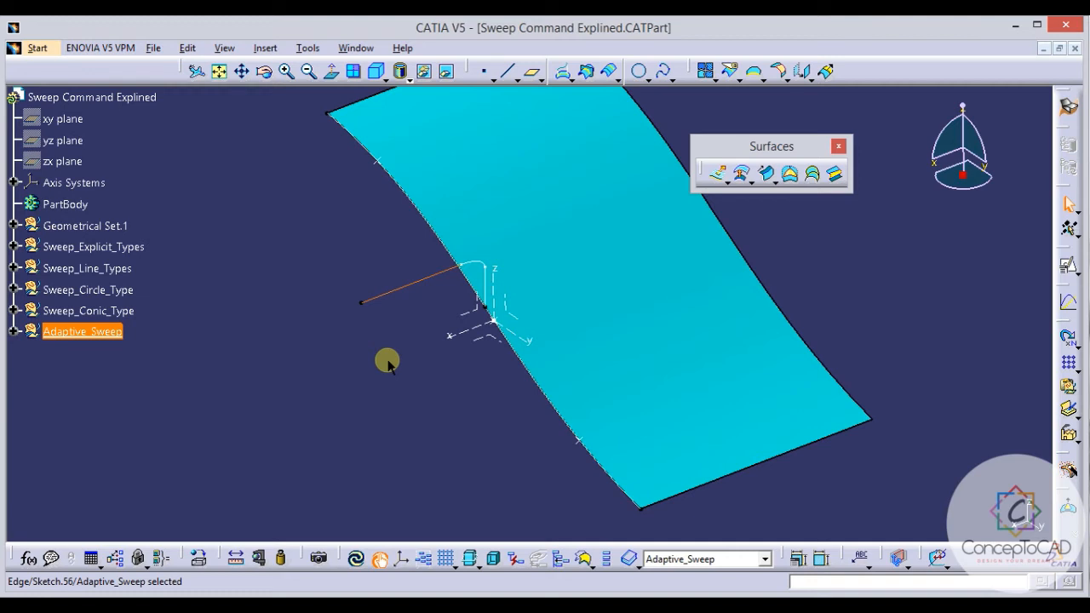
middle_click_drag(475, 370, 536, 327)
left_click(398, 374)
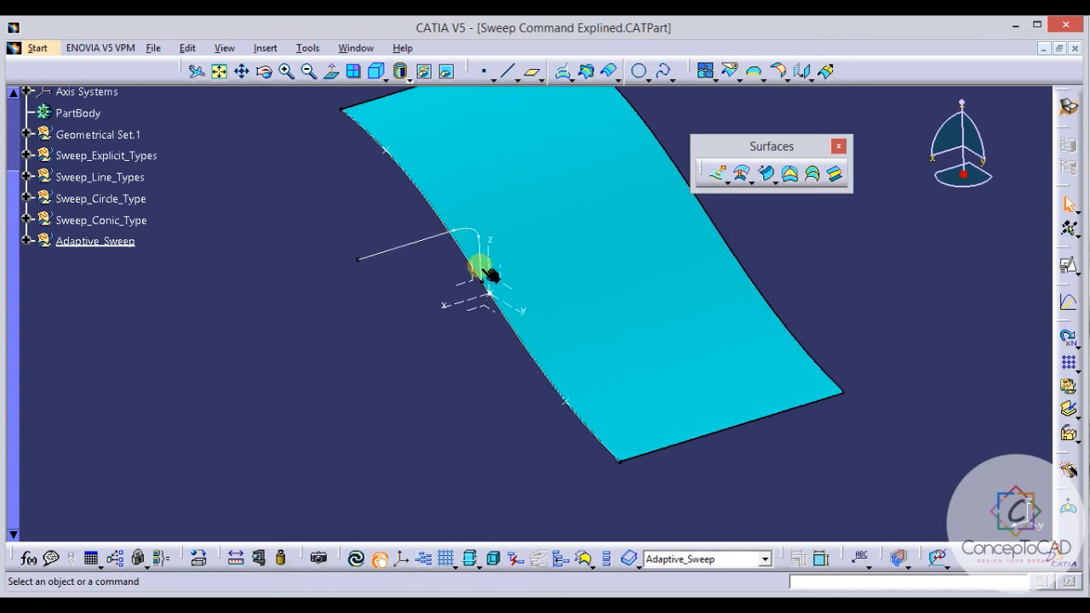
middle_click_drag(489, 283, 424, 237)
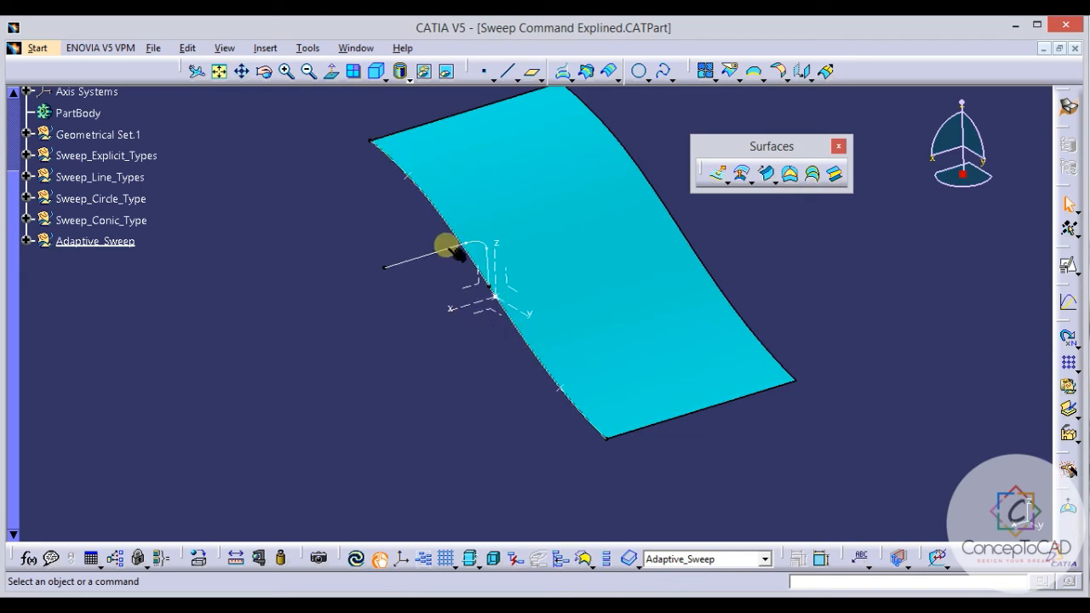
mouse_move(528, 357)
middle_mouse_down()
mouse_move(538, 344)
mouse_move(528, 364)
middle_mouse_up()
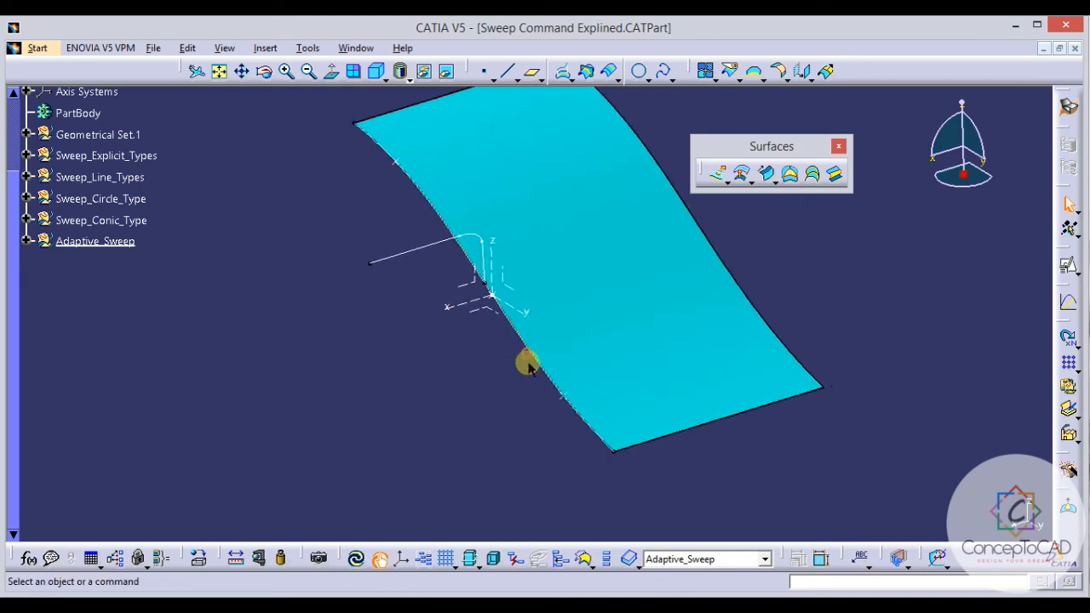
left_click(565, 398)
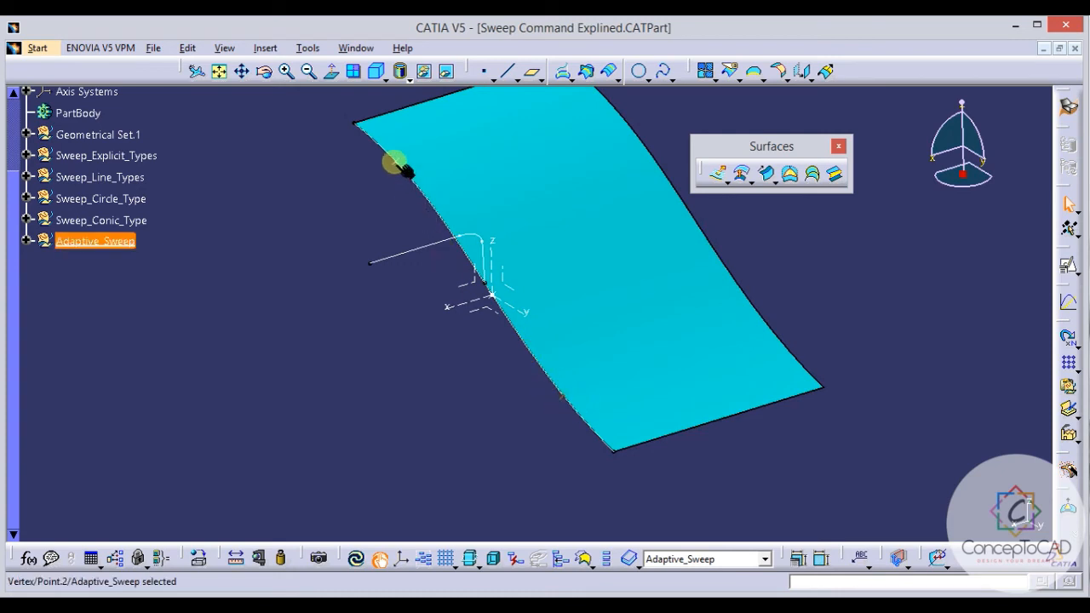
Define an adaptive sweep along the surface's edge curve with the hooked sketch as profile, allowing the reference sketch to be modified.
left_click(411, 356)
middle_click_drag(426, 352, 476, 373)
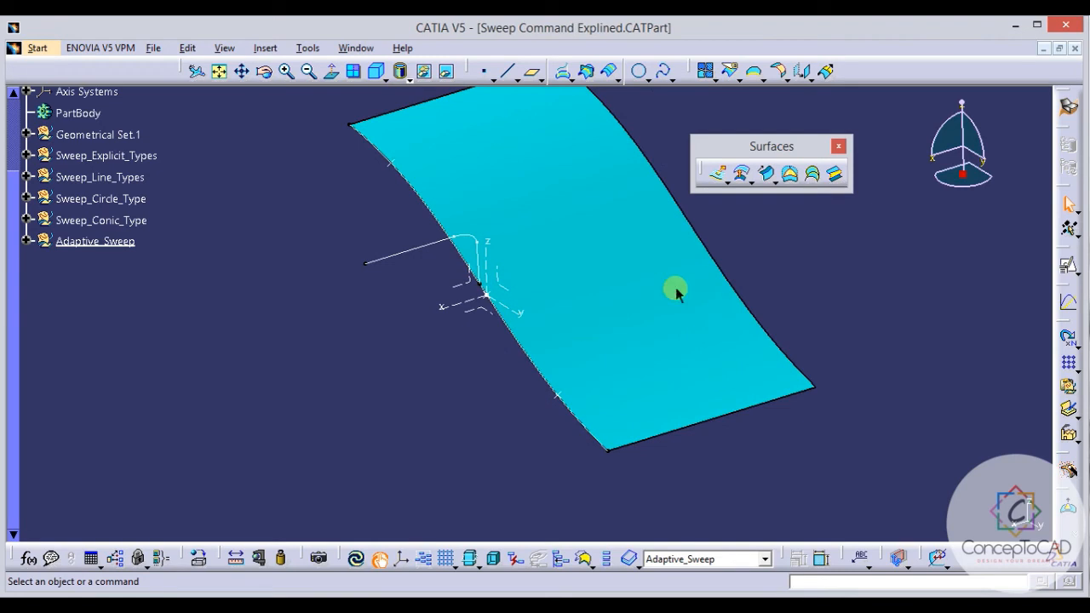
left_click(769, 178)
left_click(815, 204)
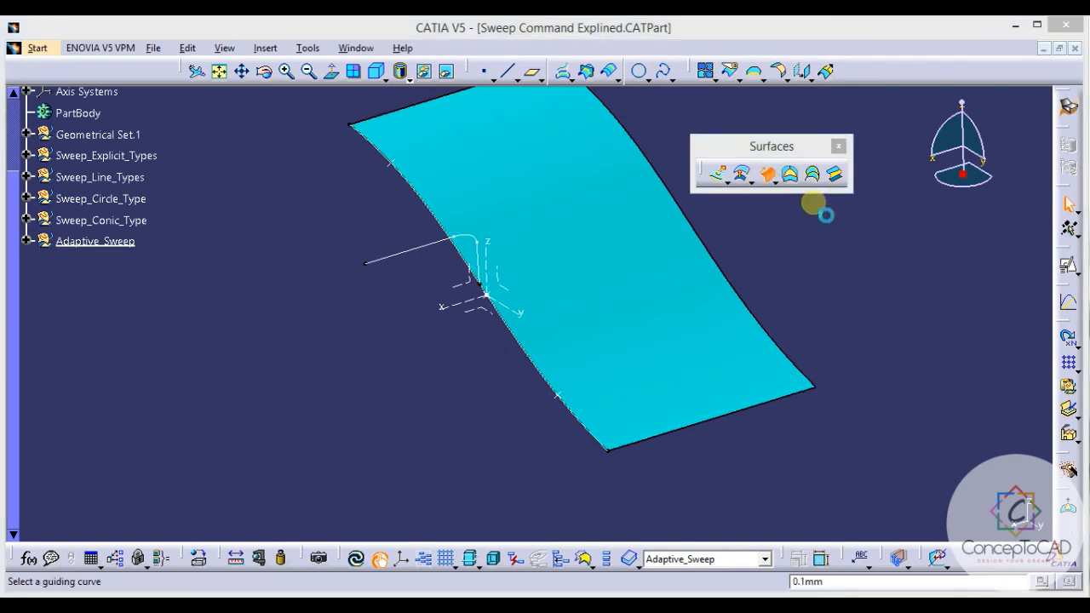
left_click(524, 352)
middle_click(590, 327)
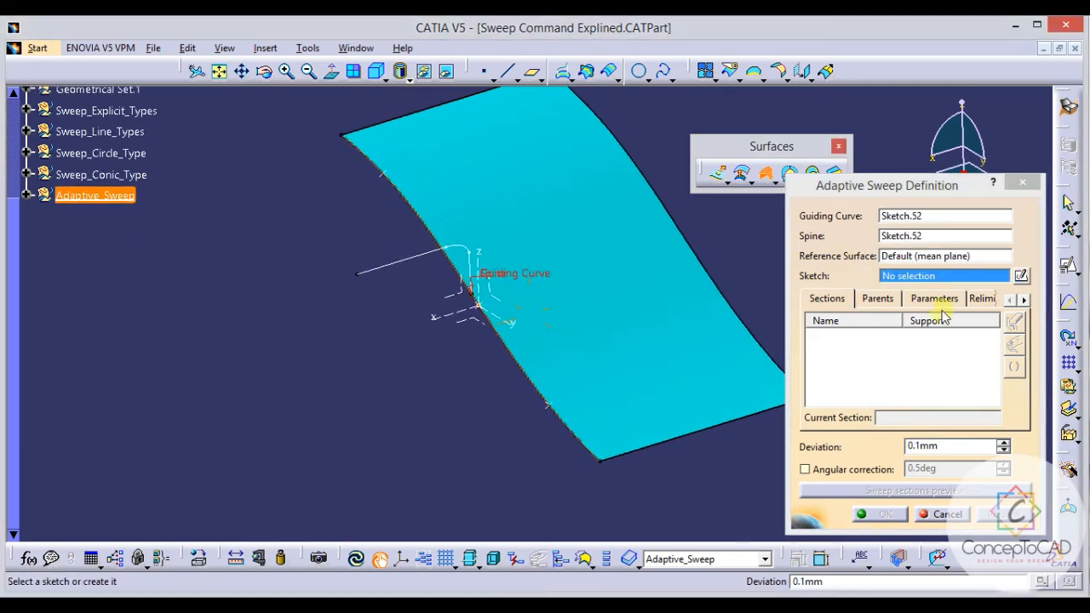
left_click(415, 265)
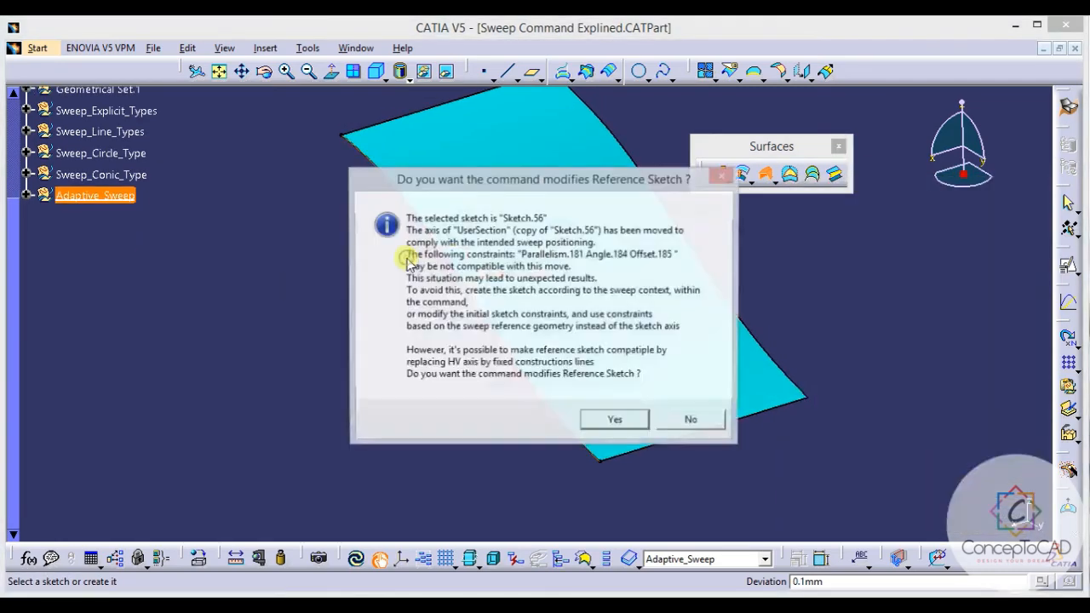
left_click(615, 420)
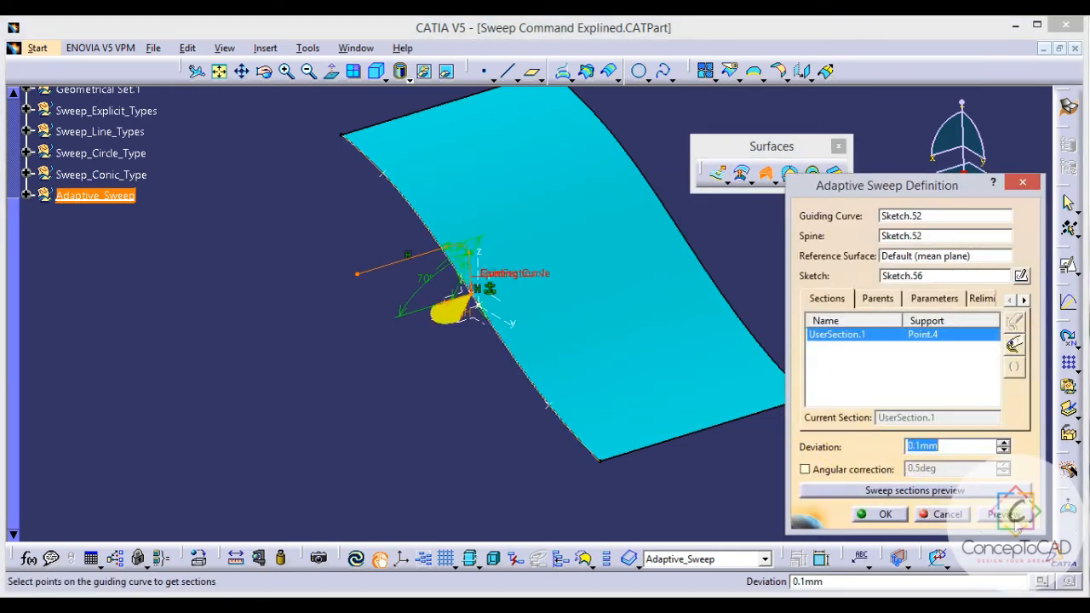
Preview the adaptive sweep with its single section and examine the resulting surface from several angles.
left_click(1010, 516)
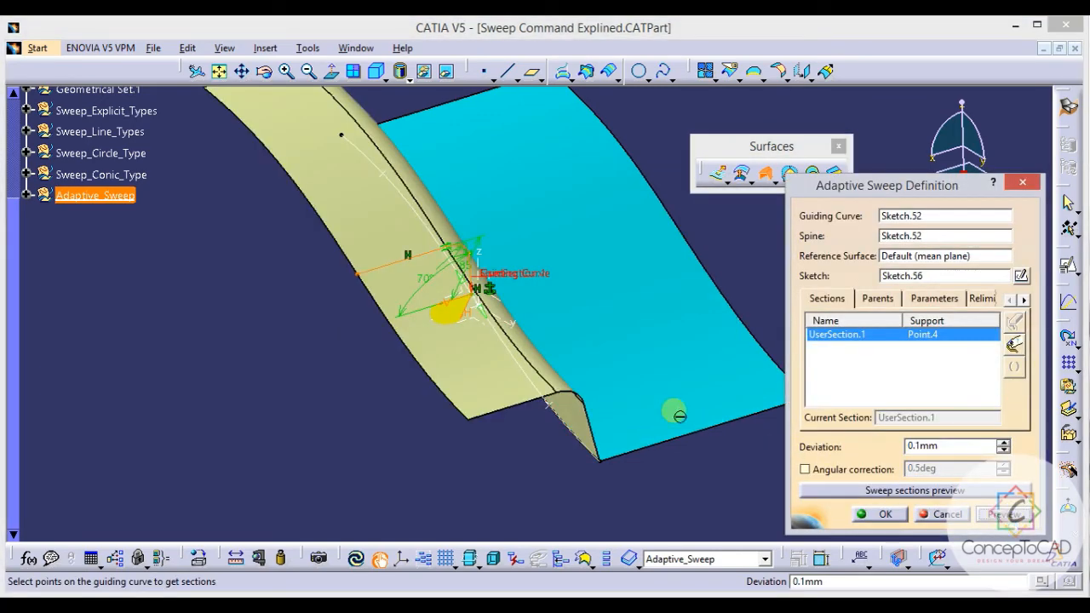
middle_click_drag(679, 416, 443, 358)
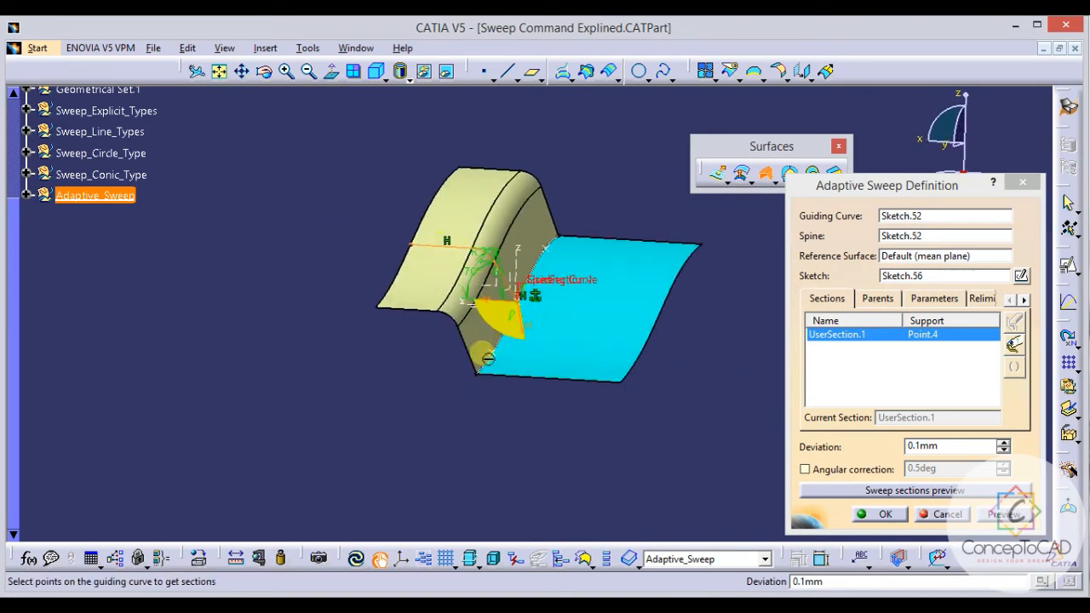
middle_click_drag(532, 279, 432, 251)
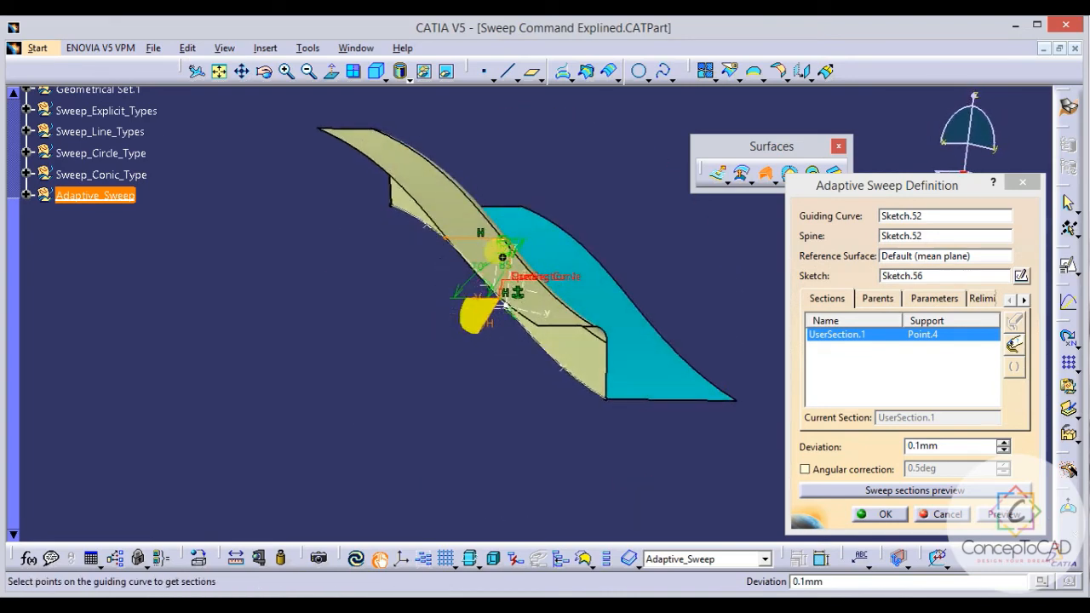
middle_click_drag(501, 252, 415, 257)
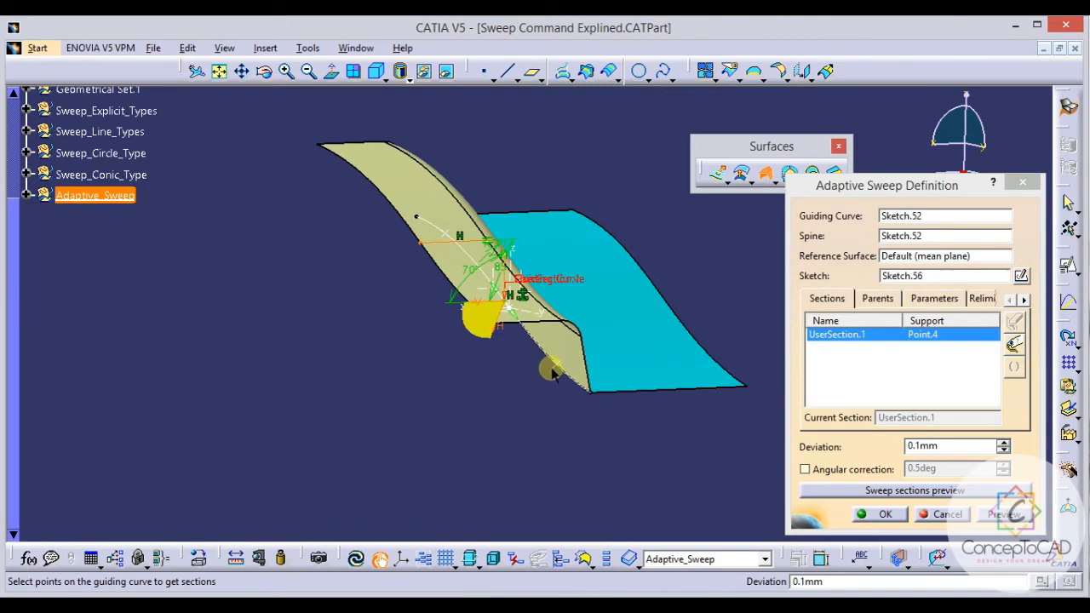
middle_click_drag(551, 373, 579, 383)
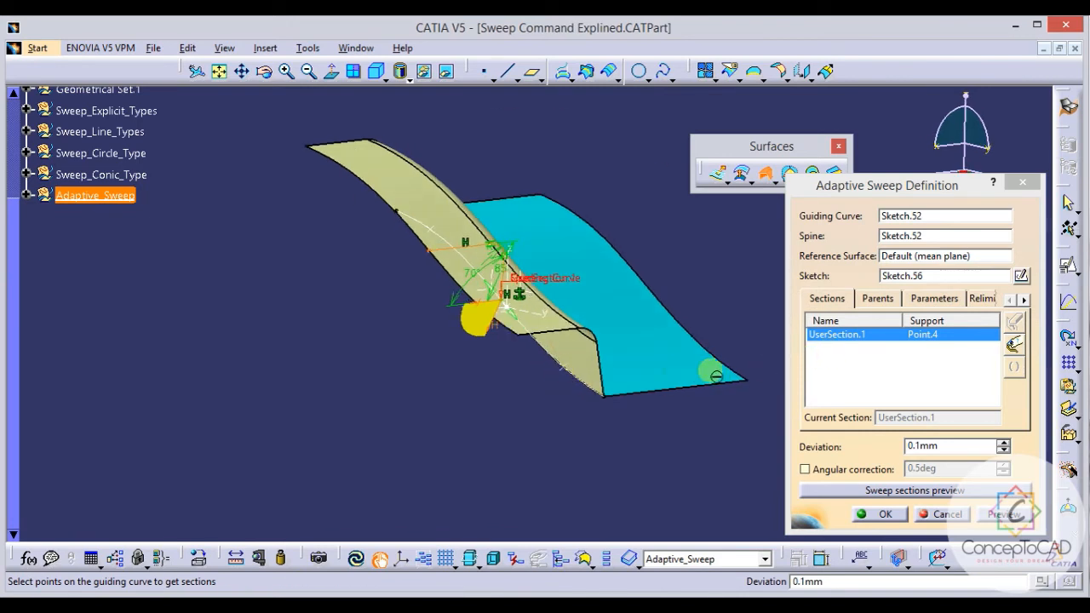
Add a second sweep section at Point.2, near the lower end of the guiding curve.
left_click(562, 366)
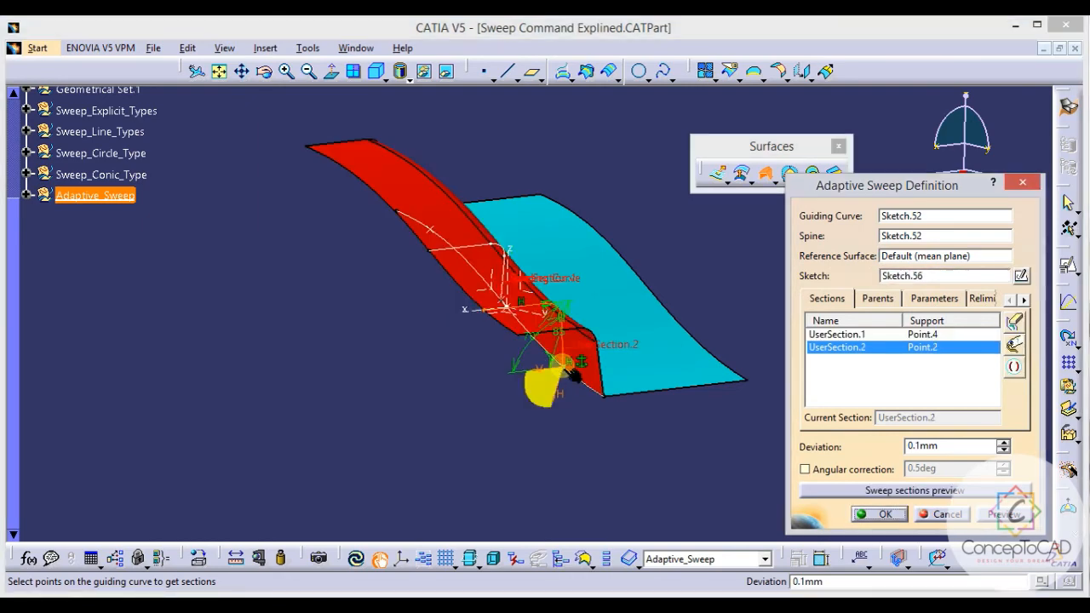
middle_click_drag(562, 366, 515, 260)
left_click(505, 302)
middle_click_drag(545, 325, 528, 256)
middle_click_drag(451, 268, 453, 309)
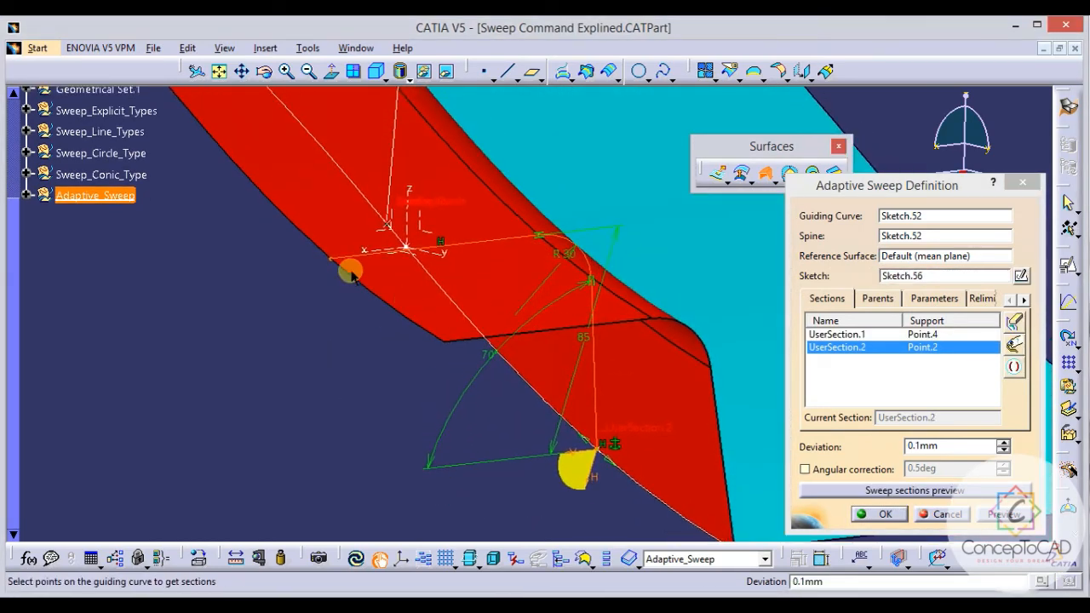
Set the corner radius of the section at Point.2 to 50 mm.
left_click(571, 276)
middle_click_drag(571, 276, 537, 245)
left_click(537, 298)
middle_click_drag(540, 330, 528, 252)
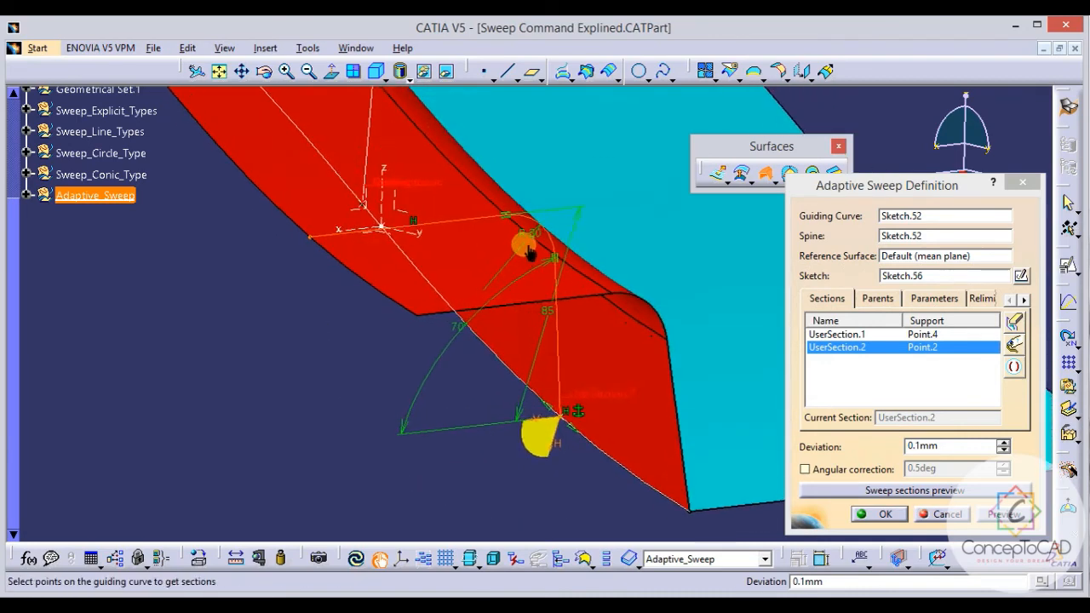
double_click(534, 233)
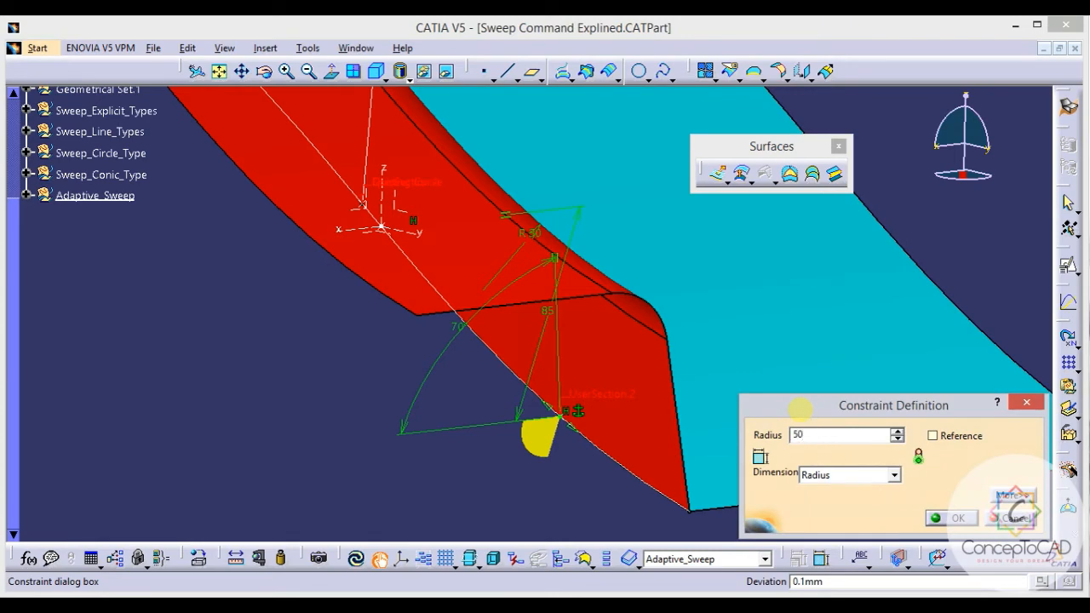
type("50")
left_click(951, 517)
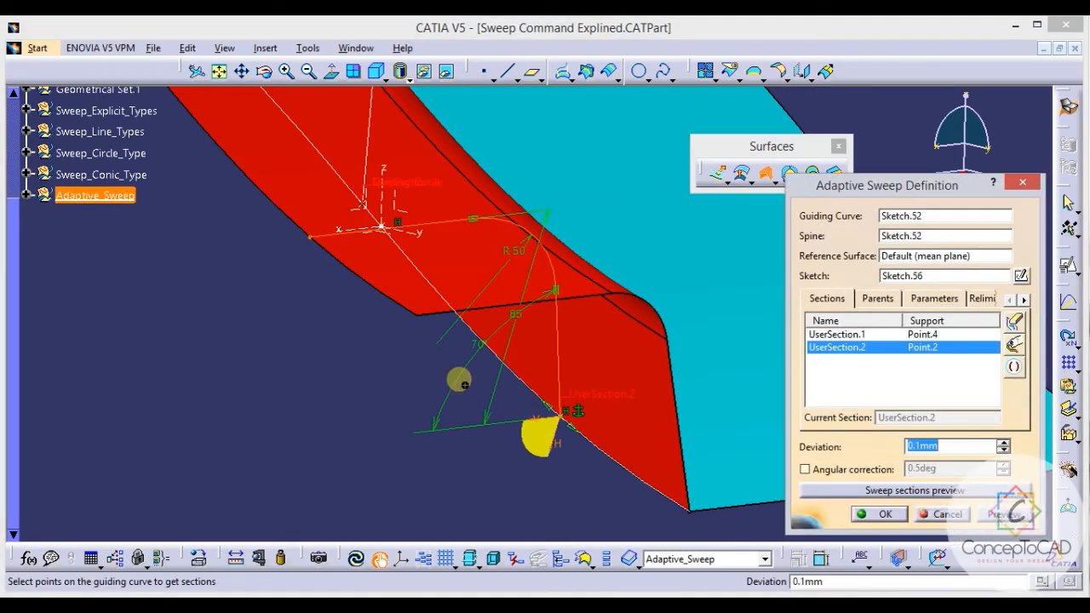
Preview and create the adaptive sweep between the original profile and the section at Point.2.
middle_click_drag(459, 379, 512, 390)
middle_click_drag(413, 362, 492, 387)
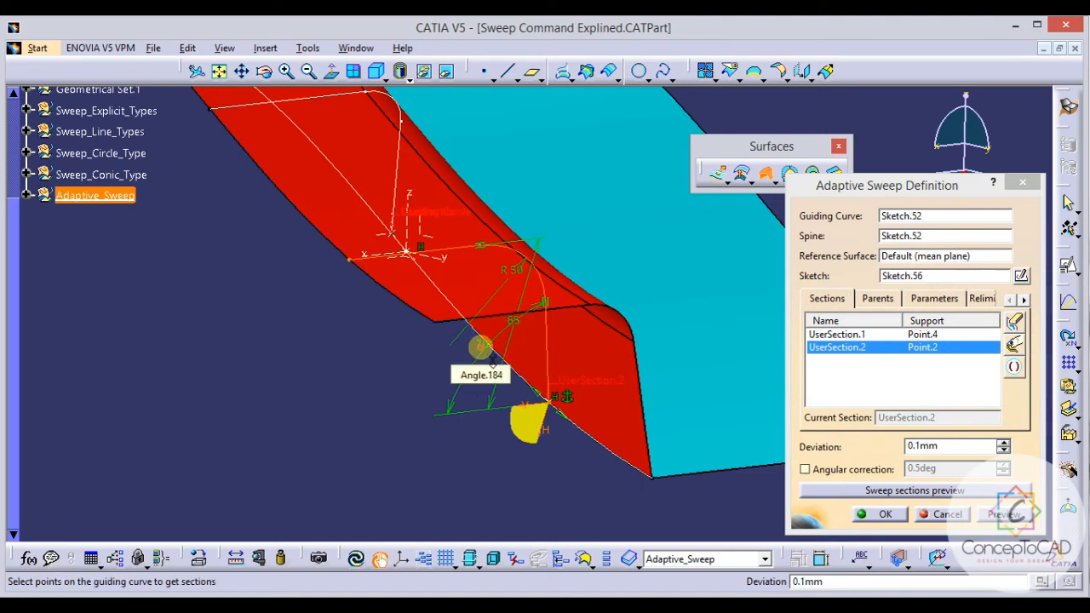
mouse_move(481, 348)
middle_mouse_down("ctrl")
mouse_move(482, 335)
mouse_move(478, 393)
middle_mouse_up("ctrl")
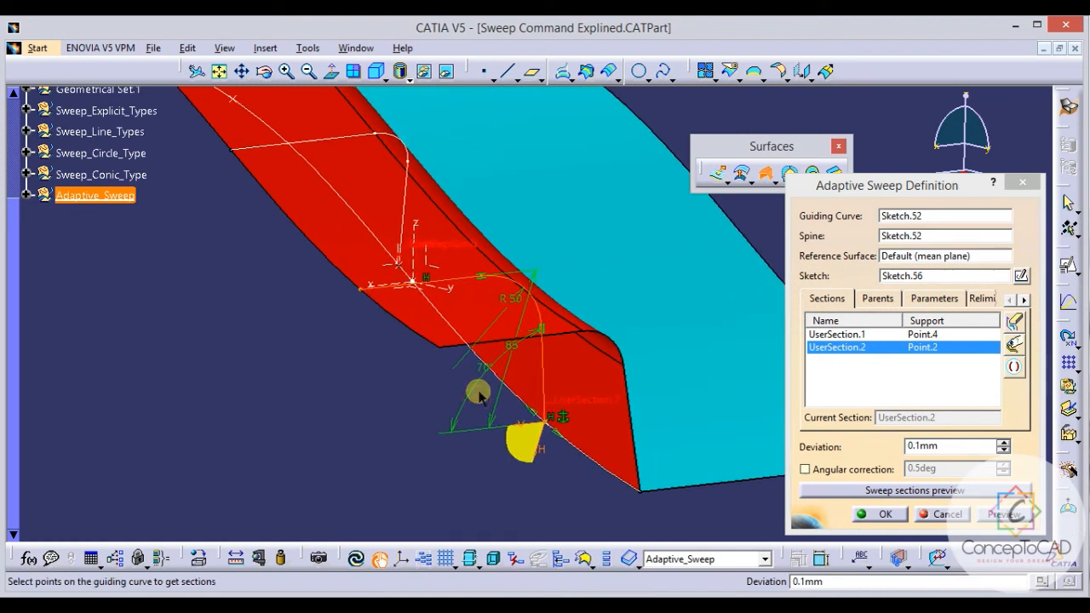
mouse_move(480, 394)
middle_mouse_down()
mouse_move(480, 384)
mouse_move(513, 382)
mouse_move(487, 348)
mouse_move(496, 335)
middle_mouse_up()
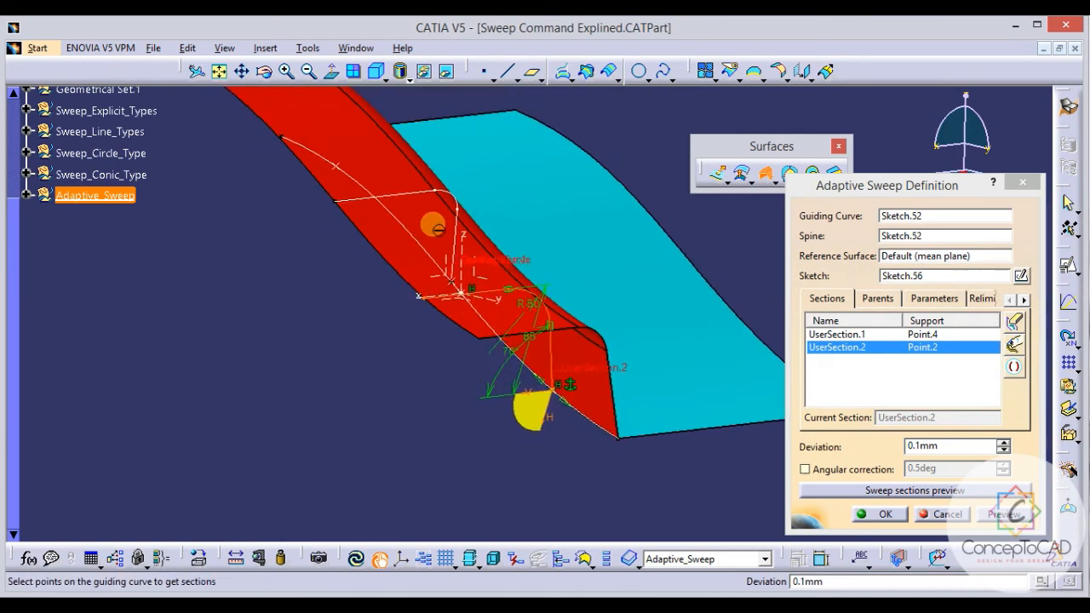
middle_click_drag(554, 387, 521, 313)
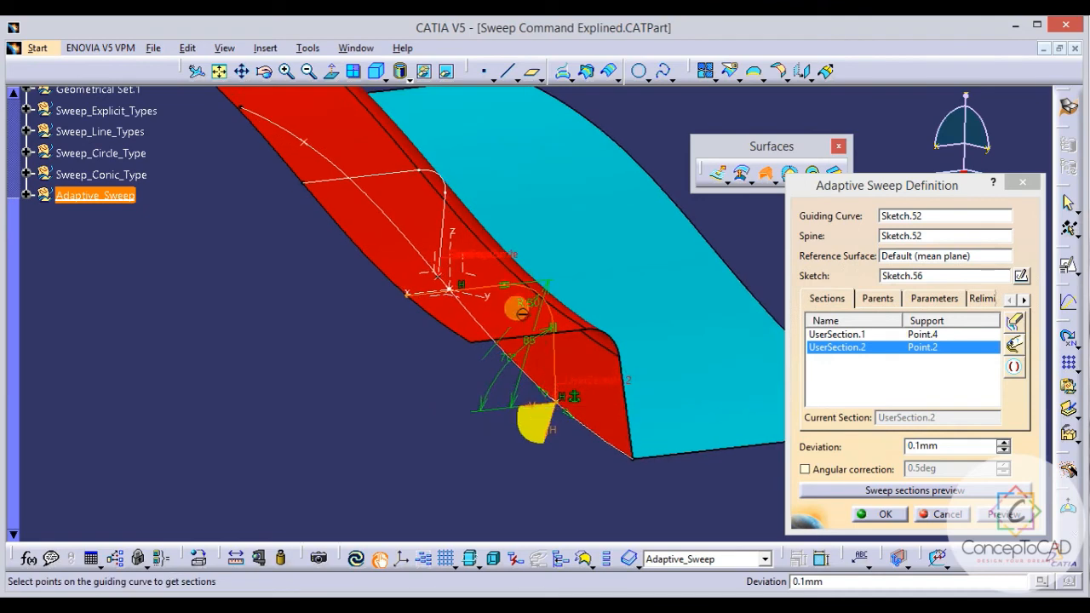
left_click(1005, 514)
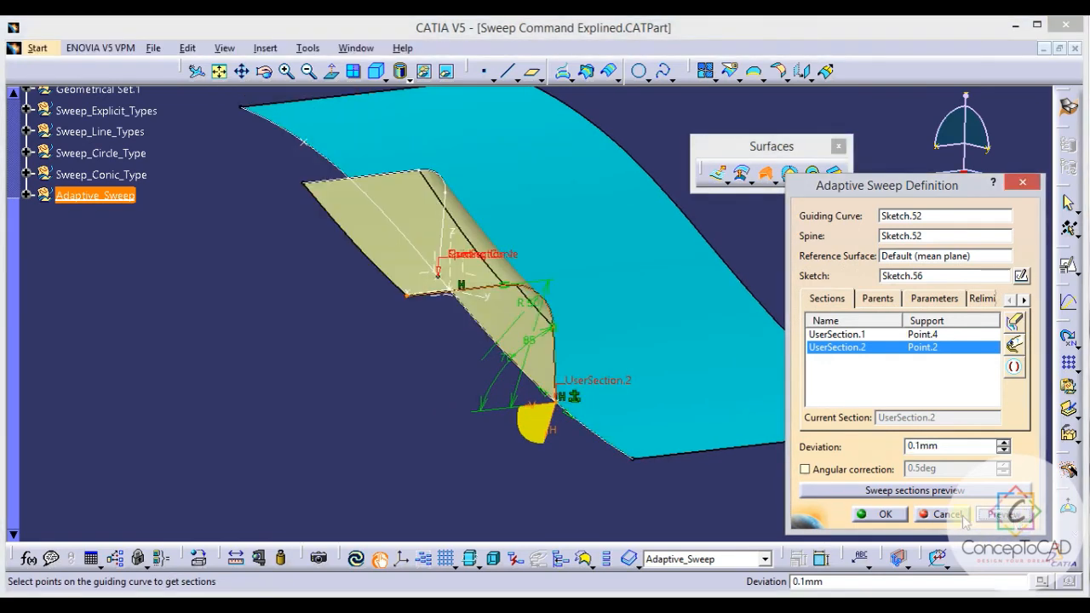
left_click(895, 519)
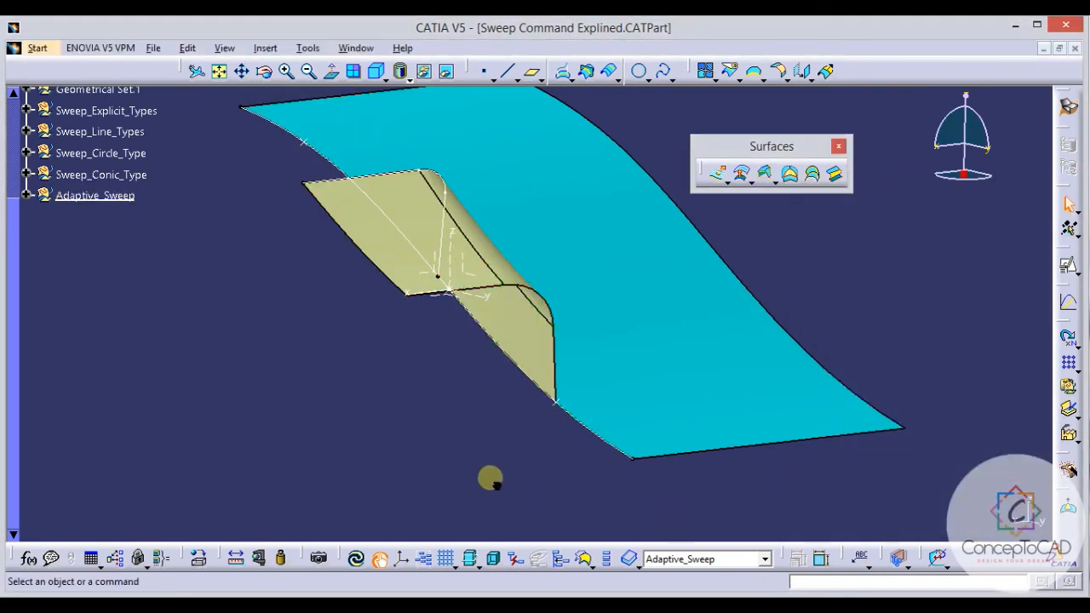
Reopen the adaptive sweep for editing and add a third section at Point.3, near the guiding curve's upper end.
middle_click_drag(686, 394, 556, 228)
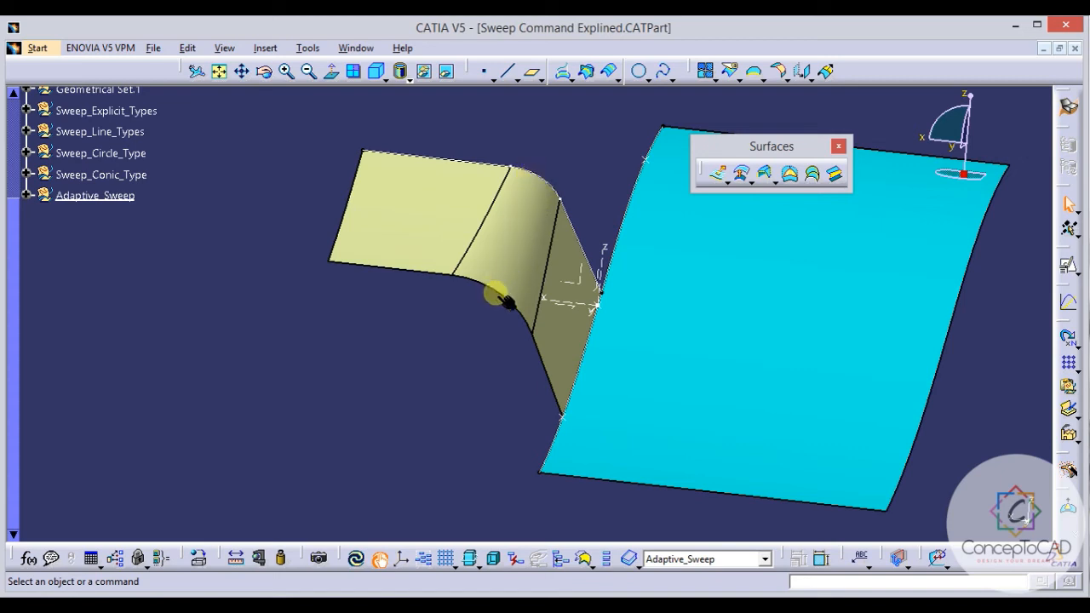
middle_click_drag(500, 292, 481, 275)
double_click(479, 275)
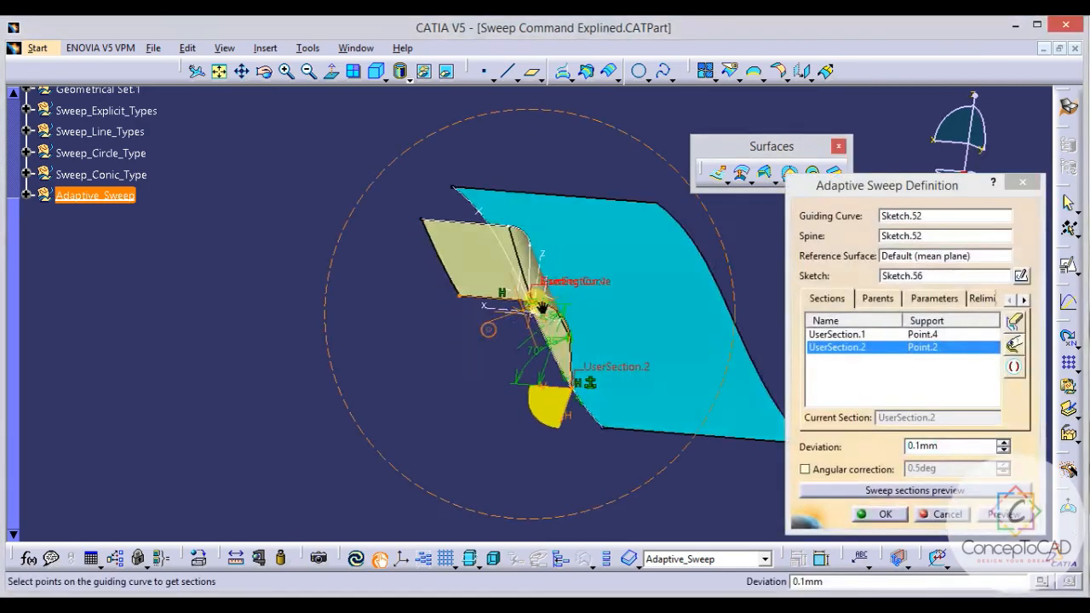
mouse_move(542, 308)
middle_mouse_down()
mouse_move(555, 287)
mouse_move(621, 369)
mouse_move(431, 195)
mouse_move(505, 324)
mouse_move(542, 317)
middle_mouse_up()
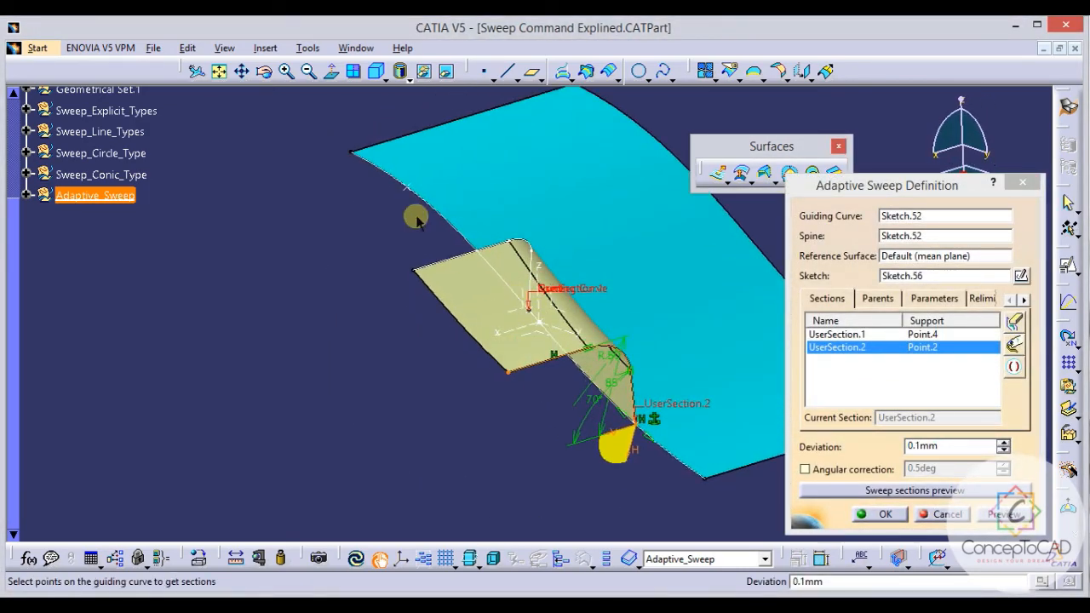
middle_click_drag(417, 219, 436, 237)
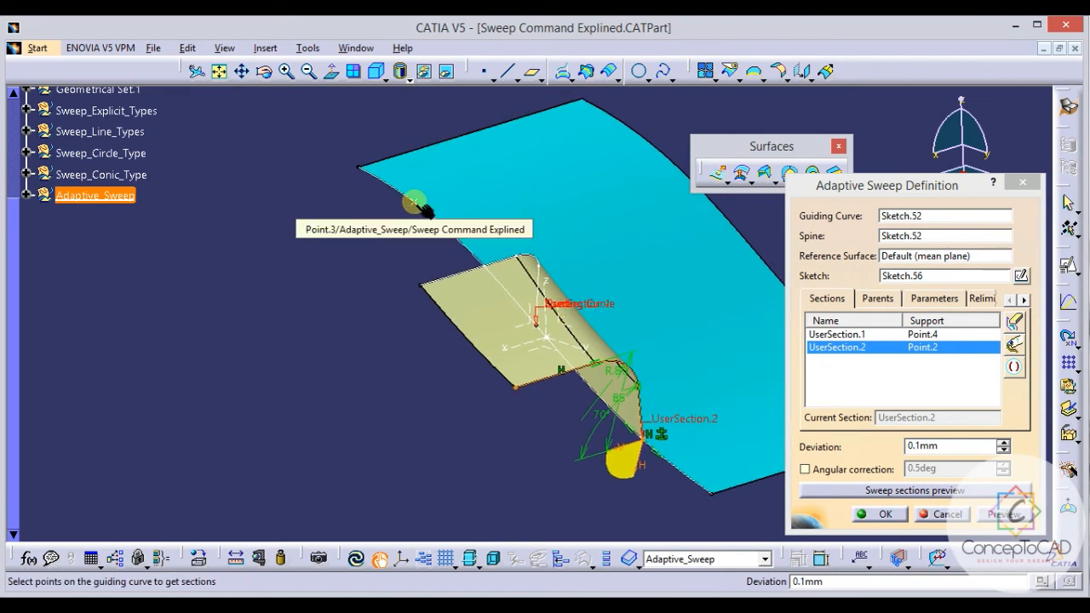
left_click(415, 201)
mouse_move(416, 201)
middle_mouse_down()
mouse_move(396, 223)
mouse_move(476, 263)
mouse_move(468, 356)
mouse_move(443, 248)
mouse_move(504, 306)
middle_mouse_up()
mouse_move(426, 251)
middle_mouse_down()
mouse_move(435, 262)
mouse_move(417, 210)
mouse_move(440, 292)
mouse_move(433, 247)
middle_mouse_up()
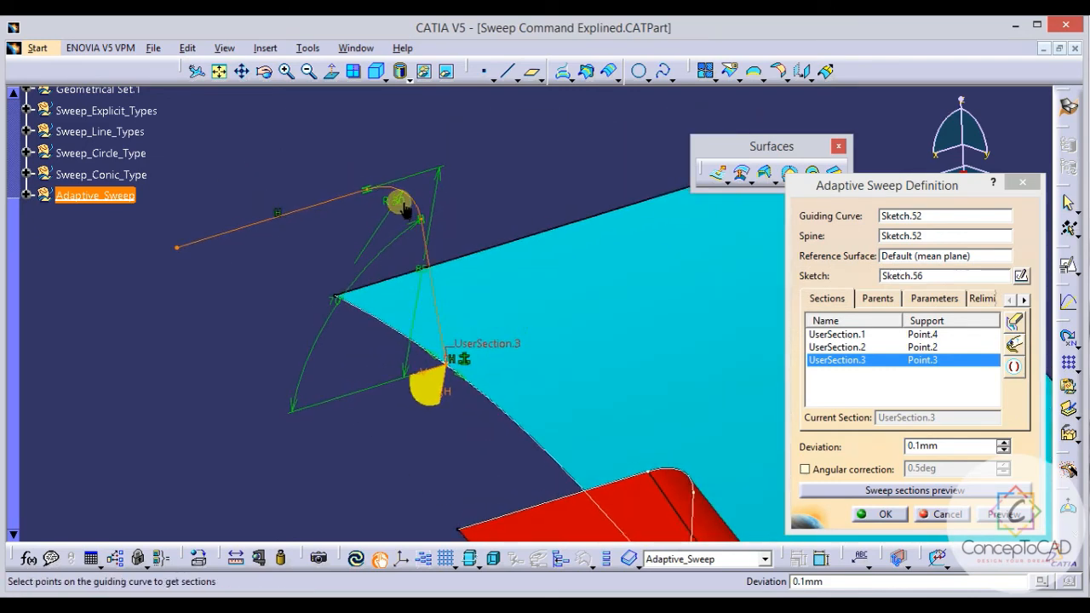
Try a corner radius of 100 mm on the section at Point.3 and settle on 75 mm.
double_click(397, 202)
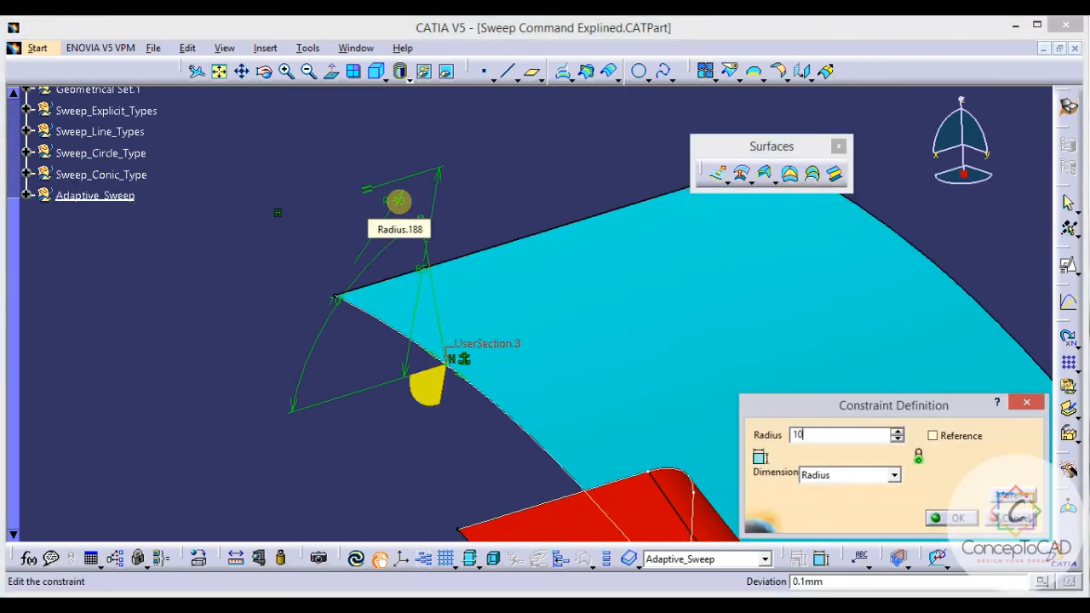
key("Return")
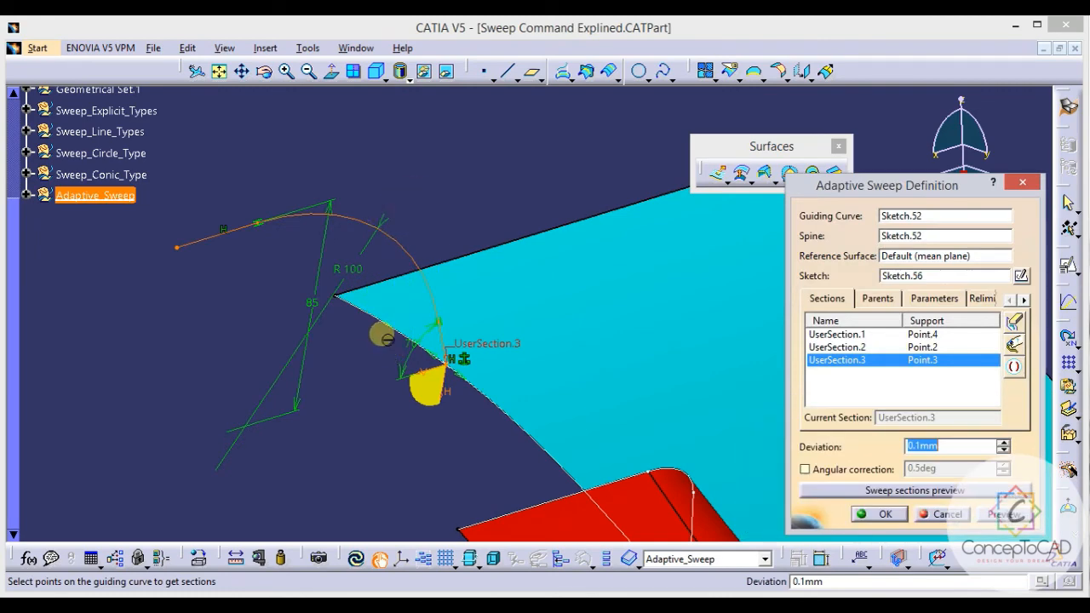
middle_click_drag(373, 311, 376, 299)
double_click(329, 267)
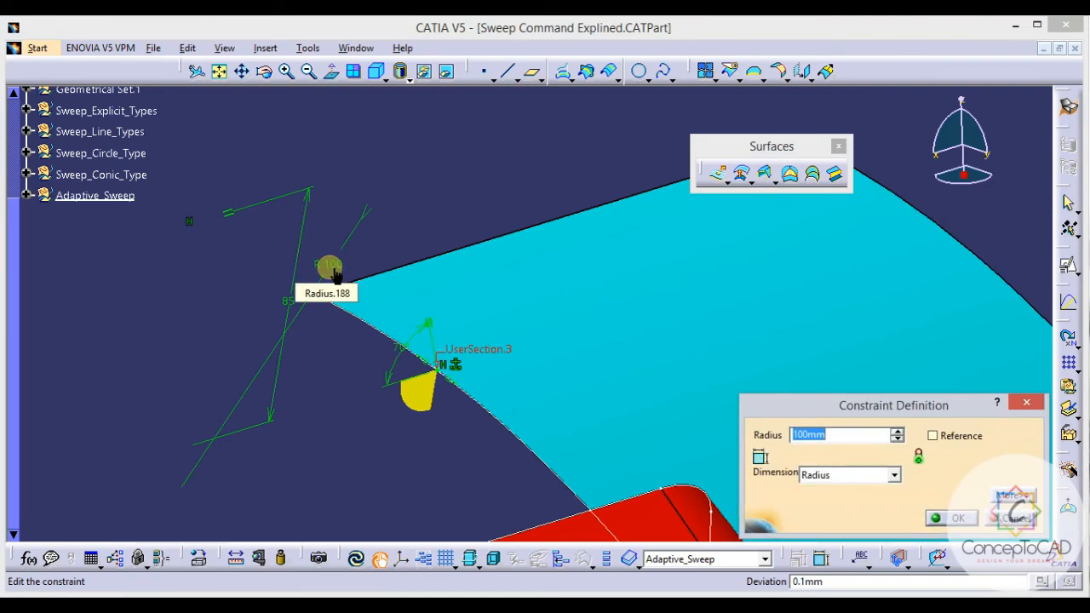
type("75")
key("Return")
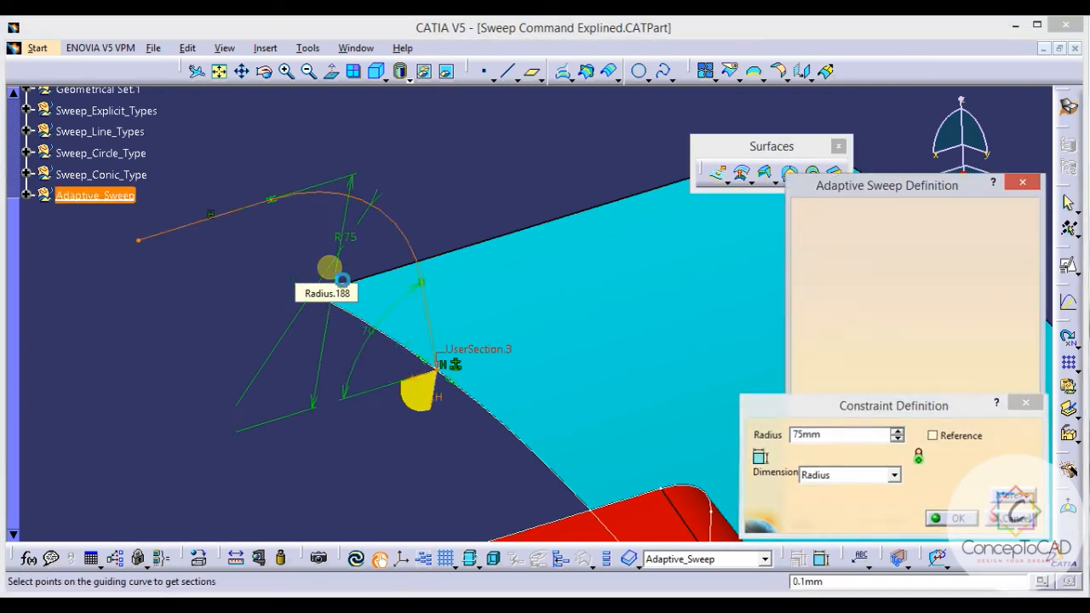
left_click(390, 262)
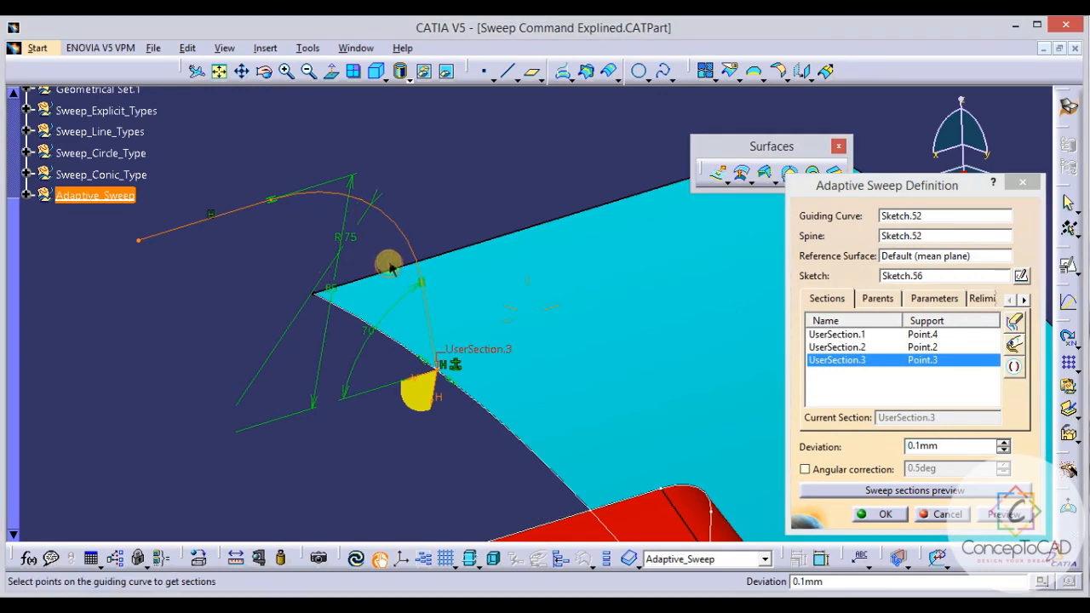
Preview and apply the three-section adaptive sweep, and check how its rounded corner varies between the sections.
middle_click_drag(361, 227, 428, 252)
middle_click_drag(621, 370, 565, 361)
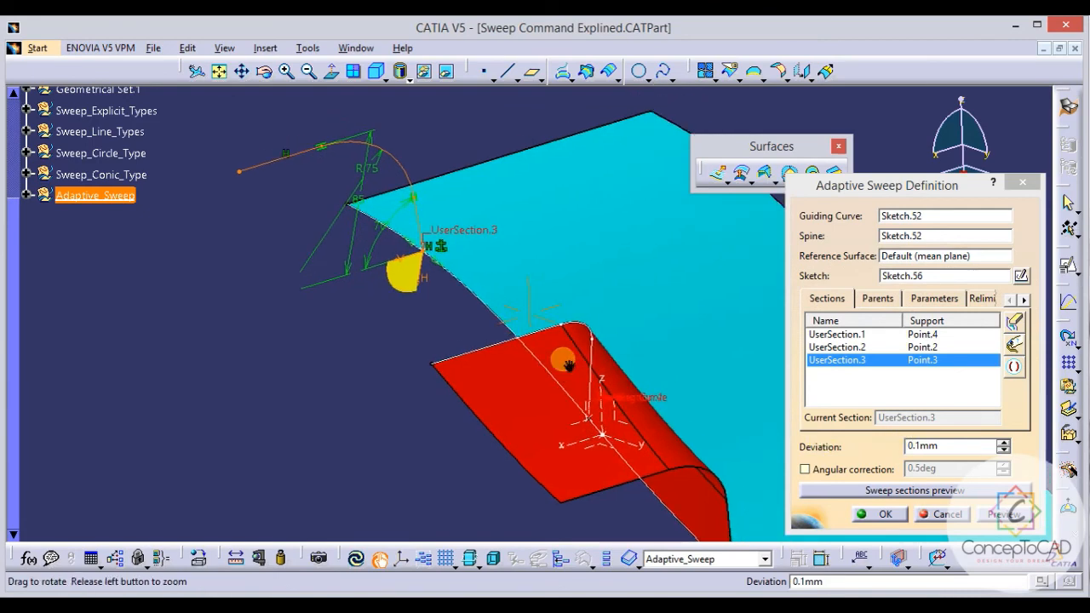
left_click(1005, 514)
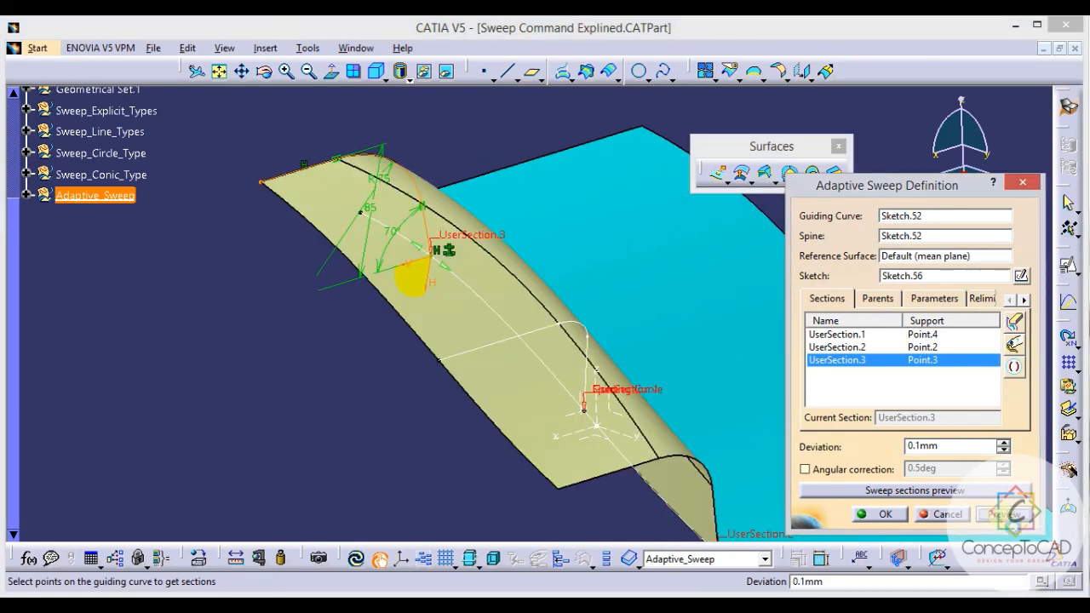
left_click(880, 514)
middle_click_drag(707, 428, 562, 302)
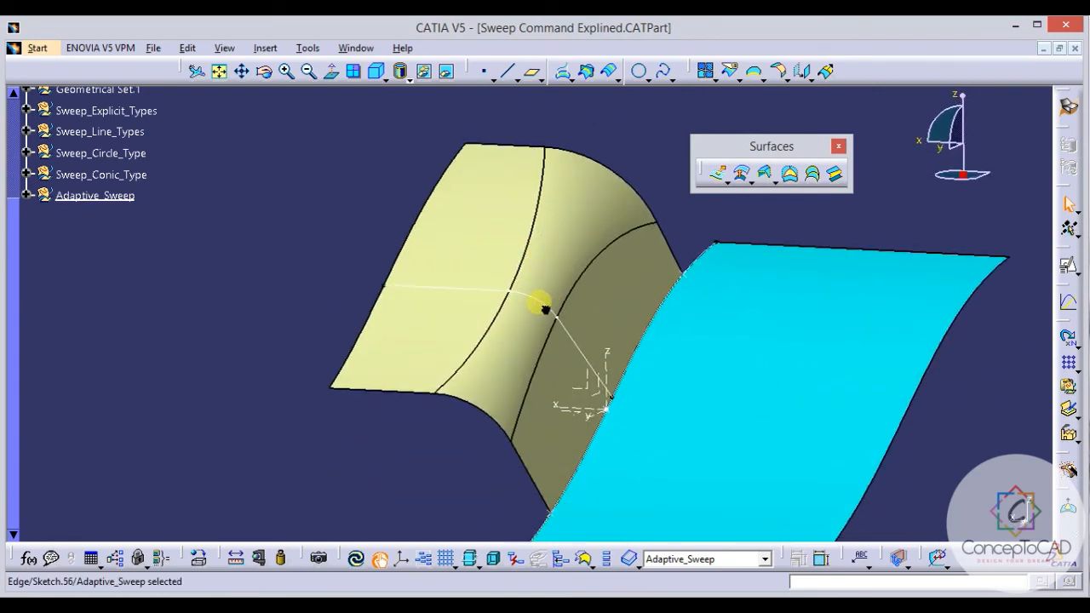
left_click(543, 305)
middle_click_drag(545, 306, 579, 236)
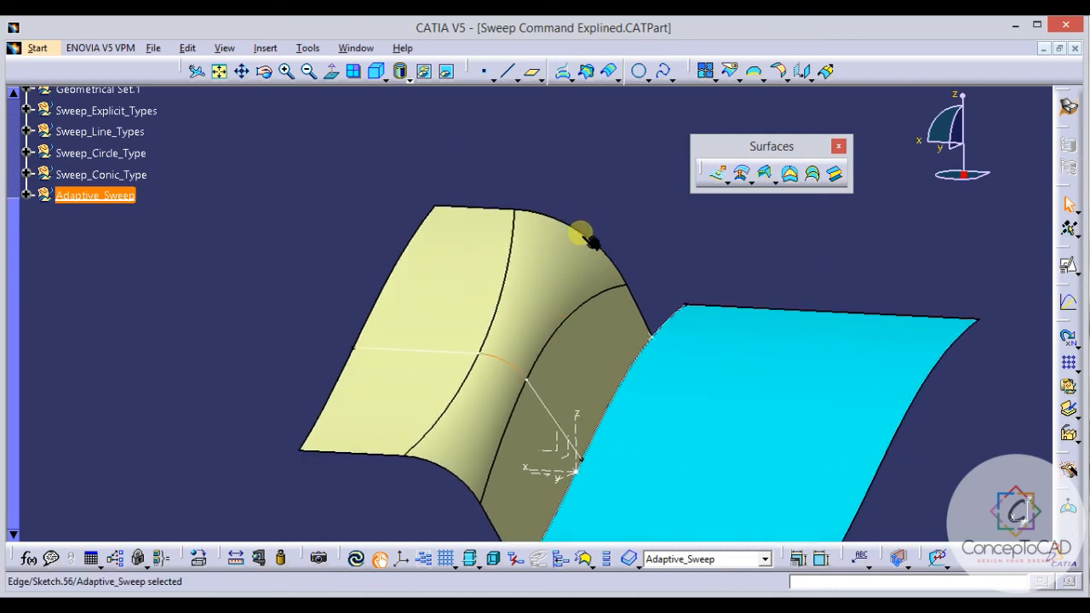
Examine the rounded edges at both ends of the adaptive sweep and how the corner varies between them.
left_click(588, 240)
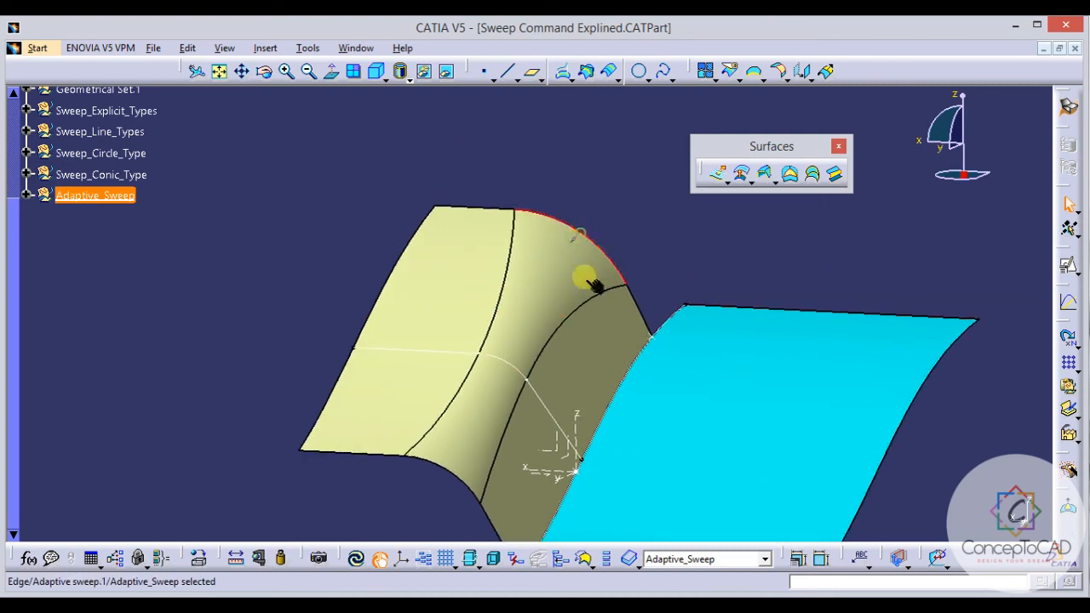
middle_click_drag(584, 275, 451, 382)
left_click(460, 368)
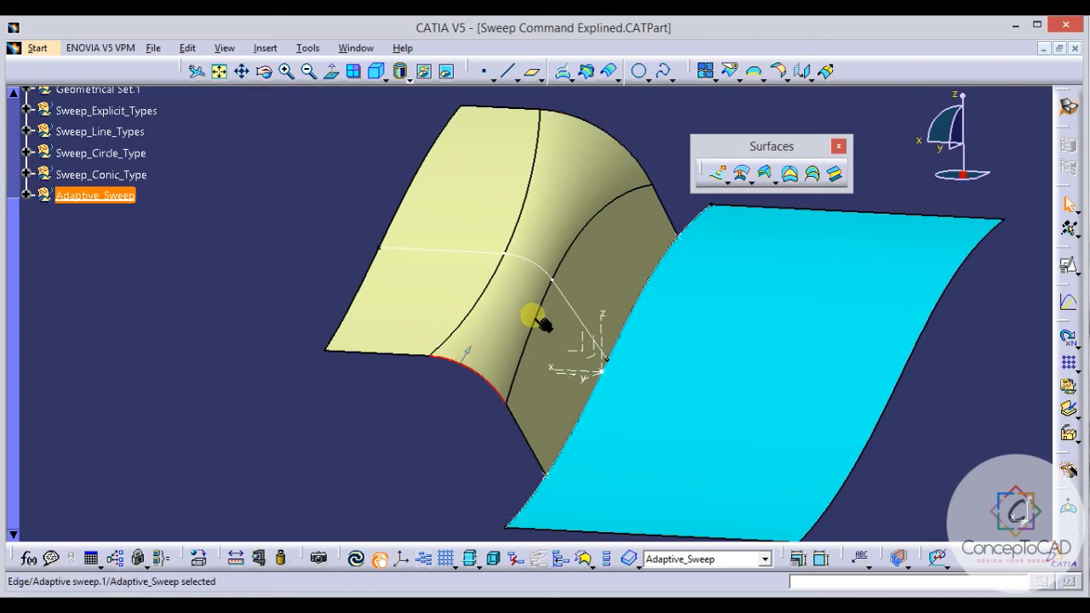
middle_click_drag(503, 384, 576, 368)
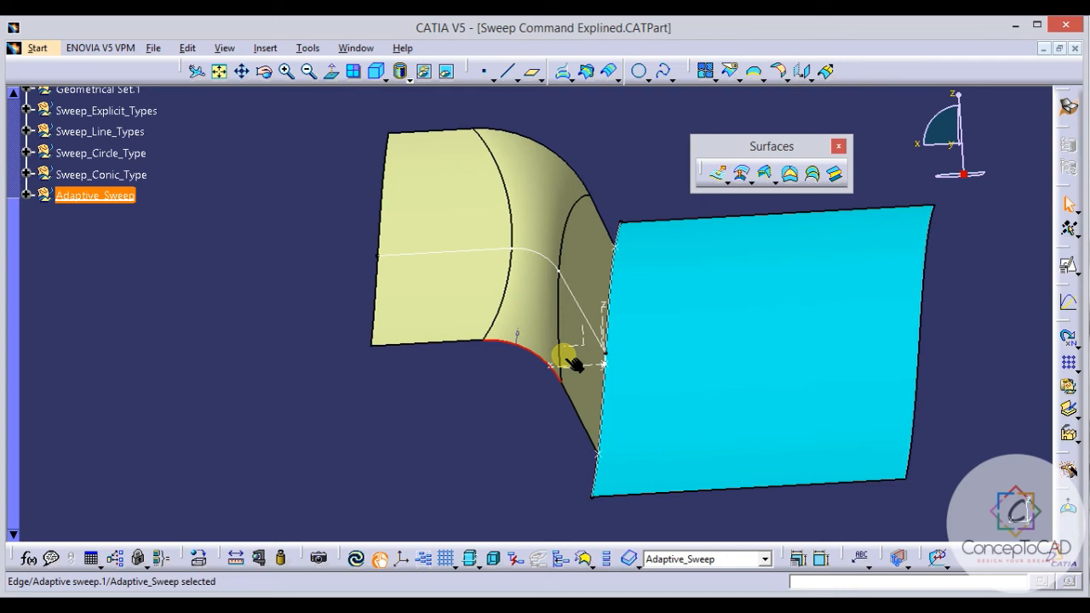
middle_click_drag(647, 353, 615, 335)
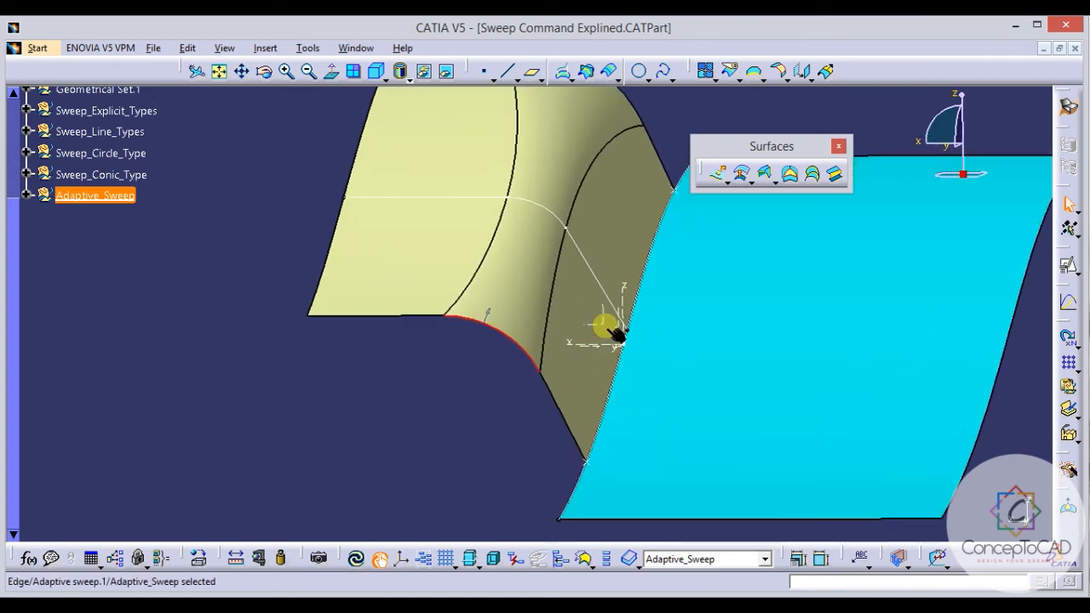
middle_click_drag(615, 335, 616, 378)
middle_click_drag(558, 353, 724, 355)
middle_click_drag(637, 380, 643, 351)
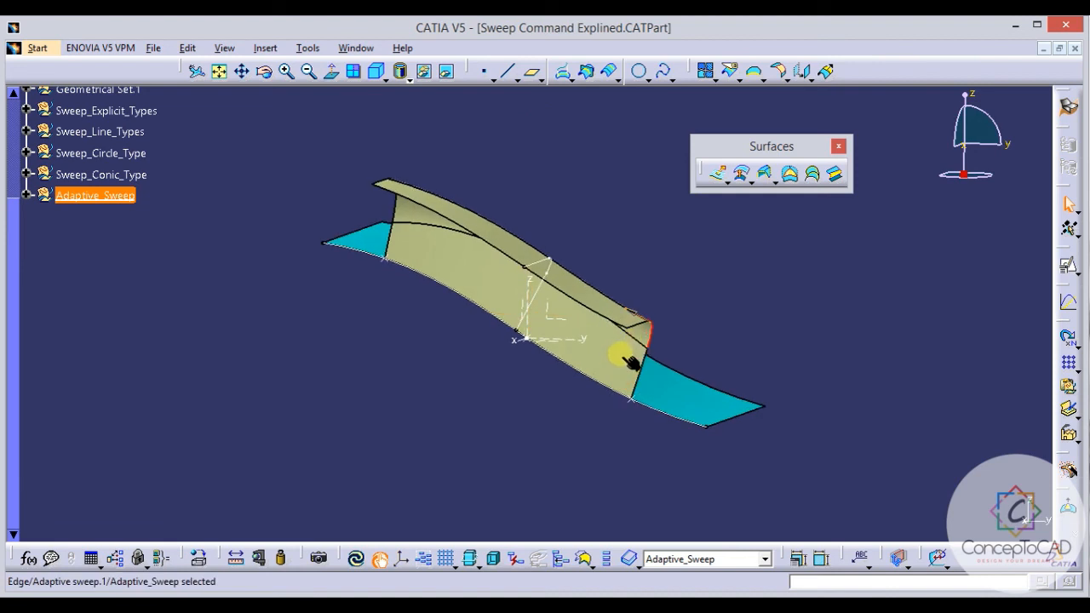
middle_click_drag(600, 364, 537, 336)
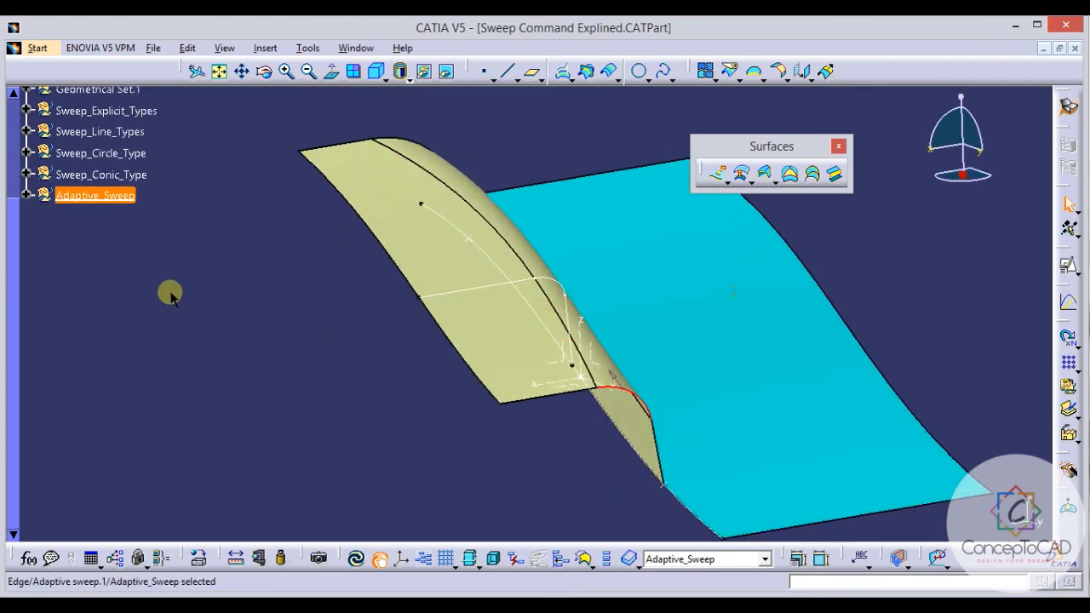
Expand the Adaptive_Sweep set, reopen the adaptive sweep for editing and inspect the dimensions of the section at Point.3.
left_click(122, 200)
left_click(492, 347)
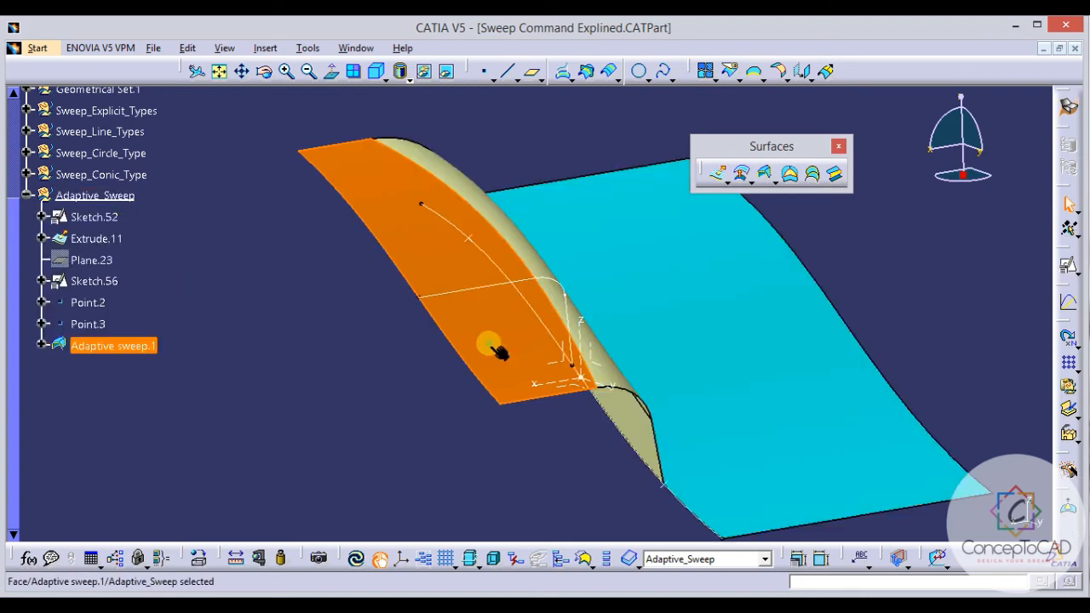
double_click(494, 349)
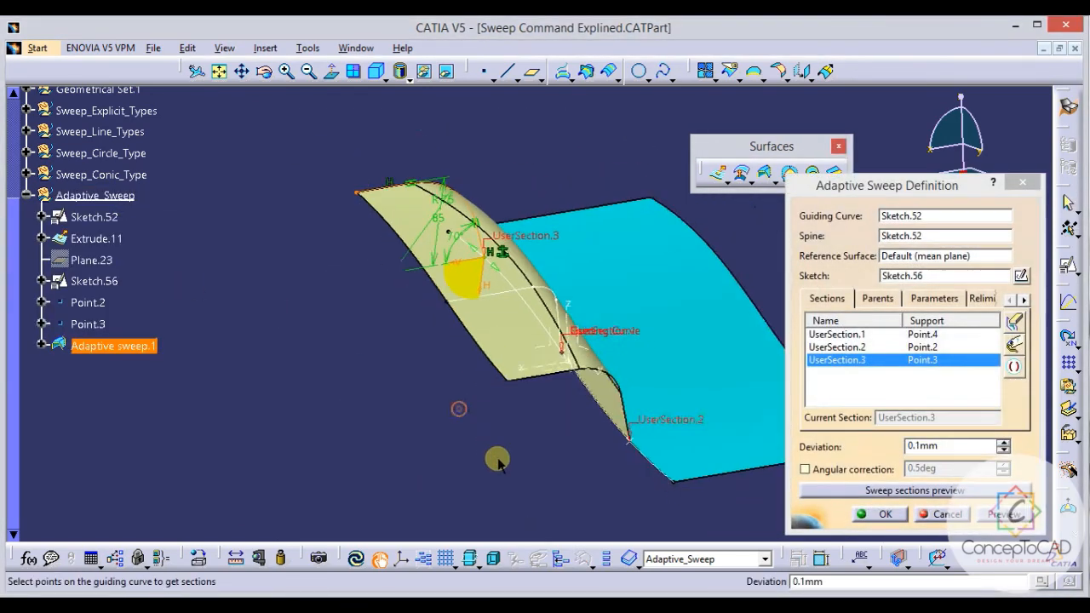
middle_click_drag(499, 463, 566, 378)
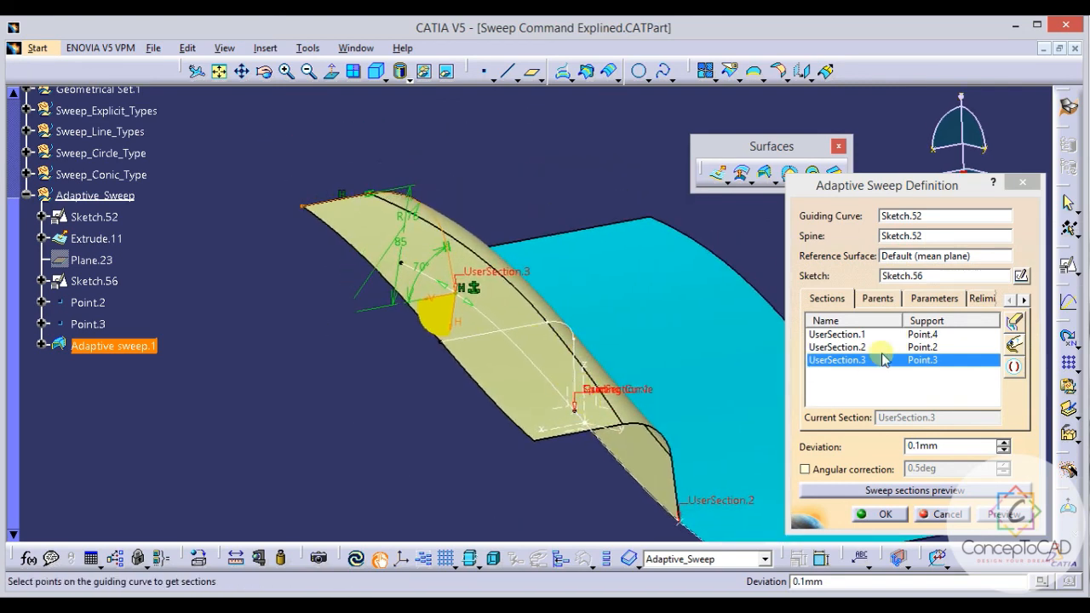
middle_click_drag(470, 364, 459, 288)
middle_click_drag(319, 292, 406, 265)
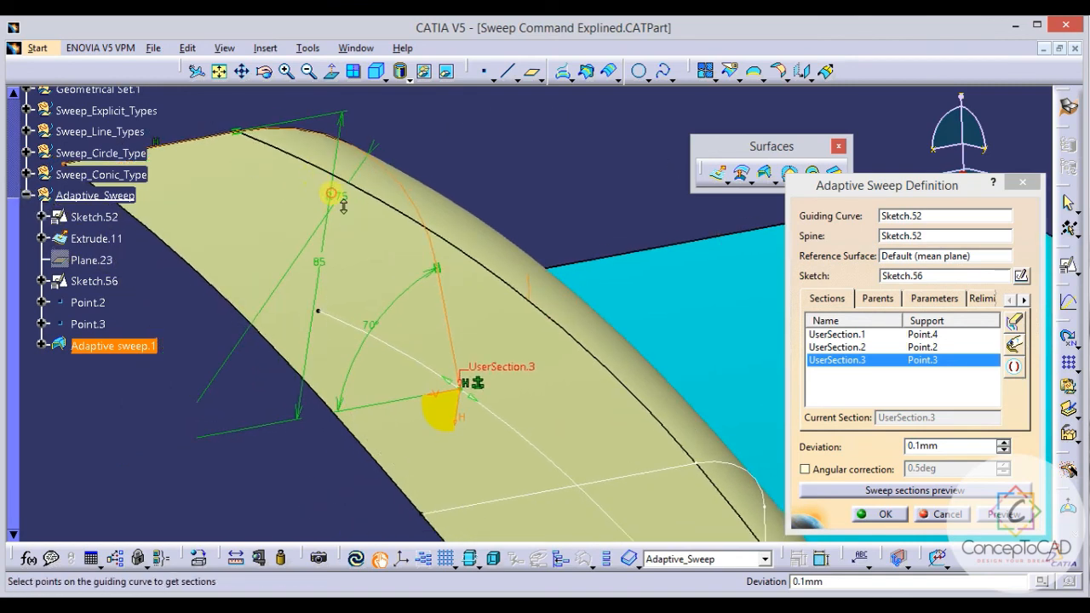
middle_click_drag(331, 194, 533, 293)
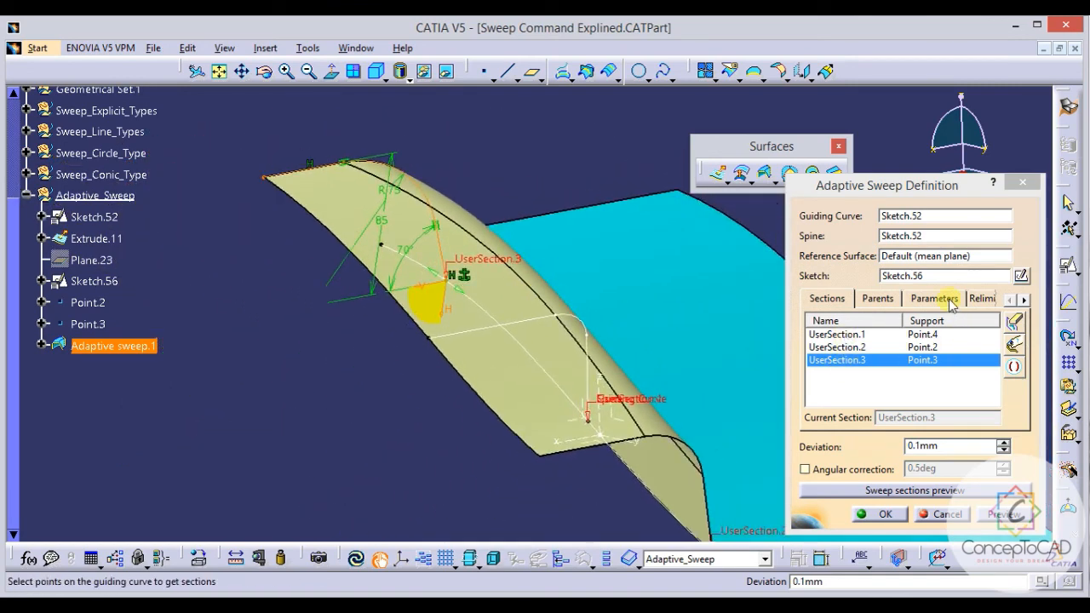
Set the corner radius of UserSection.3 to 79 mm and preview the adaptive sweep.
left_click(935, 299)
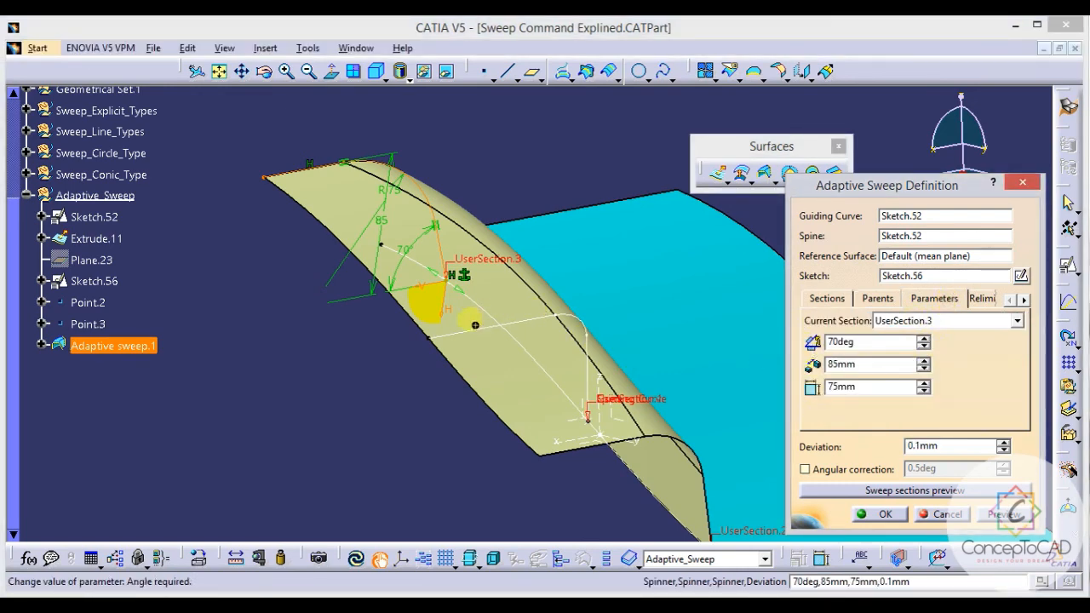
middle_click_drag(474, 324, 479, 348)
middle_click_drag(409, 318, 432, 323)
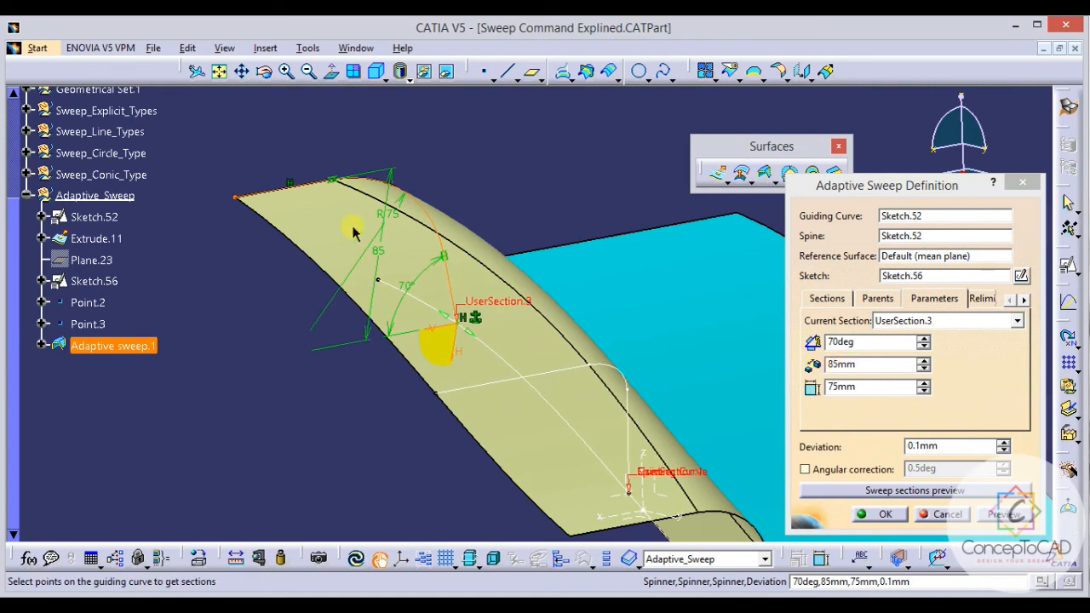
middle_click_drag(398, 244, 415, 257)
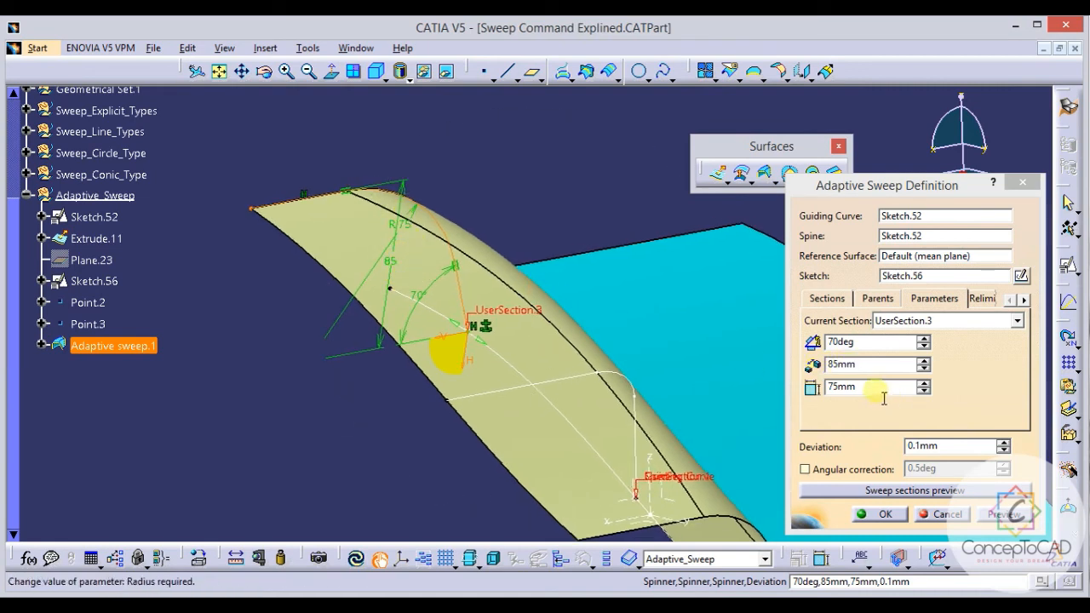
left_click(924, 383)
left_click(924, 383)
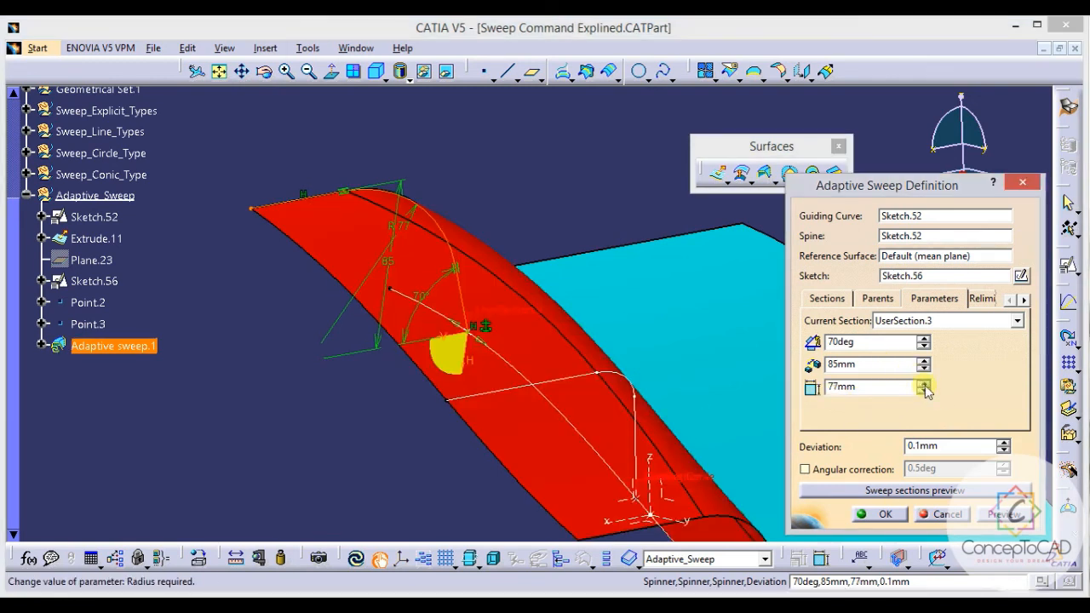
left_click(924, 383)
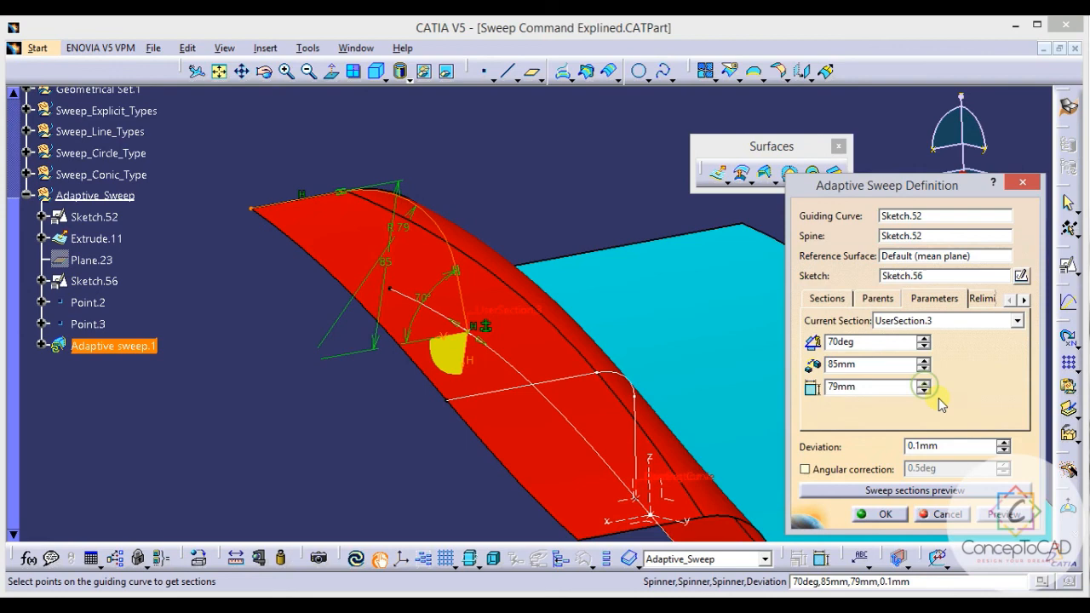
left_click(1005, 513)
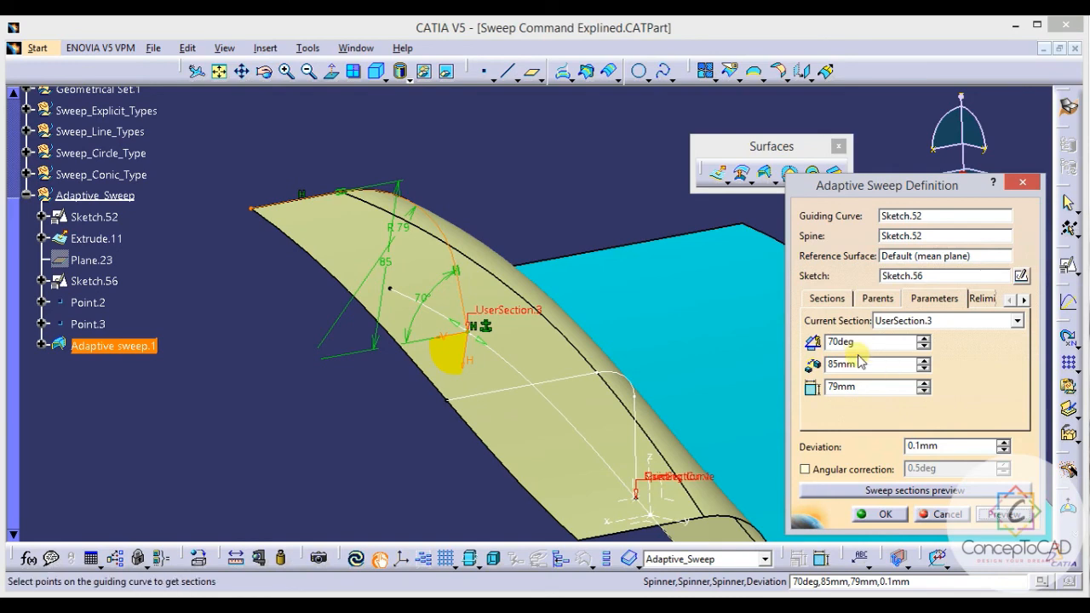
Review the parameters of UserSection.1 and UserSection.2 one after the other.
middle_click_drag(698, 366, 587, 260)
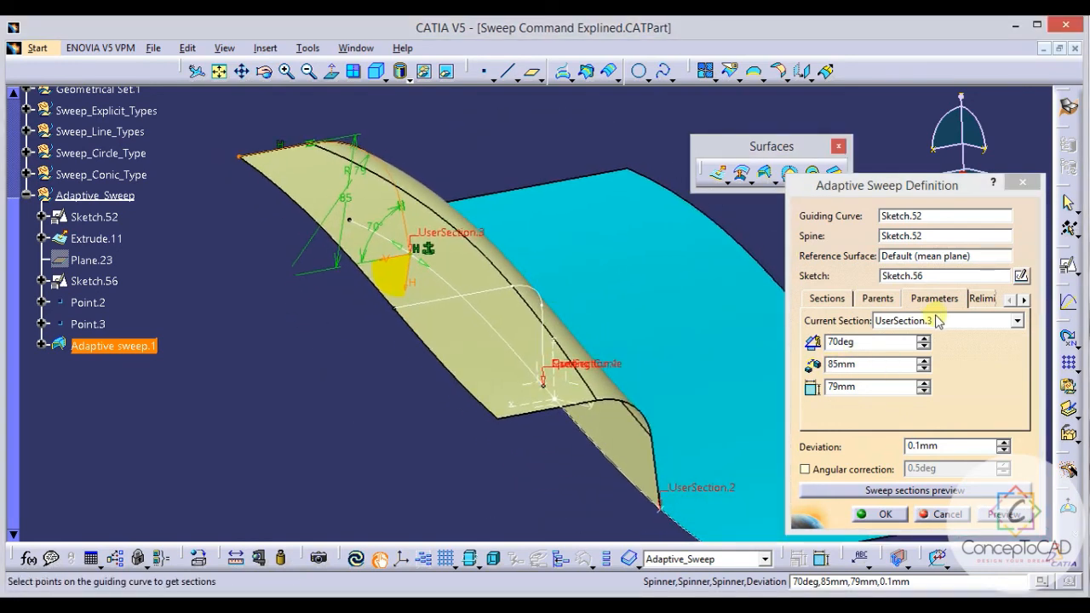
middle_click_drag(648, 319, 651, 325)
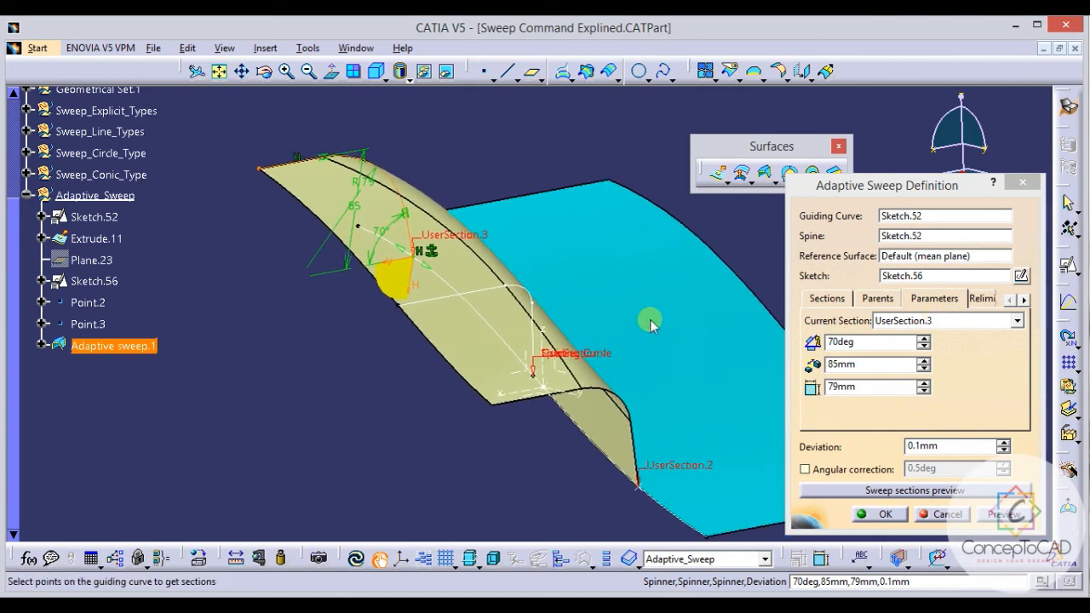
left_click(932, 322)
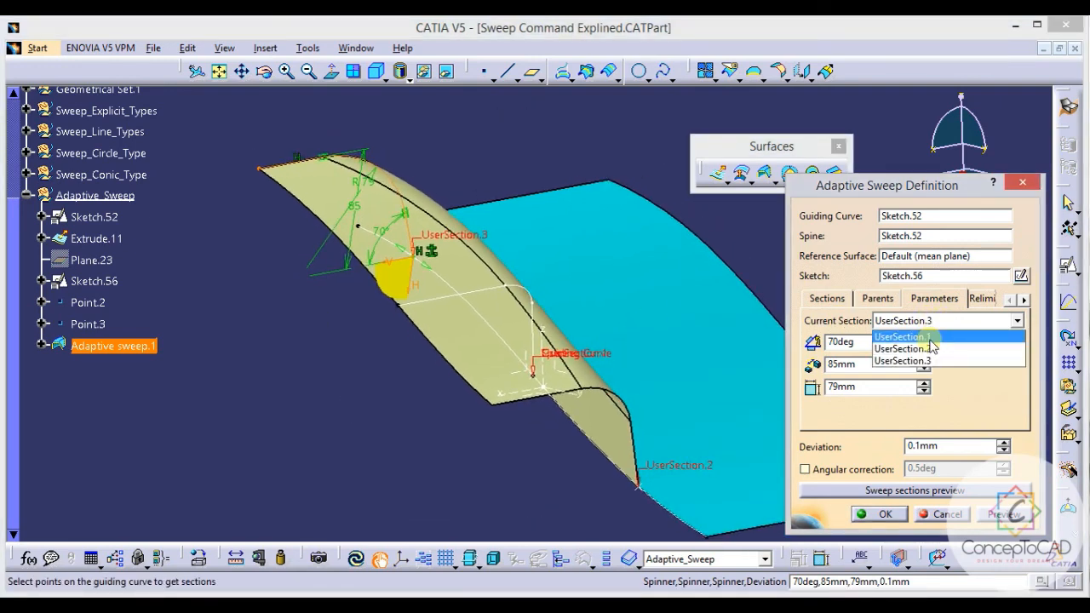
left_click(930, 338)
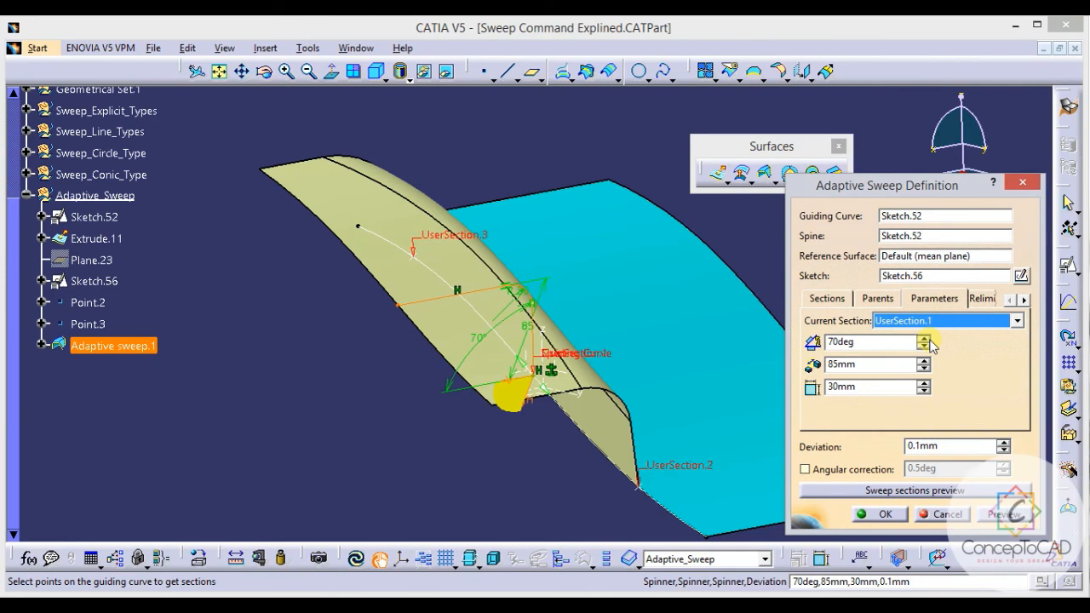
left_click(908, 321)
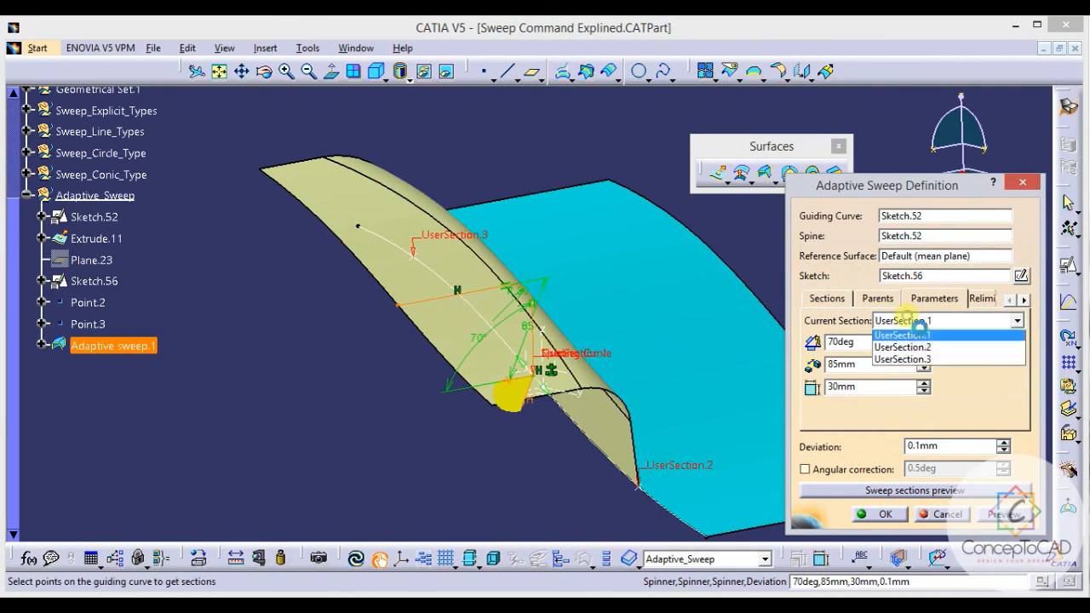
left_click(909, 347)
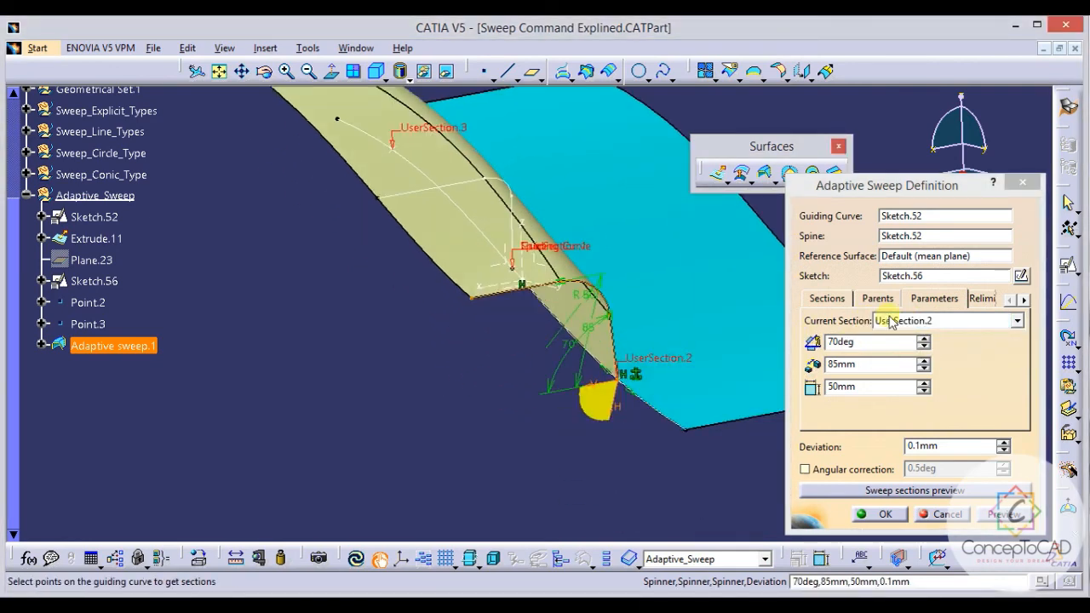
left_click(890, 321)
left_click(898, 322)
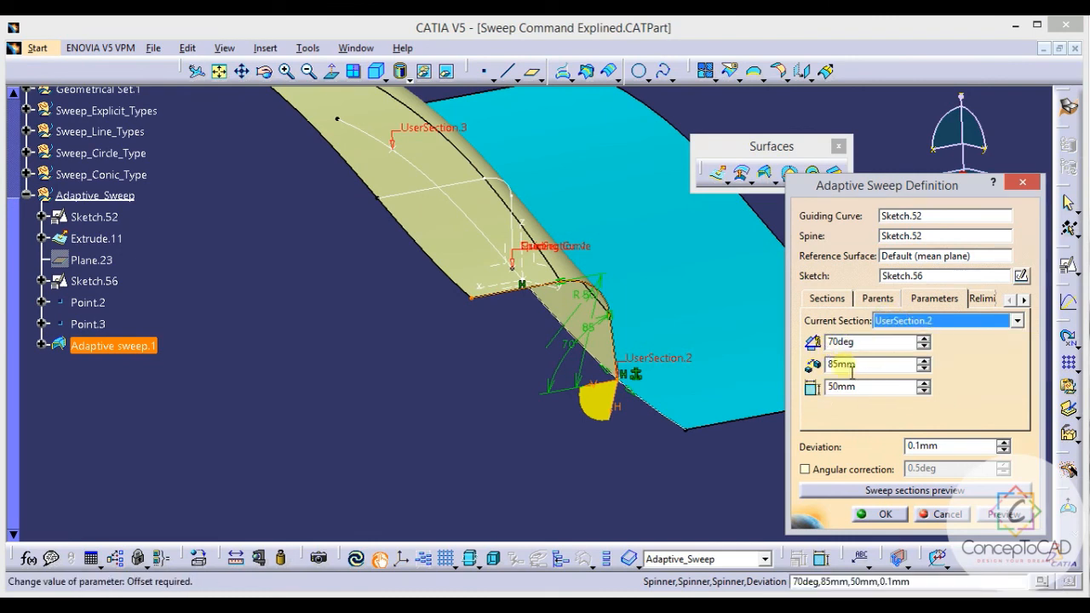
Add sections at both end vertices of the guiding curve Sketch.52, then preview and apply the five-section adaptive sweep.
left_click(830, 300)
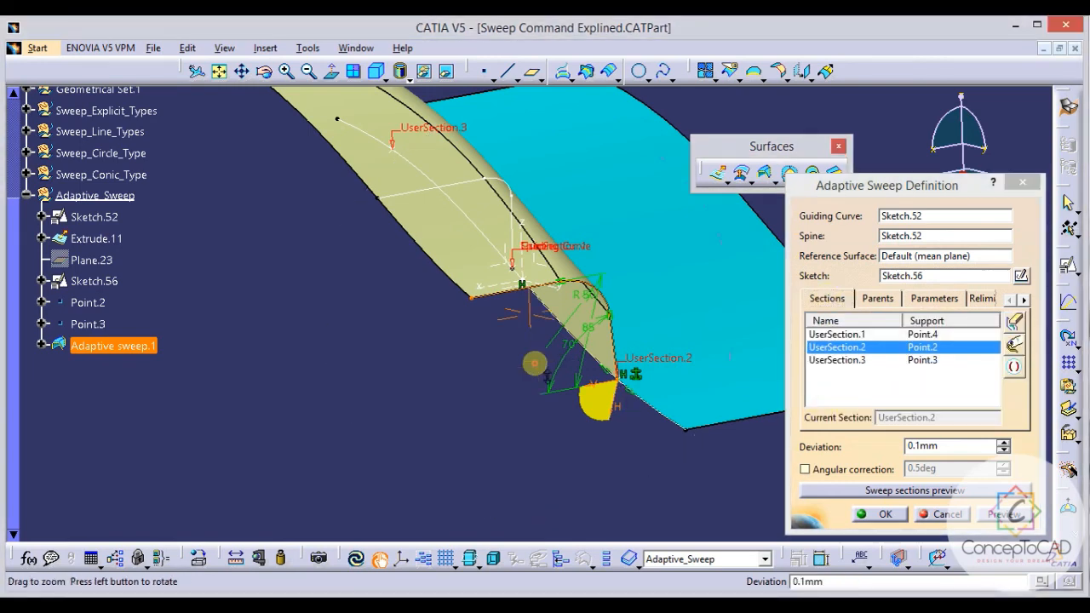
mouse_move(535, 360)
middle_mouse_down()
mouse_move(575, 414)
mouse_move(585, 392)
mouse_move(670, 412)
mouse_move(667, 397)
mouse_move(661, 420)
mouse_move(606, 375)
mouse_move(432, 189)
middle_mouse_up()
left_click(649, 395)
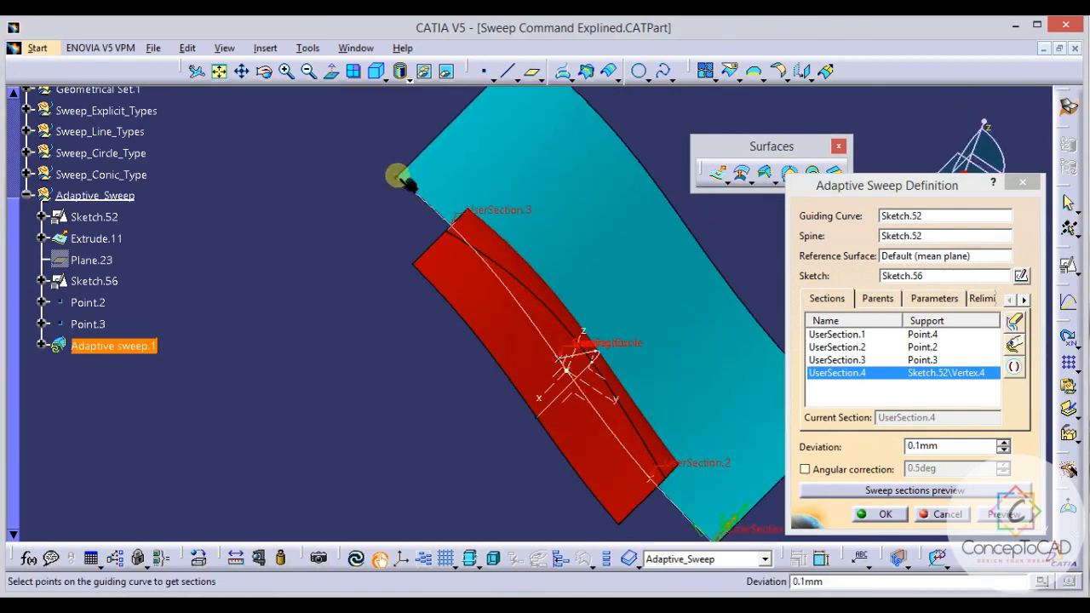
left_click(404, 182)
middle_click_drag(402, 181, 385, 189)
middle_click(555, 323)
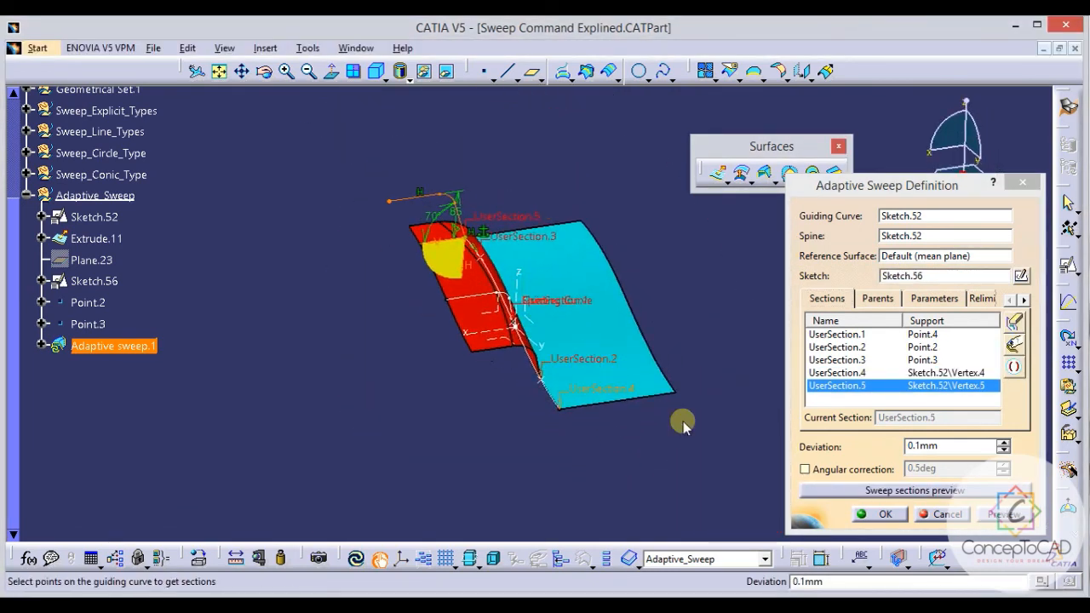
left_click(1003, 515)
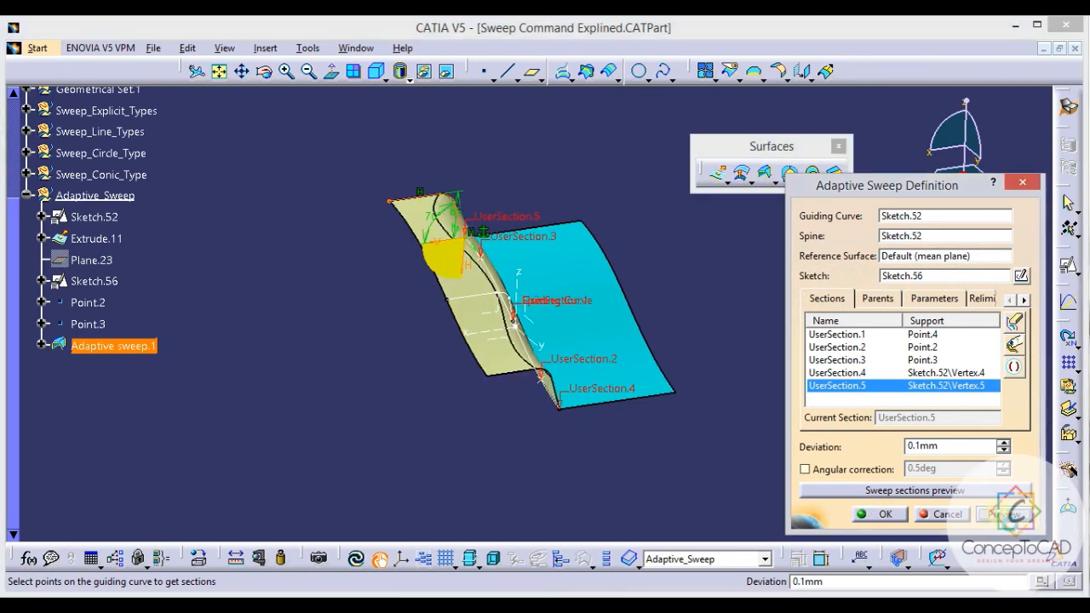
left_click(882, 514)
Examine the updated sweep from several sides, checking its rounded corner around Point.2 and Point.3.
middle_click_drag(693, 366, 500, 395)
middle_click_drag(682, 385, 640, 402)
middle_click_drag(517, 318, 557, 294)
mouse_move(562, 353)
middle_mouse_down()
mouse_move(558, 376)
mouse_move(554, 361)
middle_mouse_up()
left_click(531, 408)
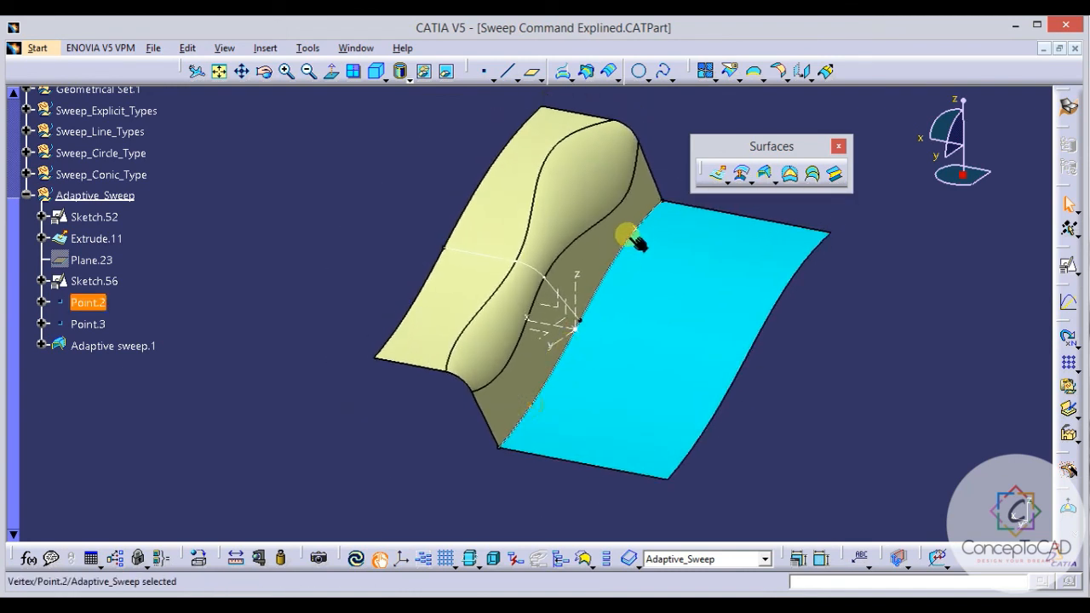
left_click(634, 231)
middle_click_drag(638, 299, 624, 343)
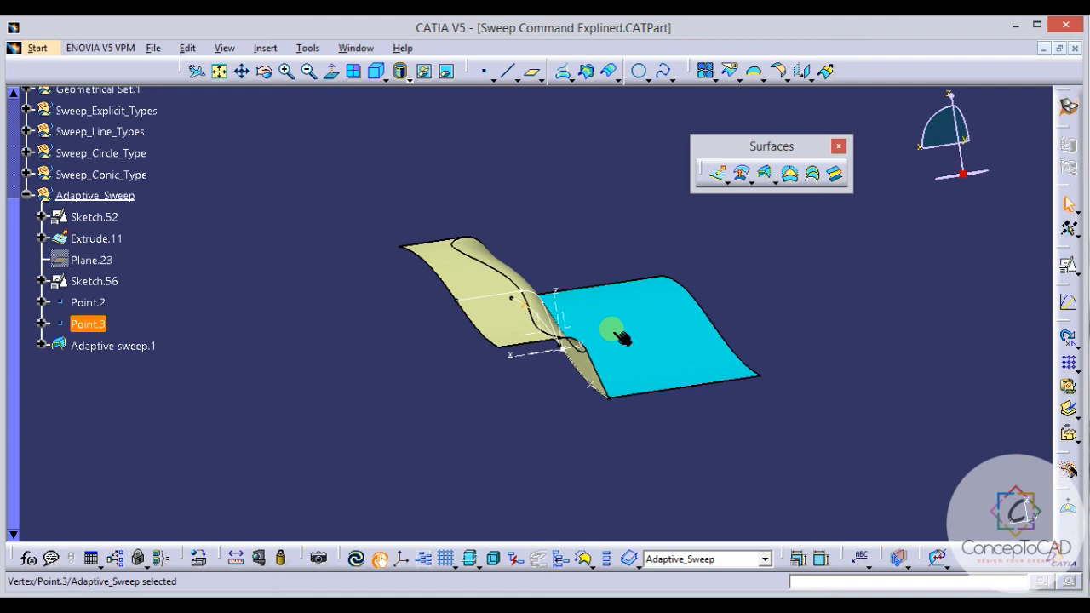
scroll(613, 333, "up", 4)
scroll(329, 256, "down", 1)
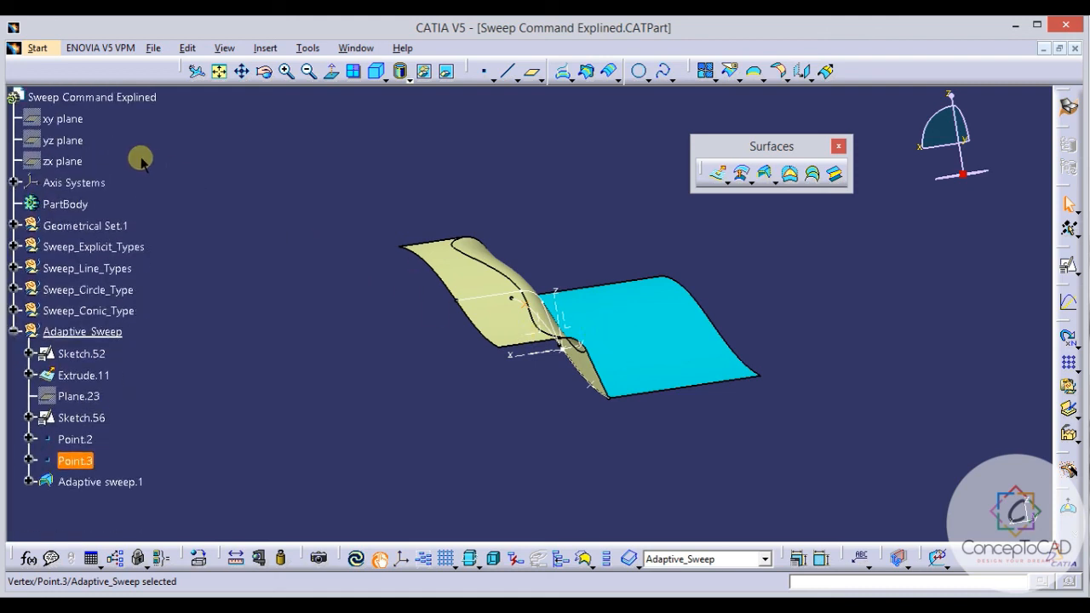